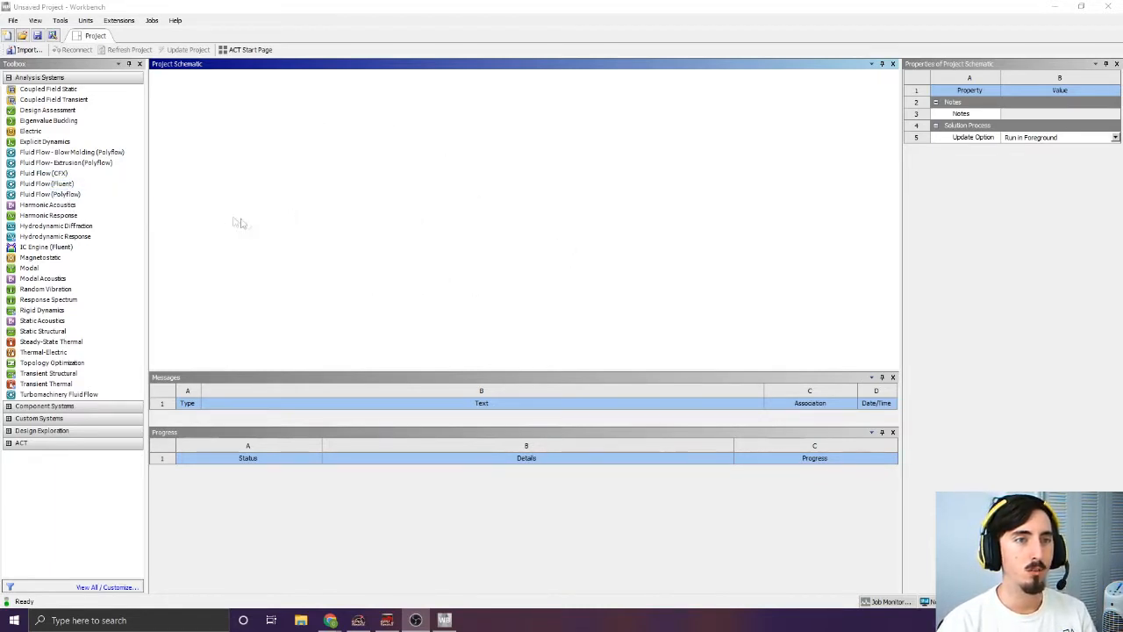
Add a Fluid Flow (Fluent) system to the project and open its geometry in DesignModeler for sketching on the XYPlane
{"action": "left_click_drag", "start_coordinate": [58, 186], "coordinate": [289, 225]}
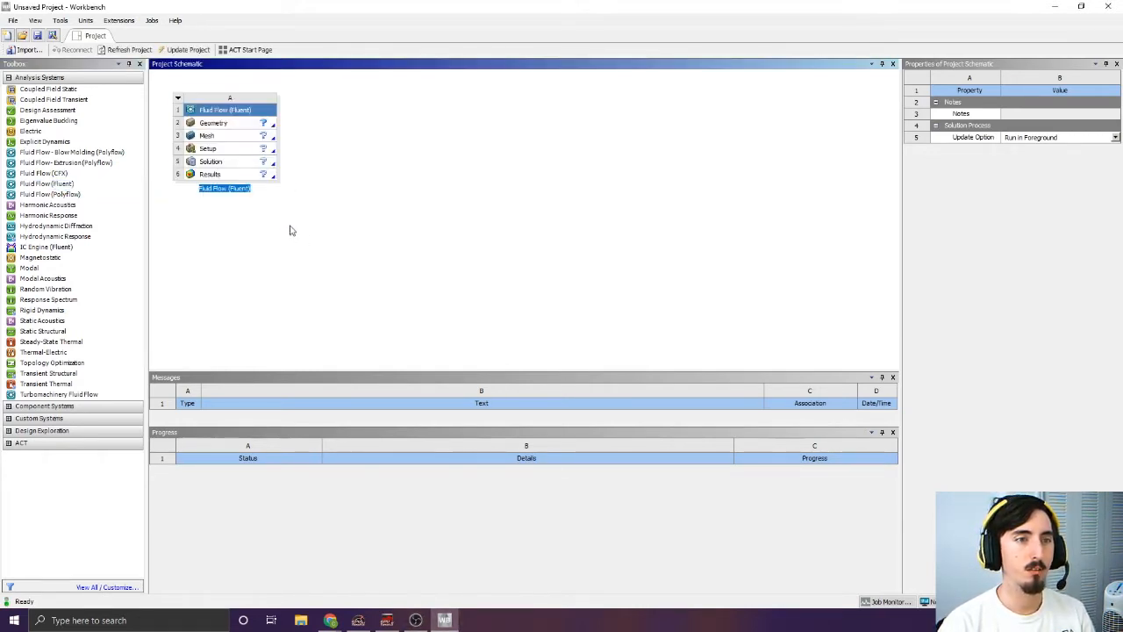
{"action": "double_click", "coordinate": [236, 125]}
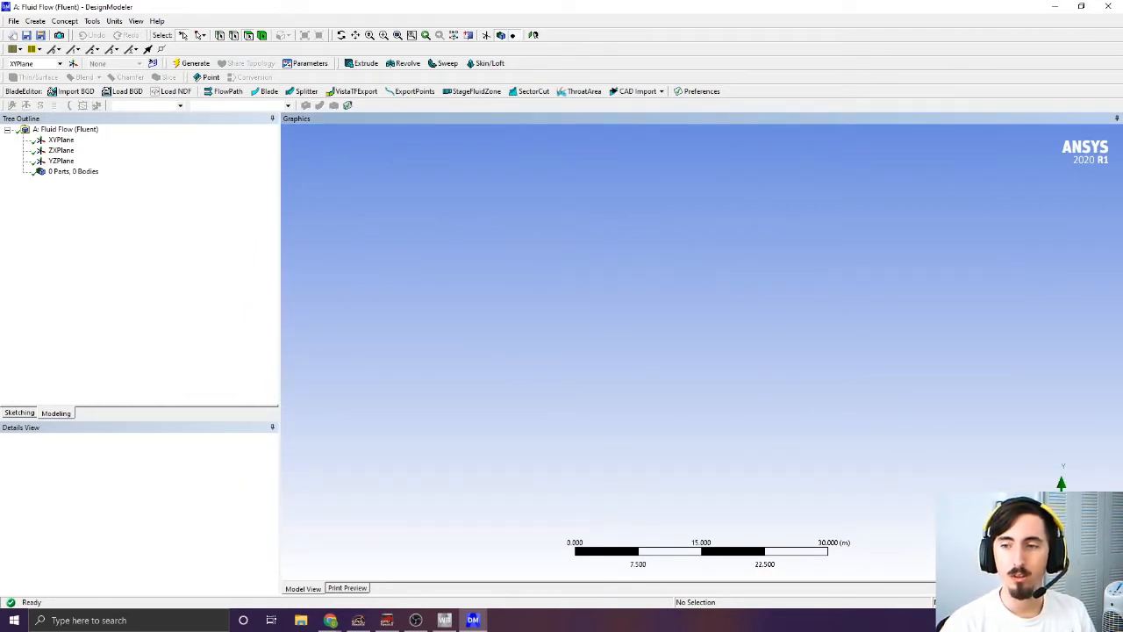
{"action": "left_click", "coordinate": [59, 140]}
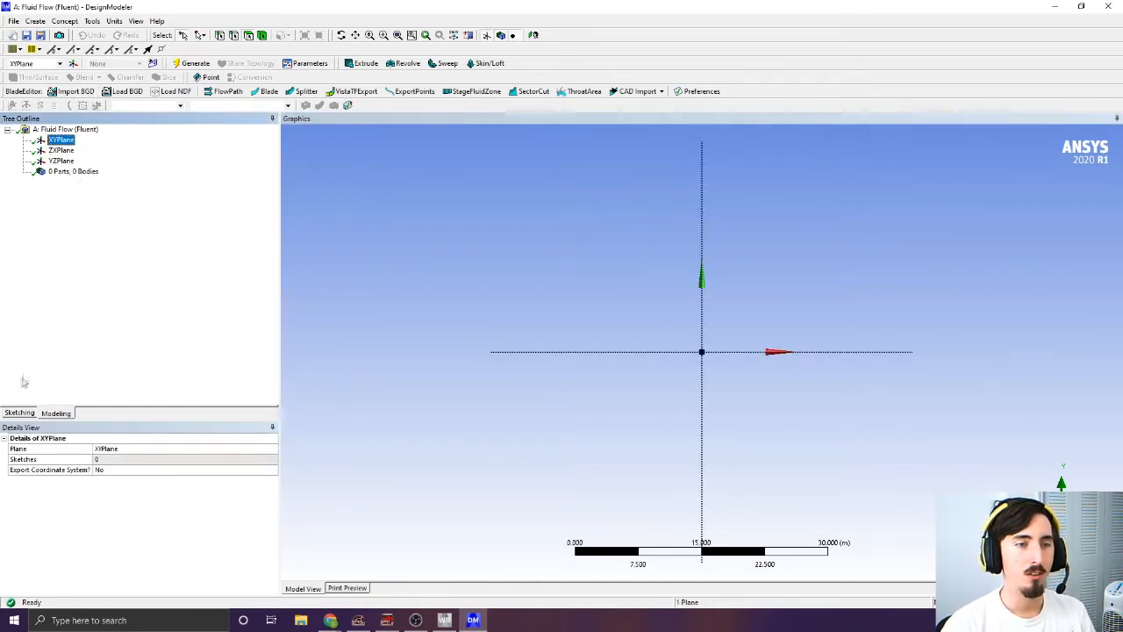
{"action": "left_click", "coordinate": [19, 412]}
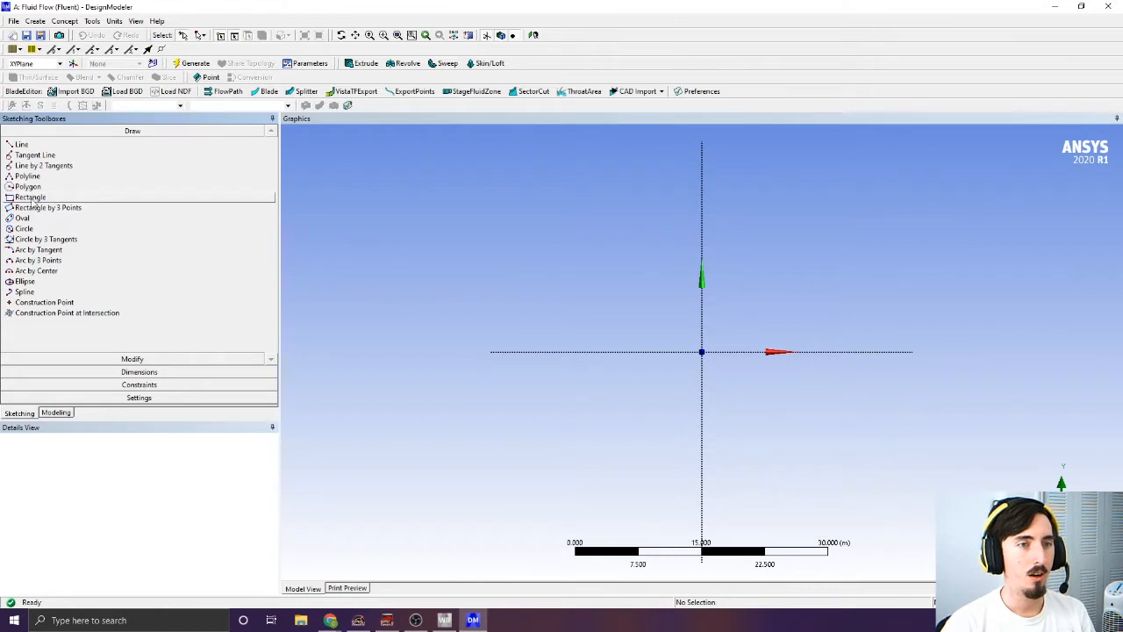
{"action": "left_click", "coordinate": [31, 199]}
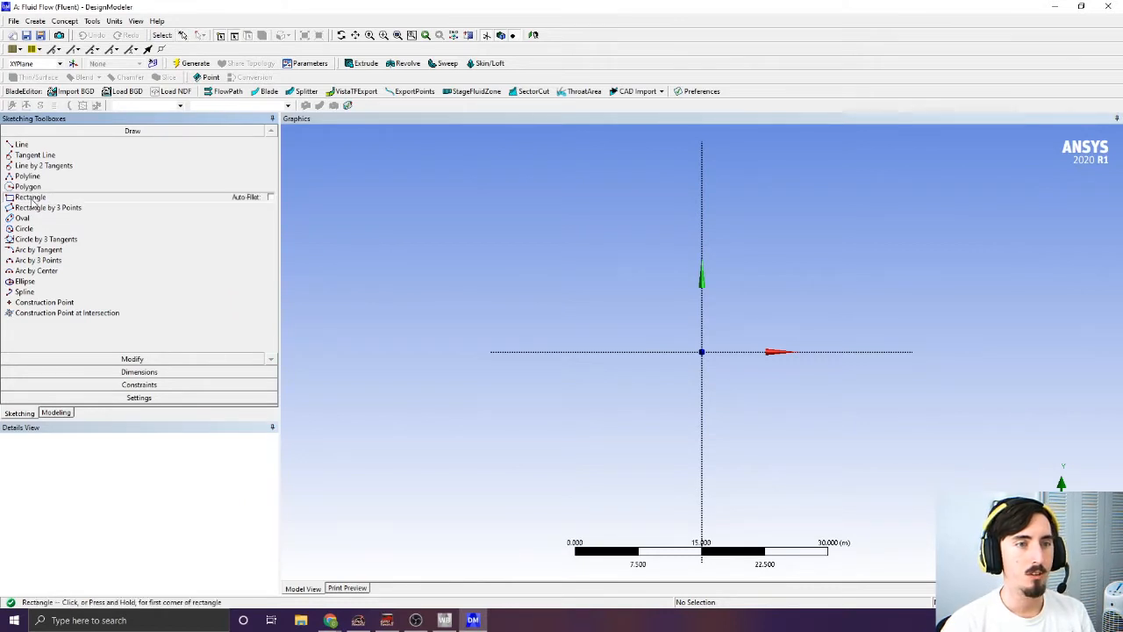
{"action": "left_click", "coordinate": [703, 351]}
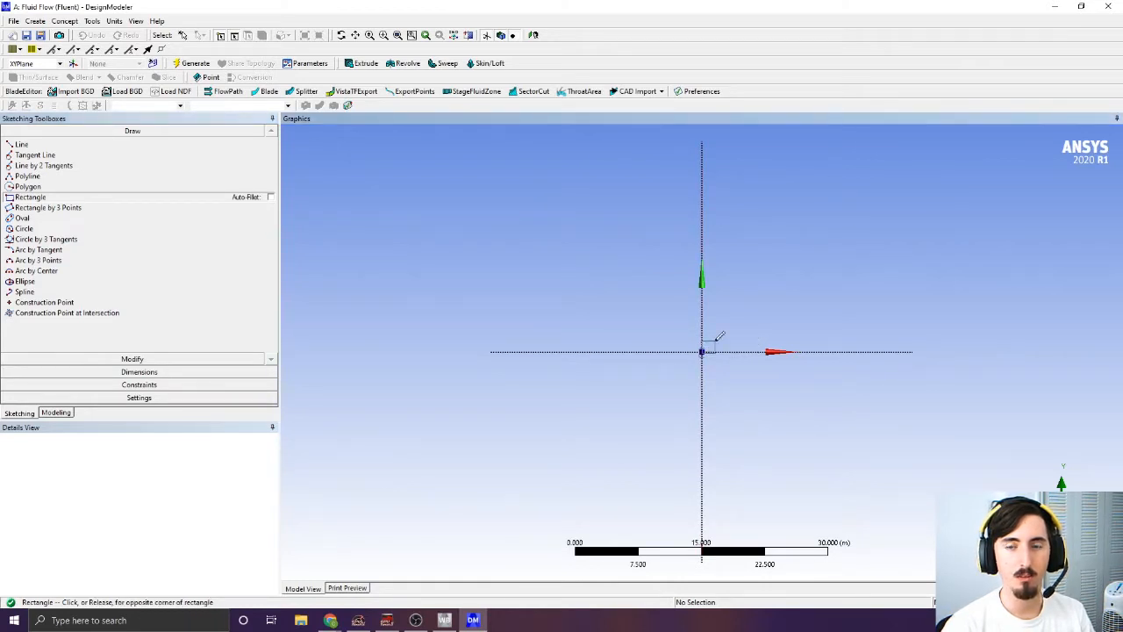
{"action": "key", "text": "Escape"}
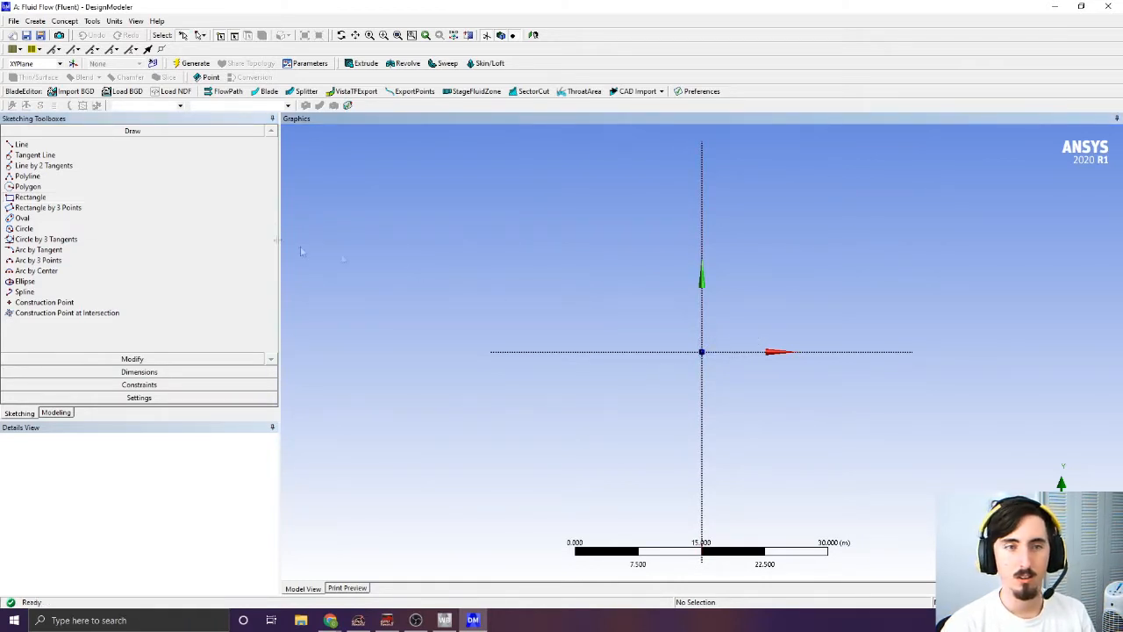
Sketch a slanted line from a point on the positive X axis up across the Y axis
{"action": "left_click", "coordinate": [25, 146]}
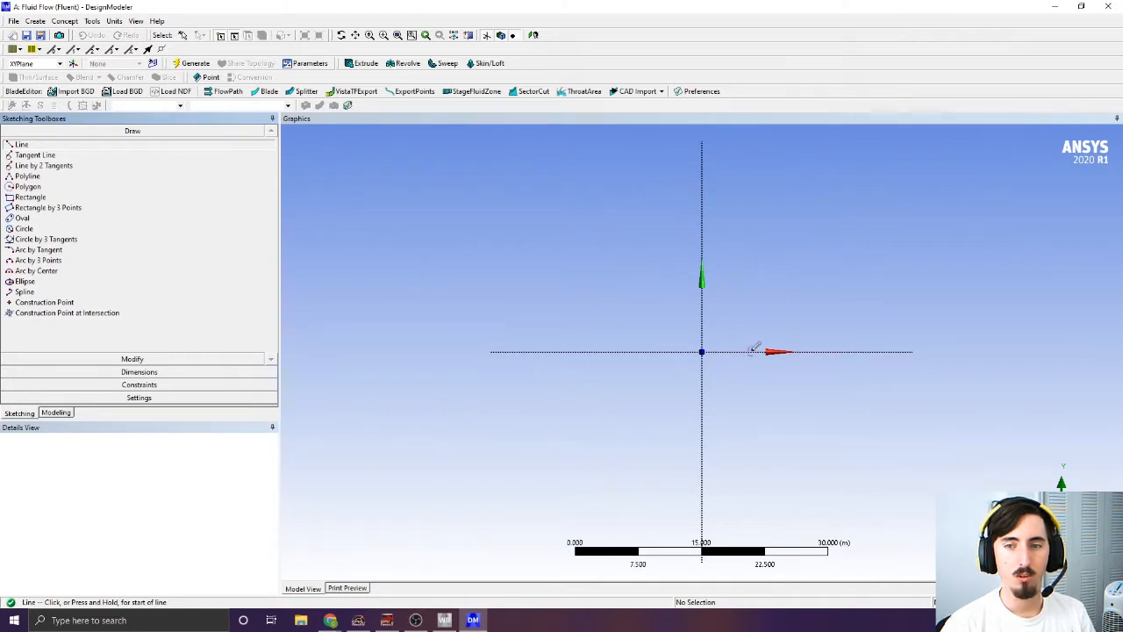
{"action": "left_click", "coordinate": [754, 351]}
{"action": "left_click", "coordinate": [645, 299]}
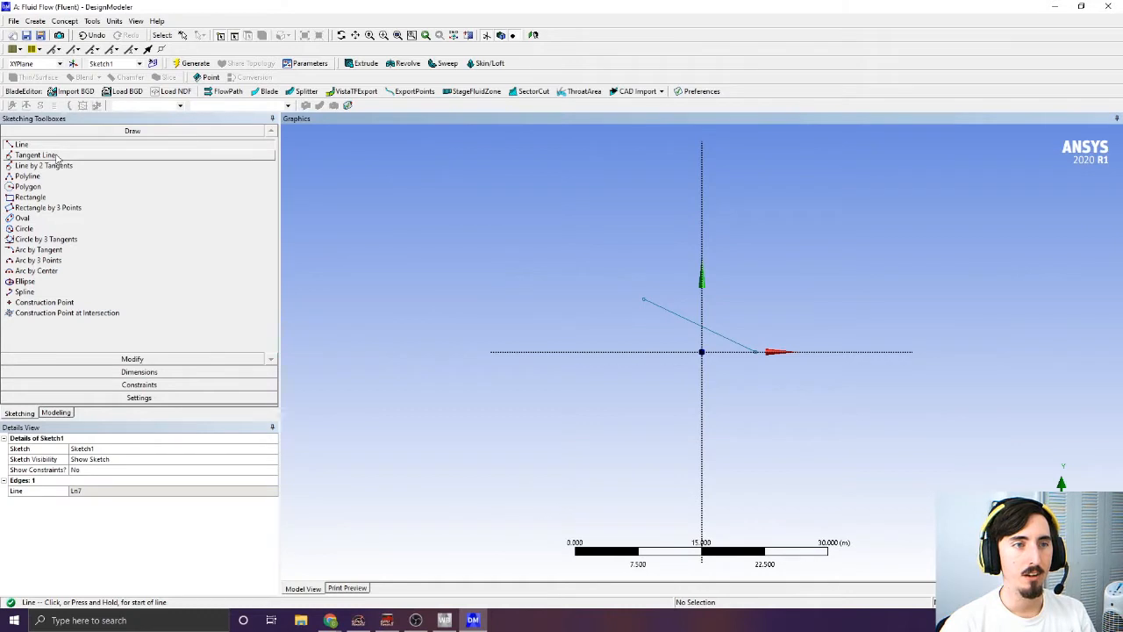
Try to add an angle dimension between the slanted line and the X axis
{"action": "left_click", "coordinate": [123, 372]}
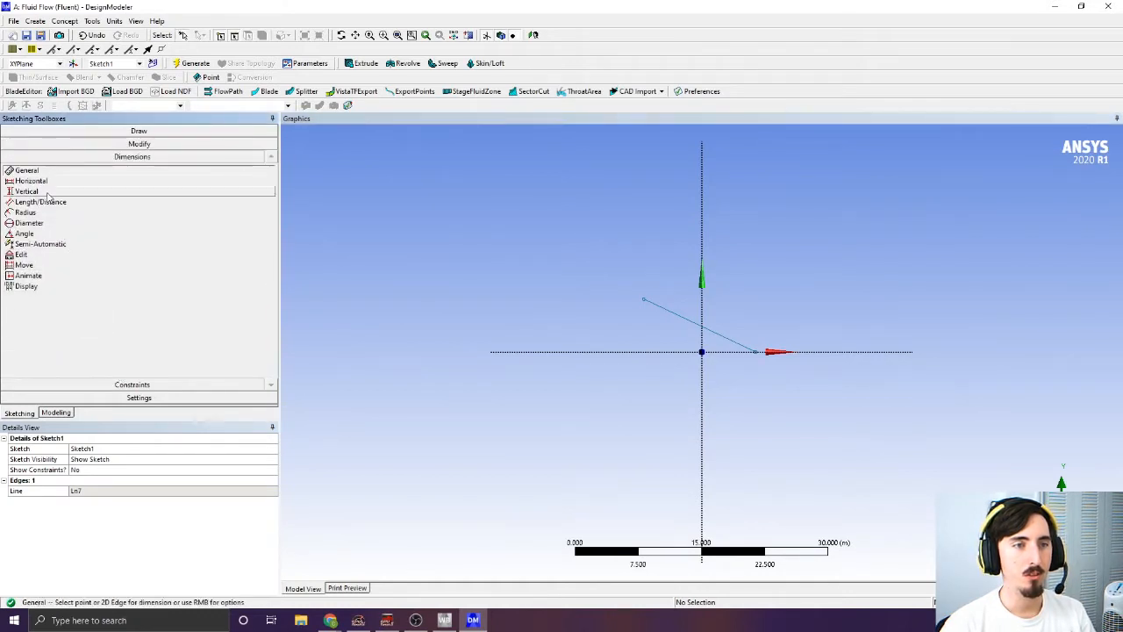
{"action": "left_click", "coordinate": [25, 234]}
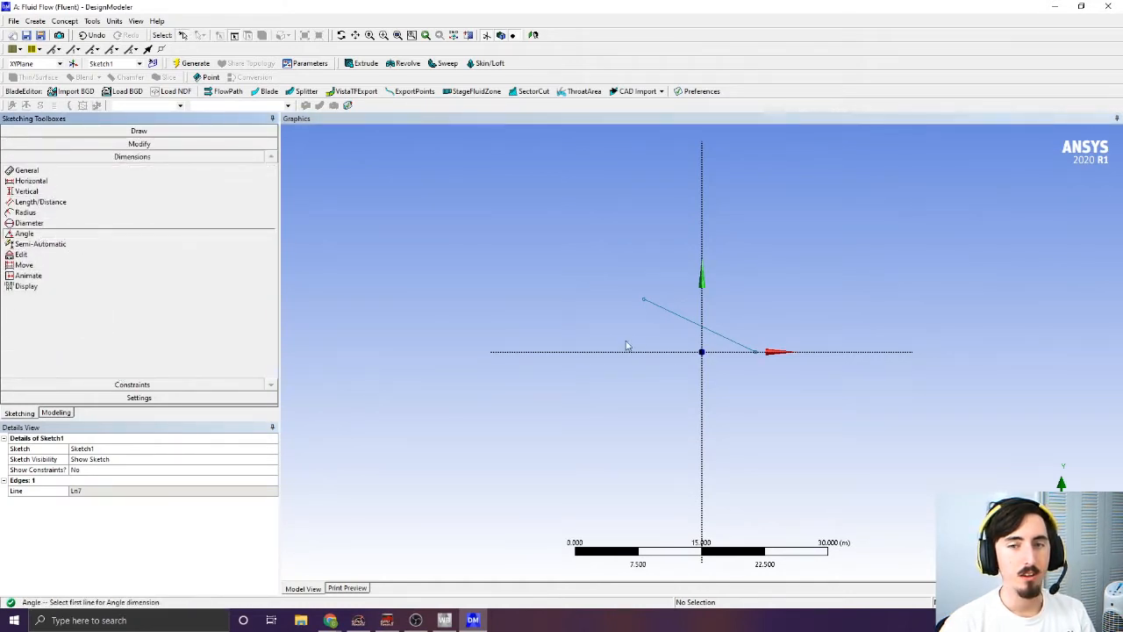
{"action": "left_click", "coordinate": [727, 342]}
{"action": "left_click", "coordinate": [727, 343]}
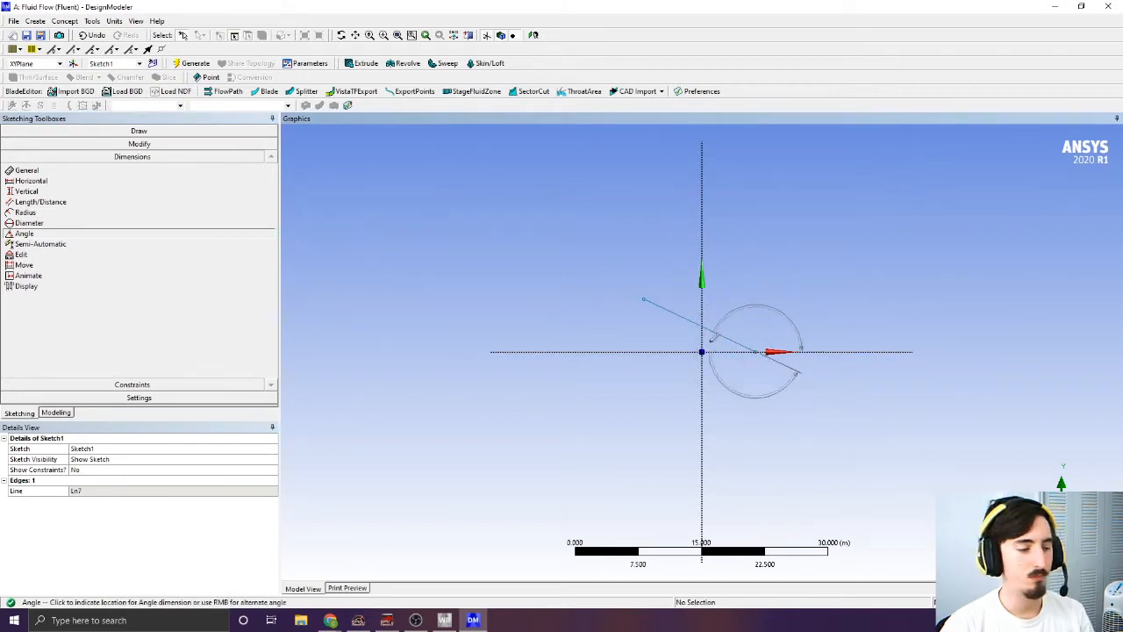
{"action": "key", "text": "Escape"}
{"action": "scroll", "coordinate": [709, 340], "scroll_direction": "up", "scroll_amount": 2}
{"action": "scroll", "coordinate": [746, 345], "scroll_direction": "up", "scroll_amount": 3}
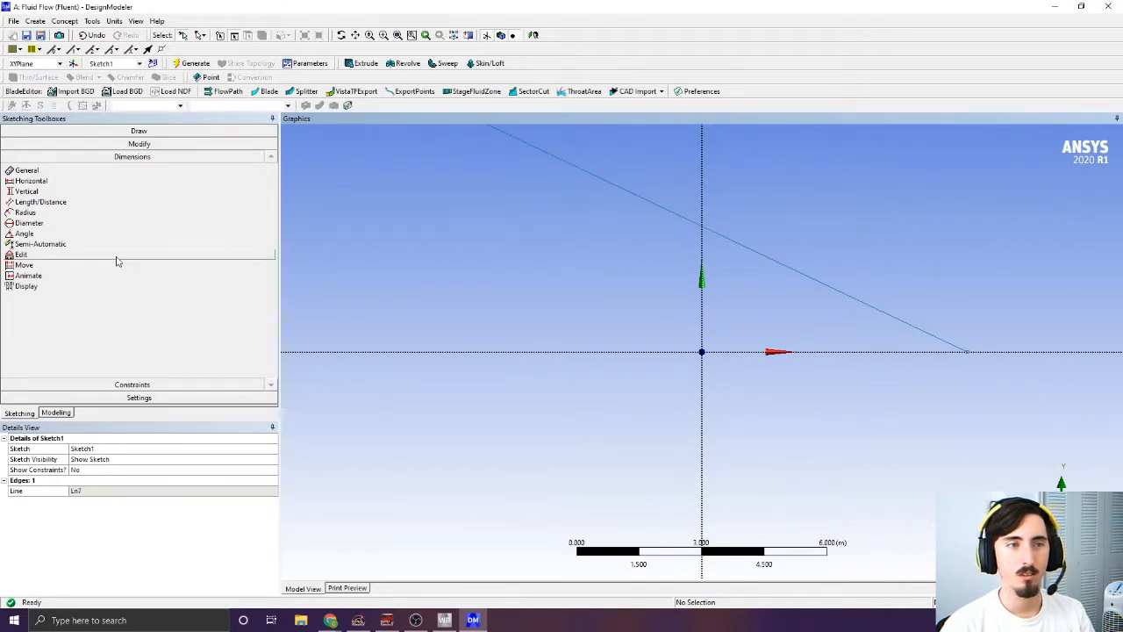
{"action": "left_click", "coordinate": [829, 352]}
{"action": "left_click", "coordinate": [847, 297]}
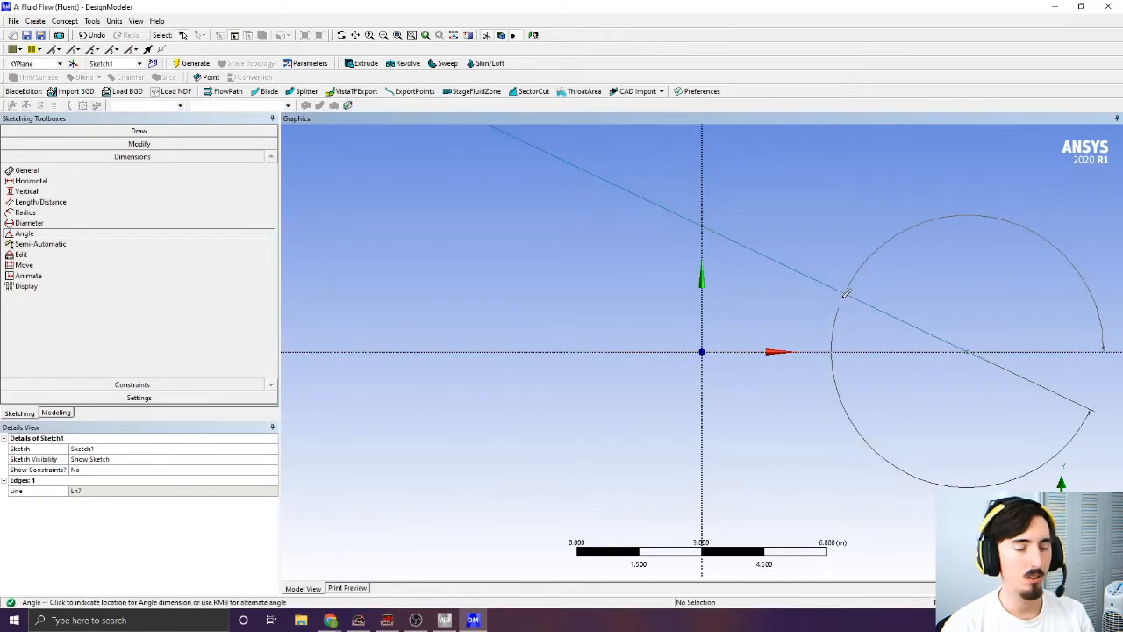
{"action": "key", "text": "Escape"}
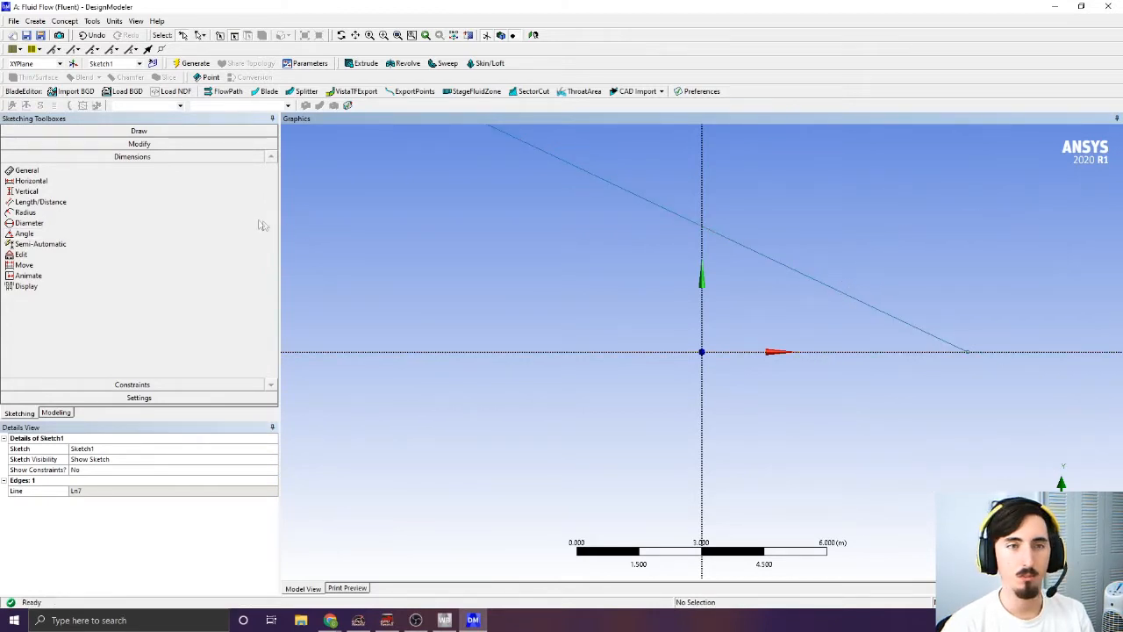
Sketch a line along the X axis from the origin to the slanted line's lower end, plus another slanted line up across the Y axis
{"action": "left_click", "coordinate": [97, 133]}
{"action": "left_click", "coordinate": [21, 144]}
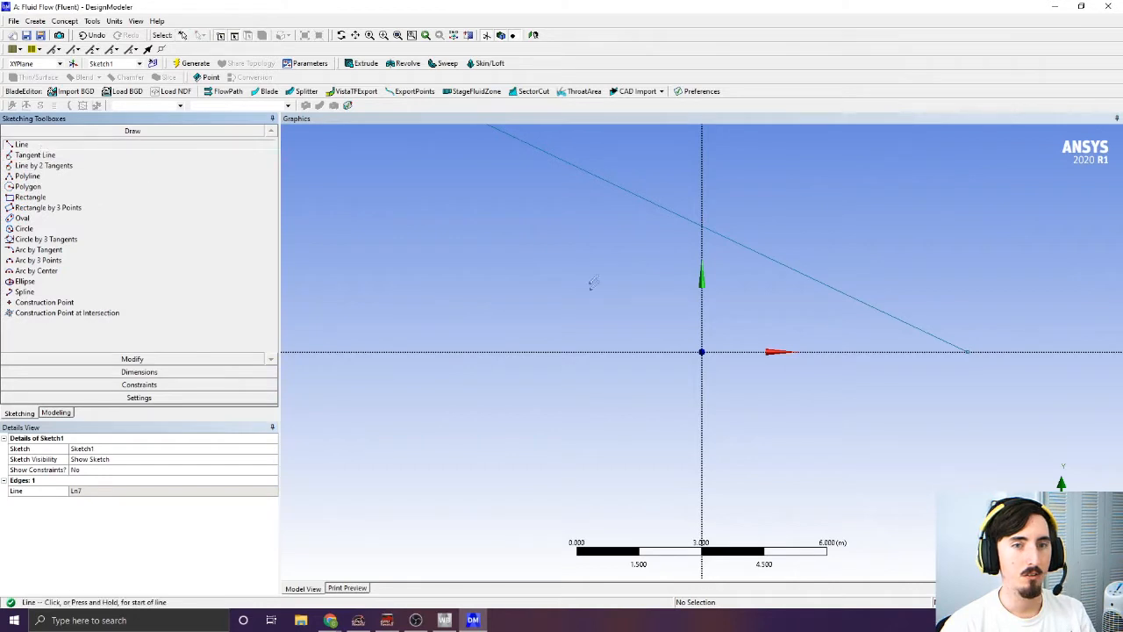
{"action": "left_click", "coordinate": [703, 351]}
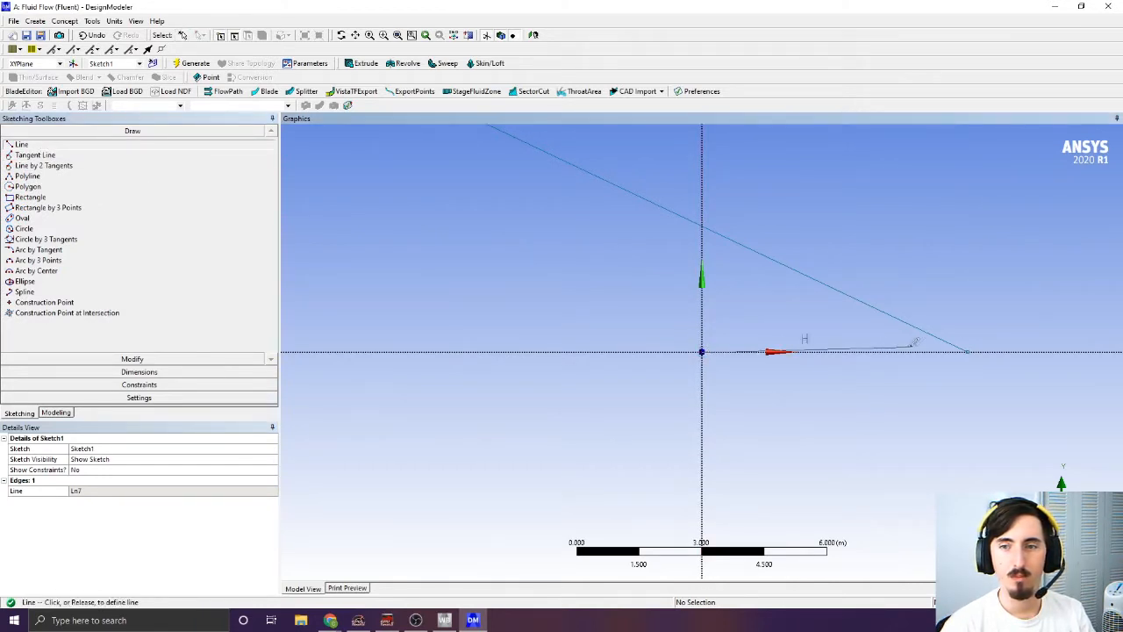
{"action": "left_click", "coordinate": [968, 351]}
{"action": "scroll", "coordinate": [883, 293], "scroll_direction": "down", "scroll_amount": 3}
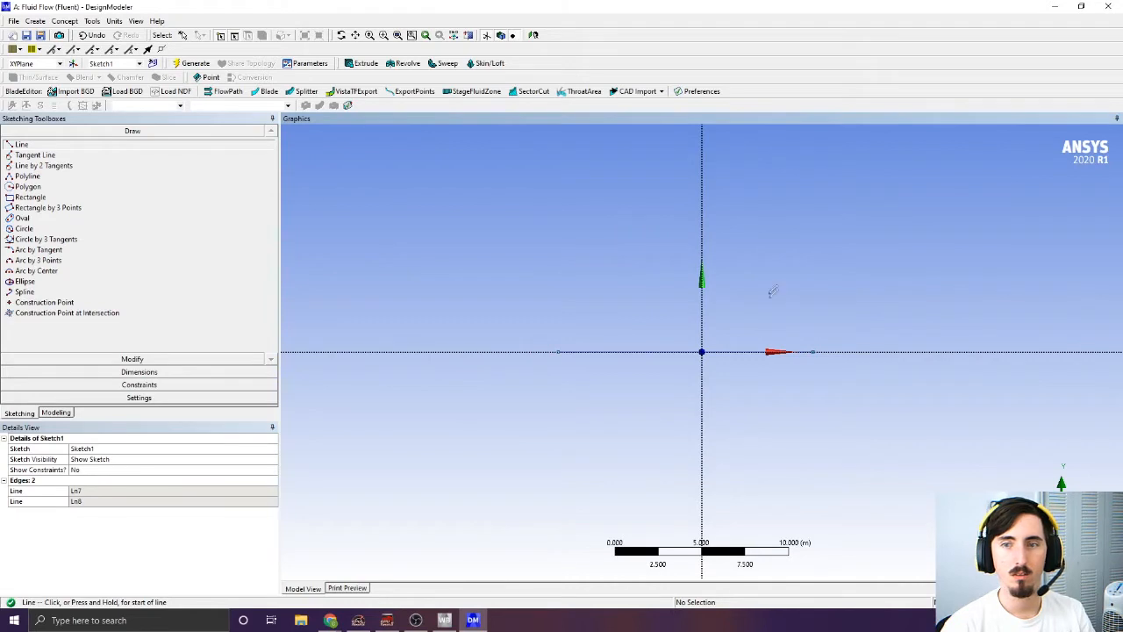
{"action": "left_click", "coordinate": [815, 350]}
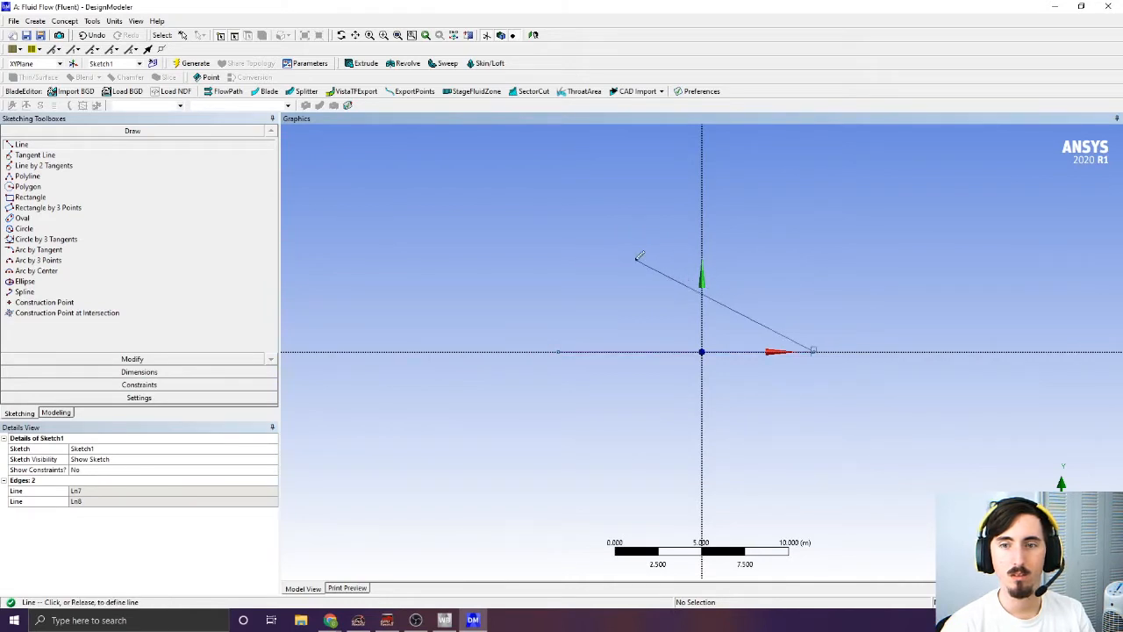
{"action": "left_click", "coordinate": [633, 260]}
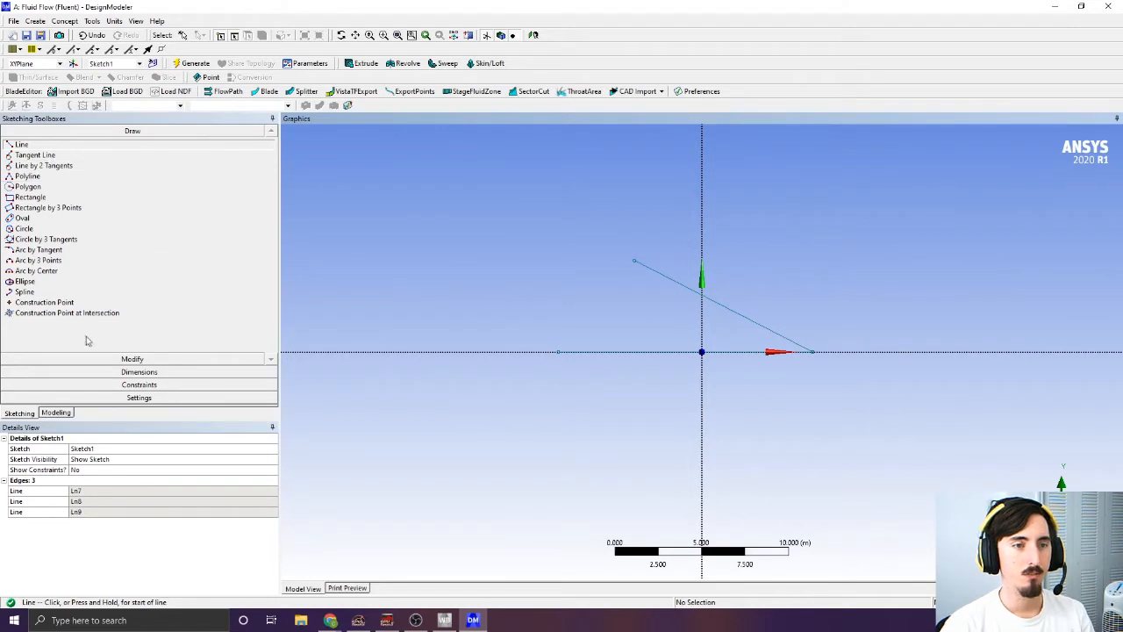
Try to add an angle dimension between the new slanted line and the horizontal line, and undo the sketched lines
{"action": "left_click", "coordinate": [115, 372]}
{"action": "left_click", "coordinate": [38, 234]}
{"action": "left_click", "coordinate": [748, 318]}
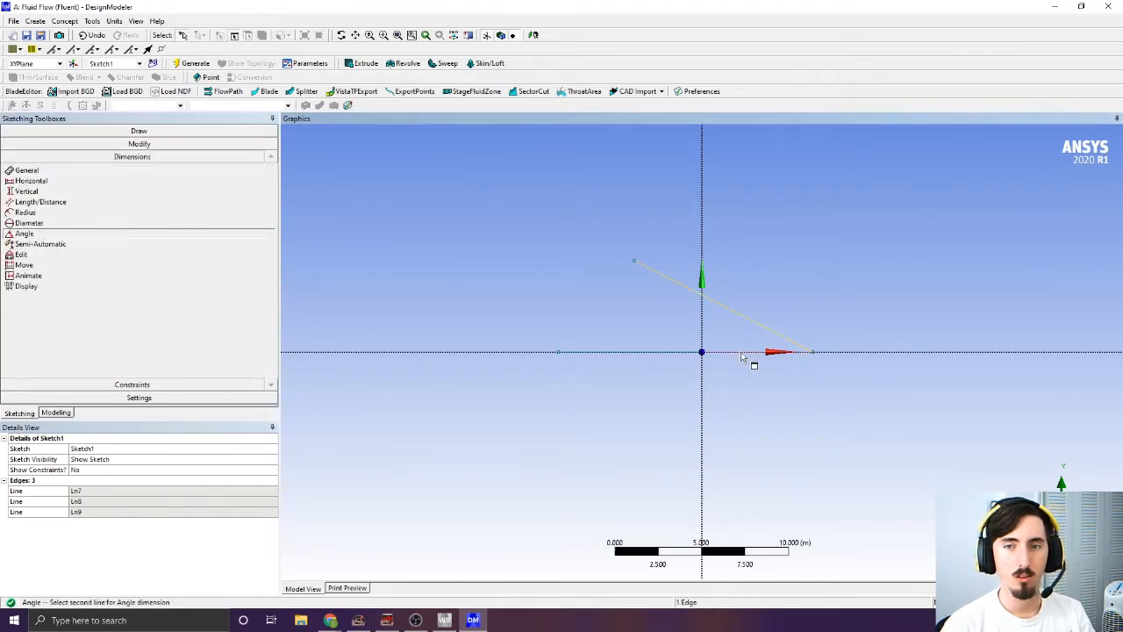
{"action": "left_click", "coordinate": [742, 351]}
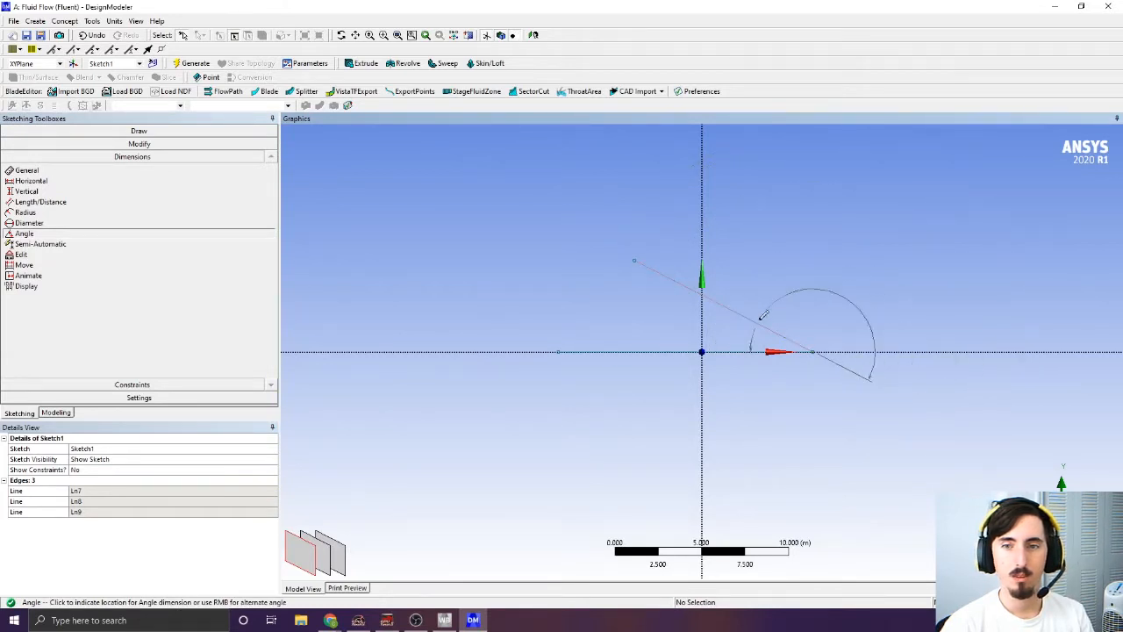
{"action": "key", "text": "Escape"}
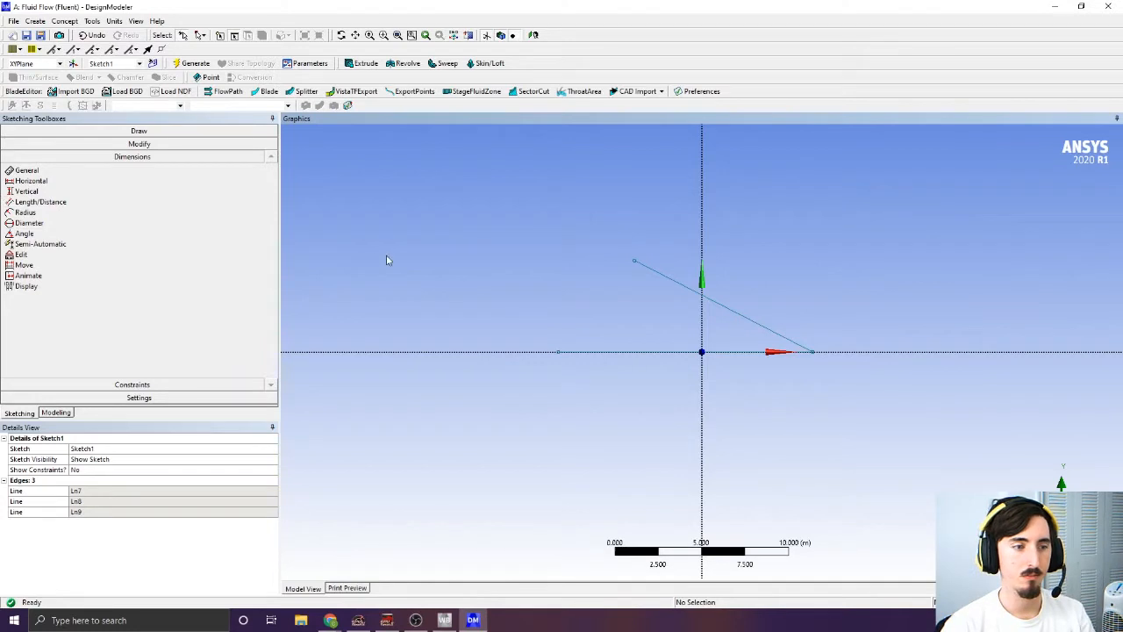
{"action": "key", "text": "ctrl+z"}
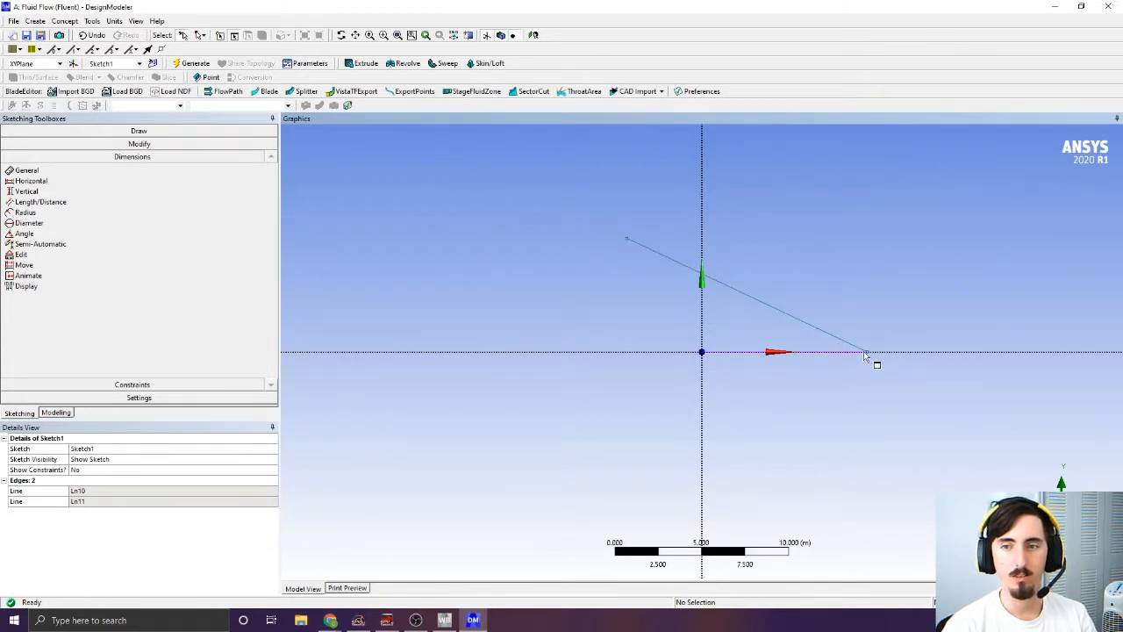
Try to dimension the angle between the redrawn slanted line and the horizontal line starting at the origin
{"action": "left_click", "coordinate": [799, 351]}
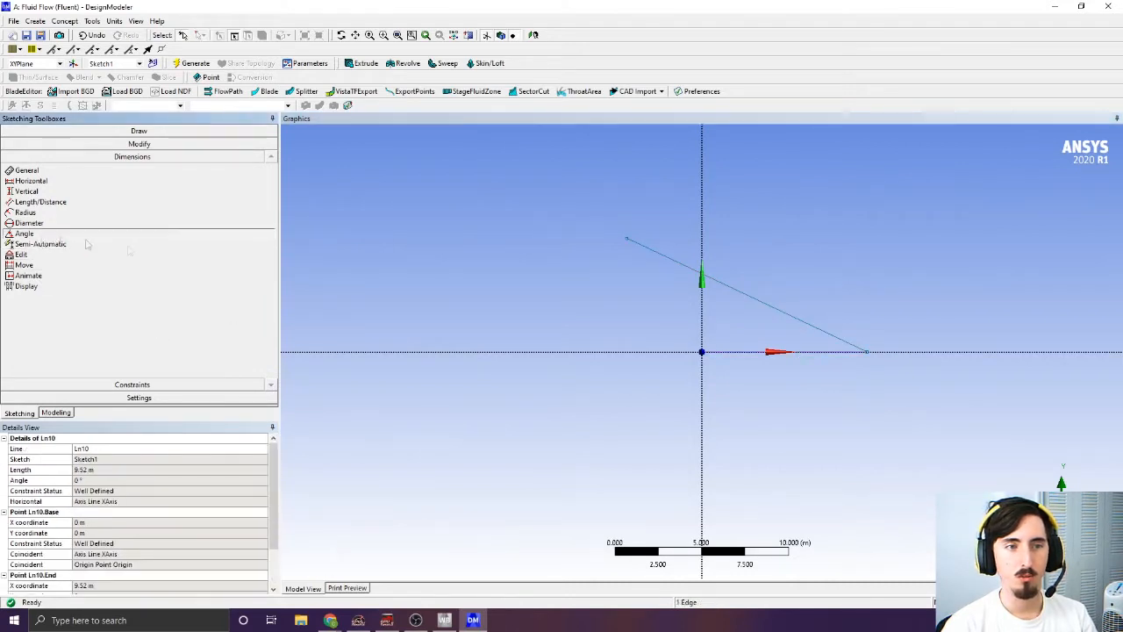
{"action": "left_click", "coordinate": [830, 356]}
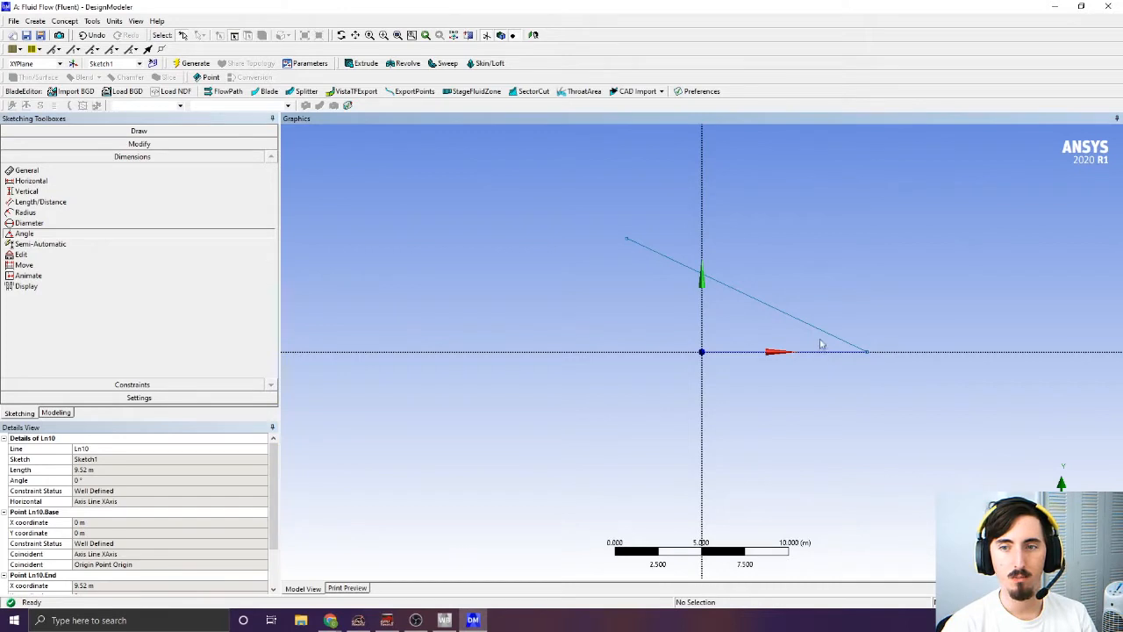
{"action": "left_click", "coordinate": [809, 357]}
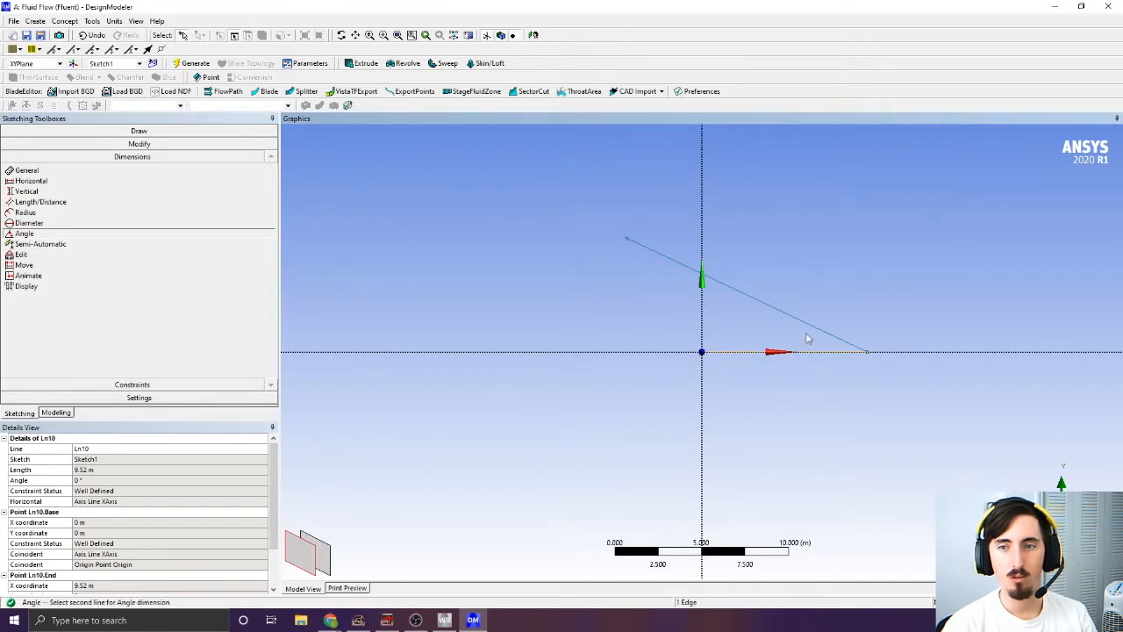
{"action": "left_click", "coordinate": [808, 331]}
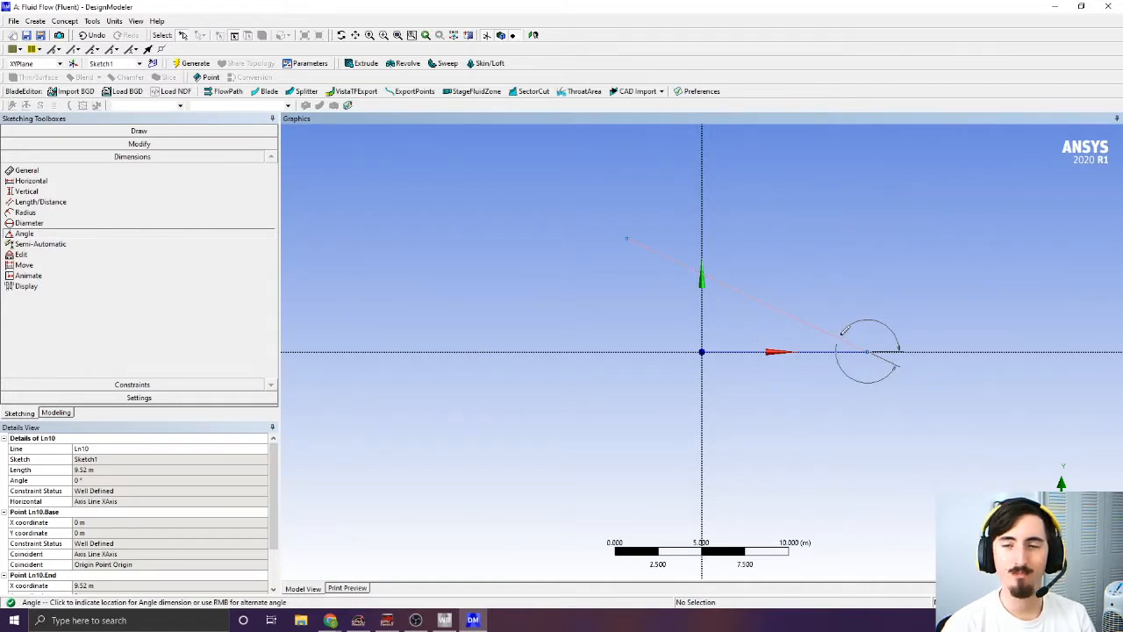
{"action": "key", "text": "Escape"}
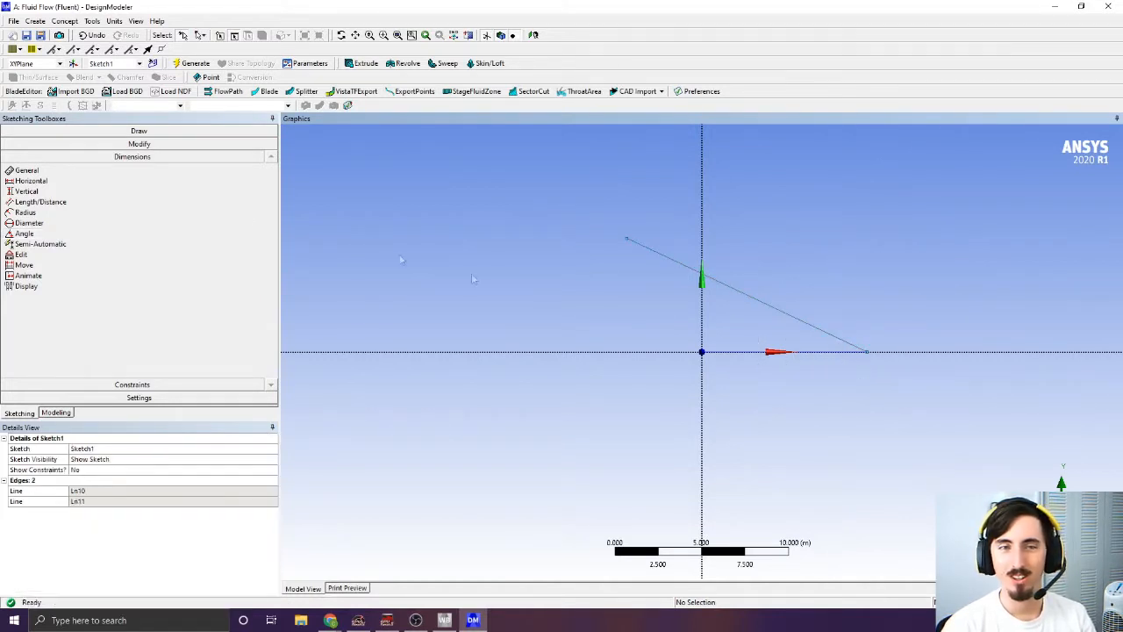
{"action": "left_click", "coordinate": [35, 234]}
{"action": "left_click", "coordinate": [787, 319]}
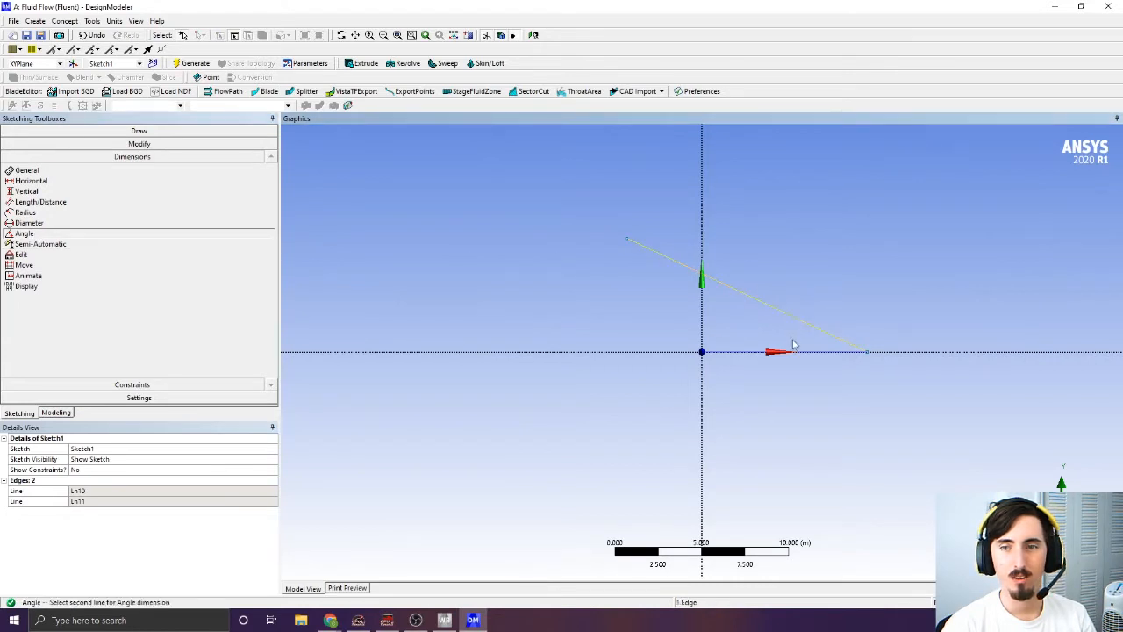
{"action": "left_click", "coordinate": [736, 353]}
{"action": "key", "text": "Escape"}
Add an angle dimension between the slanted line and the X axis, placed on the negative X side below the line
{"action": "left_click", "coordinate": [741, 294]}
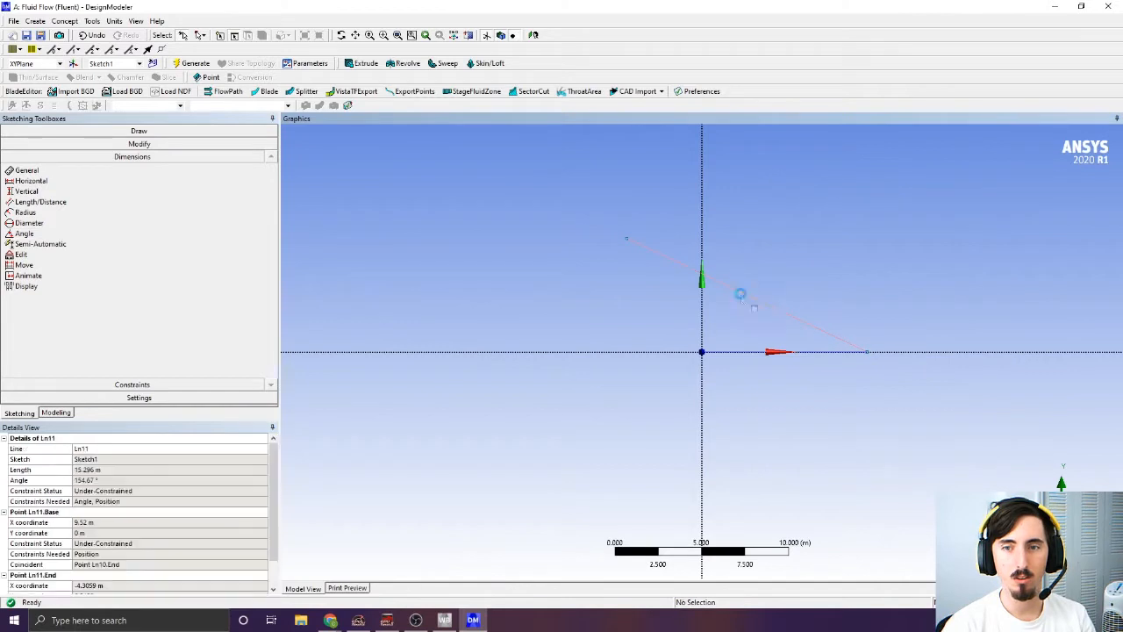
{"action": "left_click", "coordinate": [670, 352], "text": "ctrl"}
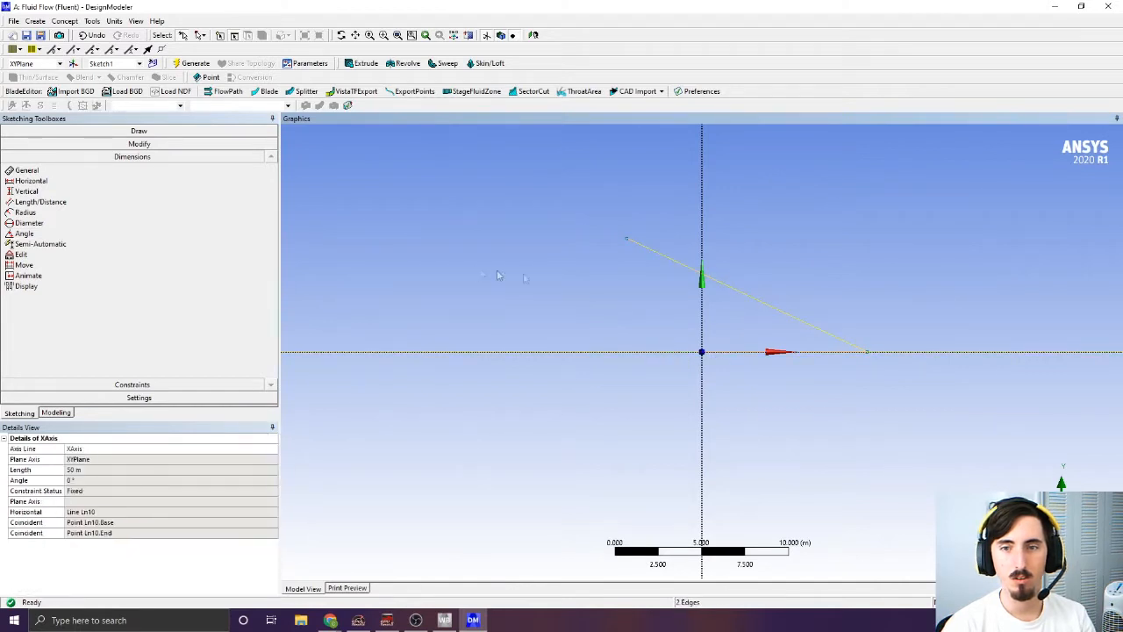
{"action": "left_click", "coordinate": [92, 236]}
{"action": "left_click", "coordinate": [735, 290]}
{"action": "left_click", "coordinate": [665, 354]}
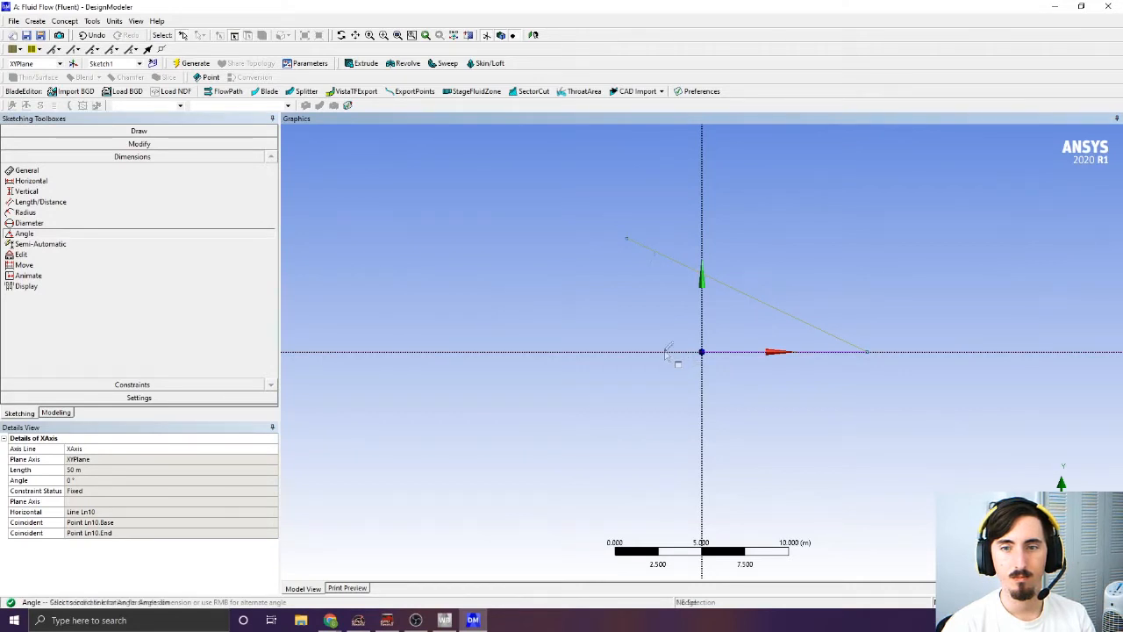
{"action": "left_click", "coordinate": [628, 326]}
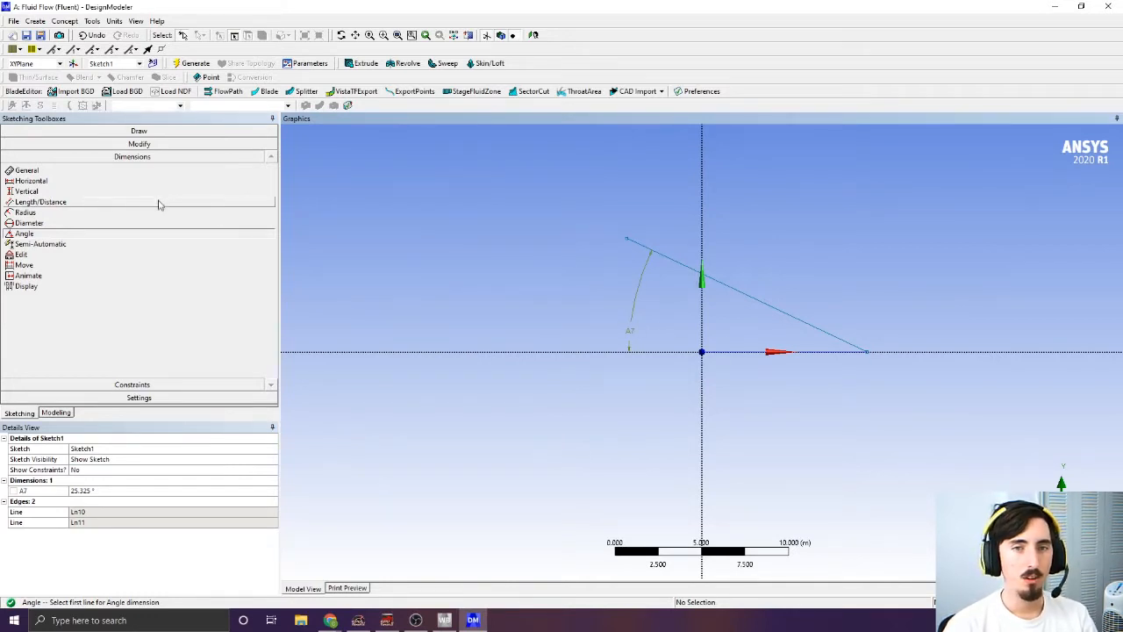
Set the angle between the slanted line and the X axis to 30°
{"action": "left_click", "coordinate": [78, 491]}
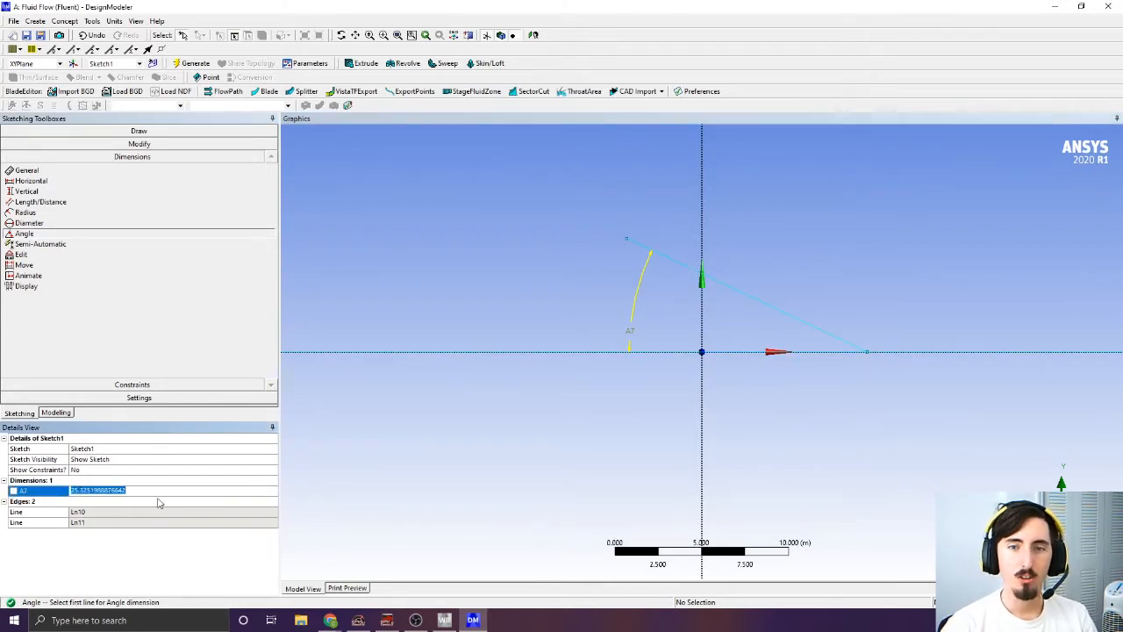
{"action": "type", "text": "30"}
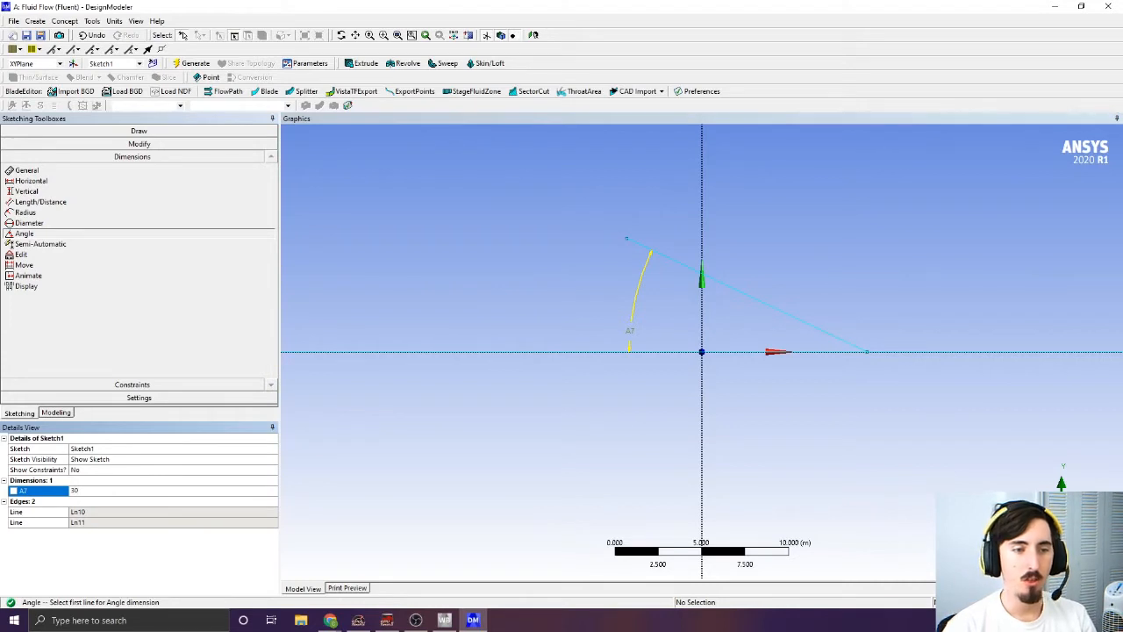
{"action": "key", "text": "Return"}
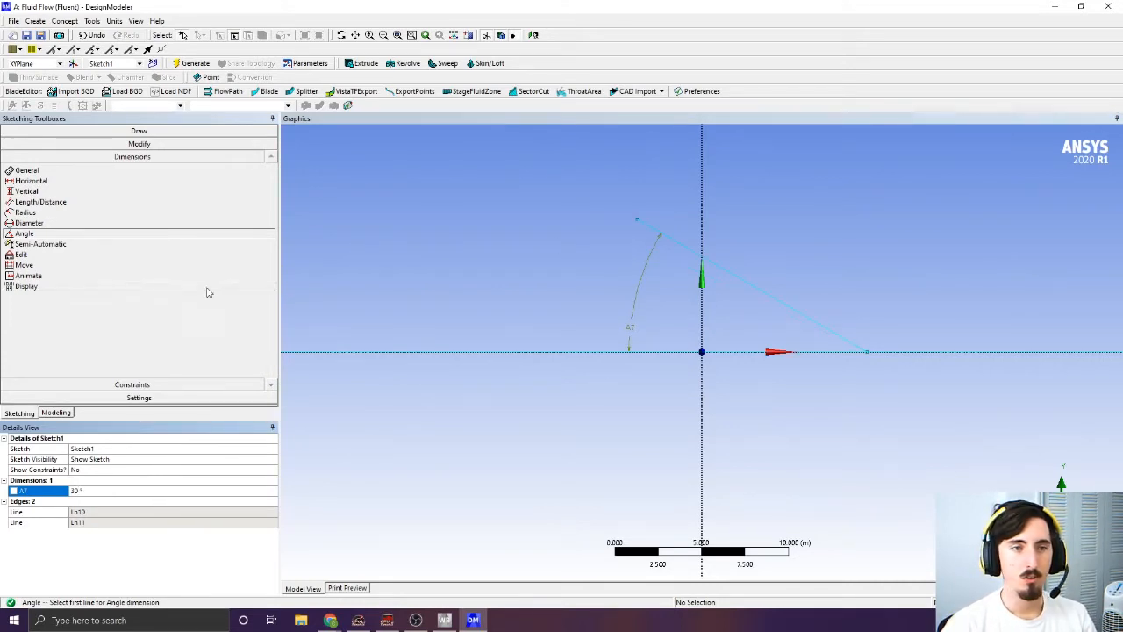
{"action": "left_click", "coordinate": [123, 130]}
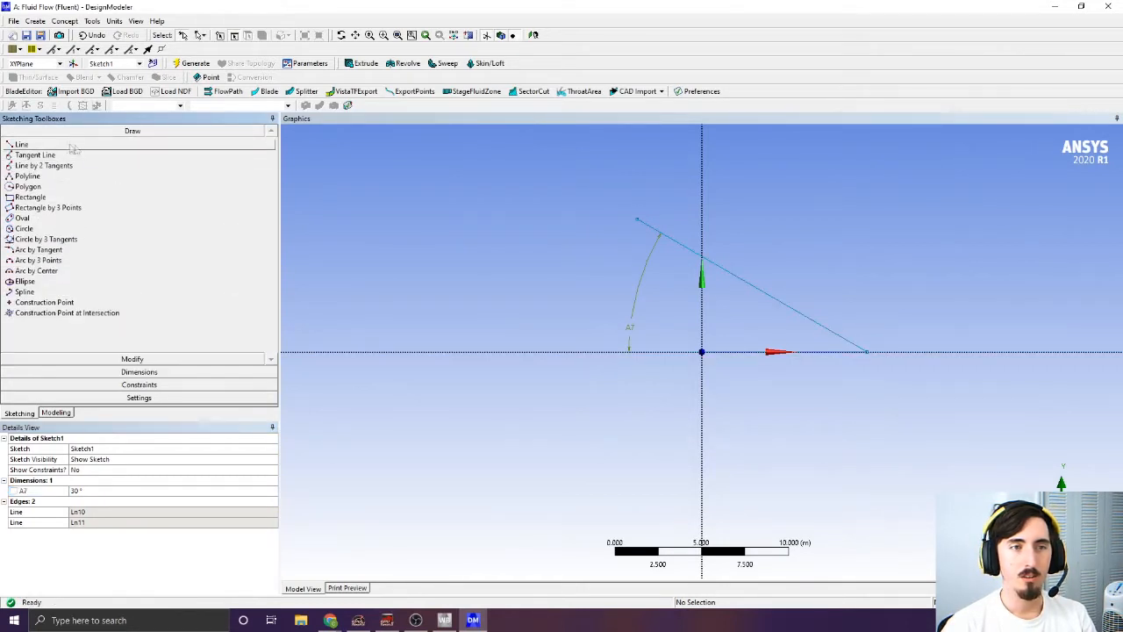
{"action": "left_click", "coordinate": [109, 197]}
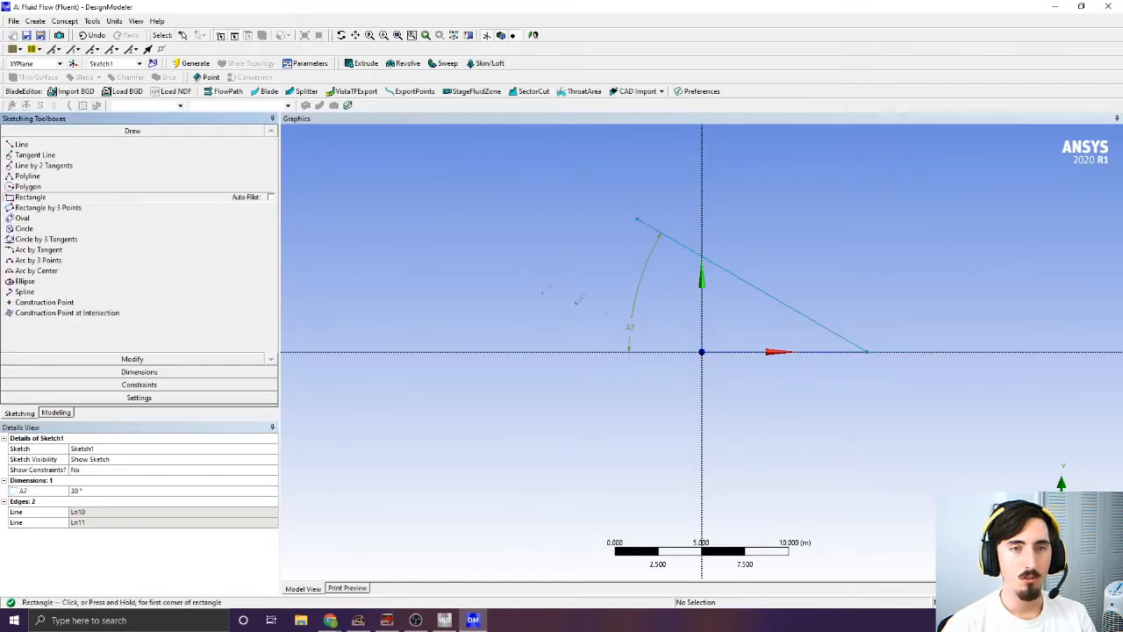
{"action": "left_click", "coordinate": [738, 352]}
{"action": "key", "text": "Escape"}
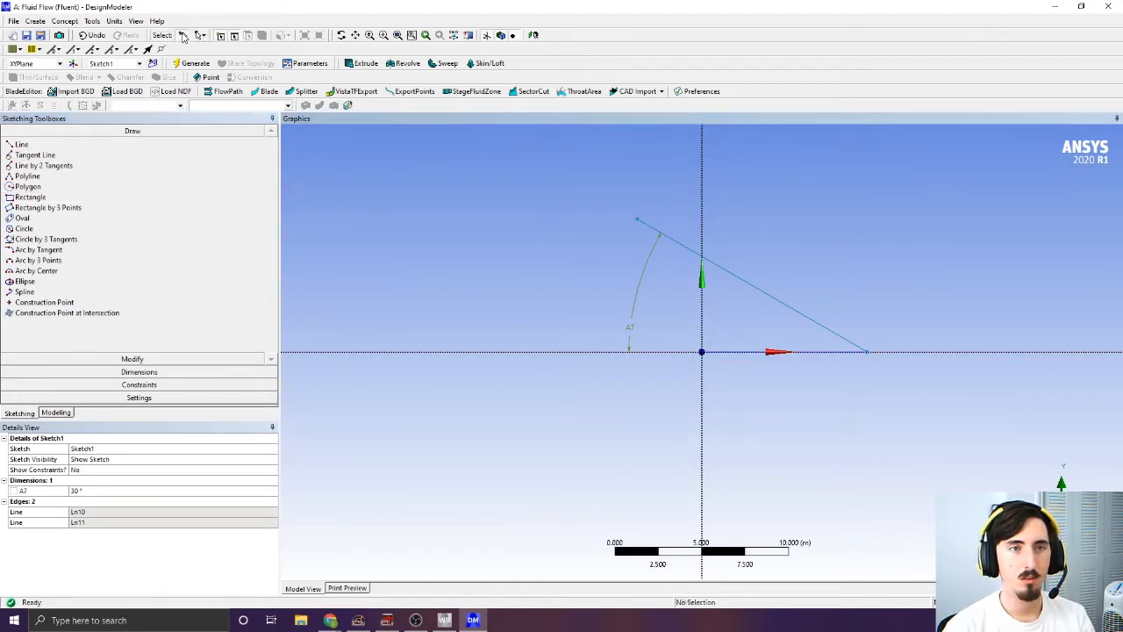
Delete the horizontal line running along the X axis from the origin to the slanted line's lower end
{"action": "left_click", "coordinate": [744, 354]}
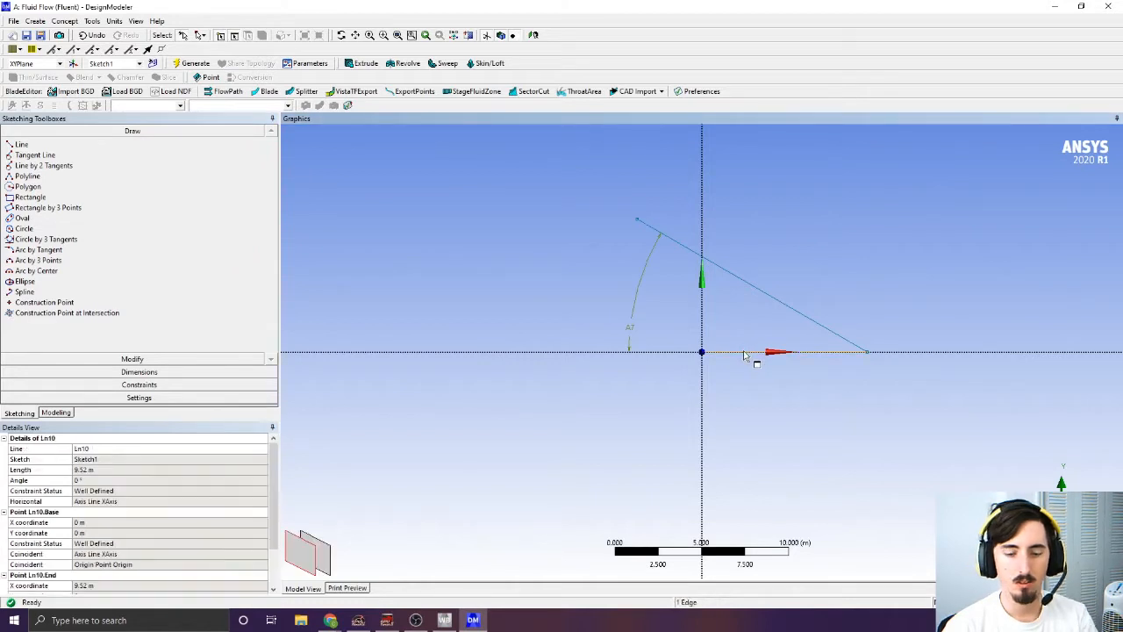
{"action": "key", "text": "Delete"}
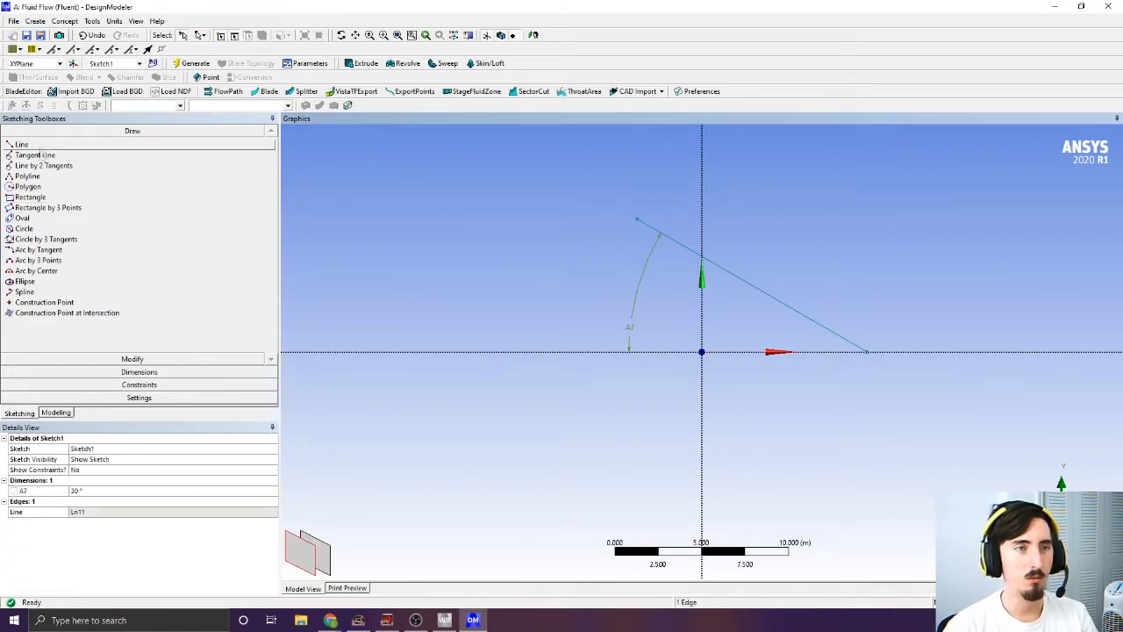
{"action": "left_click", "coordinate": [29, 196]}
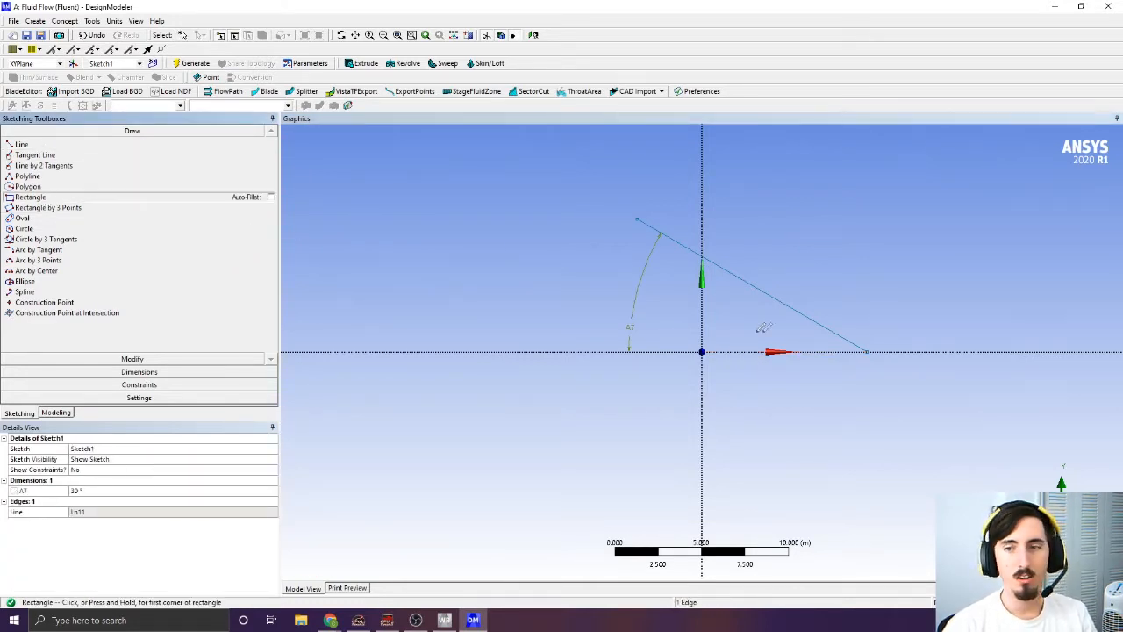
{"action": "left_click", "coordinate": [868, 347]}
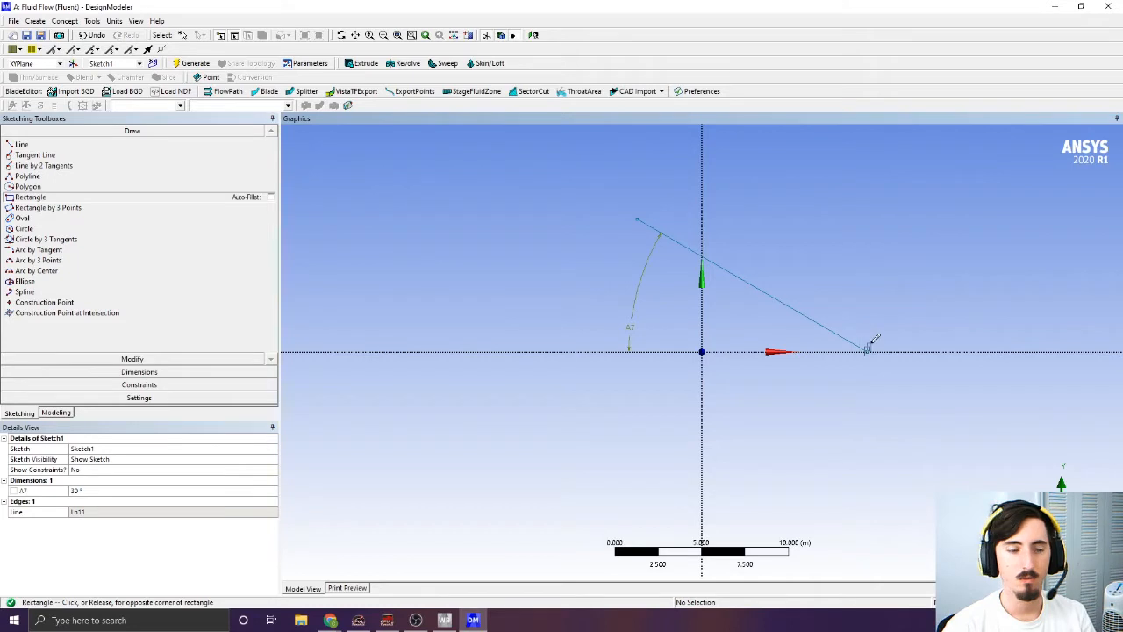
{"action": "key", "text": "Escape"}
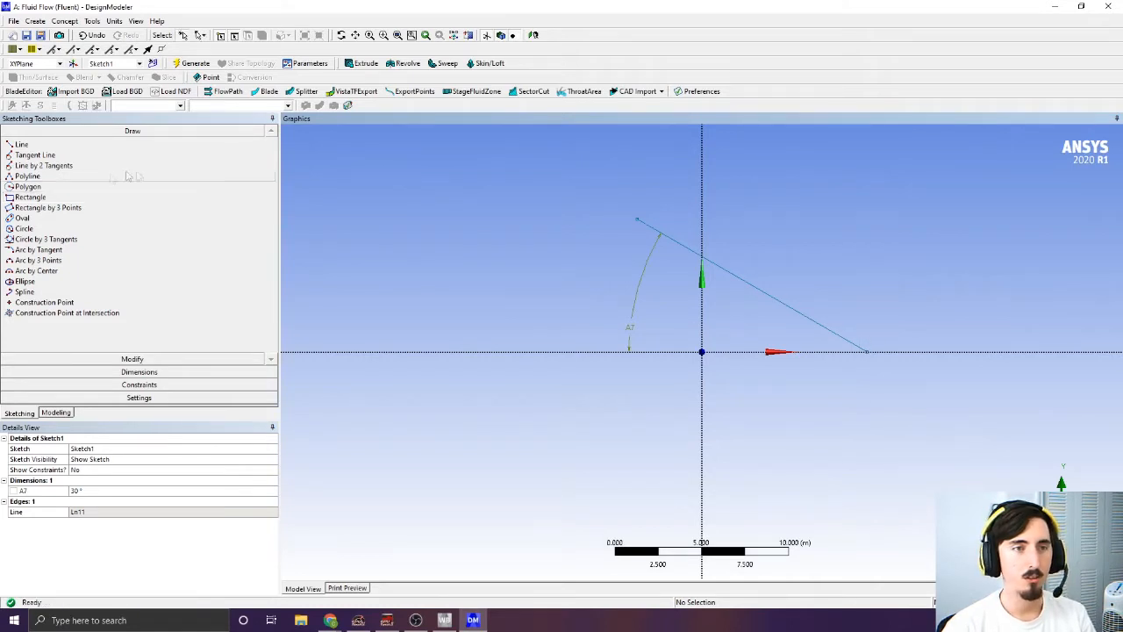
Draw a three-point rectangle about 11.04 m by 1.7 m above the slanted line, from its lower end to the Y axis
{"action": "left_click", "coordinate": [112, 209]}
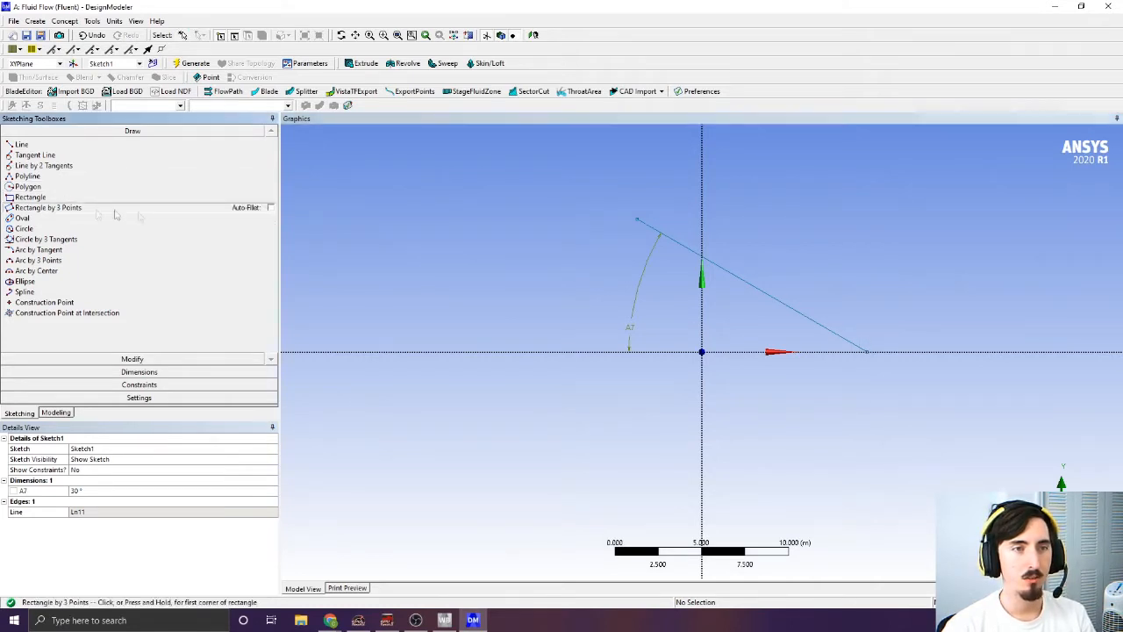
{"action": "left_click", "coordinate": [868, 349]}
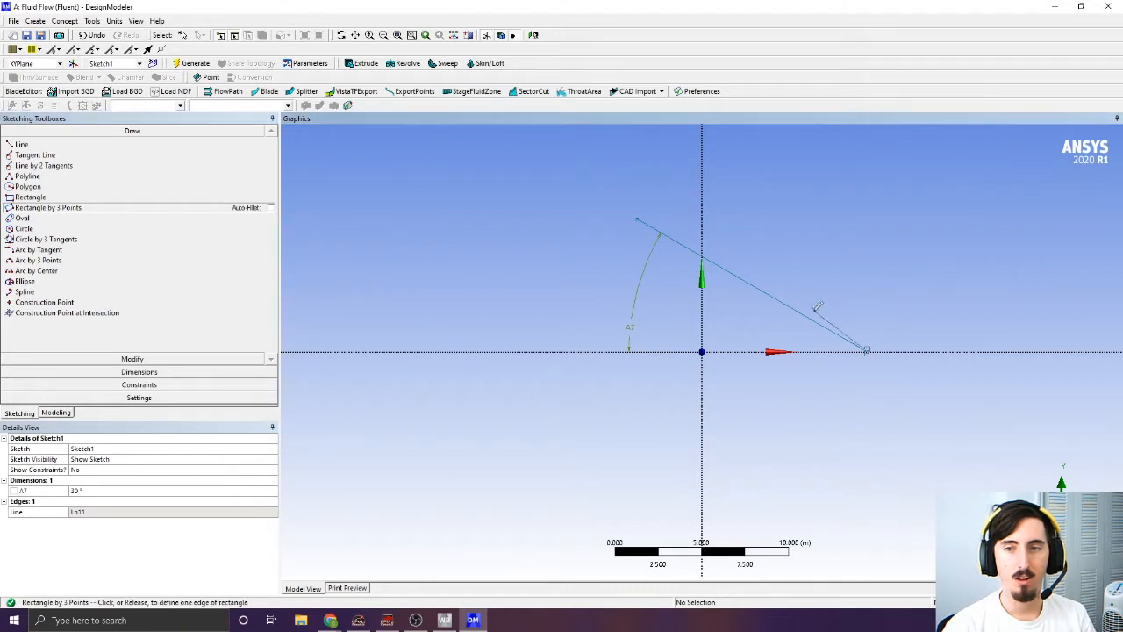
{"action": "left_click", "coordinate": [703, 254]}
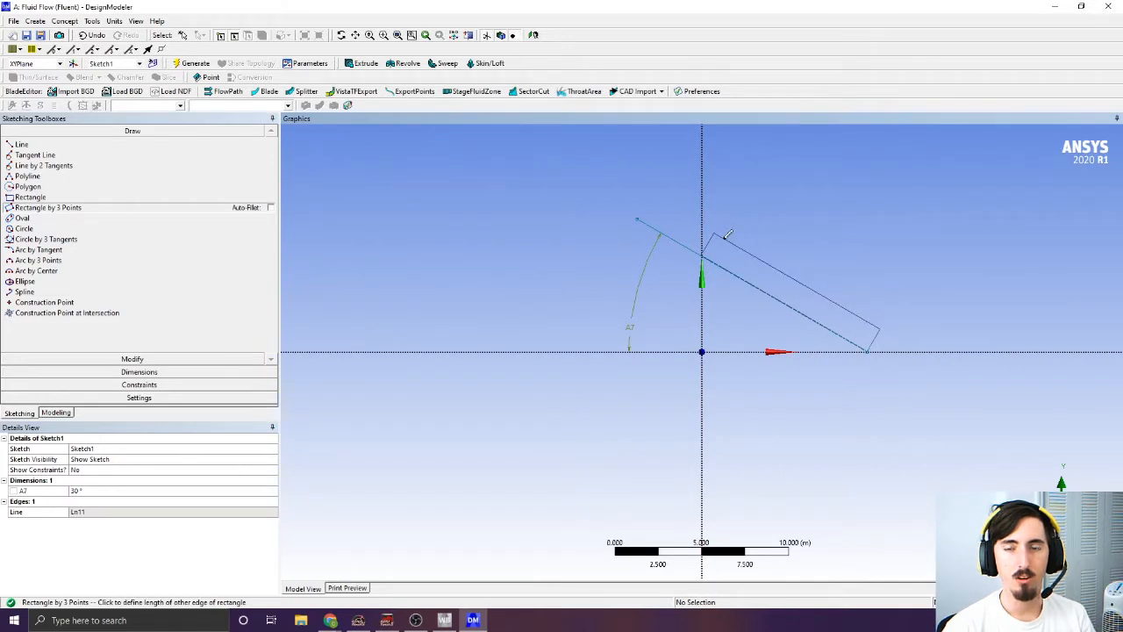
{"action": "left_click", "coordinate": [733, 235]}
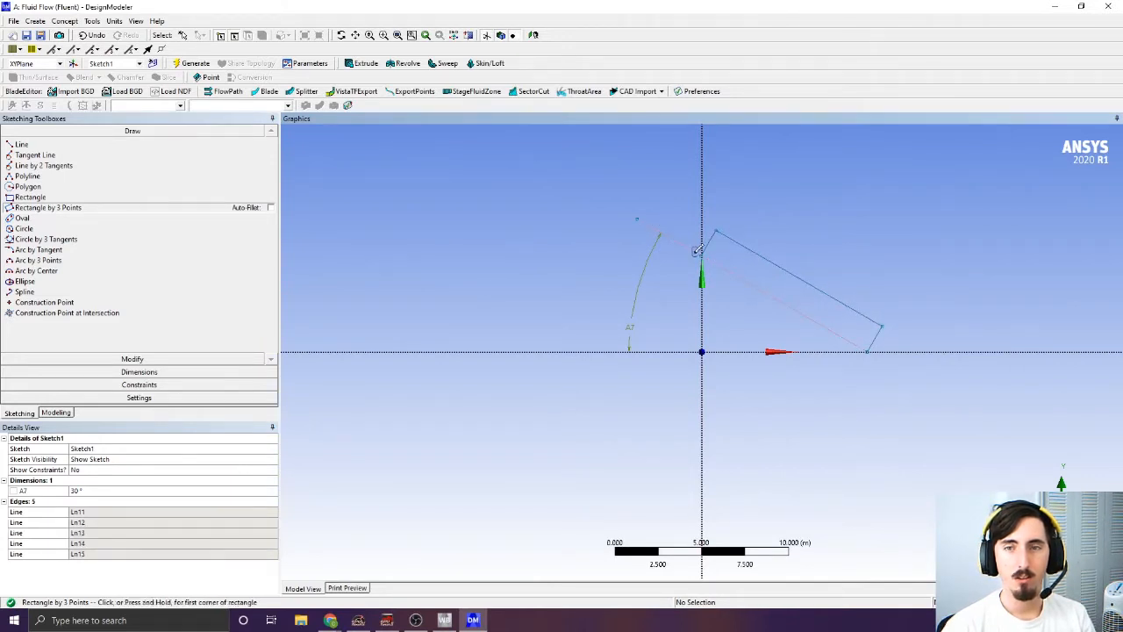
Add general dimensions to the tilted rectangle's upper long side and its short side at the Y axis
{"action": "left_click", "coordinate": [144, 371]}
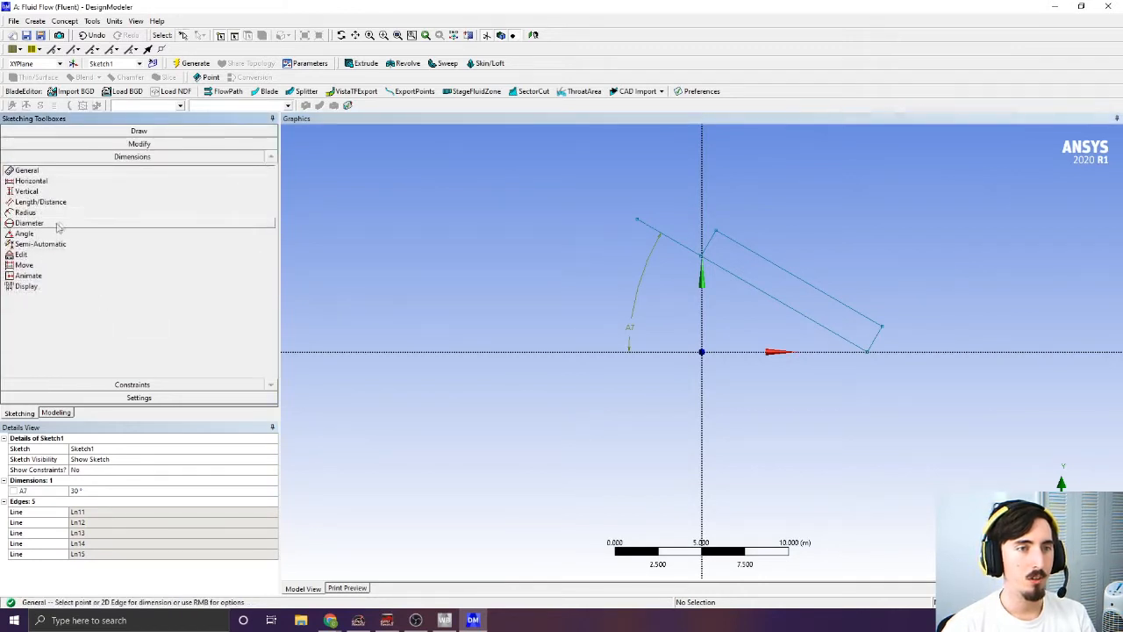
{"action": "left_click", "coordinate": [794, 278]}
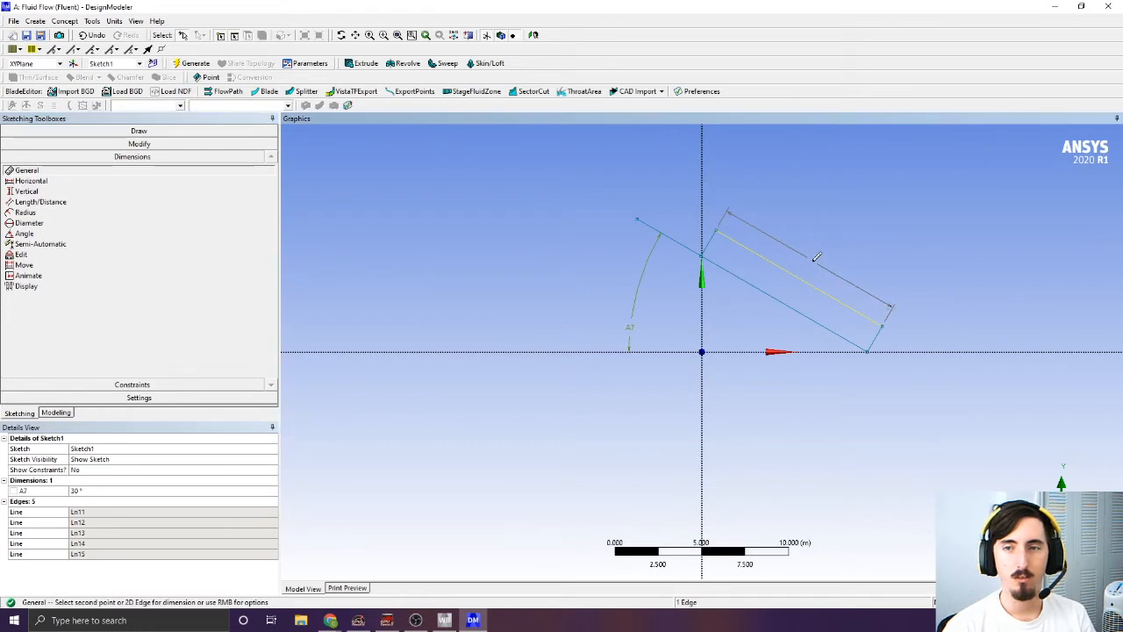
{"action": "left_click", "coordinate": [816, 256]}
{"action": "left_click", "coordinate": [709, 247]}
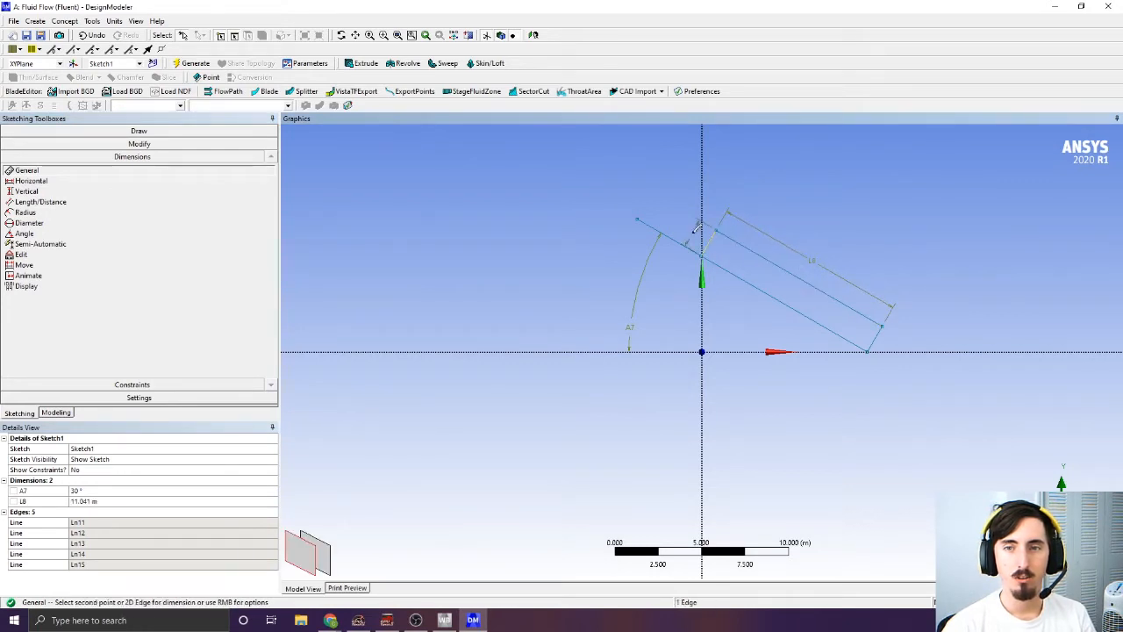
{"action": "left_click", "coordinate": [692, 233]}
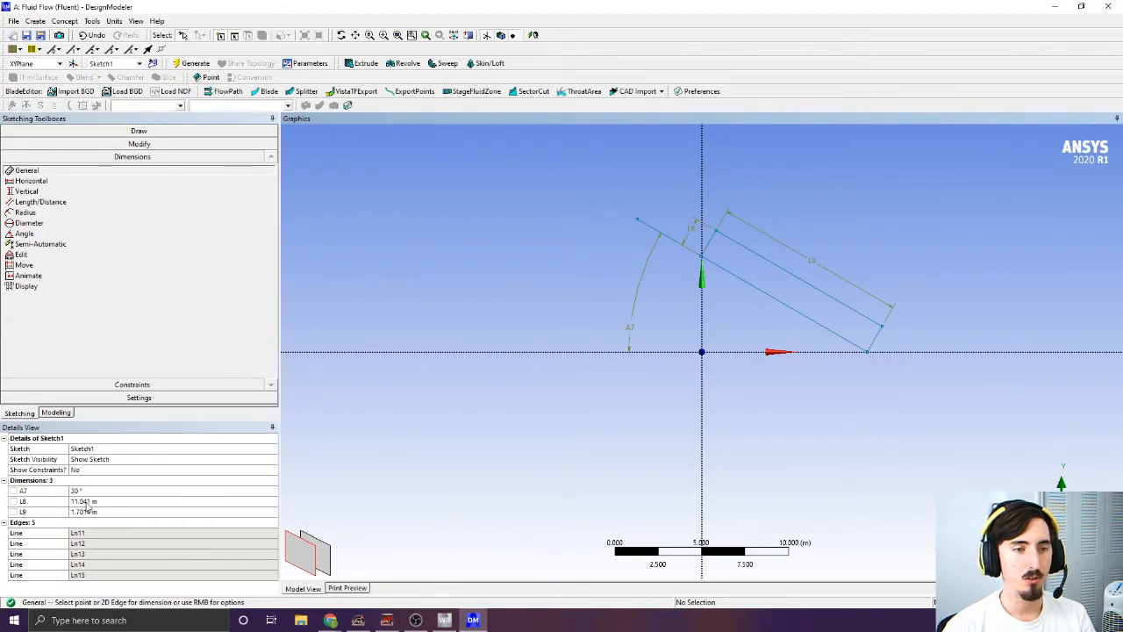
Set the tilted rectangle's length to 0.5 m and its thickness to 0.05 m
{"action": "left_click", "coordinate": [88, 500]}
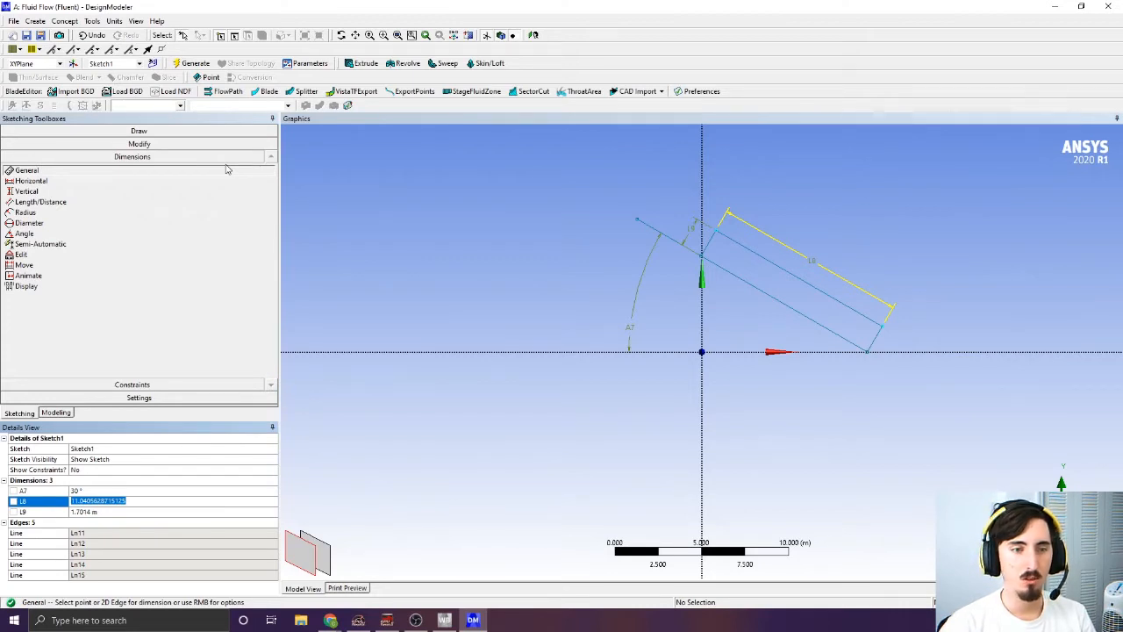
{"action": "key", "text": "BackSpace"}
{"action": "type", "text": "0.5"}
{"action": "key", "text": "Return"}
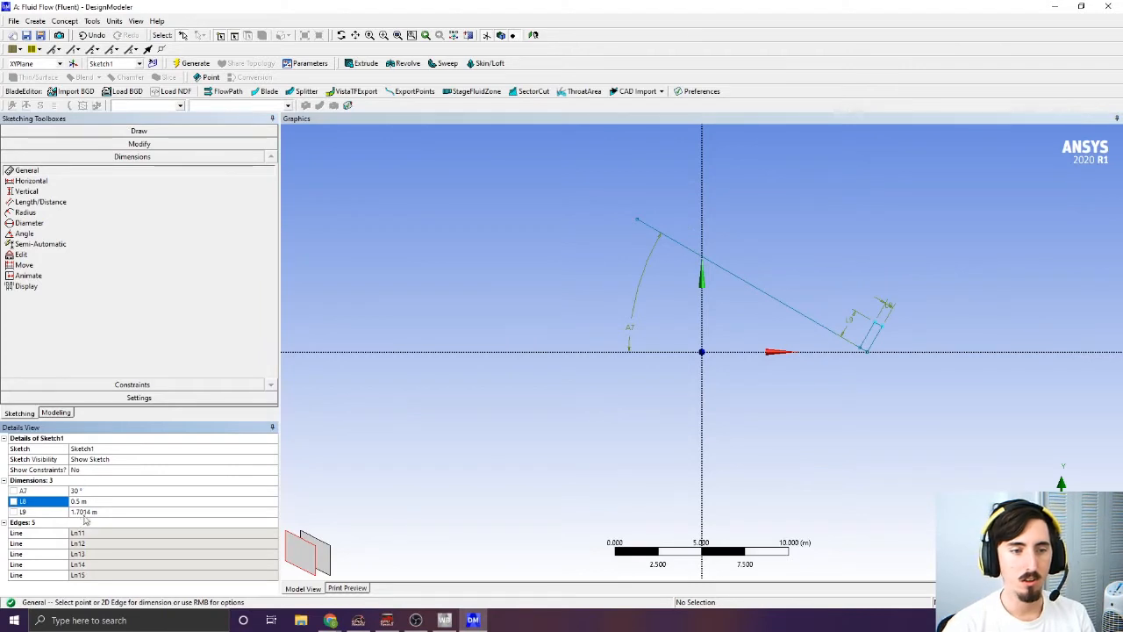
{"action": "left_click", "coordinate": [93, 513]}
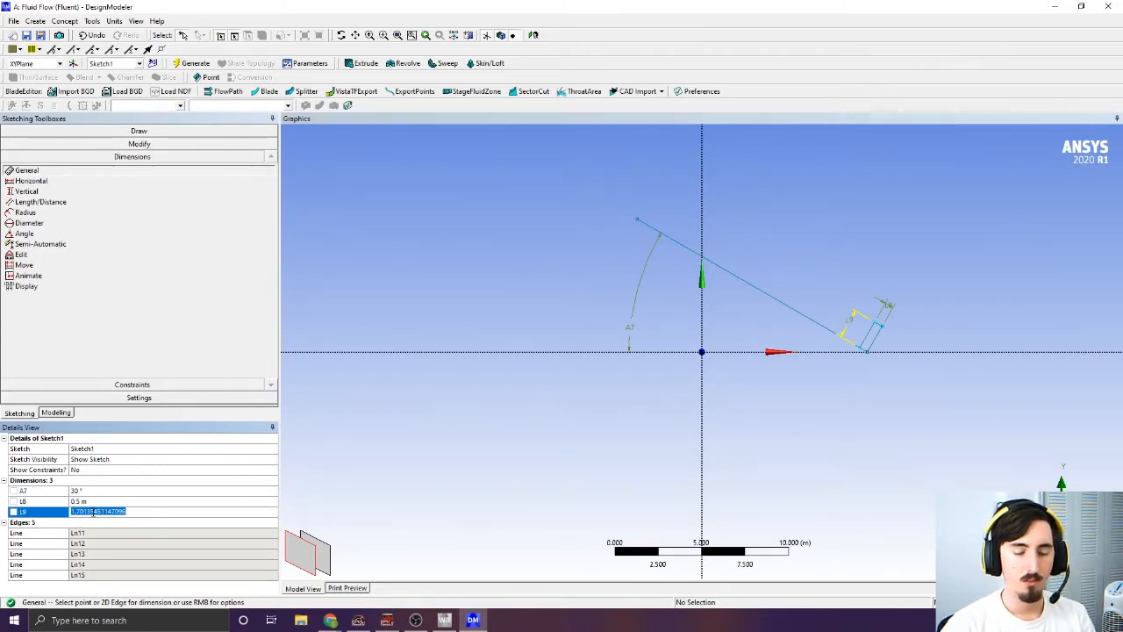
{"action": "type", "text": "0.05"}
{"action": "key", "text": "Return"}
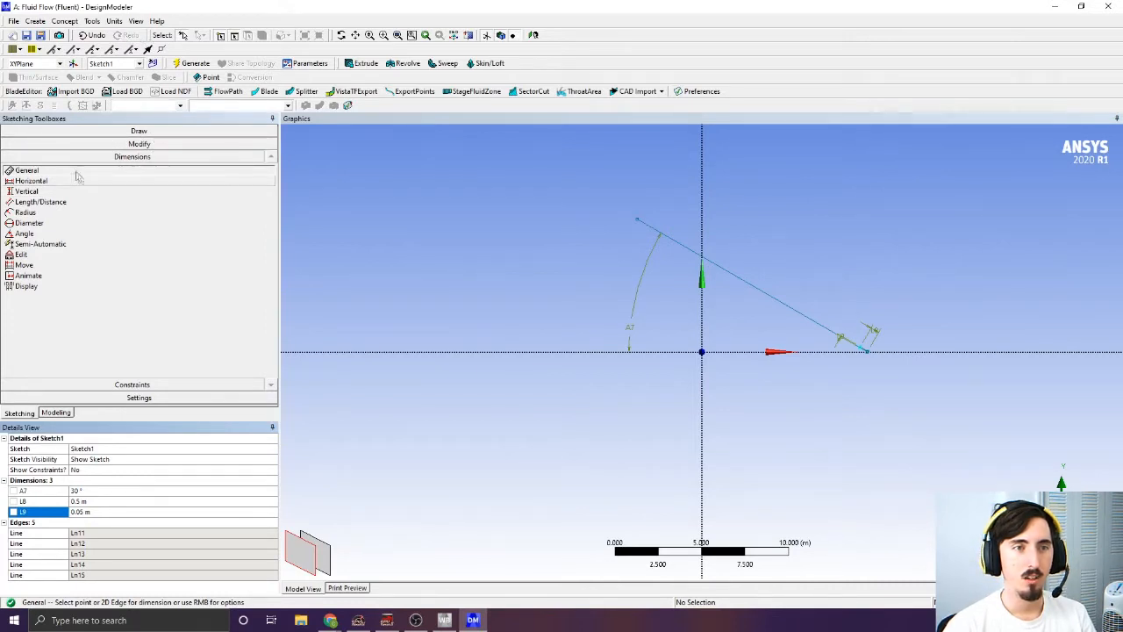
Delete the 30° angle dimension and the long slanted guide line, keeping the small tilted rectangle
{"action": "left_click", "coordinate": [100, 132]}
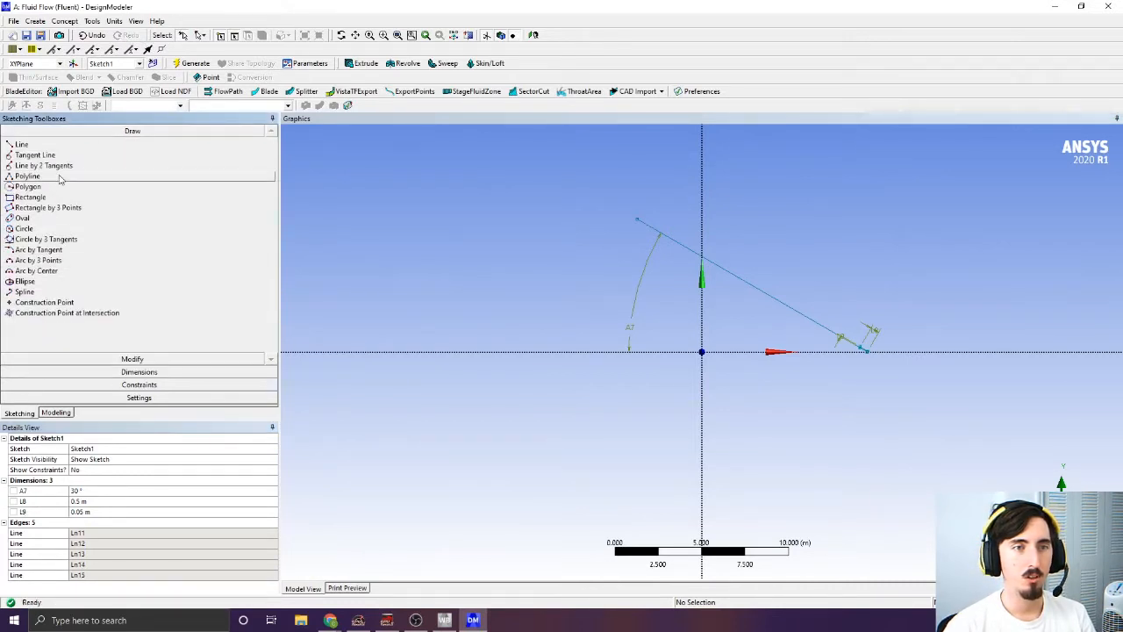
{"action": "left_click", "coordinate": [638, 298]}
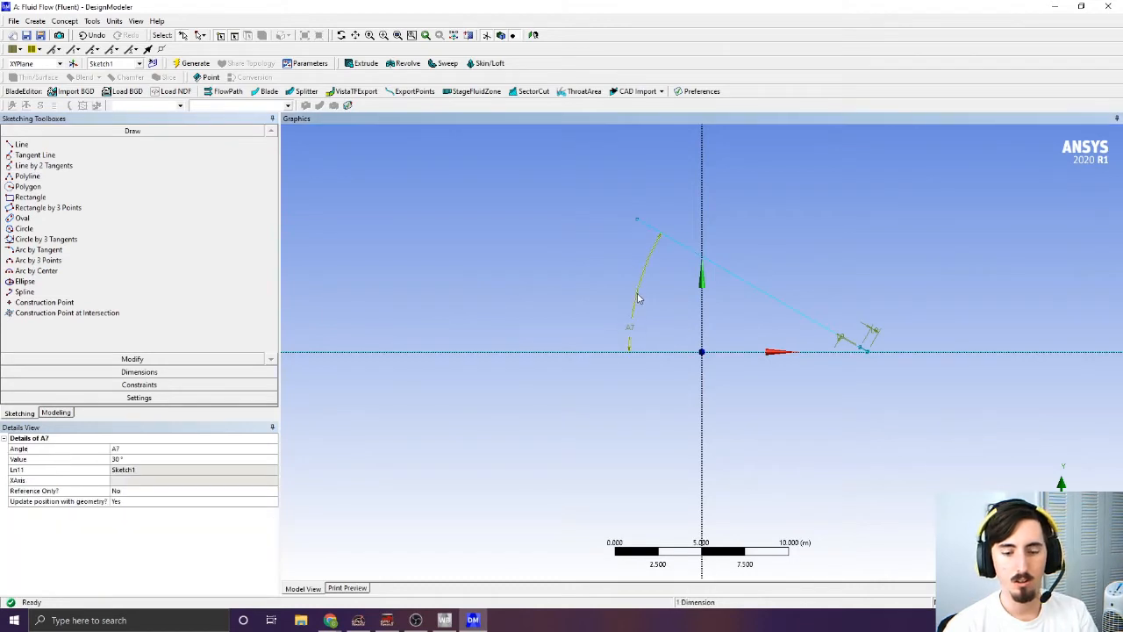
{"action": "key", "text": "Delete"}
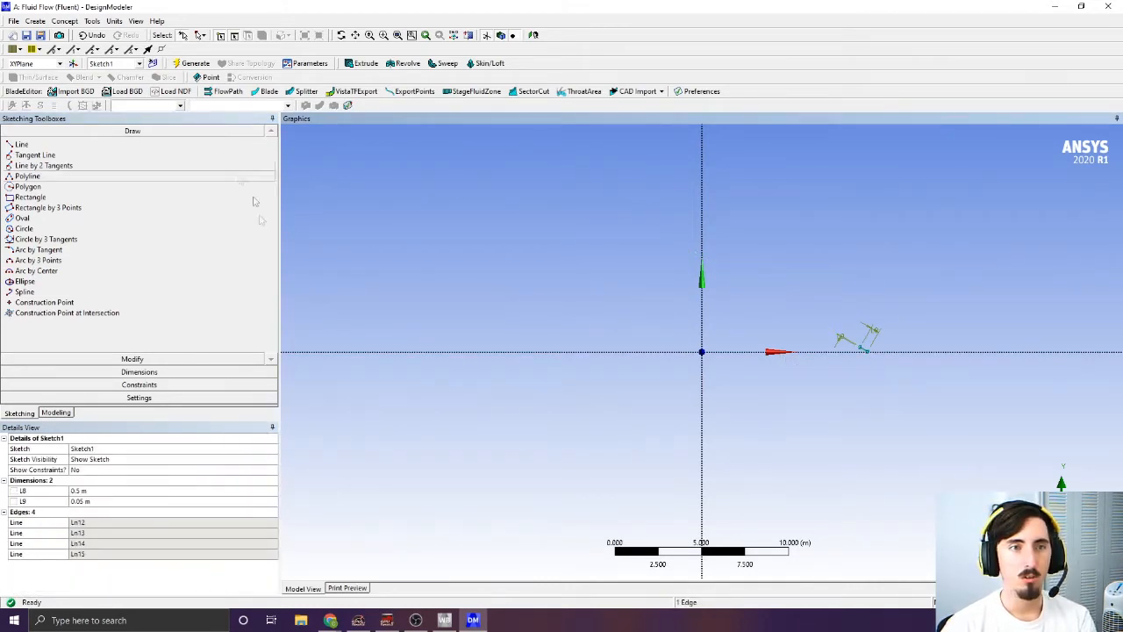
Delete the thickness and length dimensions of the small tilted rectangle
{"action": "left_click", "coordinate": [65, 416]}
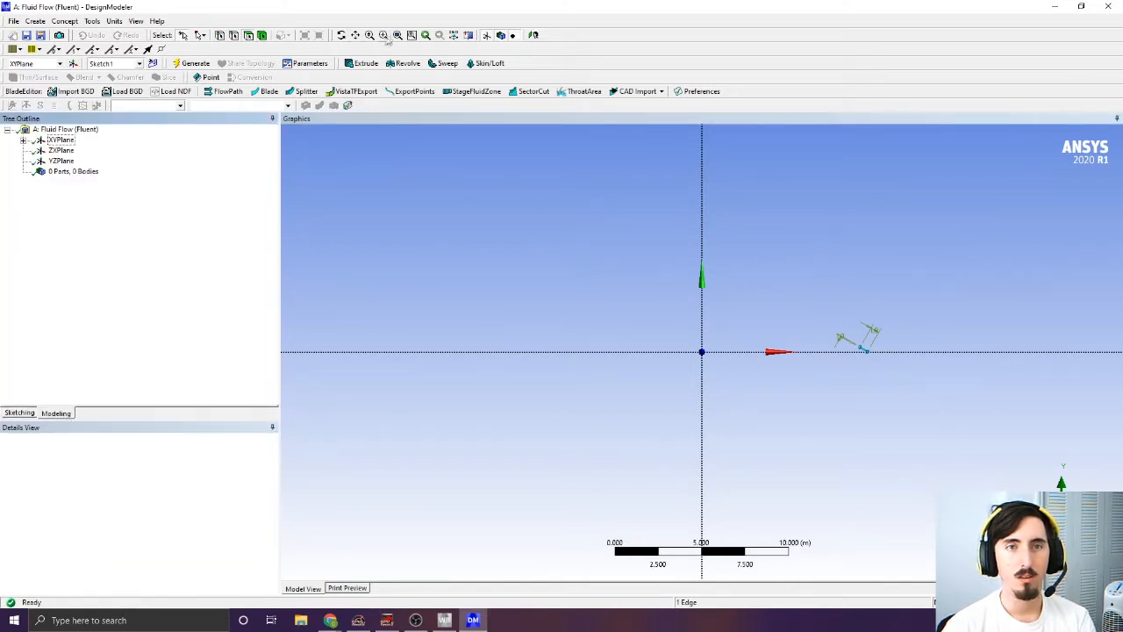
{"action": "left_click", "coordinate": [398, 36]}
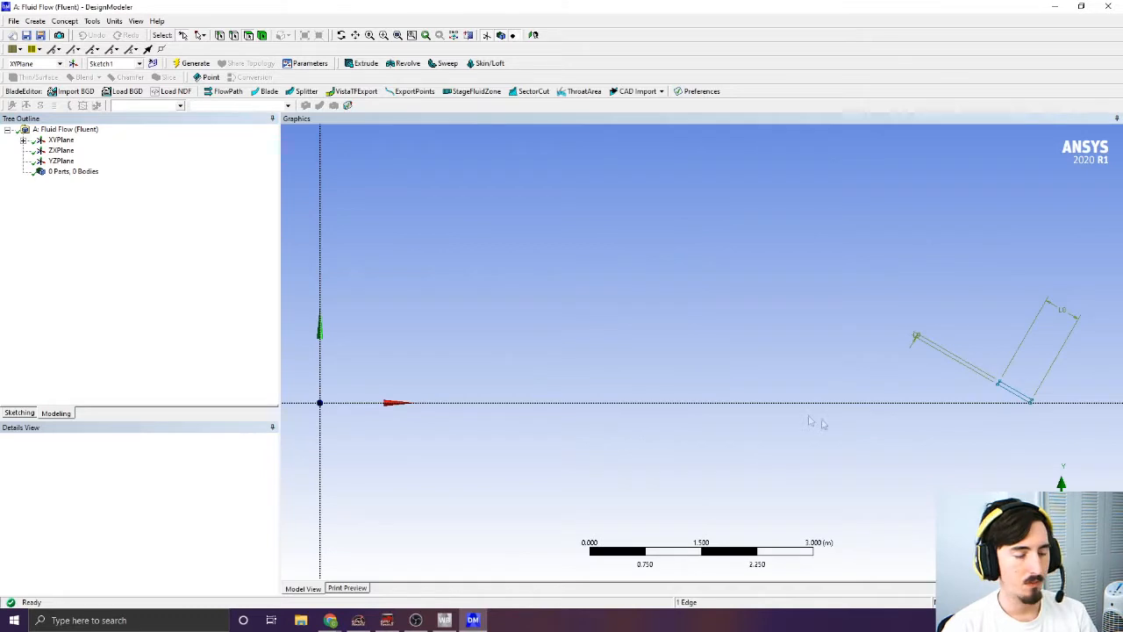
{"action": "middle_click_drag", "start_coordinate": [881, 415], "coordinate": [559, 396], "text": "ctrl"}
{"action": "scroll", "coordinate": [693, 400], "scroll_direction": "up", "scroll_amount": 2}
{"action": "scroll", "coordinate": [693, 401], "scroll_direction": "up", "scroll_amount": 3}
{"action": "scroll", "coordinate": [689, 390], "scroll_direction": "down", "scroll_amount": 2}
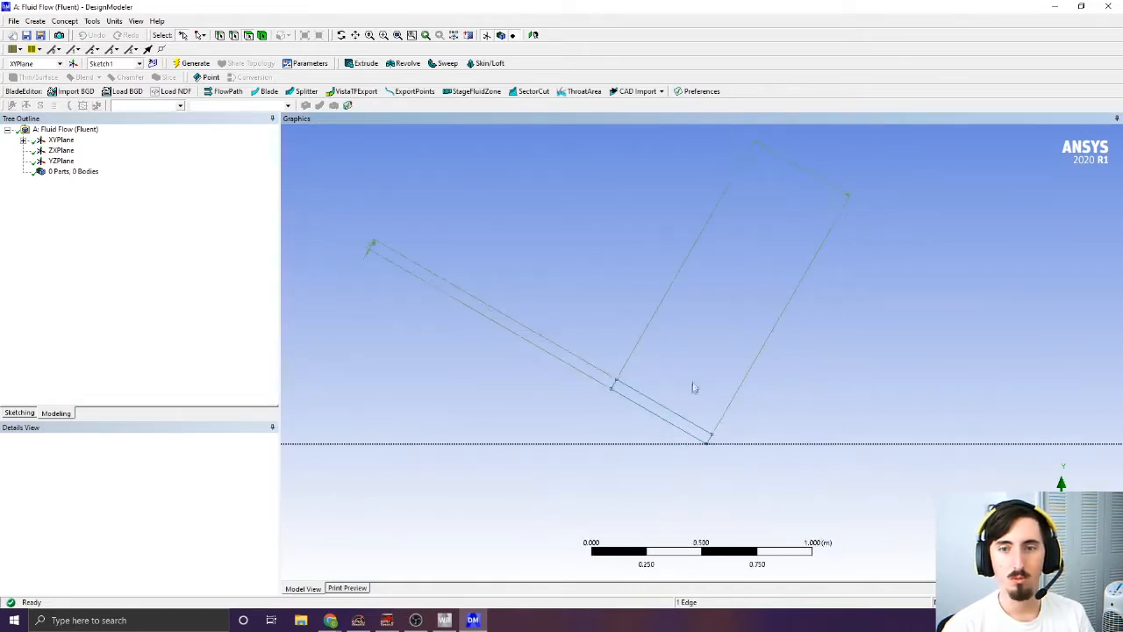
{"action": "left_click", "coordinate": [20, 413]}
{"action": "left_click", "coordinate": [546, 323]}
{"action": "key", "text": "Delete"}
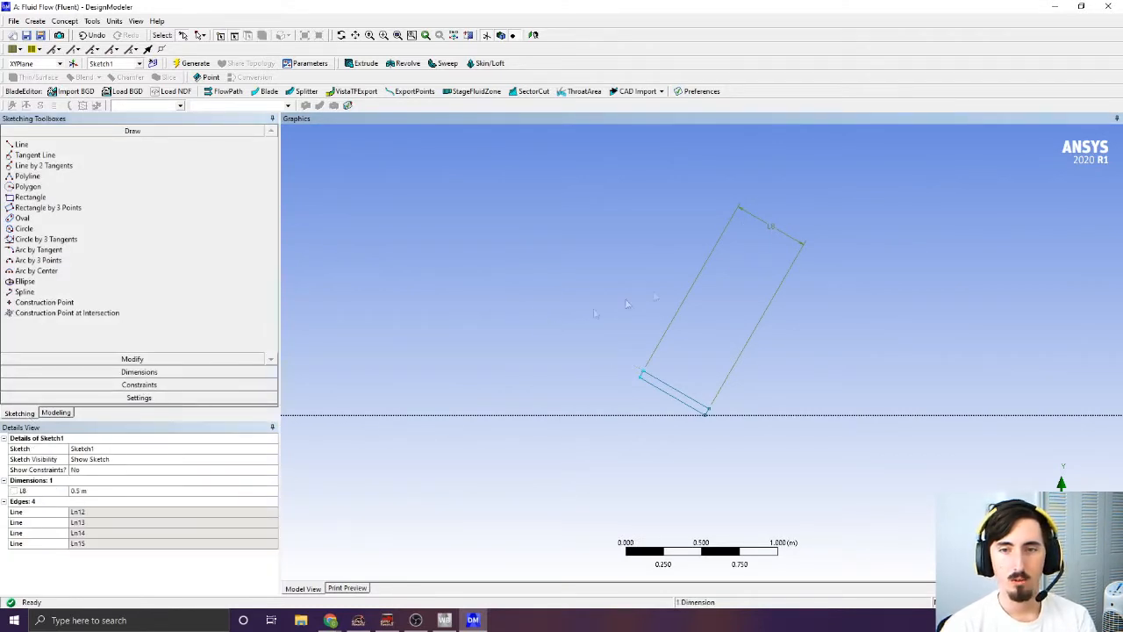
{"action": "left_click", "coordinate": [709, 268]}
{"action": "key", "text": "Delete"}
{"action": "scroll", "coordinate": [614, 298], "scroll_direction": "down", "scroll_amount": 4}
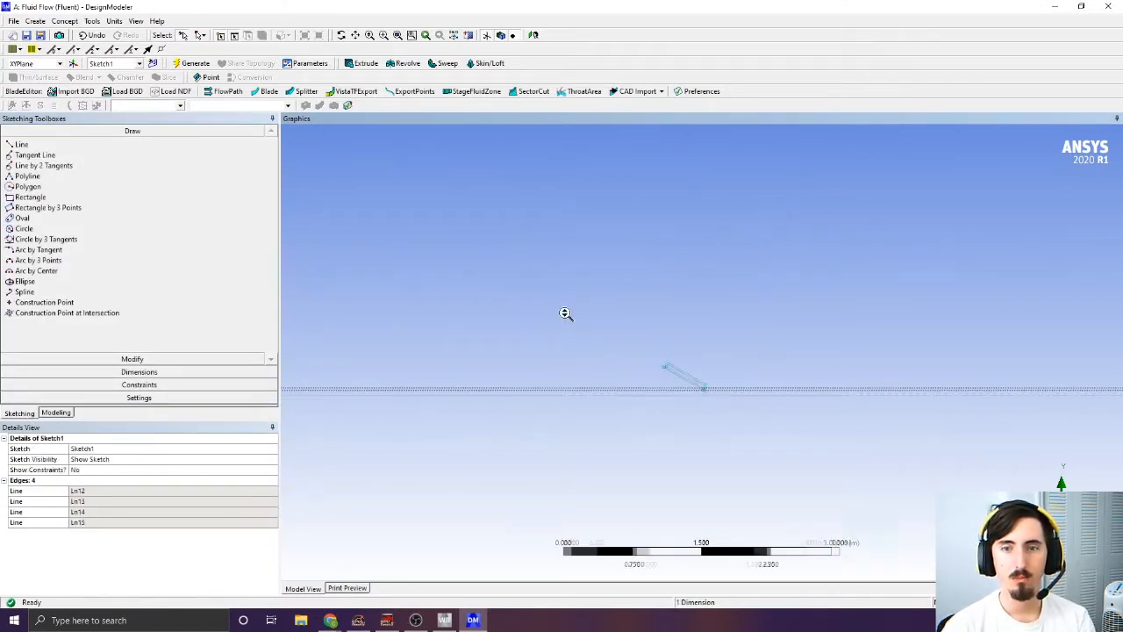
{"action": "left_click", "coordinate": [30, 197]}
{"action": "scroll", "coordinate": [549, 313], "scroll_direction": "down", "scroll_amount": 3}
{"action": "scroll", "coordinate": [549, 314], "scroll_direction": "down", "scroll_amount": 2}
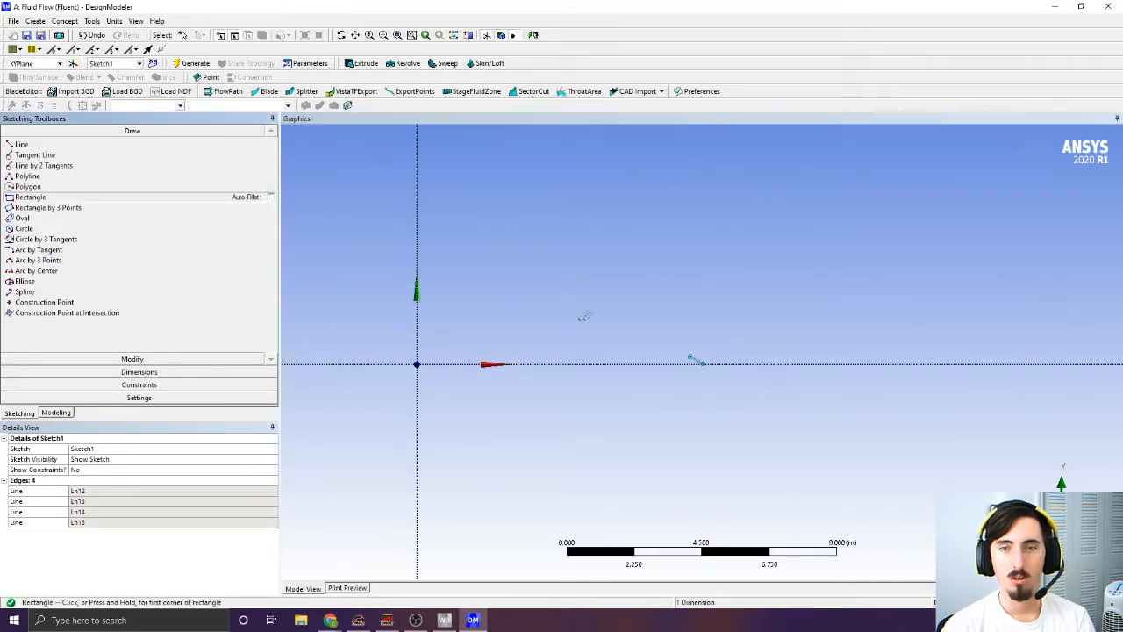
{"action": "left_click", "coordinate": [564, 254]}
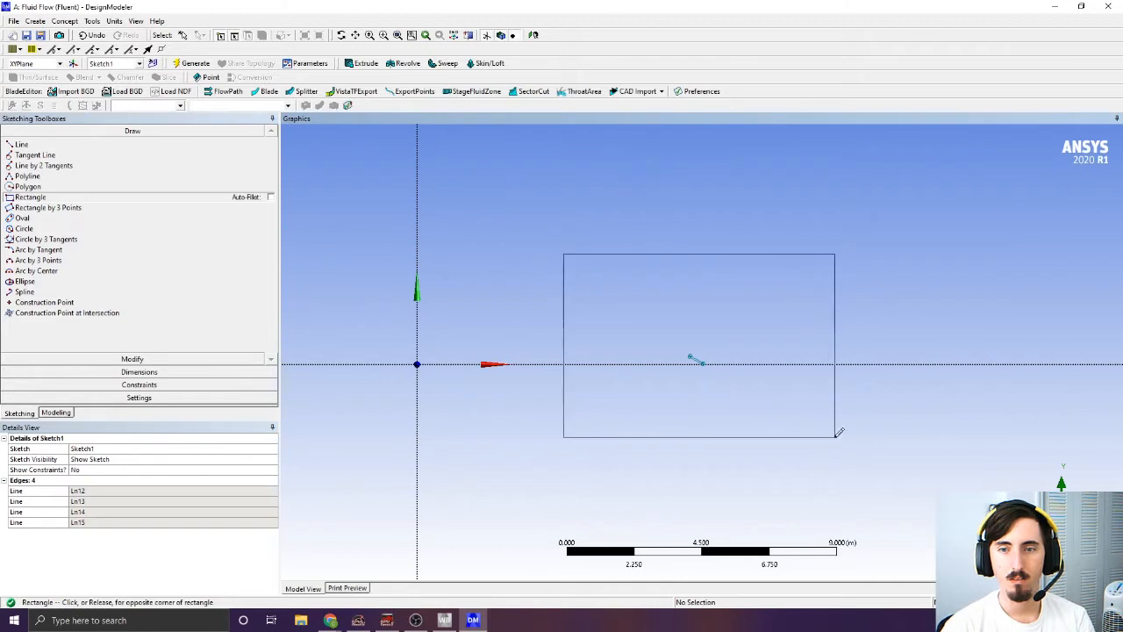
{"action": "key", "text": "Escape"}
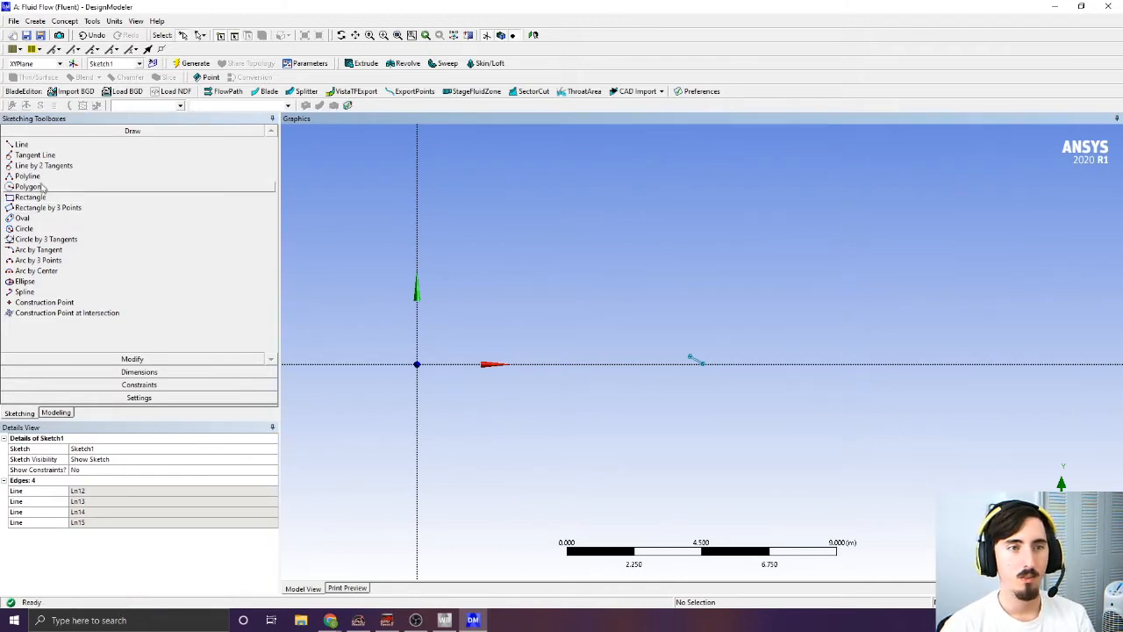
Sketch a rectangle about 5.4 m by 2.2 m across the X axis, enclosing the tilted plate nearer its left end
{"action": "left_click", "coordinate": [35, 196]}
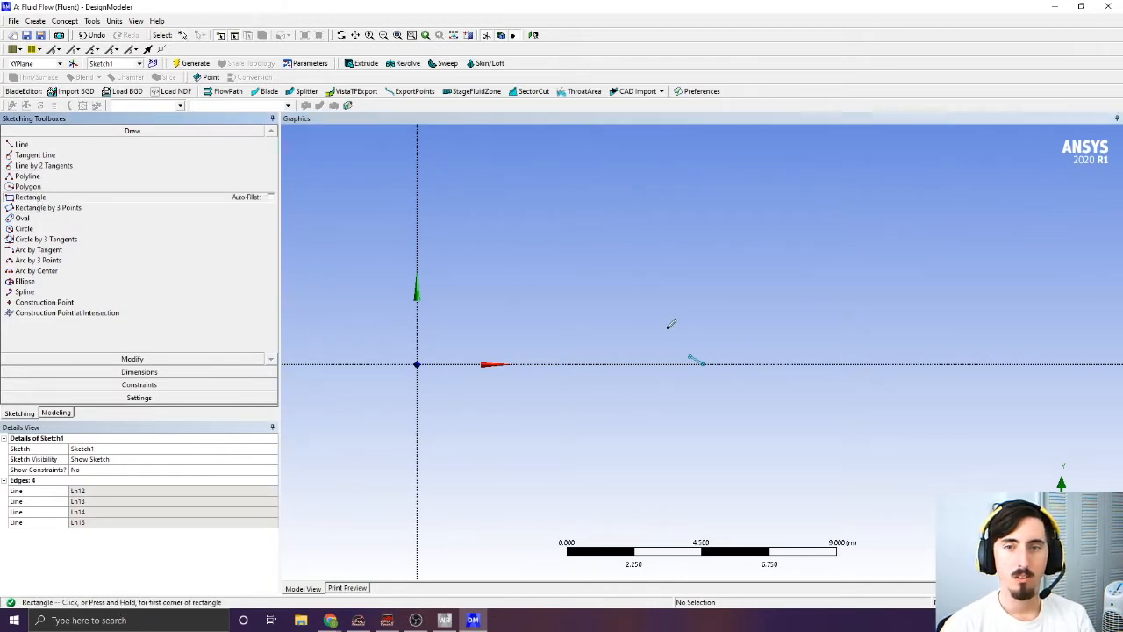
{"action": "left_click", "coordinate": [656, 328]}
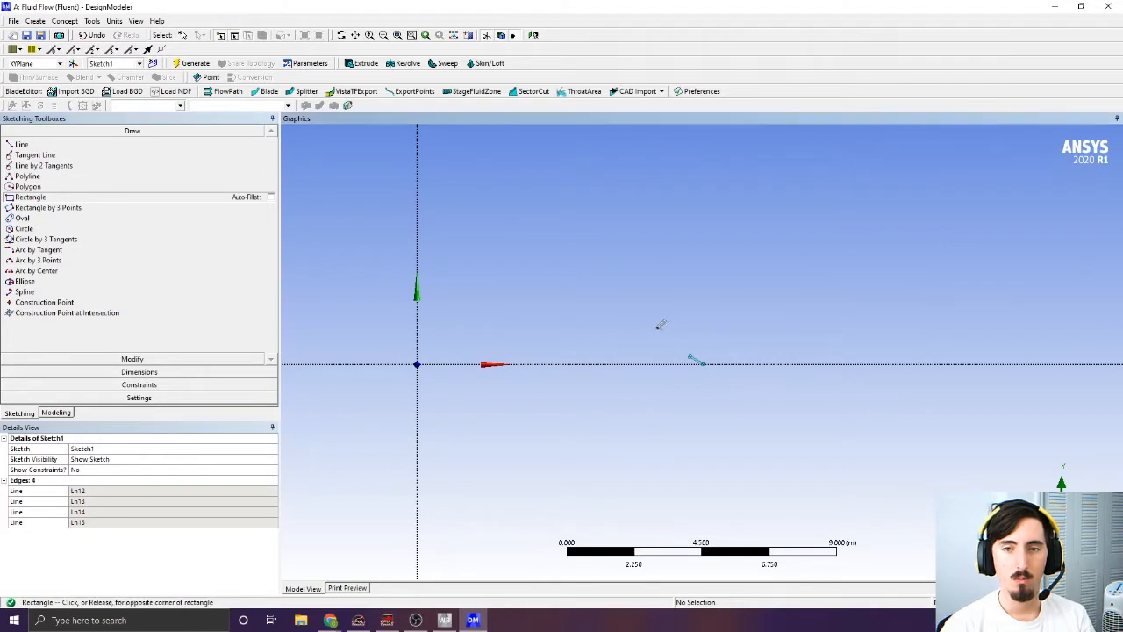
{"action": "left_click", "coordinate": [818, 395]}
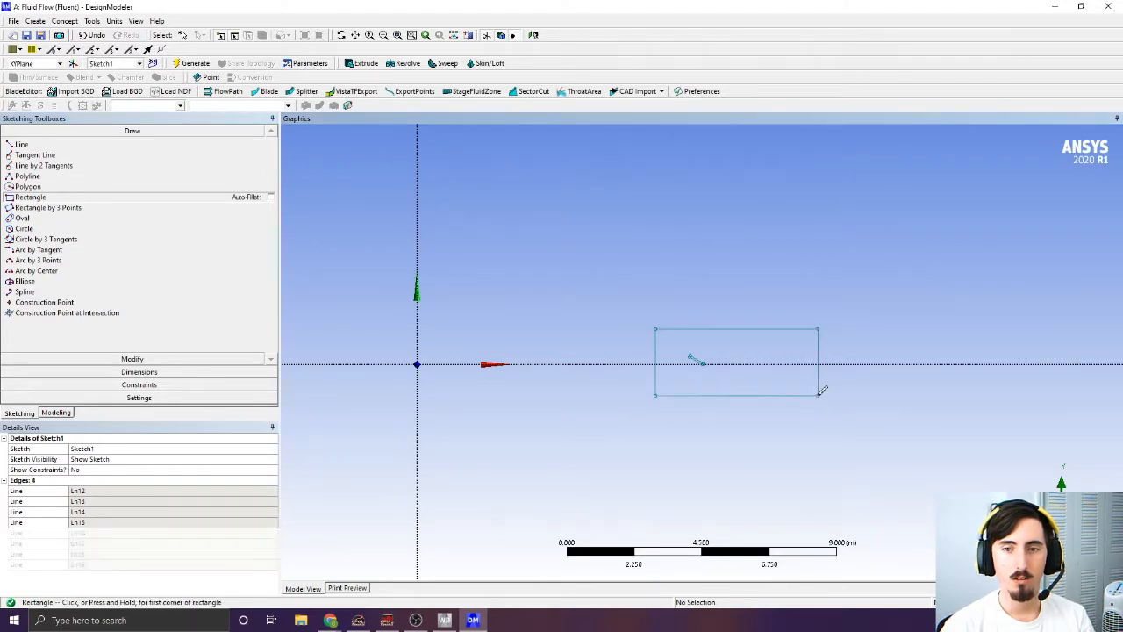
Create a surface from Sketch1 with the Add Material operation and generate it
{"action": "left_click", "coordinate": [55, 412]}
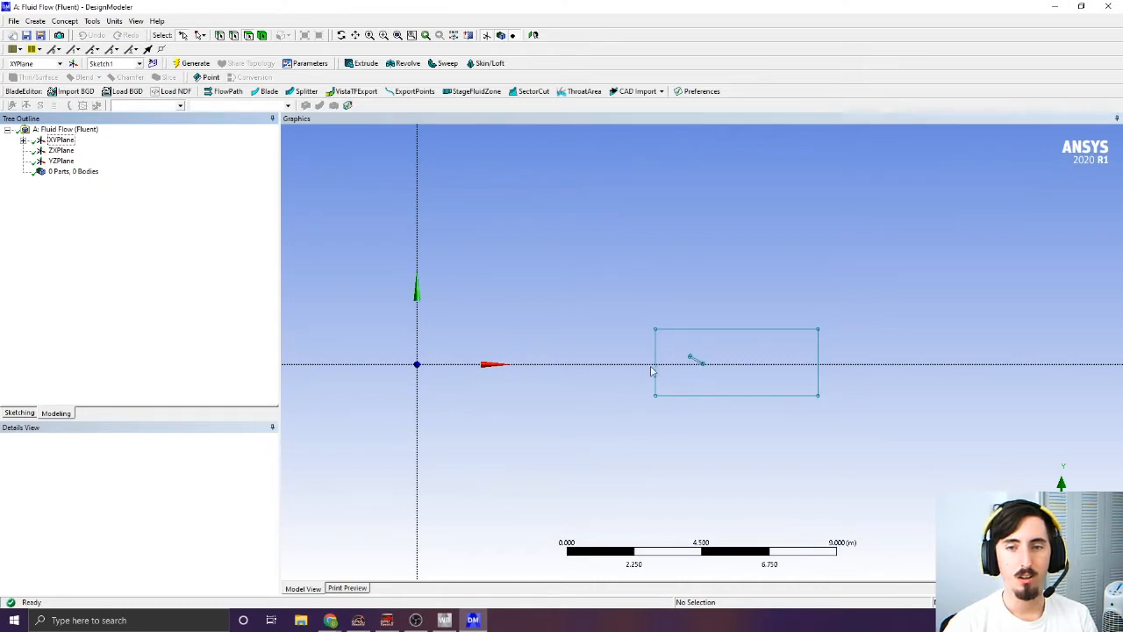
{"action": "left_click", "coordinate": [23, 141]}
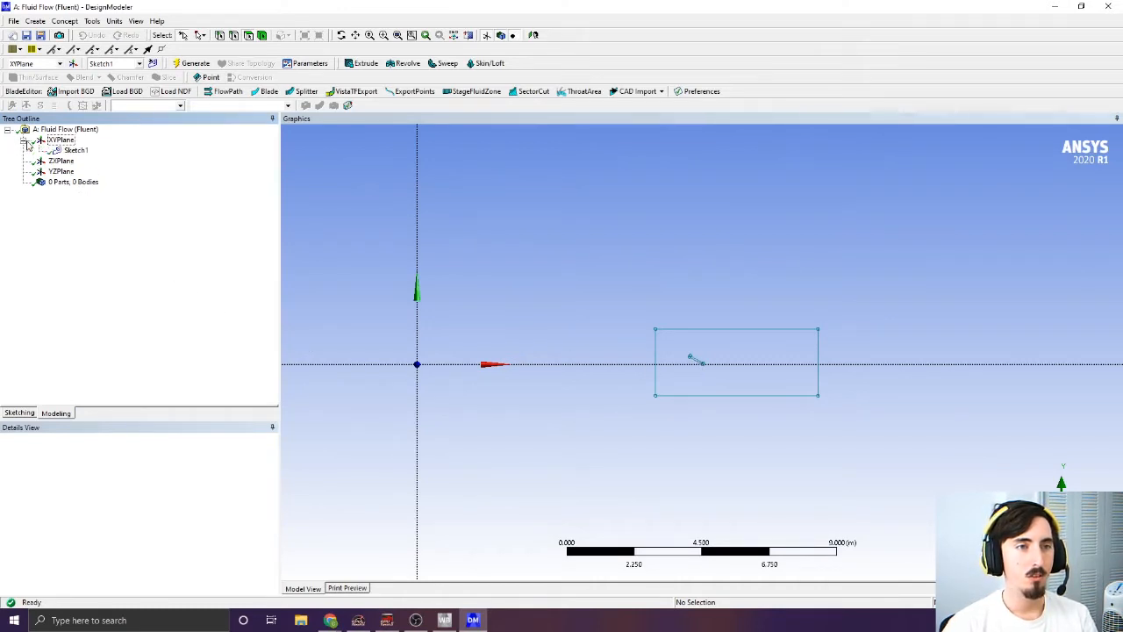
{"action": "left_click", "coordinate": [75, 150]}
{"action": "left_click", "coordinate": [64, 21]}
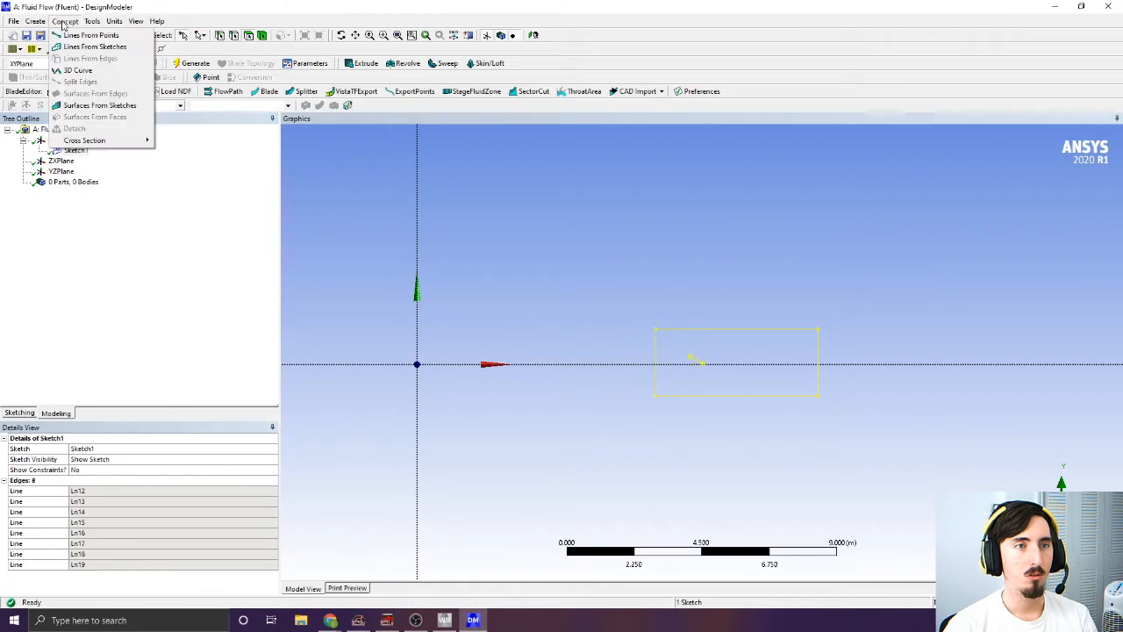
{"action": "left_click", "coordinate": [84, 107]}
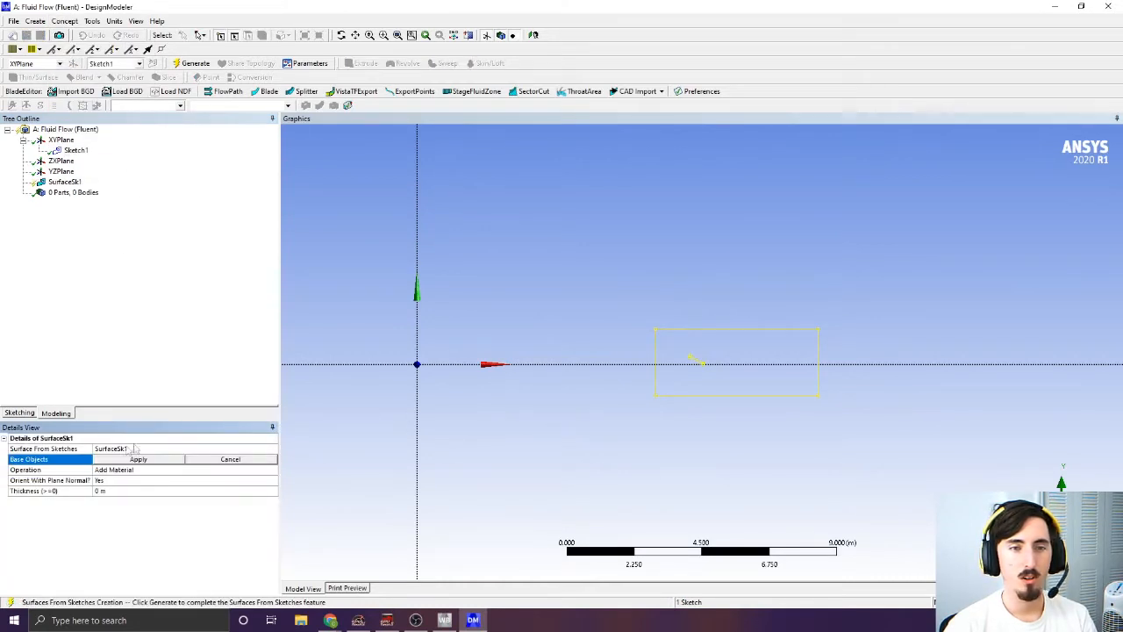
{"action": "left_click", "coordinate": [123, 460]}
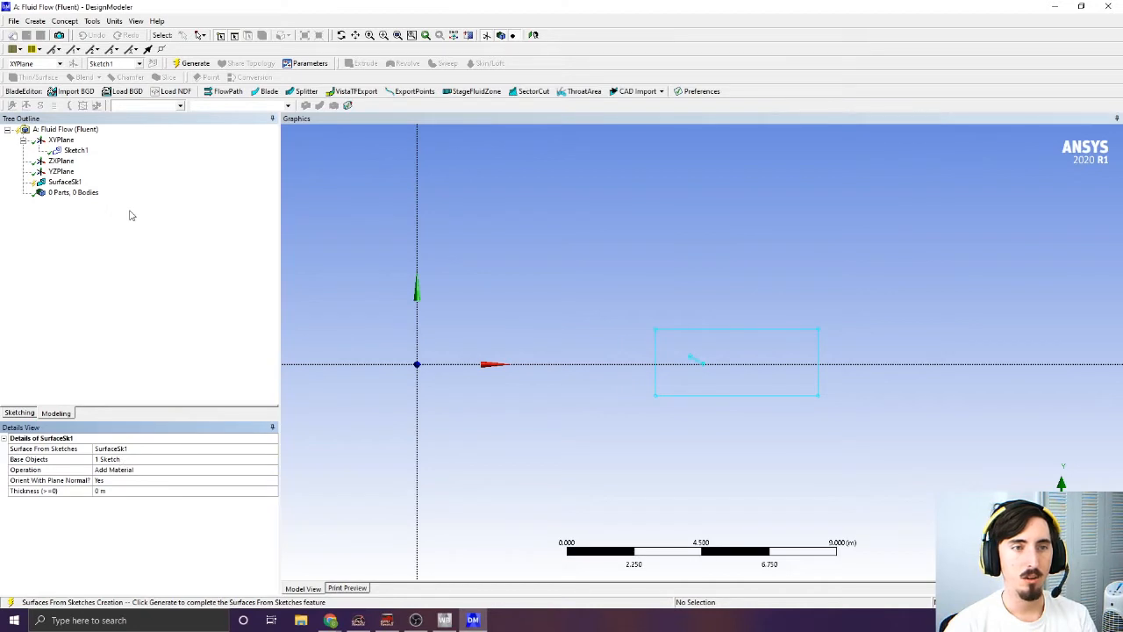
{"action": "left_click", "coordinate": [65, 182]}
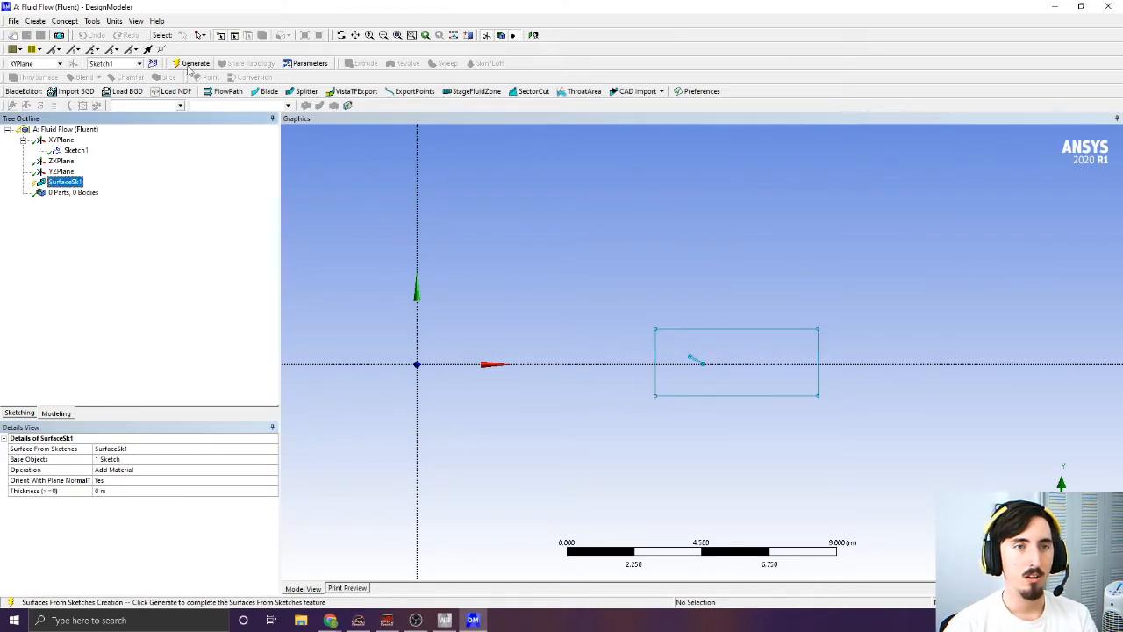
{"action": "left_click", "coordinate": [195, 63]}
Examine the generated surface around the tilted plate cutout and expand its part in the model tree
{"action": "scroll", "coordinate": [502, 329], "scroll_direction": "up", "scroll_amount": 3}
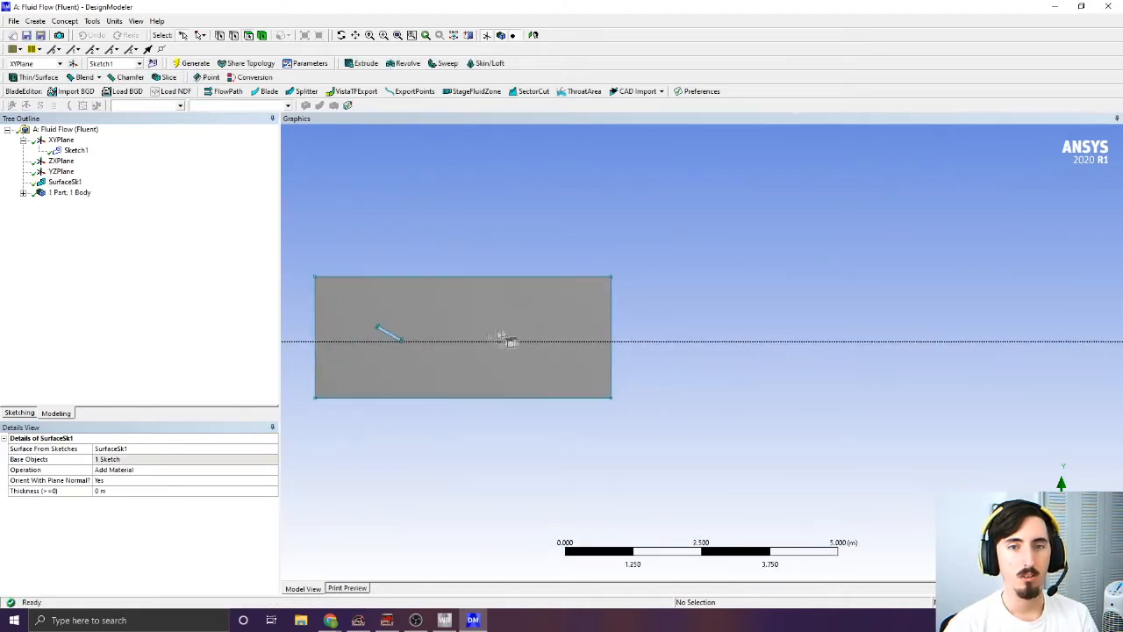
{"action": "scroll", "coordinate": [474, 333], "scroll_direction": "up", "scroll_amount": 1}
{"action": "middle_click_drag", "start_coordinate": [401, 341], "coordinate": [562, 358], "text": "ctrl"}
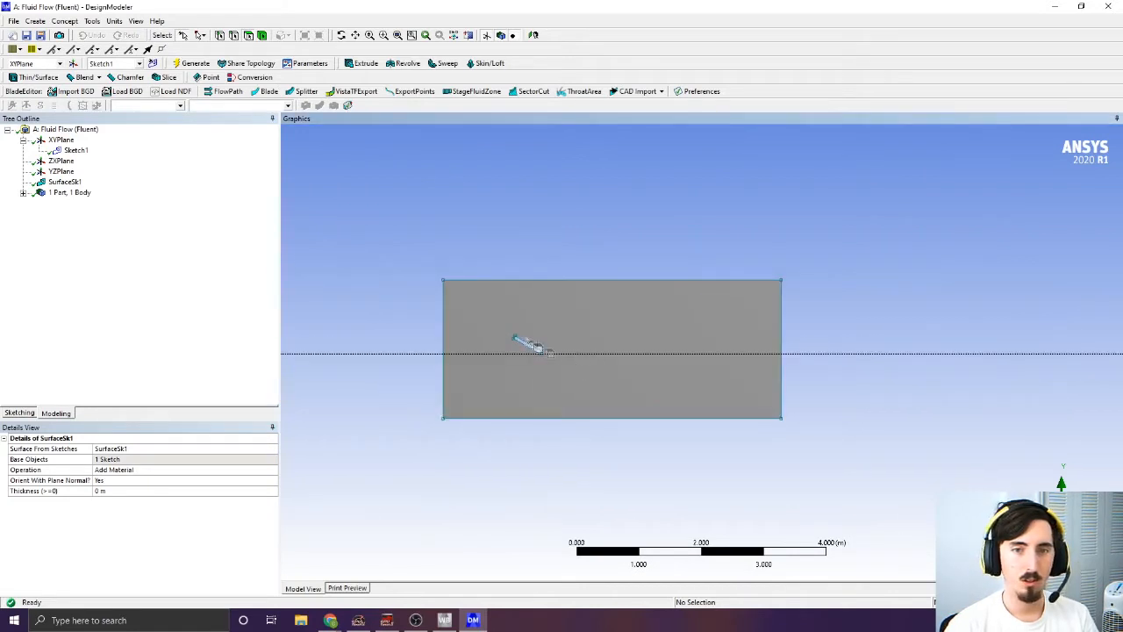
{"action": "scroll", "coordinate": [471, 326], "scroll_direction": "up", "scroll_amount": 2}
{"action": "scroll", "coordinate": [456, 331], "scroll_direction": "down", "scroll_amount": 1}
{"action": "scroll", "coordinate": [404, 332], "scroll_direction": "up", "scroll_amount": 1}
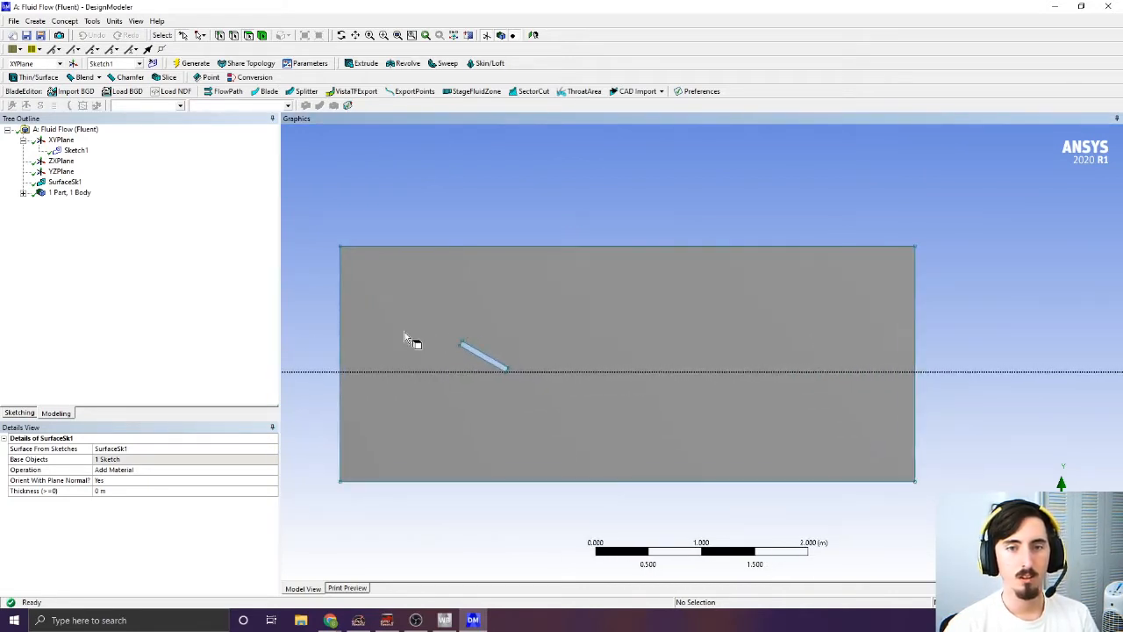
{"action": "scroll", "coordinate": [404, 332], "scroll_direction": "up", "scroll_amount": 2}
{"action": "middle_click_drag", "start_coordinate": [401, 340], "coordinate": [497, 337], "text": "ctrl"}
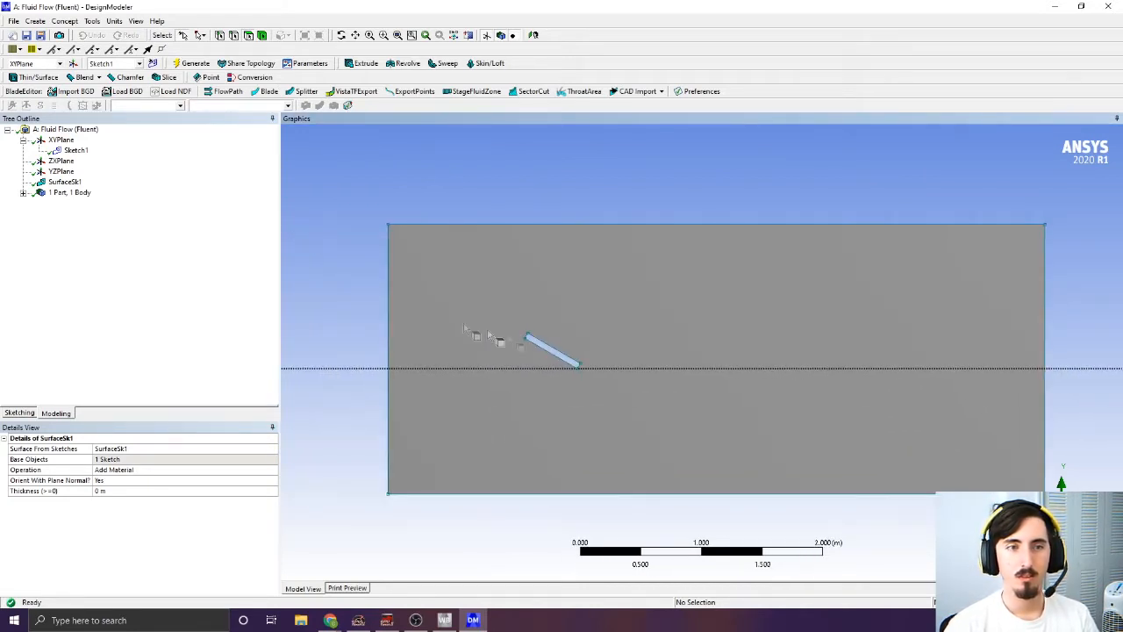
{"action": "left_click", "coordinate": [23, 192]}
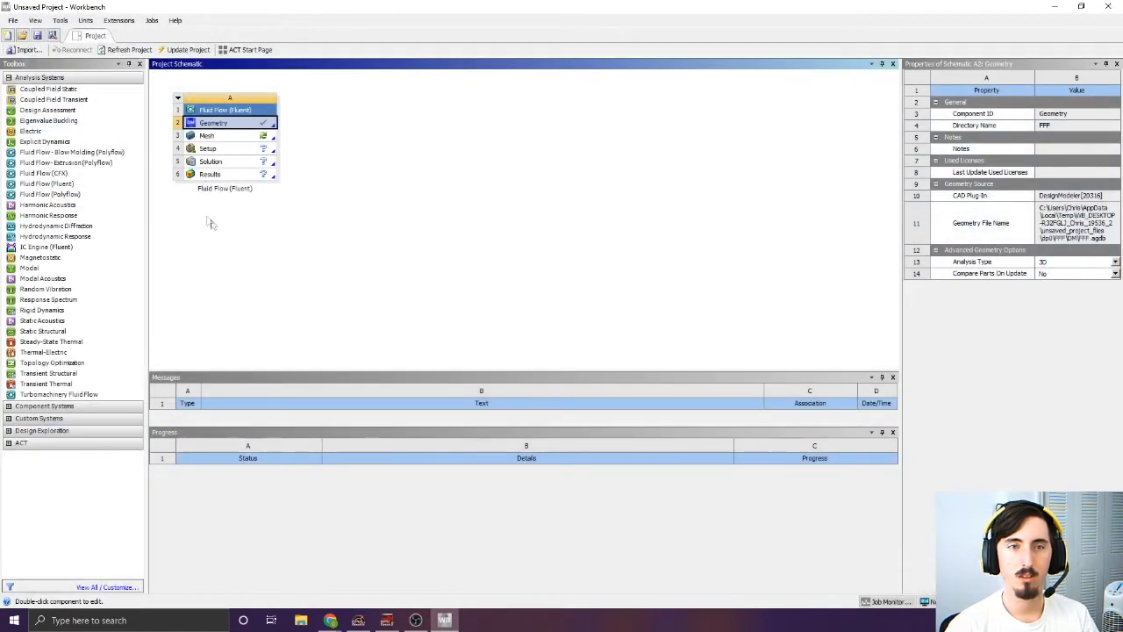
From the Workbench project schematic, open the Mesh component of the Fluid Flow (Fluent) system for editing
{"action": "left_click", "coordinate": [232, 143]}
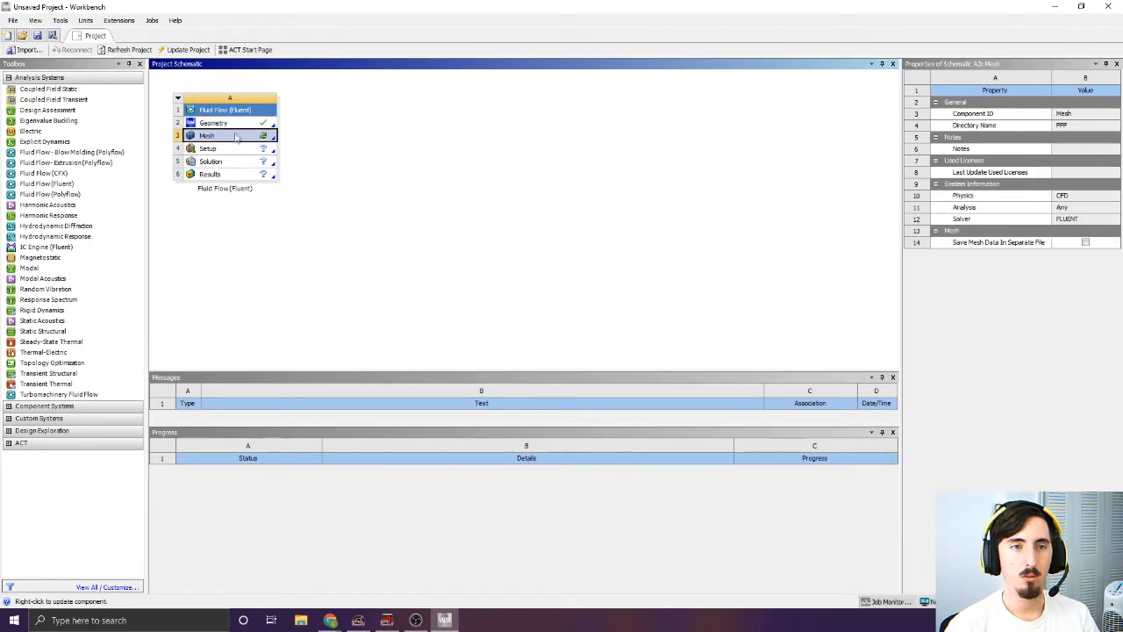
{"action": "right_click", "coordinate": [235, 137]}
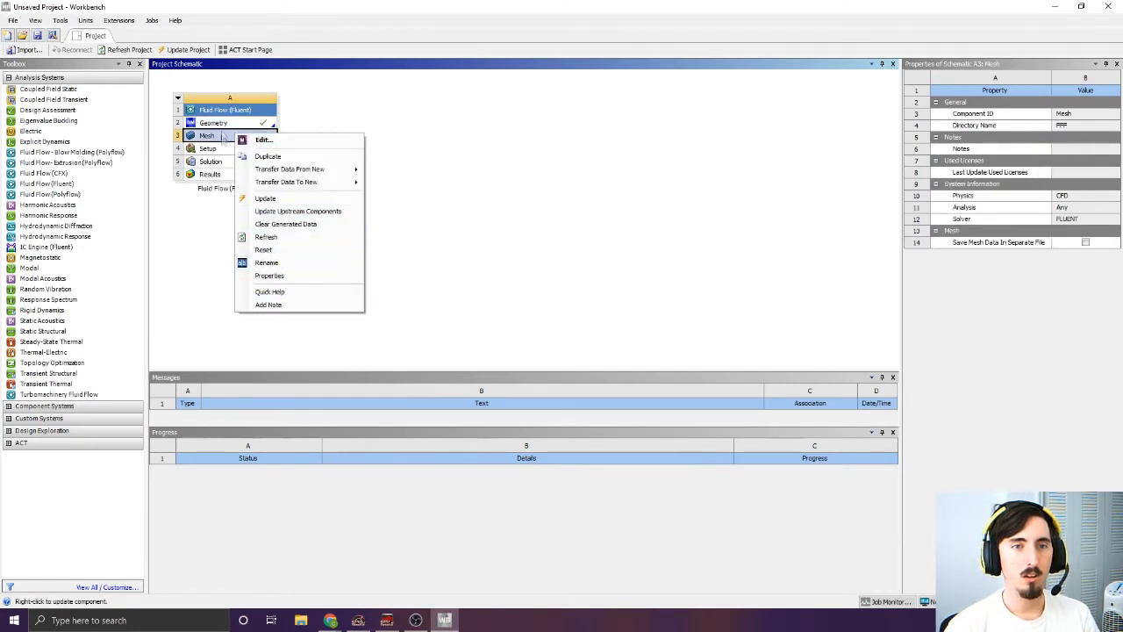
{"action": "left_click", "coordinate": [254, 140]}
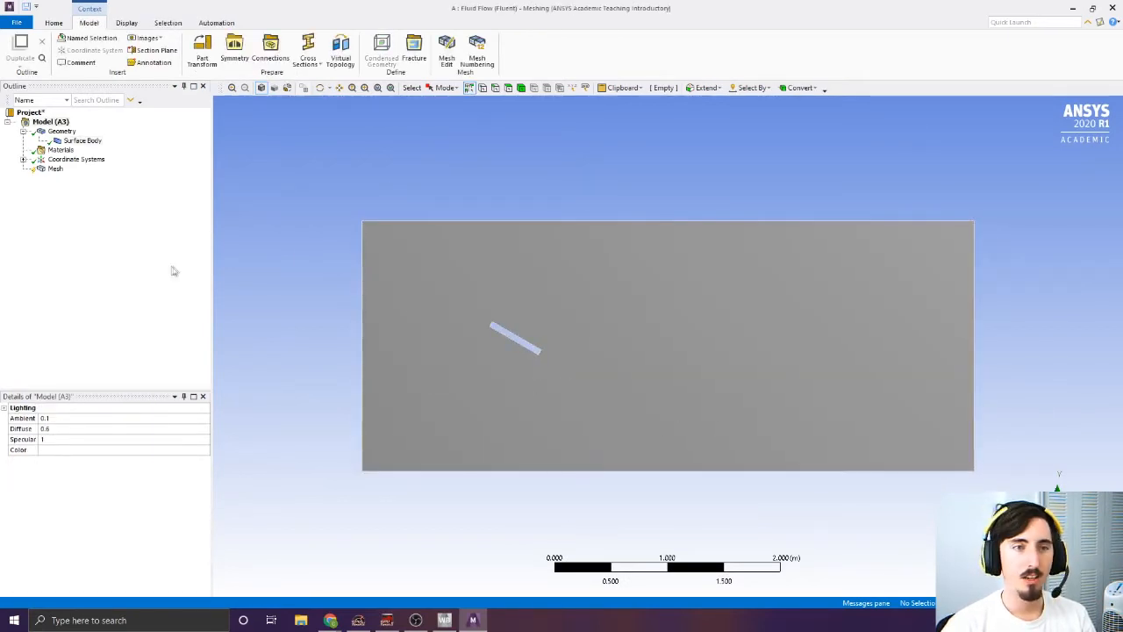
Insert a mesh method and scope it to the rectangular surface body
{"action": "left_click", "coordinate": [23, 160]}
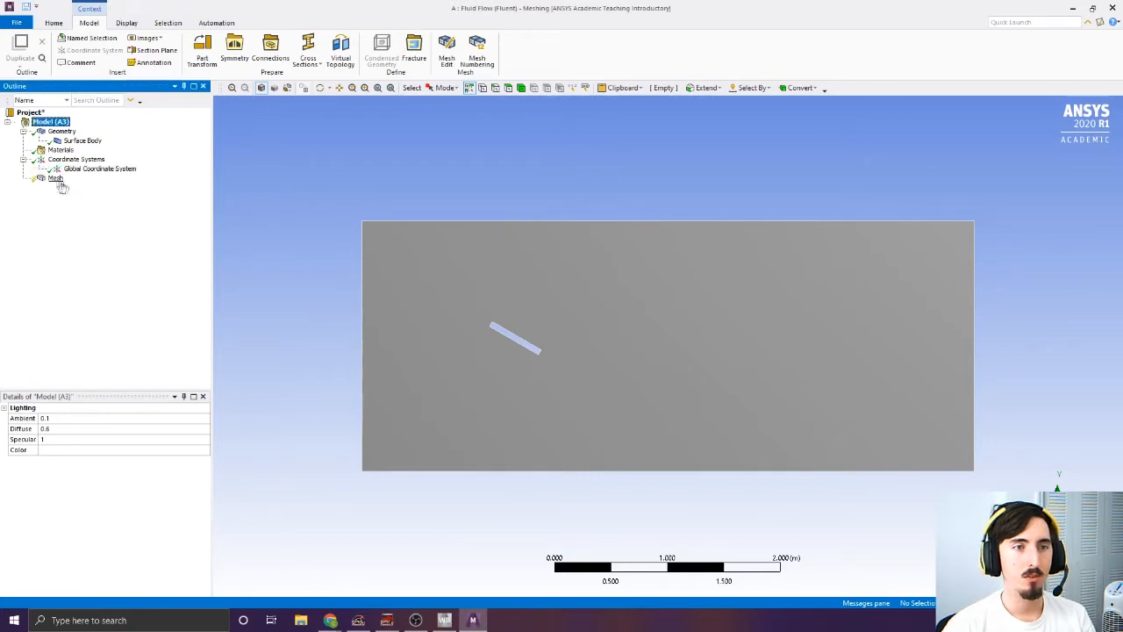
{"action": "right_click", "coordinate": [55, 179]}
{"action": "mouse_move", "coordinate": [79, 187]}
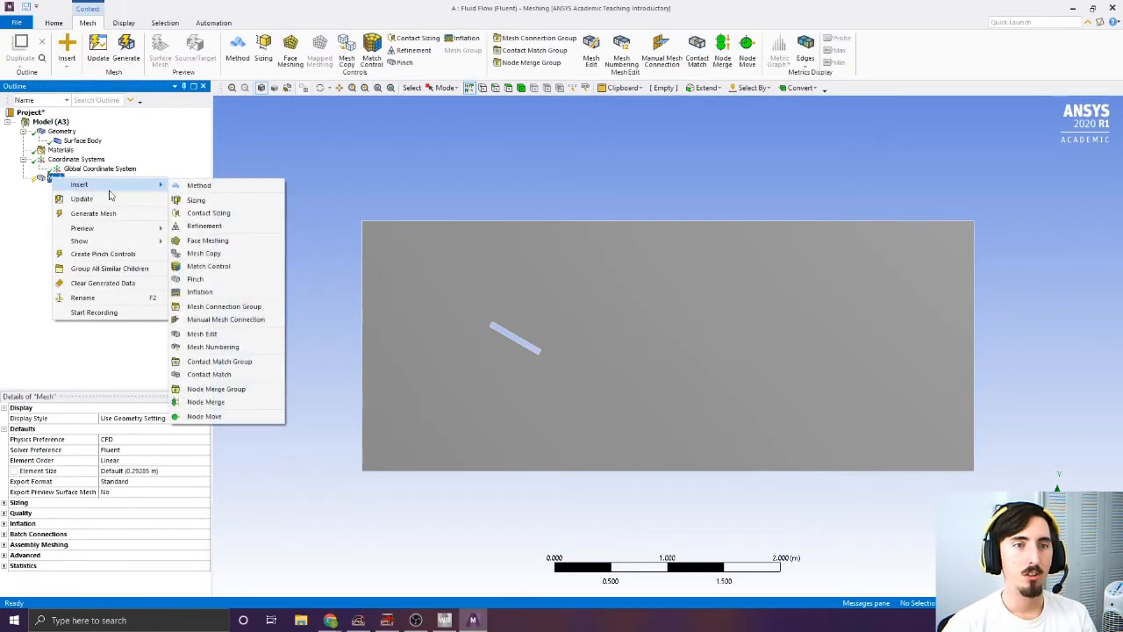
{"action": "left_click", "coordinate": [195, 186]}
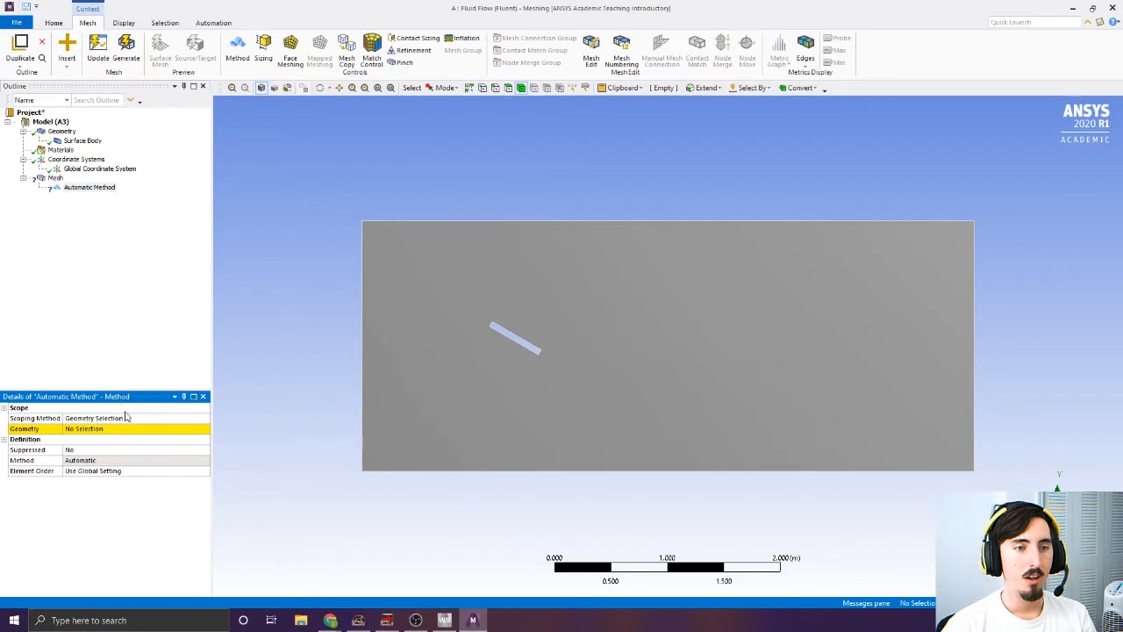
{"action": "left_click", "coordinate": [80, 429]}
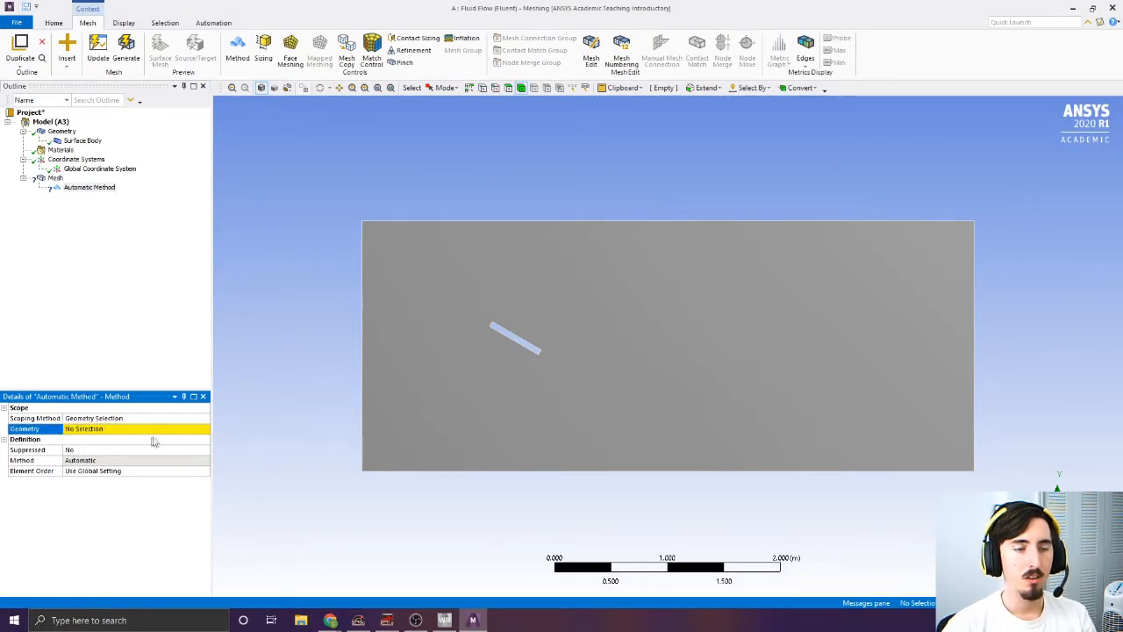
{"action": "left_click", "coordinate": [481, 409]}
{"action": "left_click", "coordinate": [105, 429]}
{"action": "left_click", "coordinate": [101, 429]}
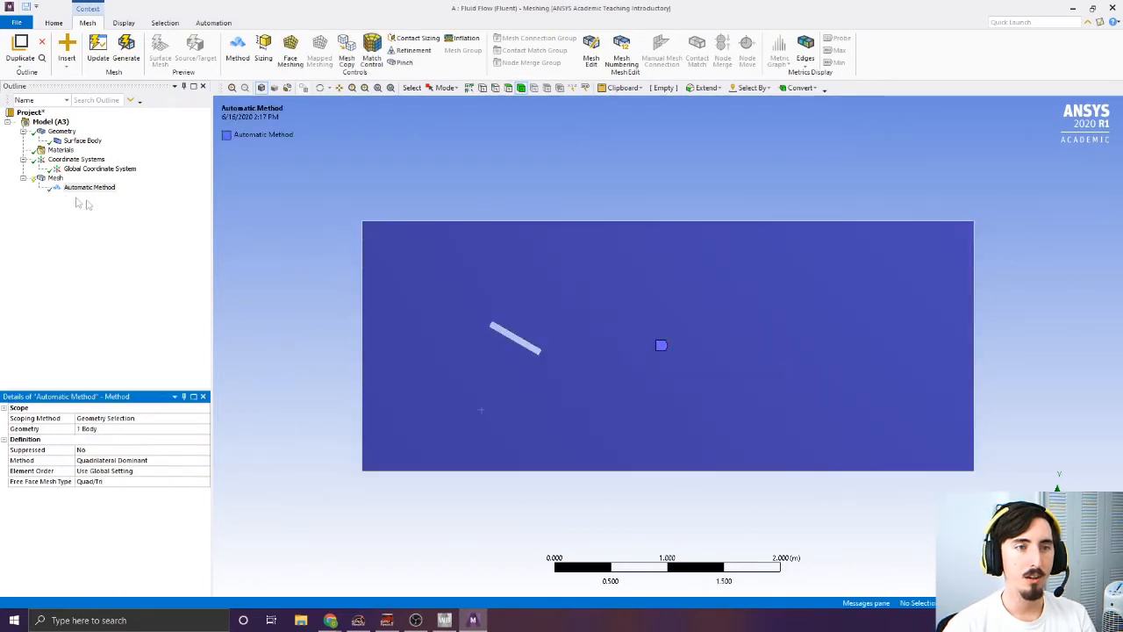
Insert a mesh refinement and apply it to the face of the rectangular domain
{"action": "left_click", "coordinate": [55, 178]}
{"action": "right_click", "coordinate": [58, 180]}
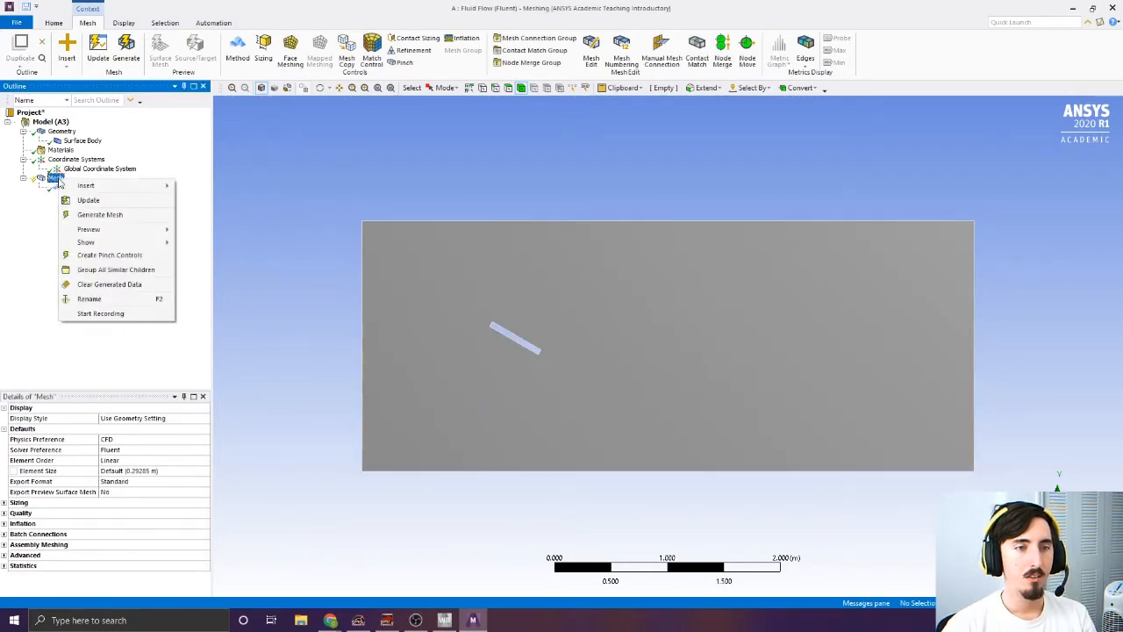
{"action": "mouse_move", "coordinate": [88, 185]}
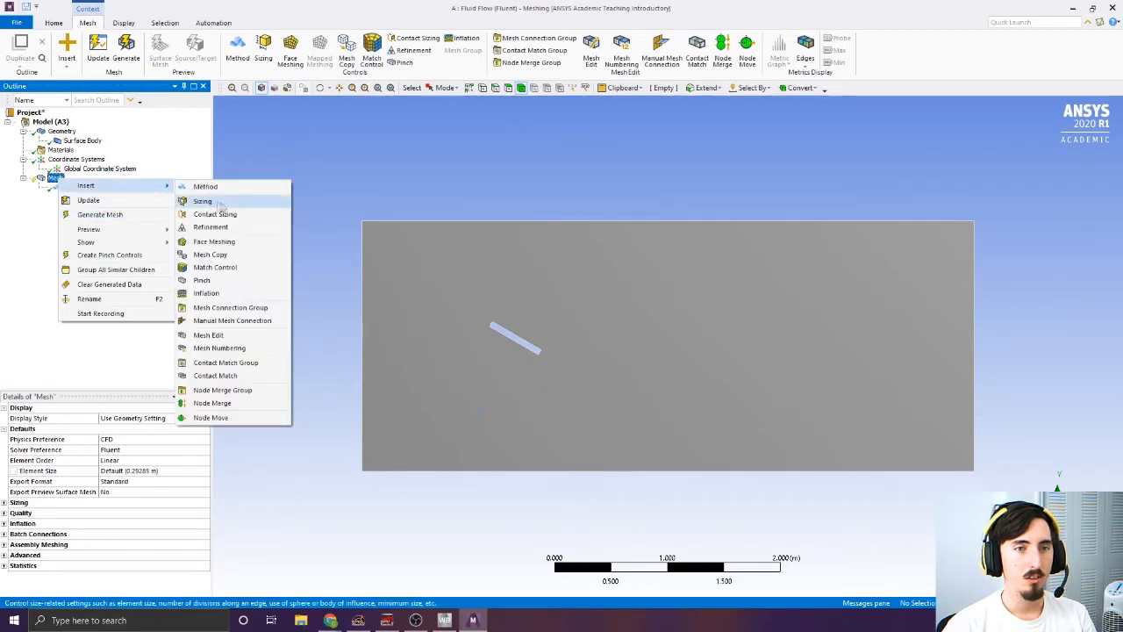
{"action": "left_click", "coordinate": [231, 226]}
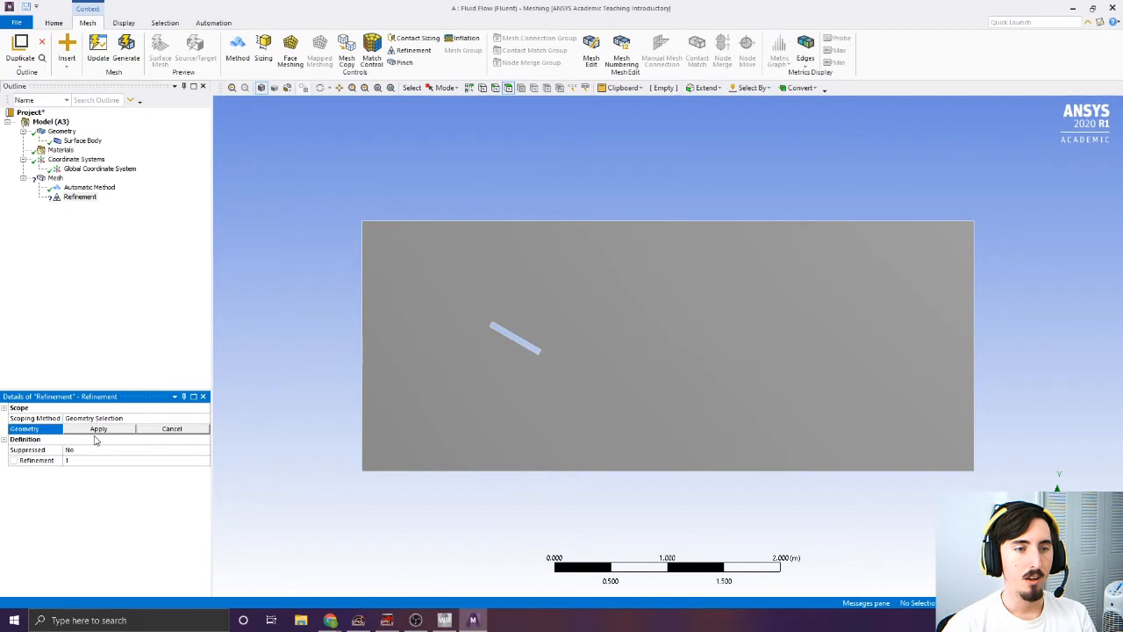
{"action": "left_click", "coordinate": [478, 413]}
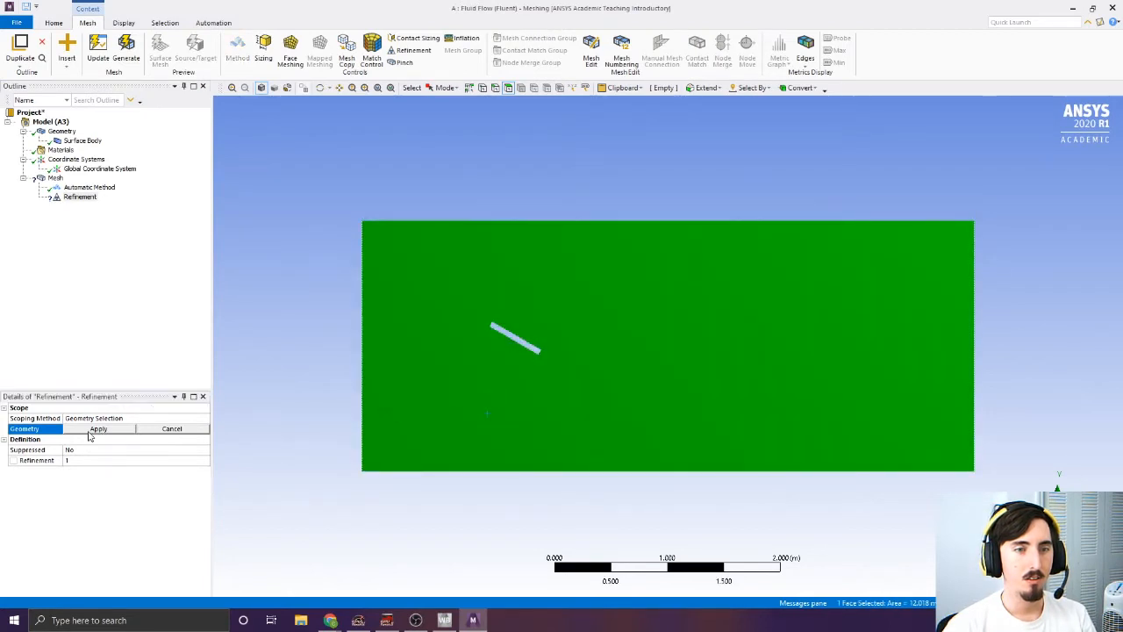
{"action": "left_click", "coordinate": [98, 429]}
Review the method settings, set the face refinement level to 1 and update the mesh
{"action": "left_click", "coordinate": [88, 186]}
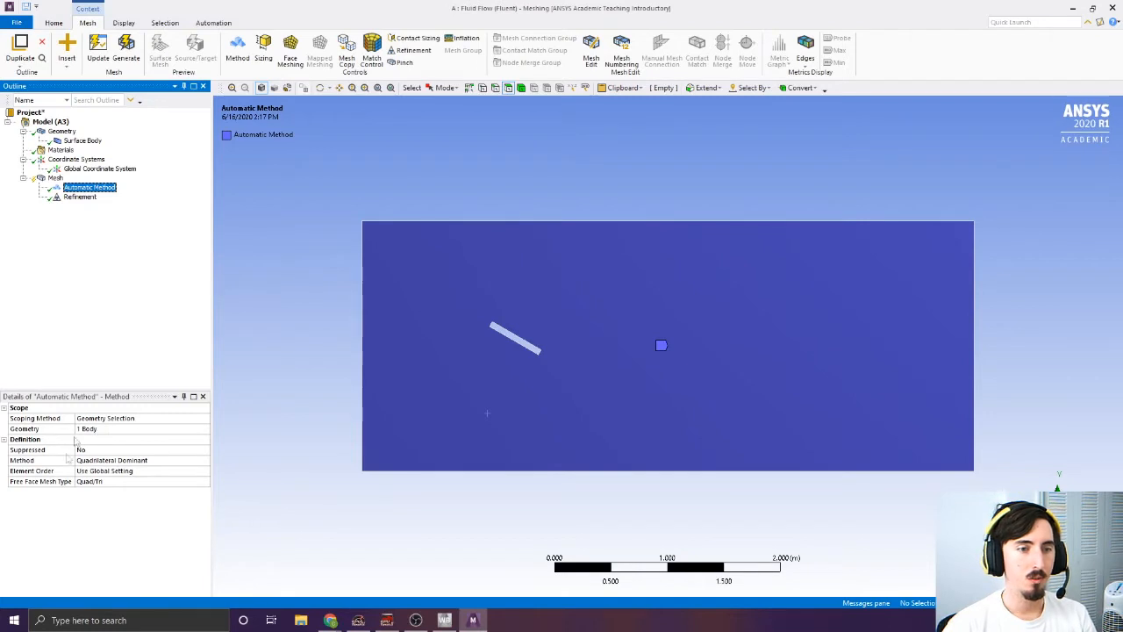
{"action": "left_click", "coordinate": [81, 198]}
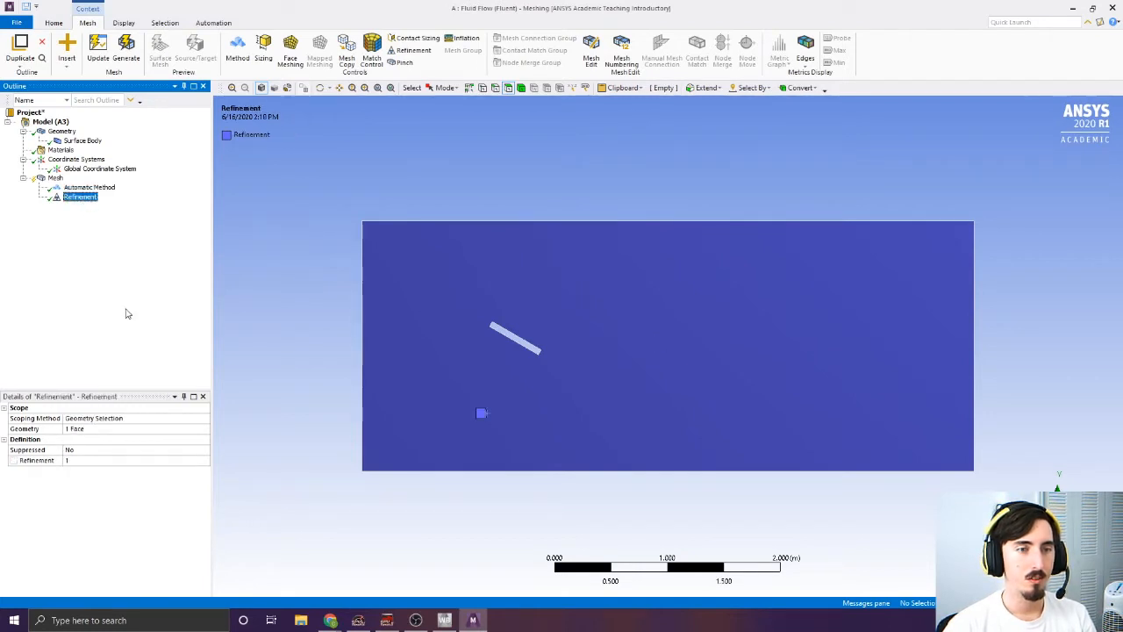
{"action": "left_click", "coordinate": [98, 462]}
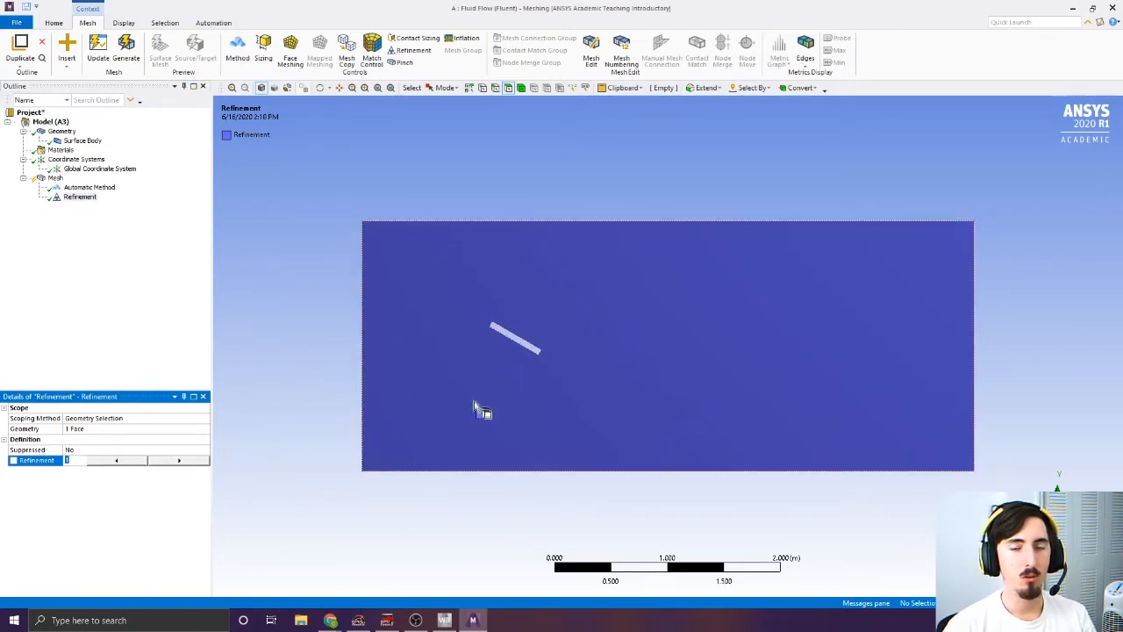
{"action": "left_click", "coordinate": [175, 461]}
{"action": "left_click", "coordinate": [175, 462]}
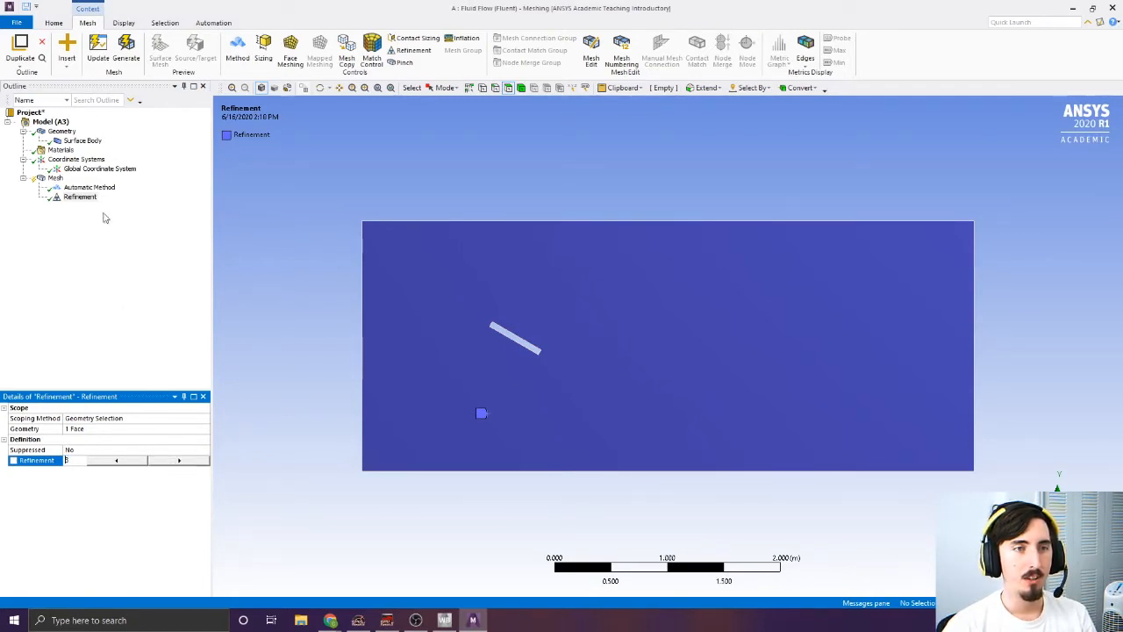
{"action": "left_click", "coordinate": [103, 58]}
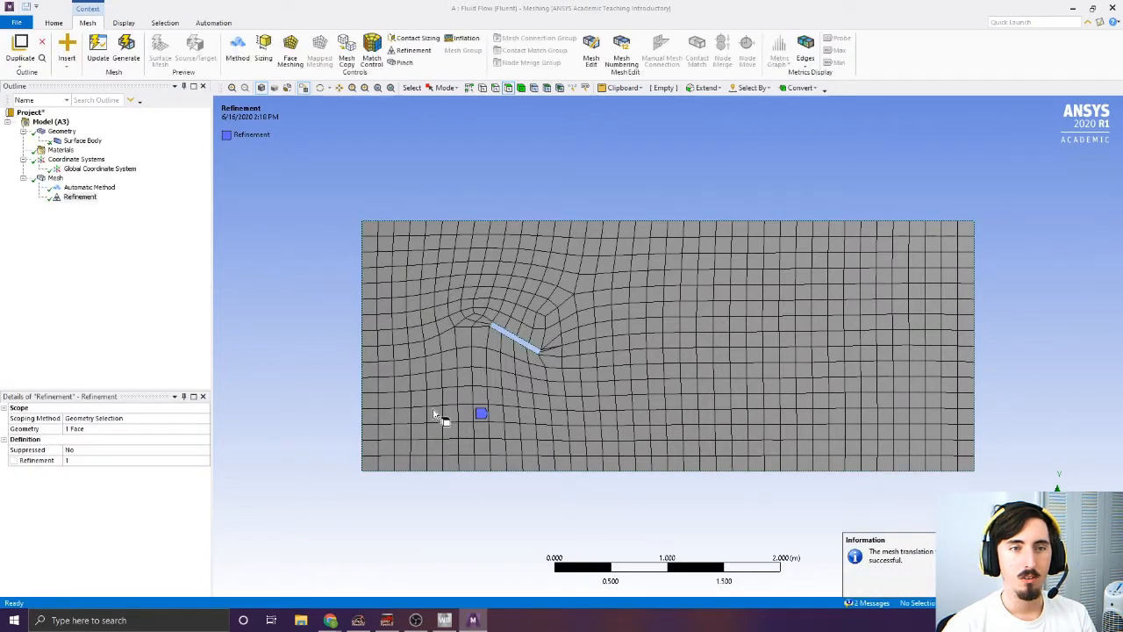
Set the global mesh element size to 0.1 m and update the mesh
{"action": "left_click", "coordinate": [56, 178]}
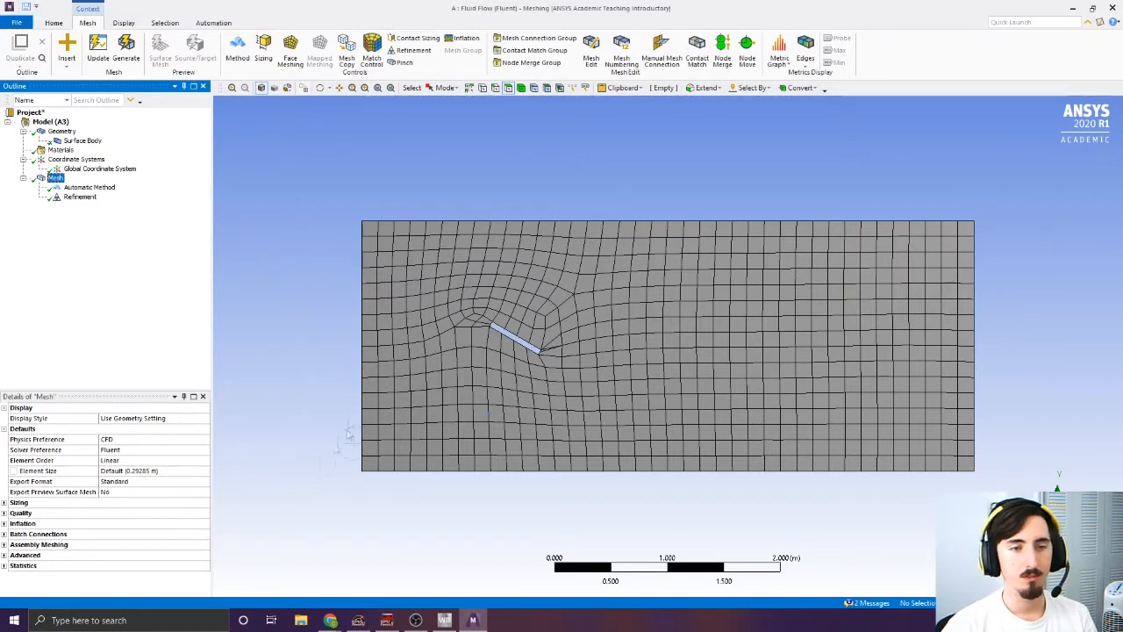
{"action": "left_click", "coordinate": [138, 471]}
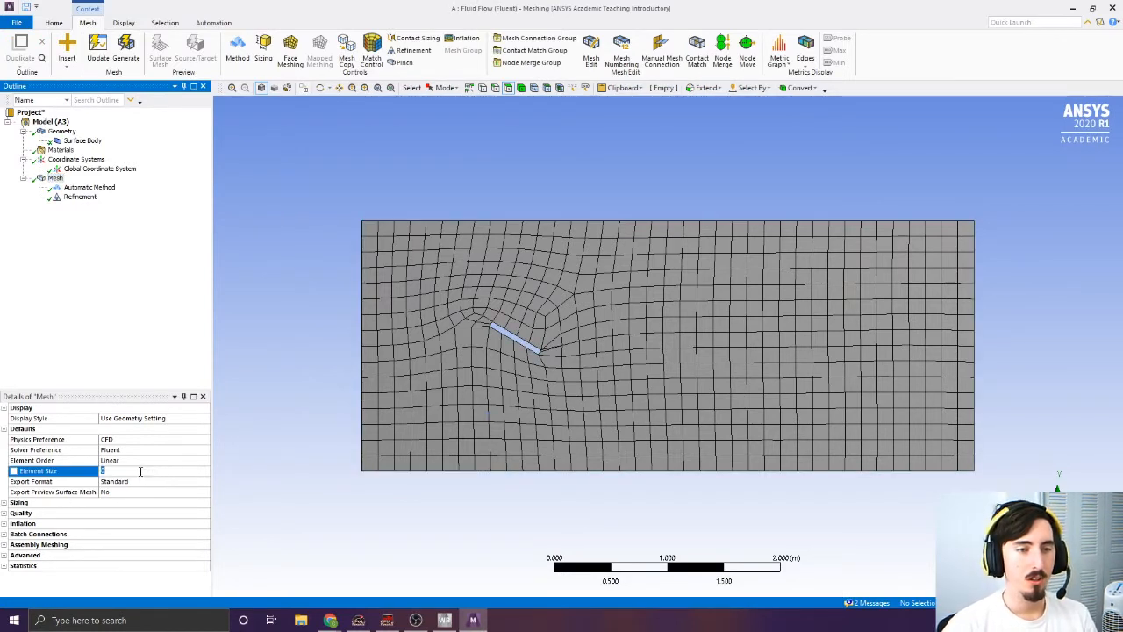
{"action": "left_click", "coordinate": [155, 514]}
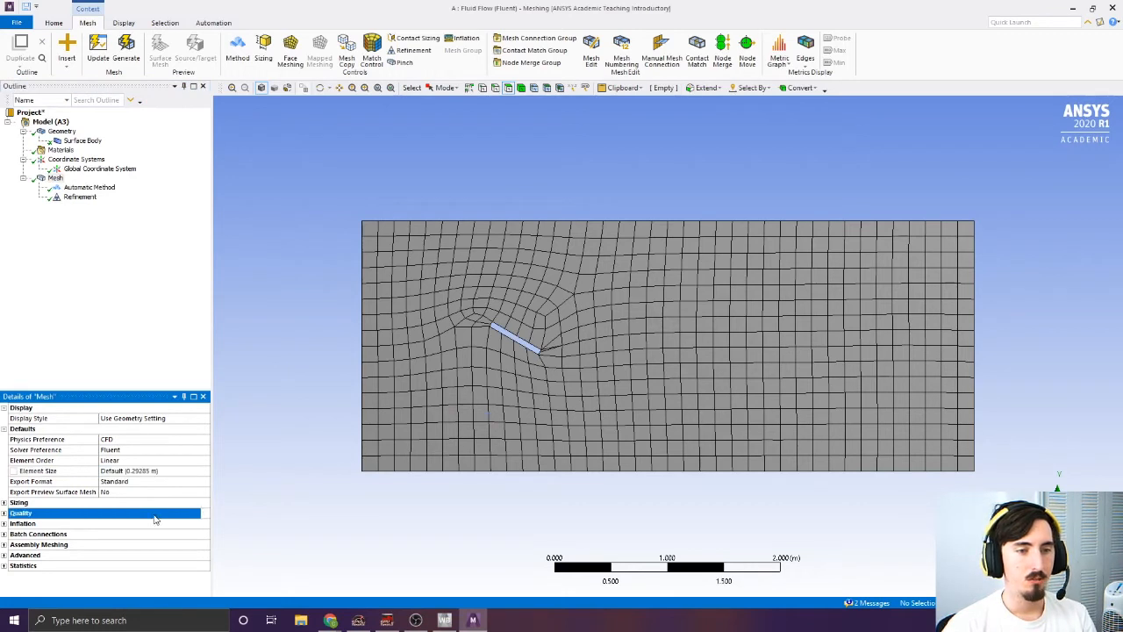
{"action": "left_click", "coordinate": [174, 471]}
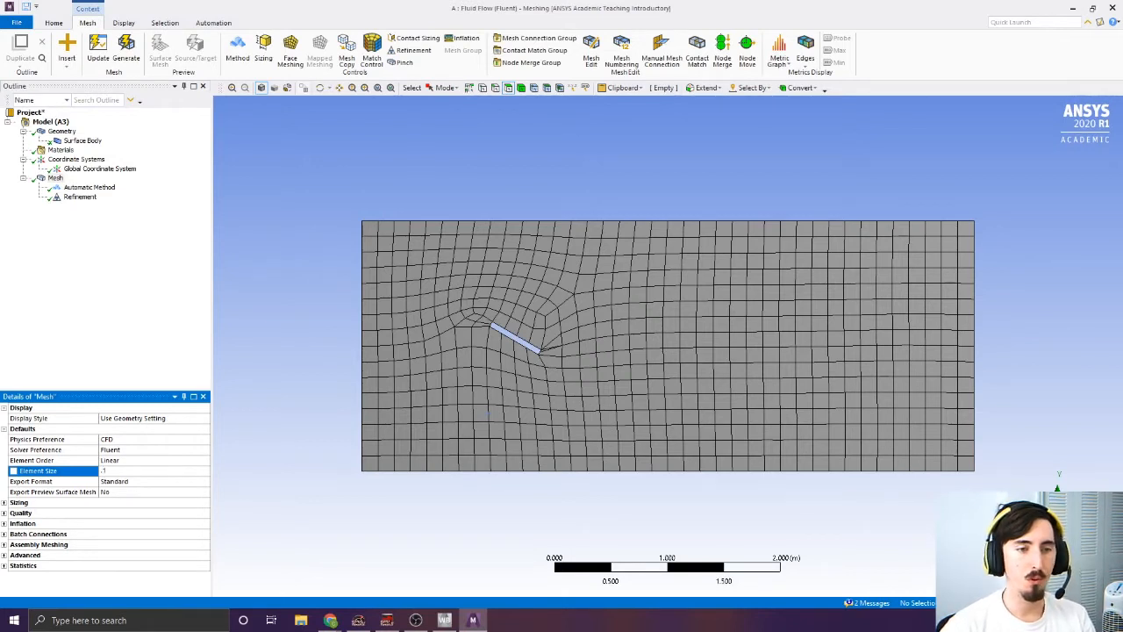
{"action": "key", "text": "Return"}
{"action": "left_click", "coordinate": [98, 49]}
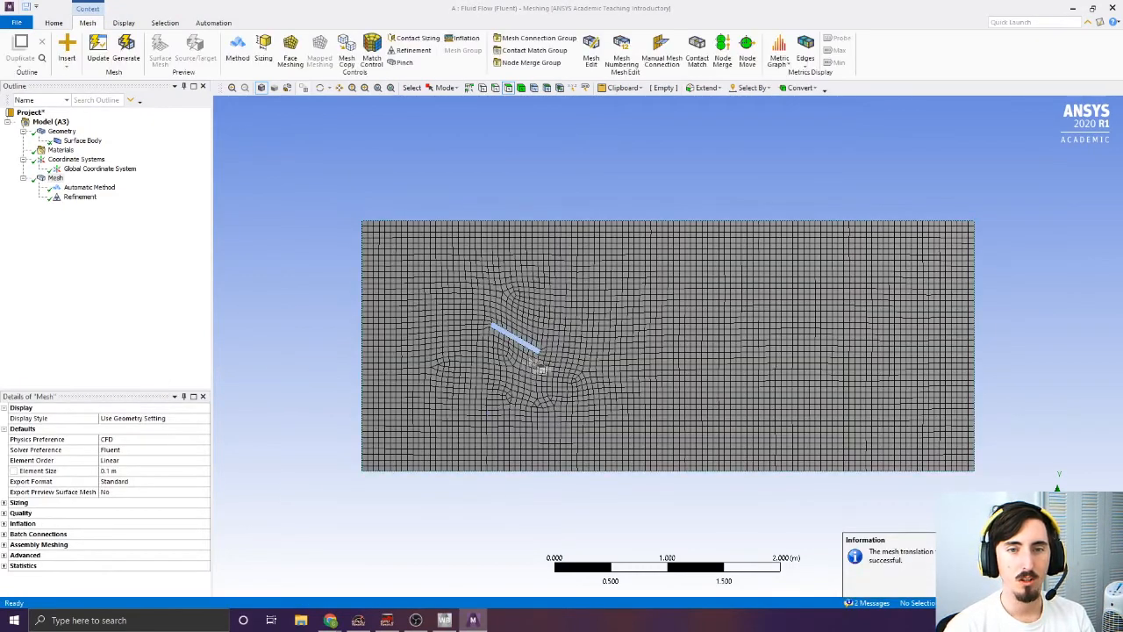
Raise the face refinement level to 3 and update the mesh
{"action": "left_click", "coordinate": [87, 188]}
{"action": "left_click", "coordinate": [82, 197]}
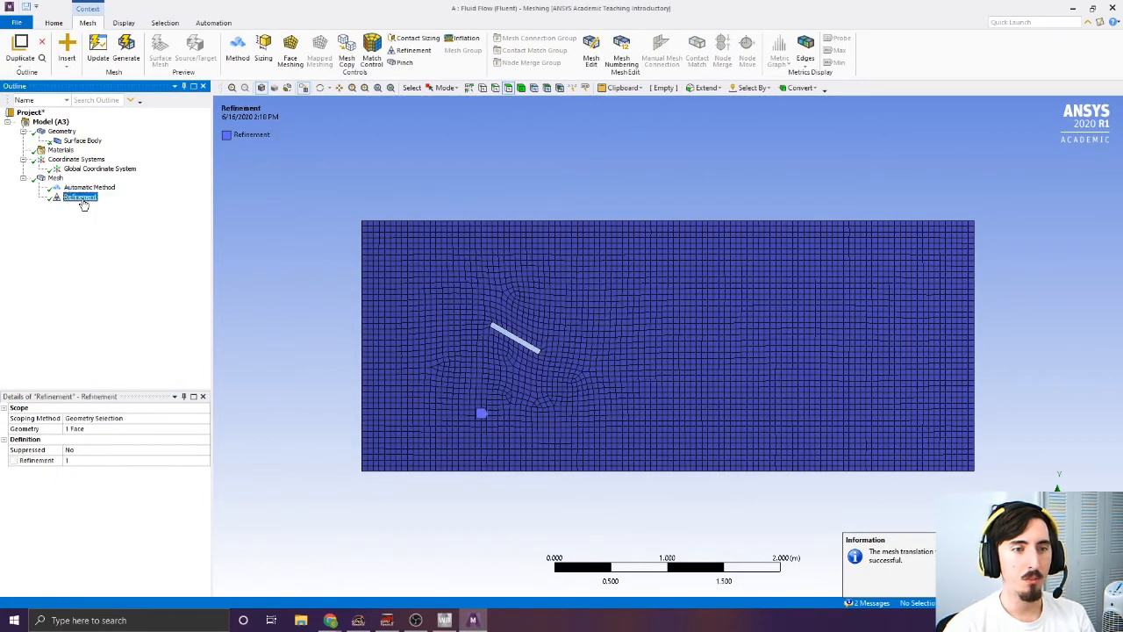
{"action": "left_click", "coordinate": [100, 460]}
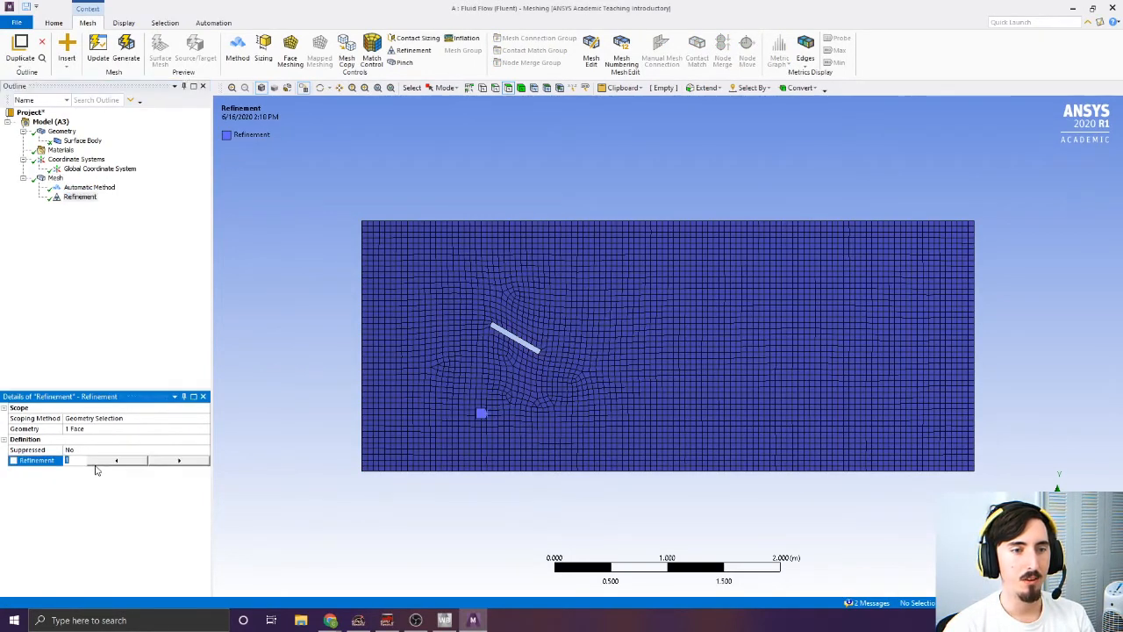
{"action": "double_click", "coordinate": [187, 460]}
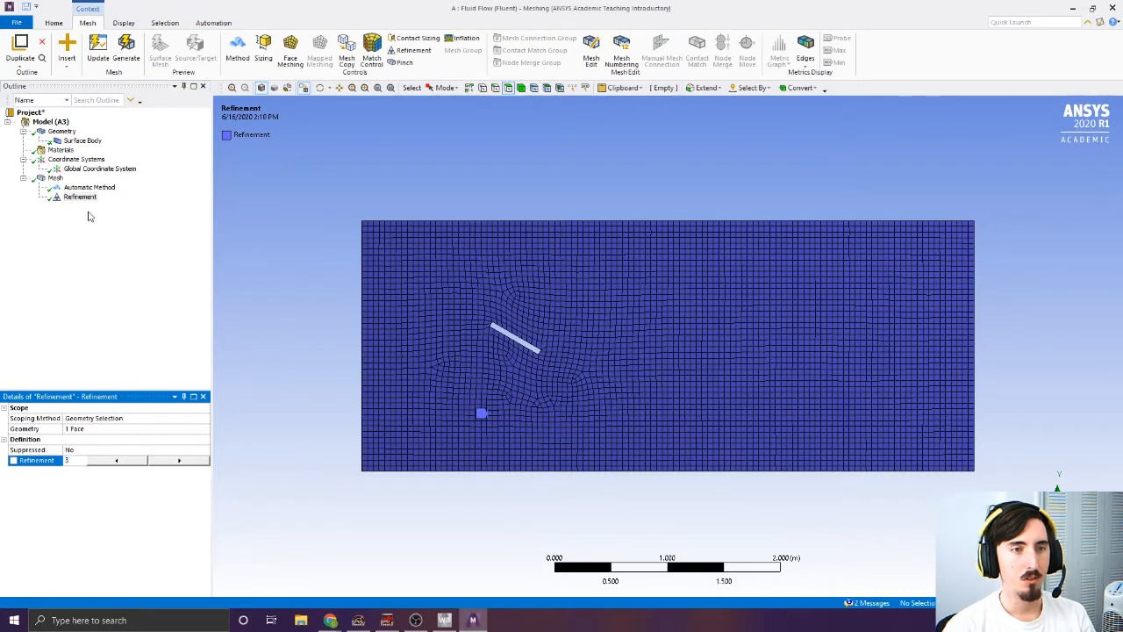
{"action": "left_click", "coordinate": [106, 57]}
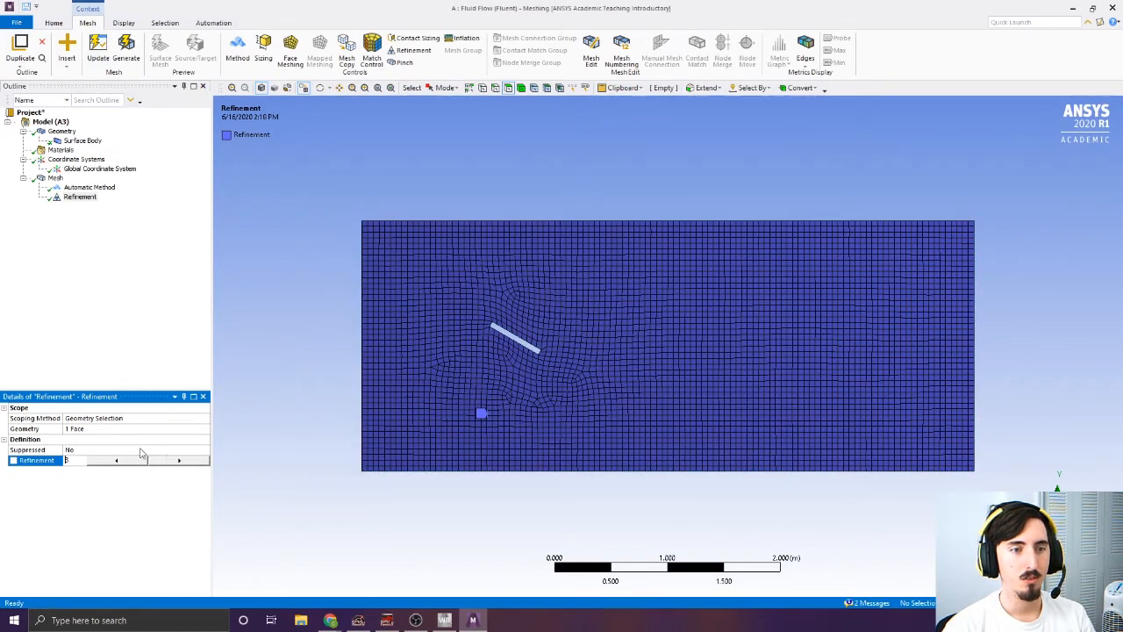
{"action": "left_click", "coordinate": [204, 495]}
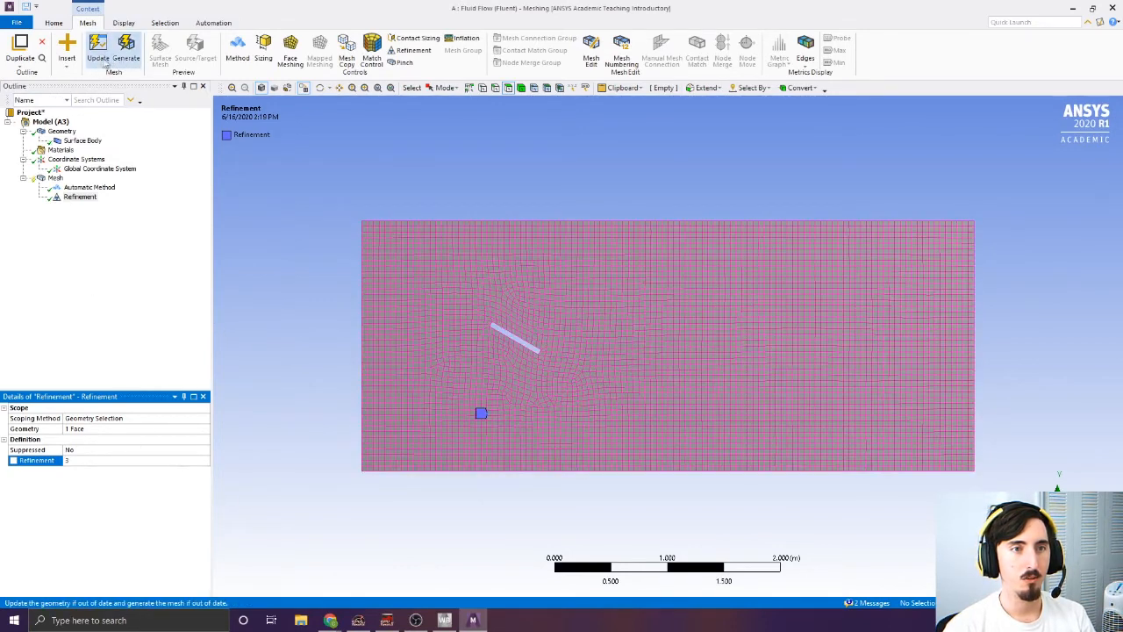
{"action": "left_click", "coordinate": [101, 61]}
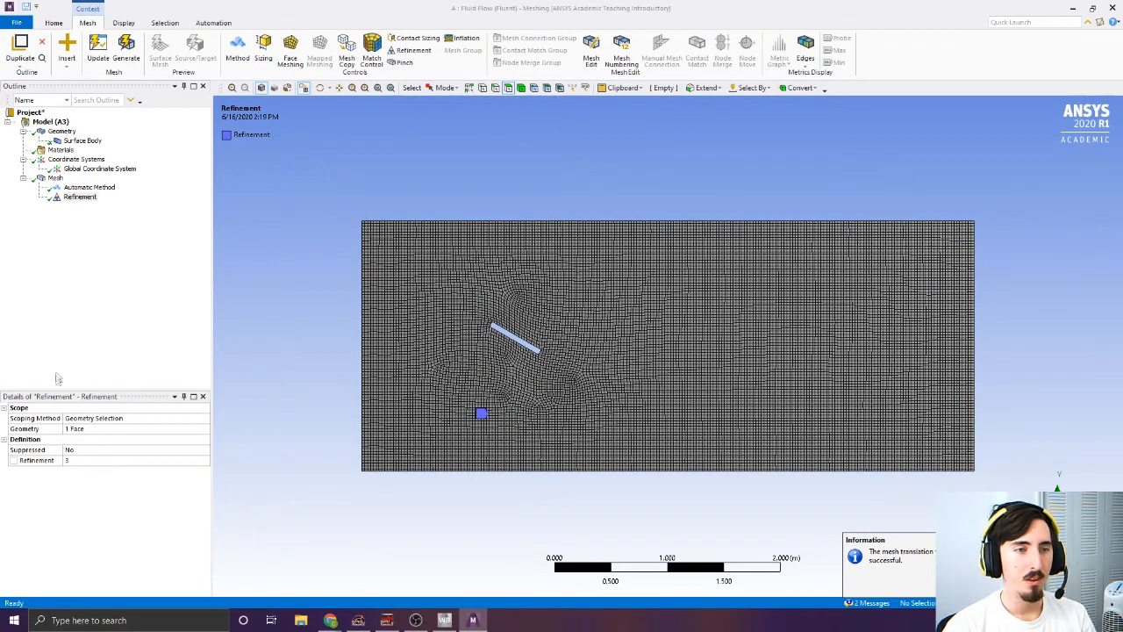
Expand the mesh statistics and regenerate the mesh with a global element size of 0.05 m
{"action": "left_click", "coordinate": [55, 178]}
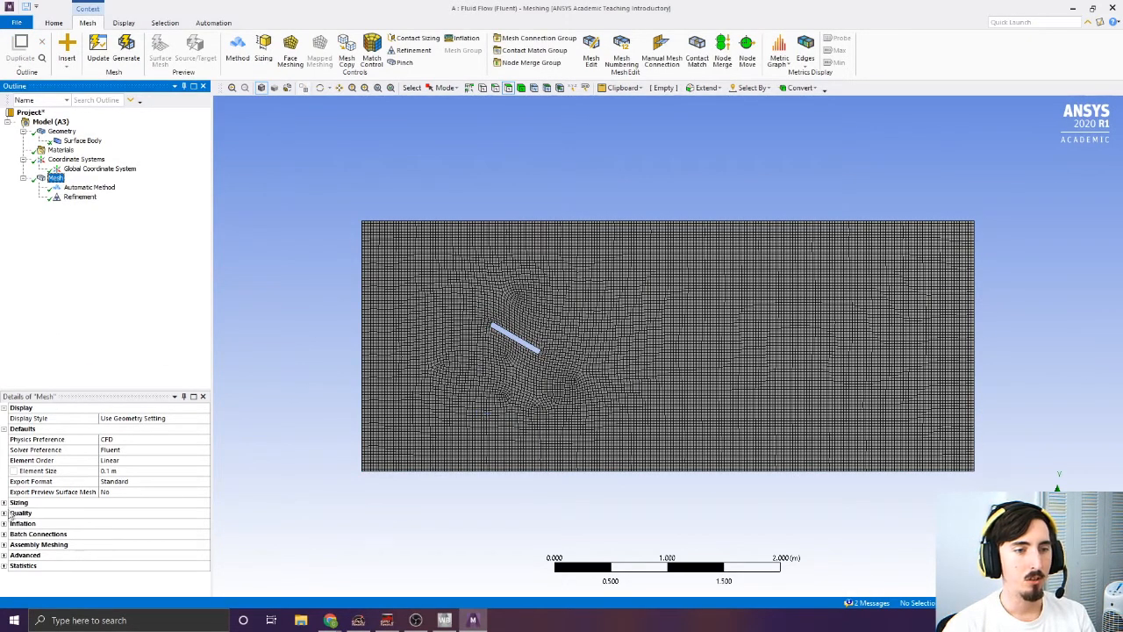
{"action": "left_click", "coordinate": [5, 566]}
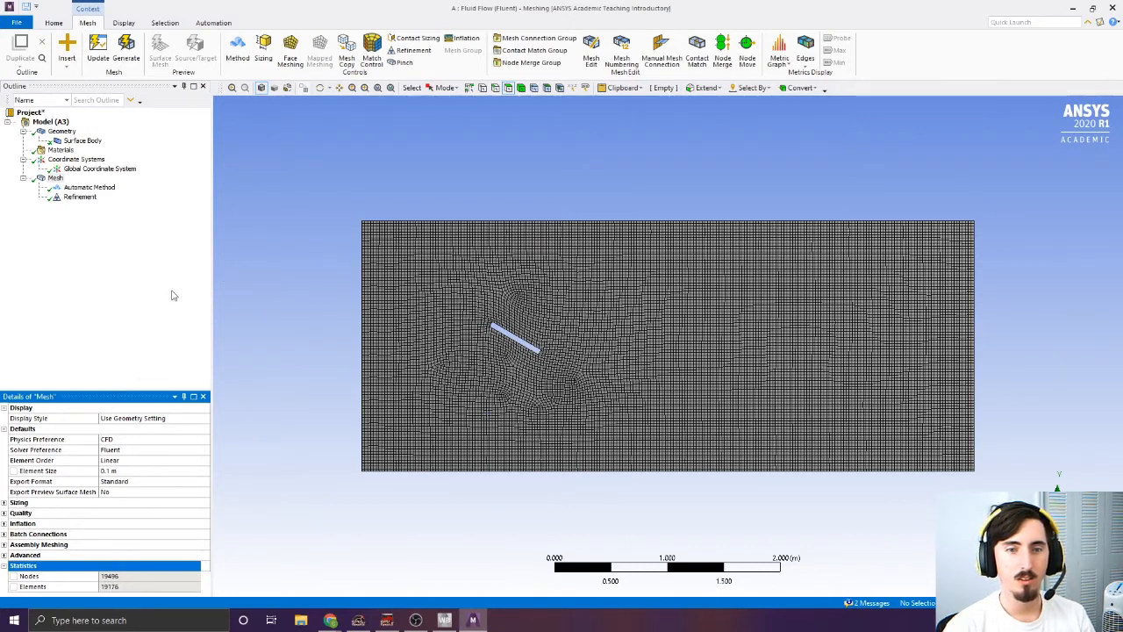
{"action": "left_click", "coordinate": [74, 189]}
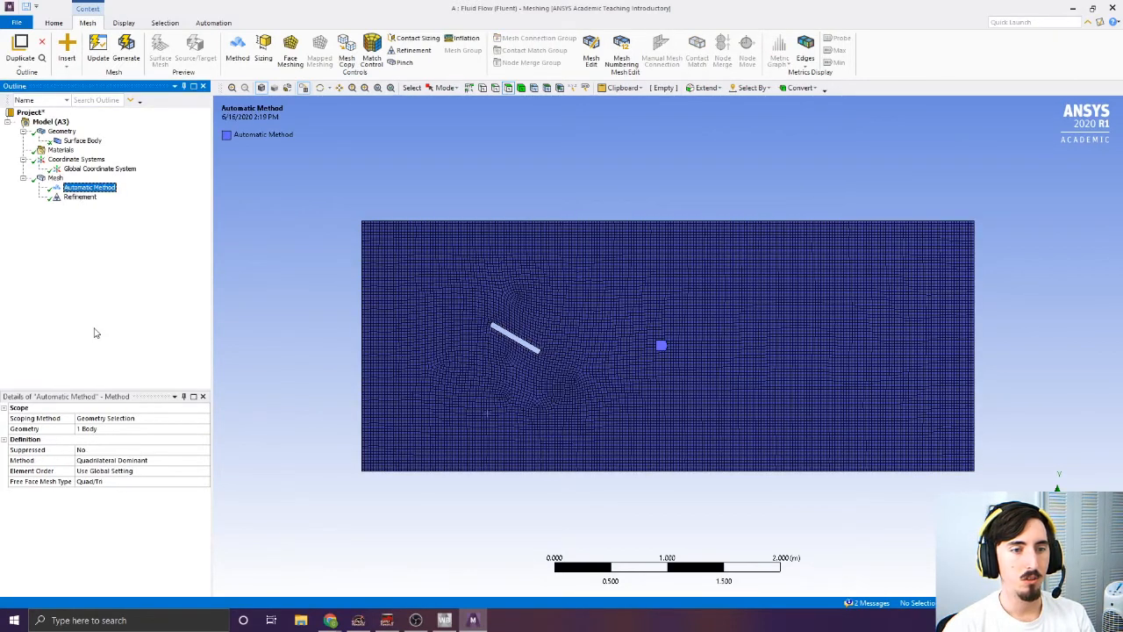
{"action": "left_click", "coordinate": [53, 179]}
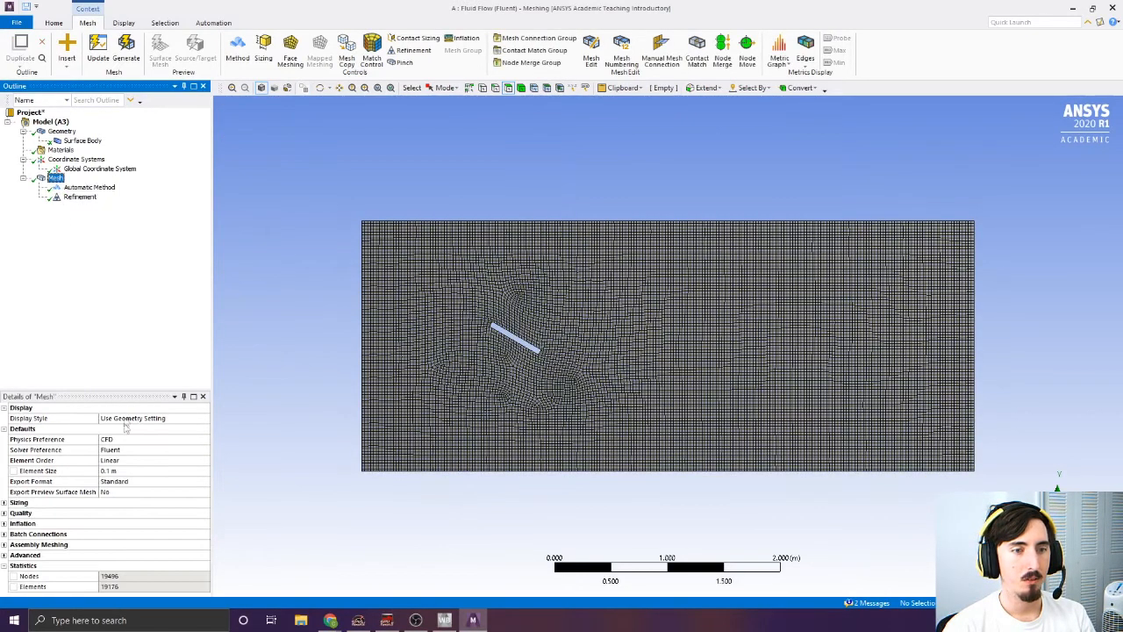
{"action": "left_click", "coordinate": [131, 471]}
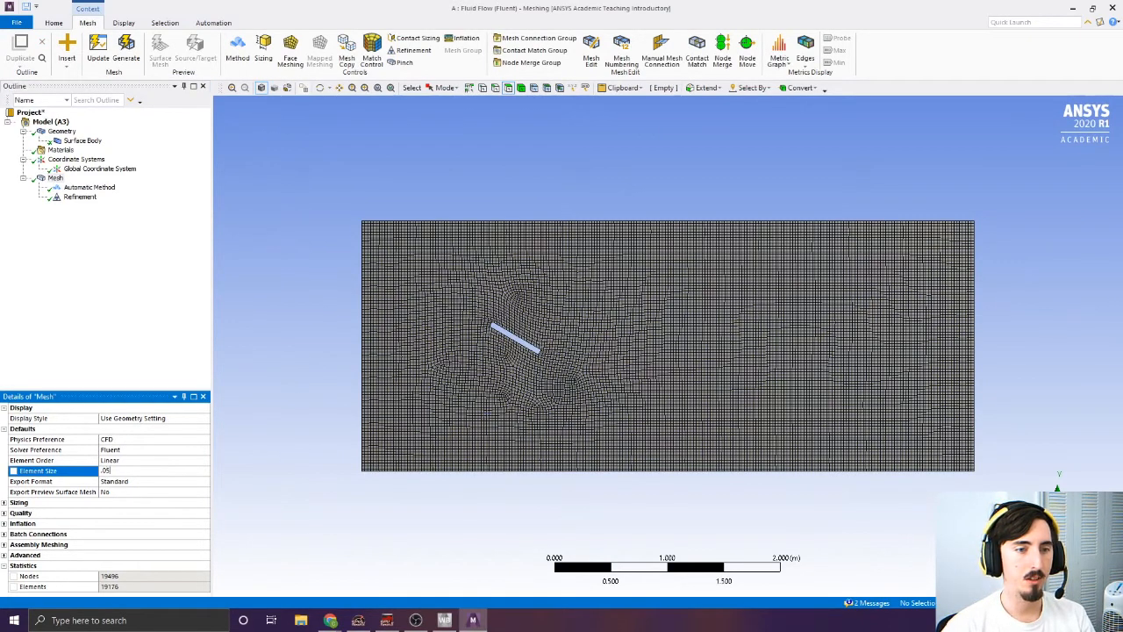
{"action": "type", "text": ".05"}
{"action": "key", "text": "Return"}
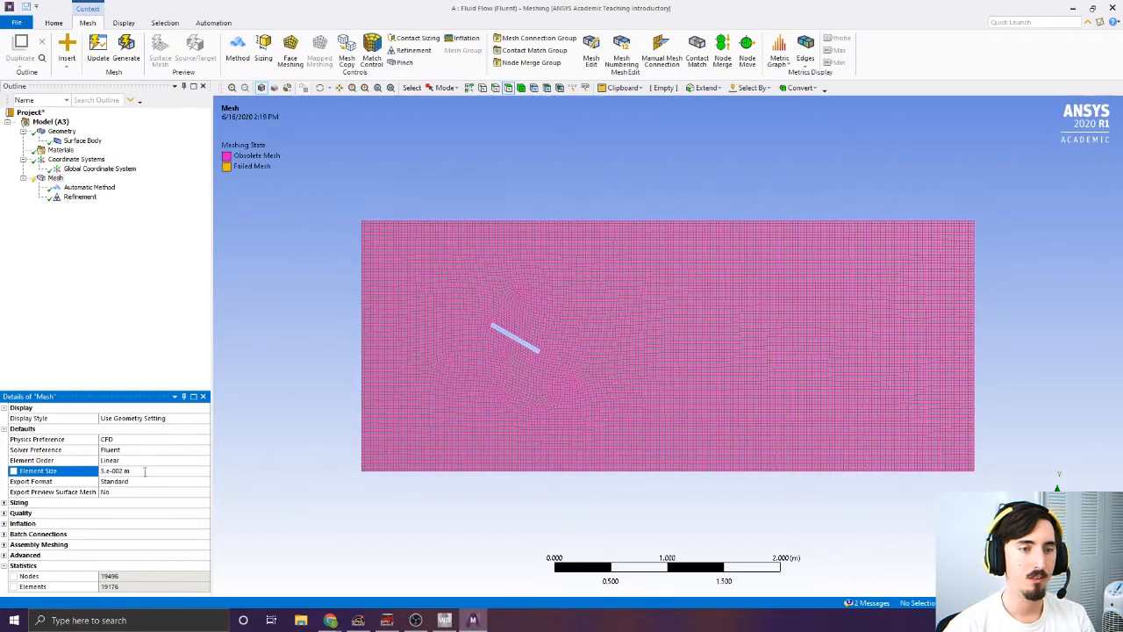
{"action": "left_click", "coordinate": [112, 58]}
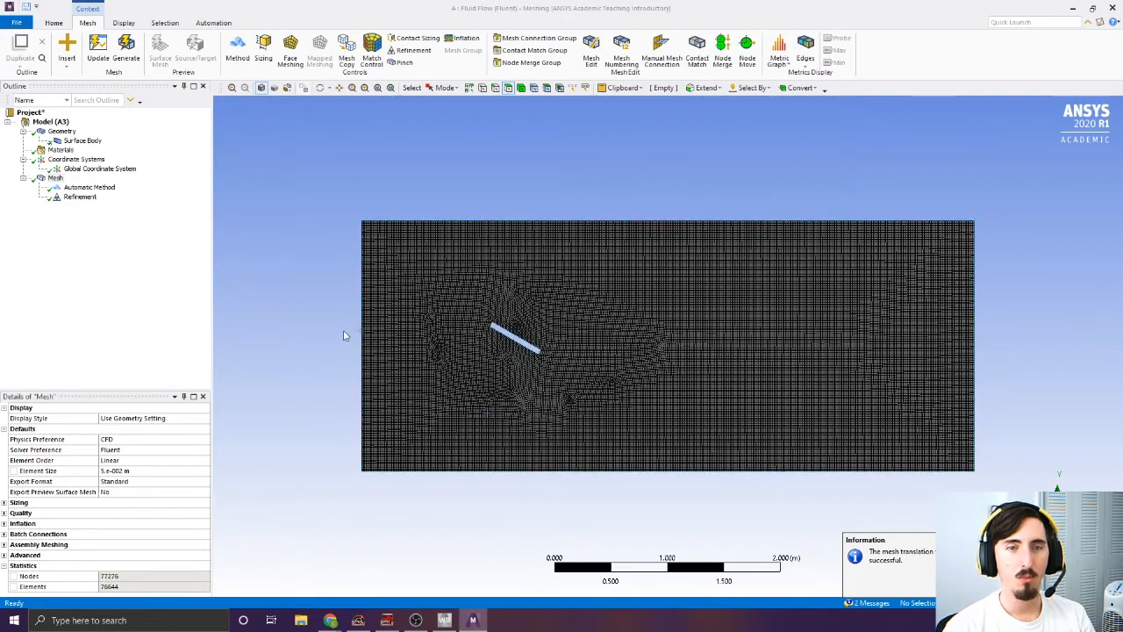
Examine the finer mesh around the plate, the method and refinement settings, and the node and element statistics
{"action": "scroll", "coordinate": [649, 316], "scroll_direction": "up", "scroll_amount": 2}
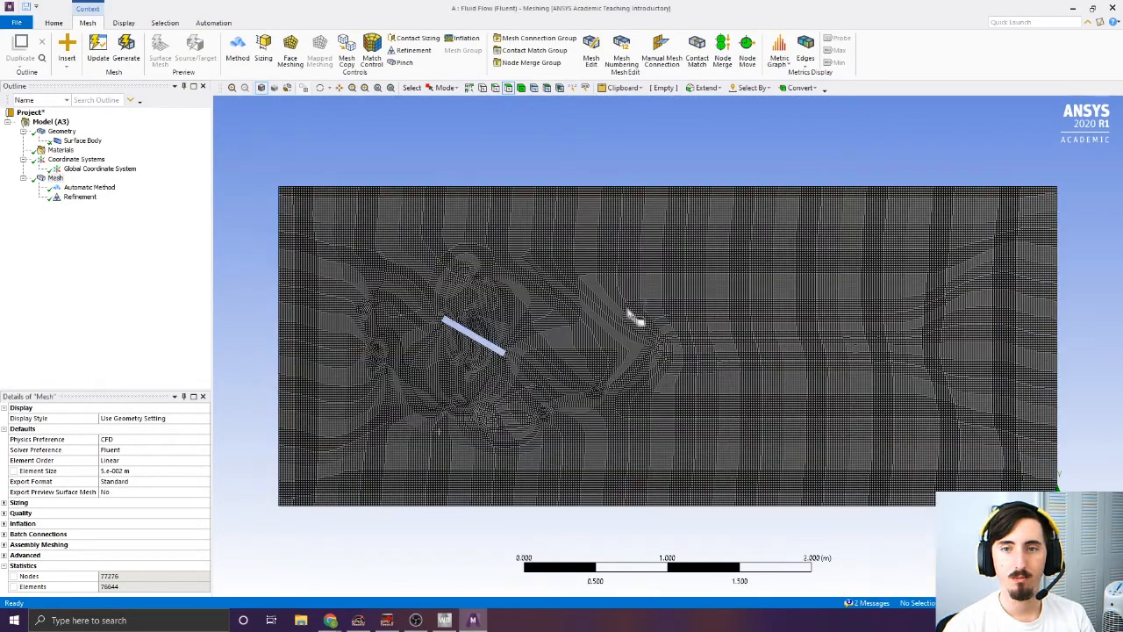
{"action": "scroll", "coordinate": [649, 321], "scroll_direction": "up", "scroll_amount": 5}
{"action": "scroll", "coordinate": [482, 351], "scroll_direction": "down", "scroll_amount": 4}
{"action": "scroll", "coordinate": [482, 347], "scroll_direction": "down", "scroll_amount": 3}
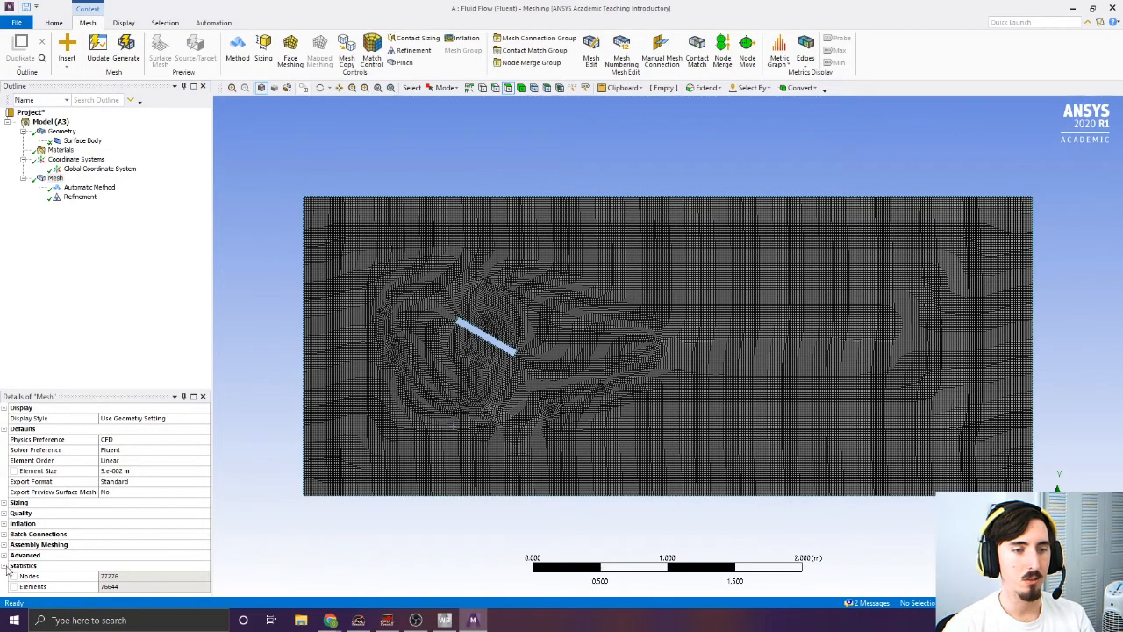
{"action": "left_click", "coordinate": [7, 568]}
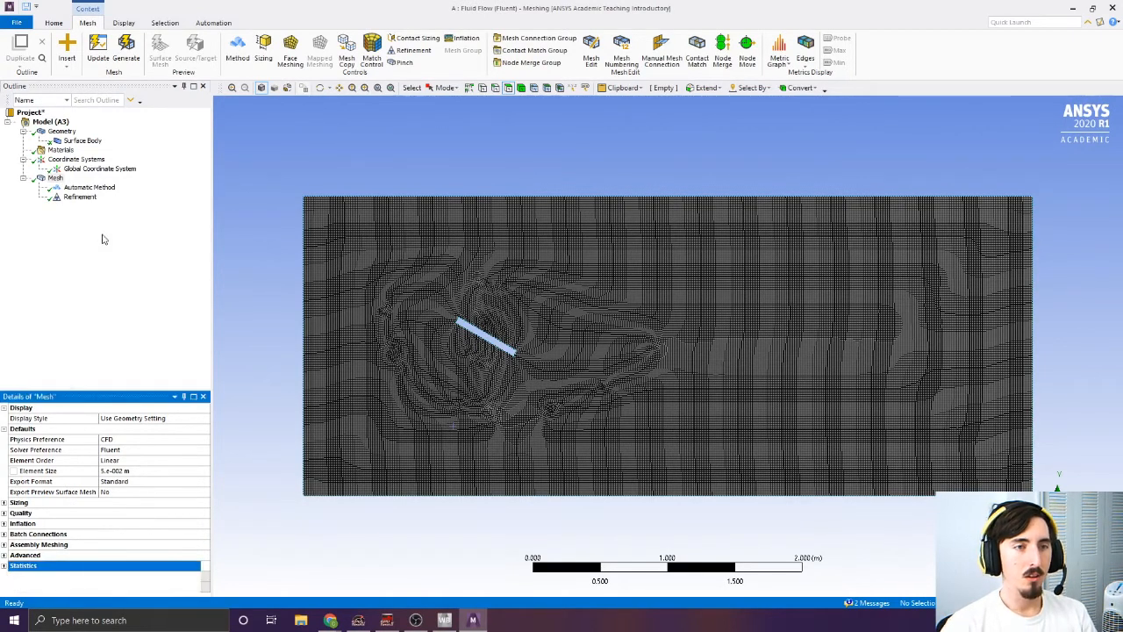
{"action": "left_click", "coordinate": [91, 189]}
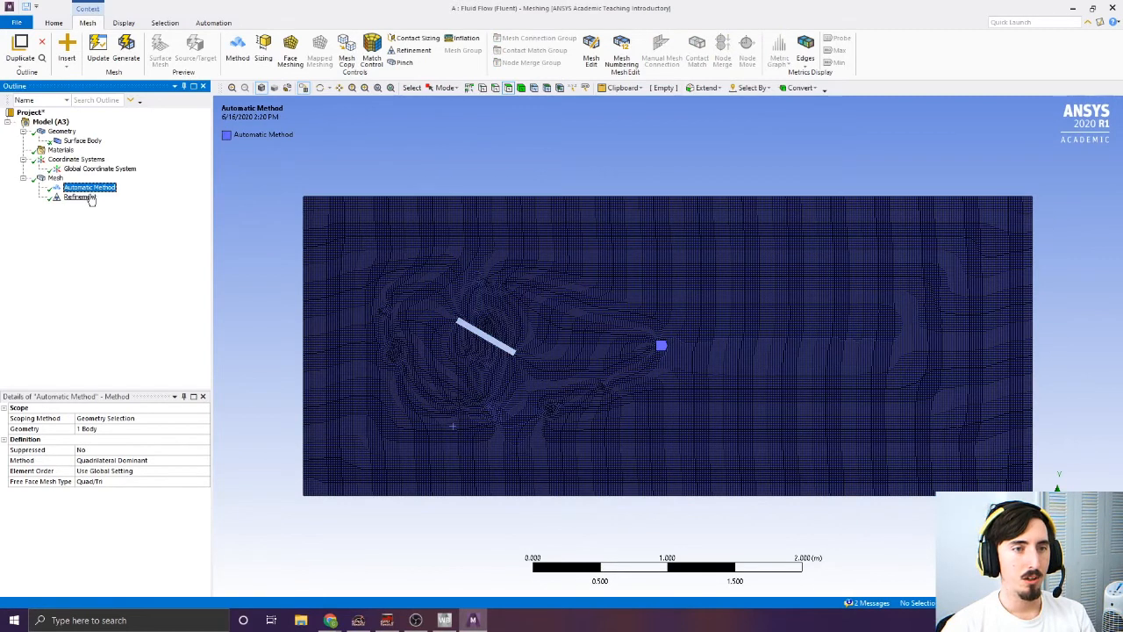
{"action": "left_click", "coordinate": [80, 197]}
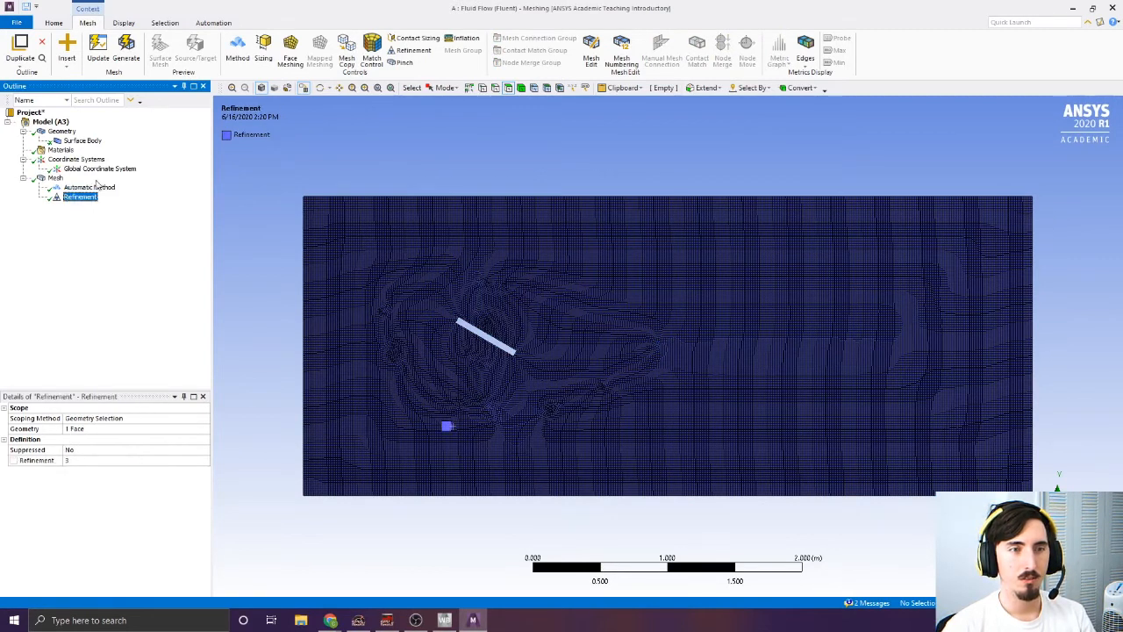
{"action": "left_click", "coordinate": [92, 186]}
{"action": "left_click", "coordinate": [80, 198]}
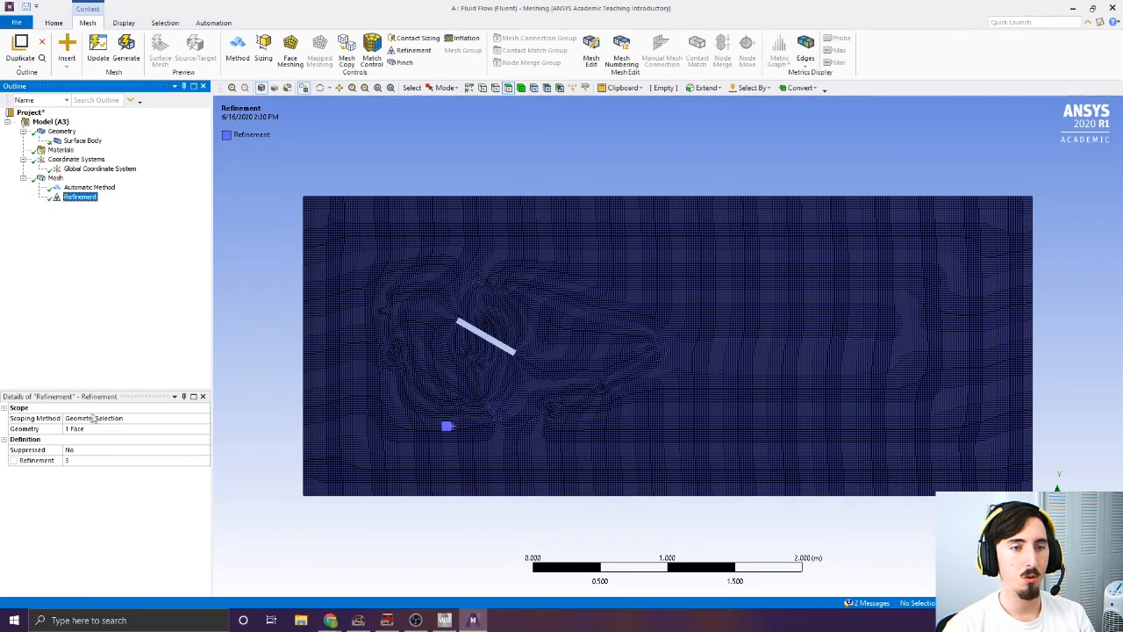
{"action": "left_click", "coordinate": [54, 178]}
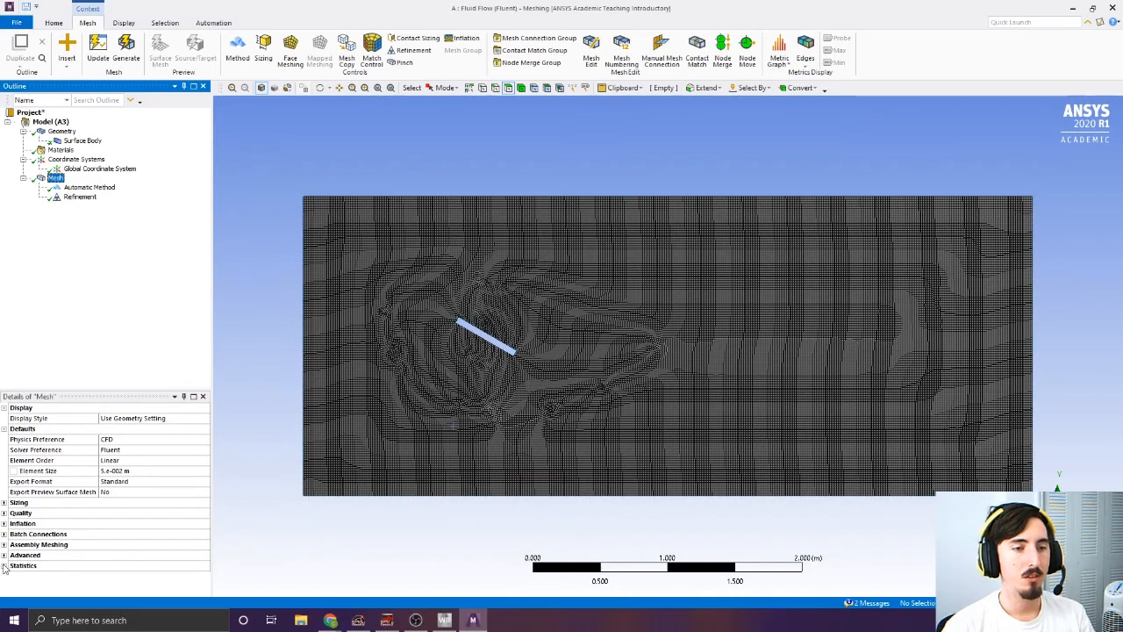
{"action": "left_click", "coordinate": [4, 566]}
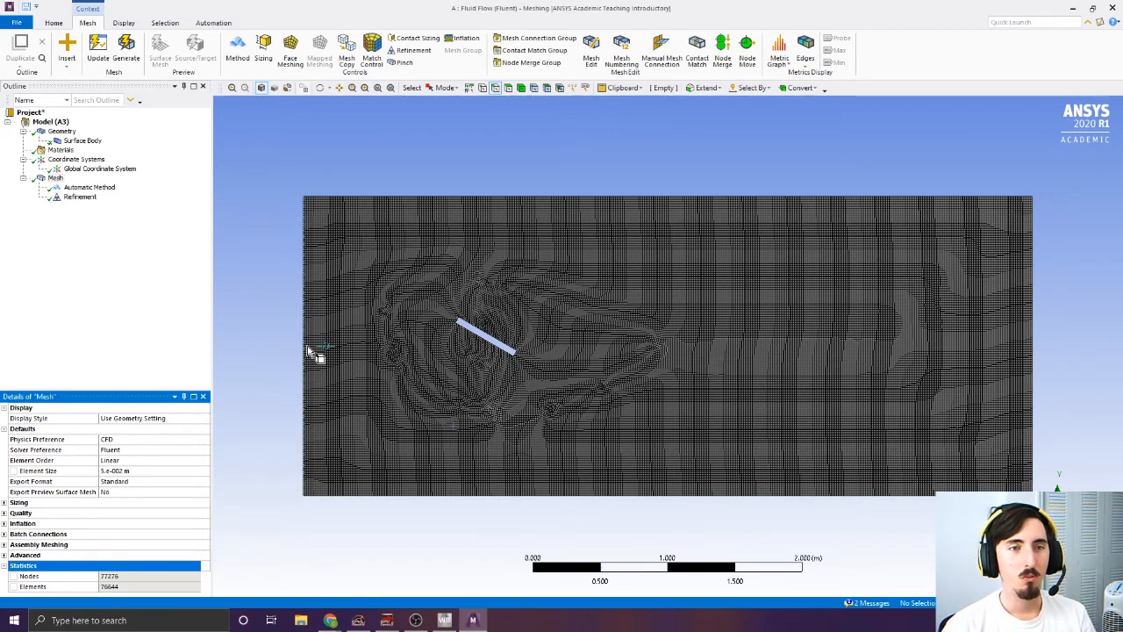
Create a named selection called Velocity Inlet on the left vertical edge of the rectangular domain
{"action": "left_click", "coordinate": [308, 349]}
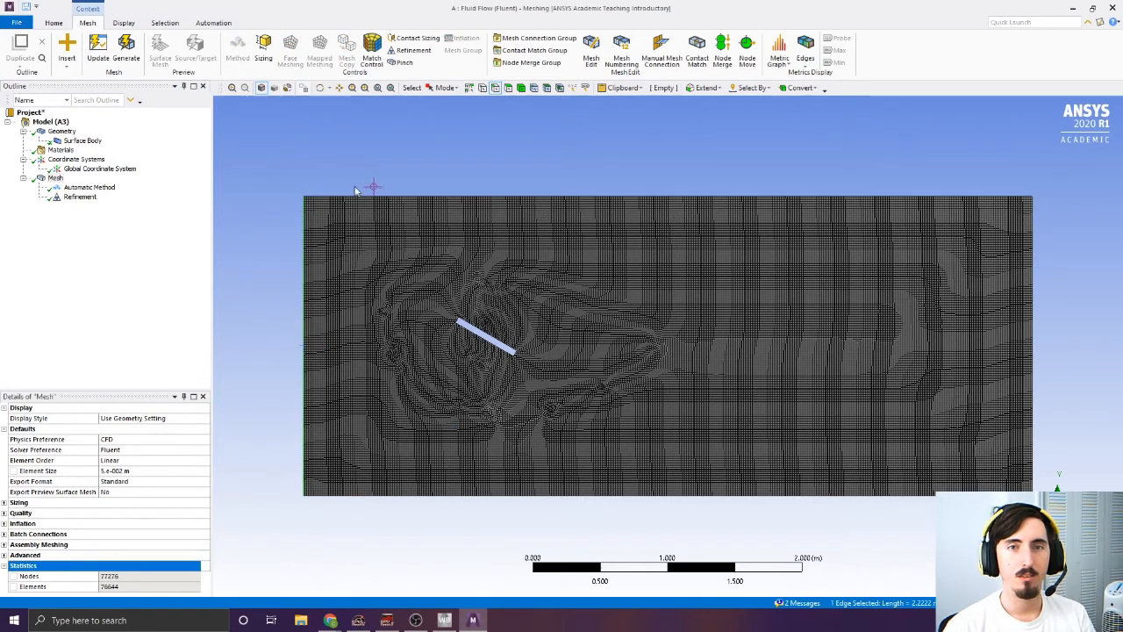
{"action": "right_click", "coordinate": [306, 306]}
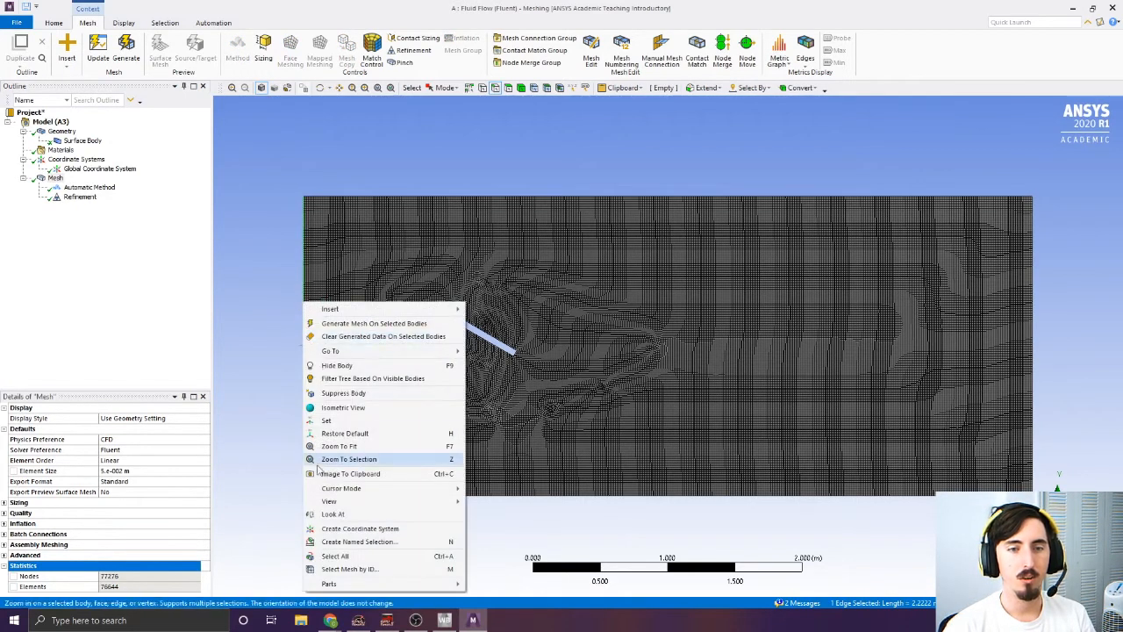
{"action": "mouse_move", "coordinate": [349, 488]}
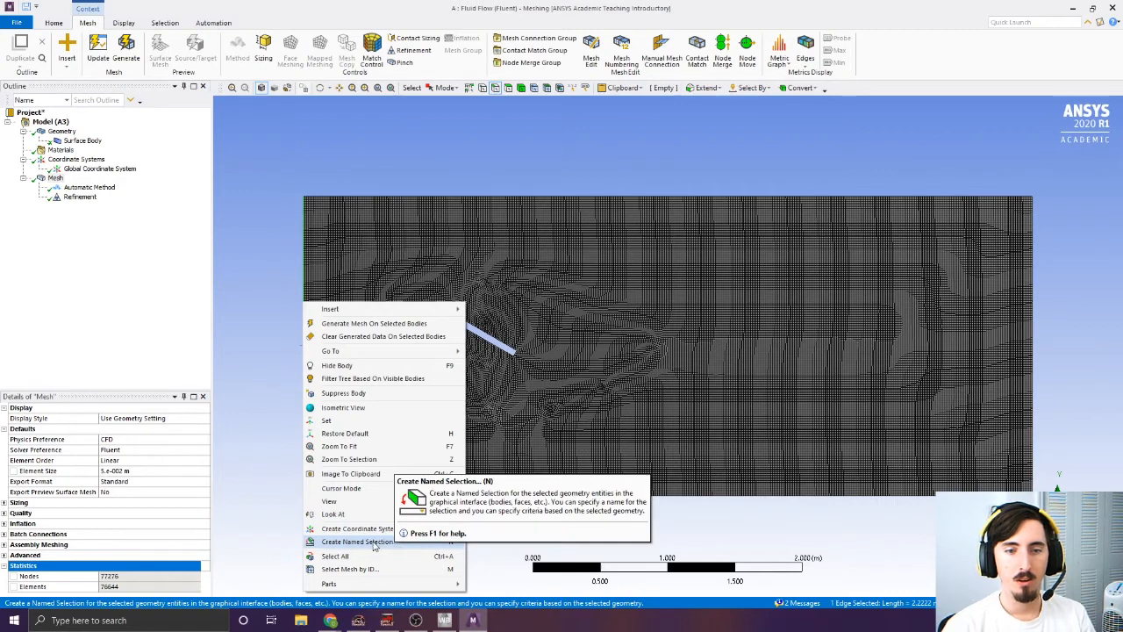
{"action": "left_click", "coordinate": [374, 542]}
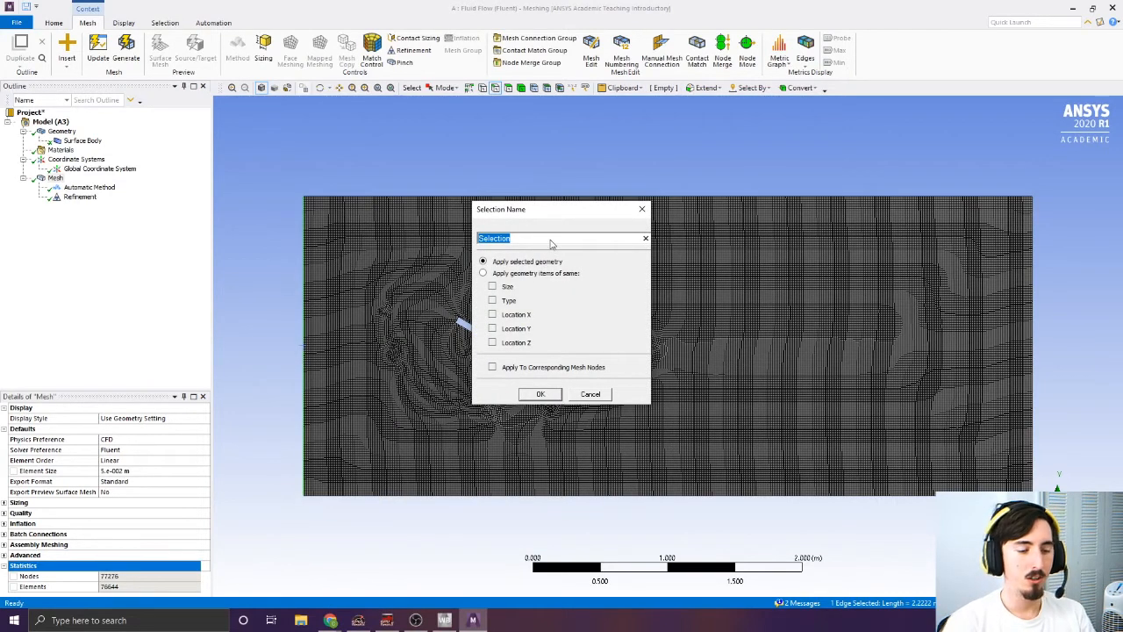
{"action": "type", "text": "Velocity Inlet"}
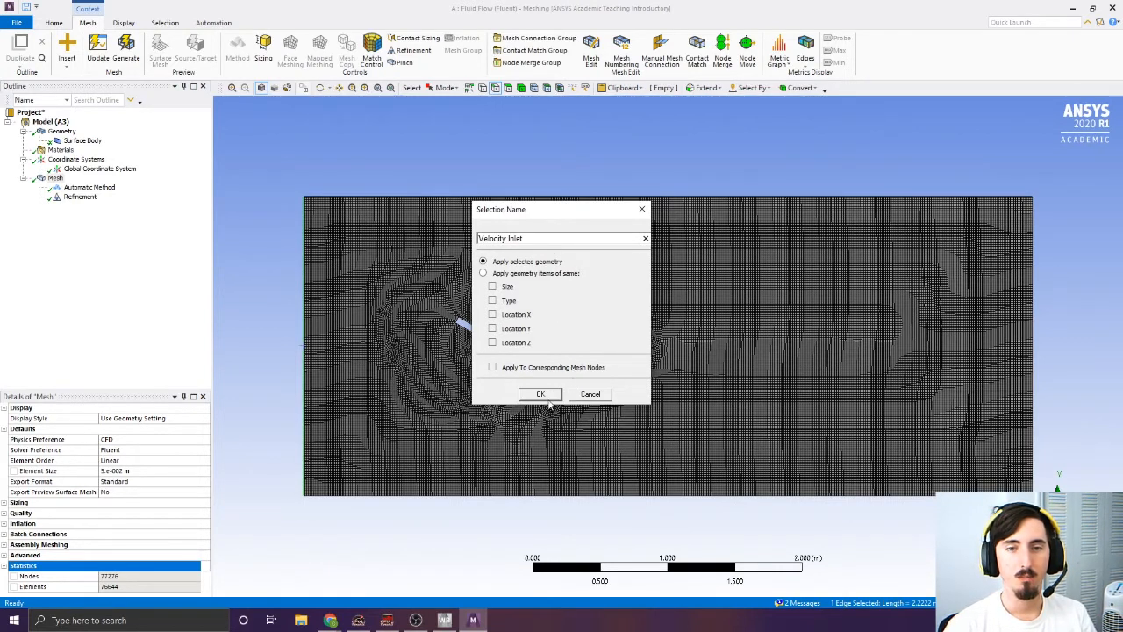
{"action": "left_click", "coordinate": [543, 395]}
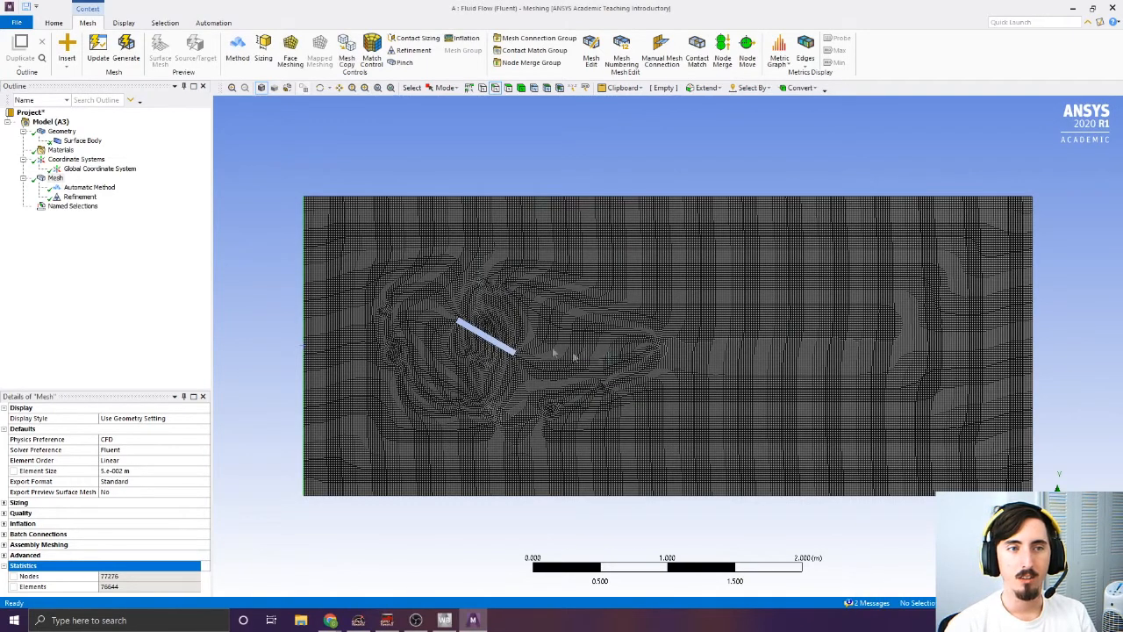
Create a named selection called Pressure Outlet on the right vertical edge of the rectangular domain
{"action": "right_click", "coordinate": [1035, 366]}
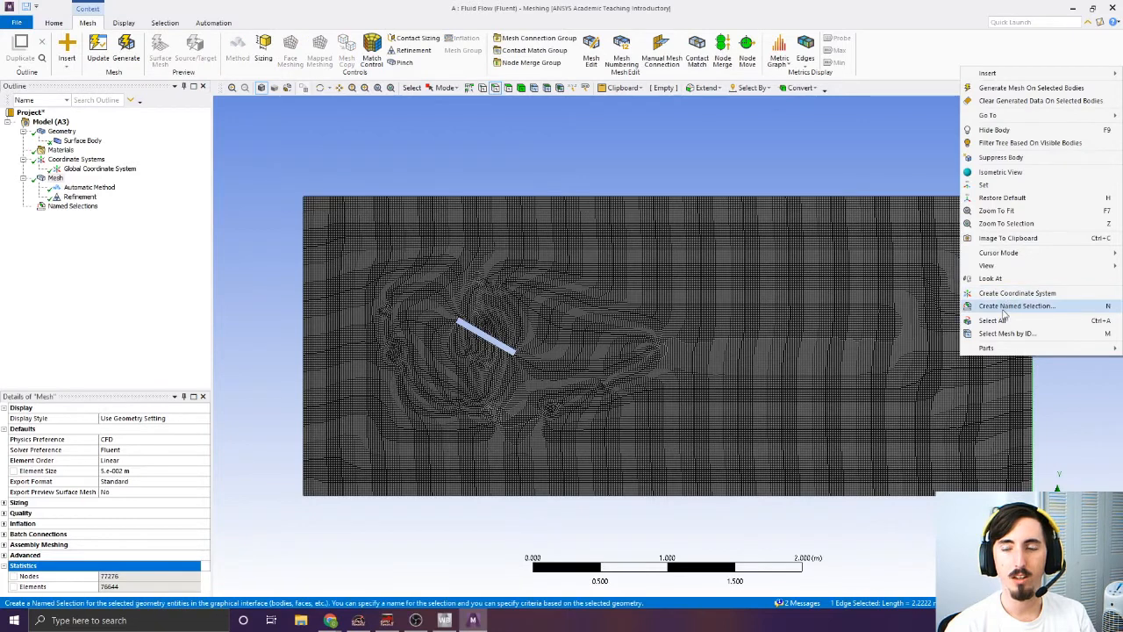
{"action": "left_click", "coordinate": [1005, 307]}
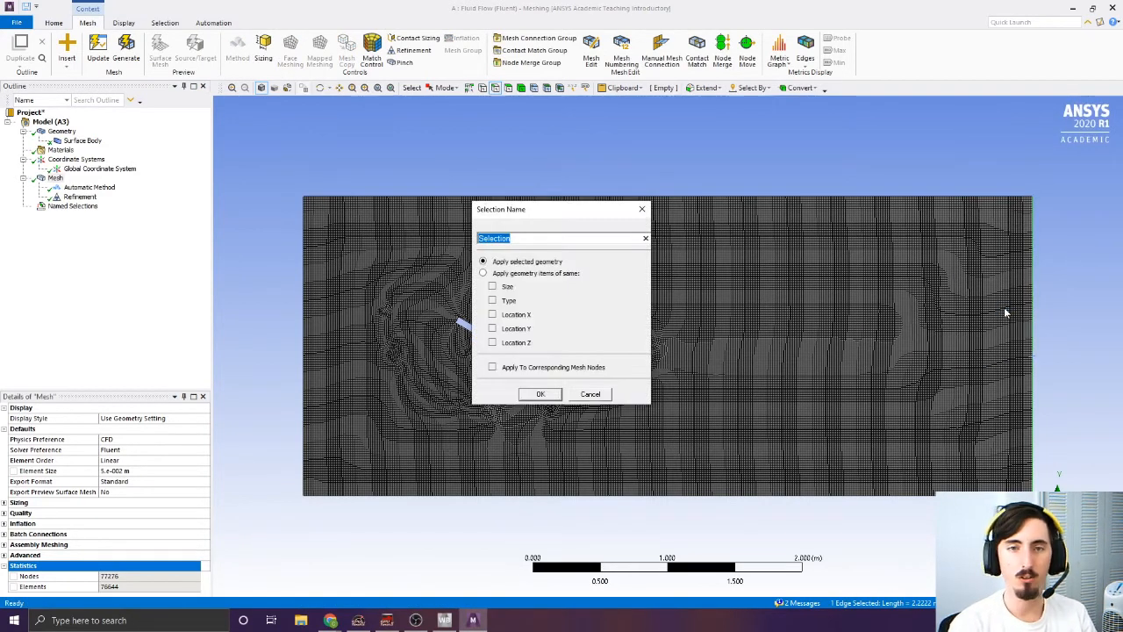
{"action": "type", "text": "Pressure Outlet"}
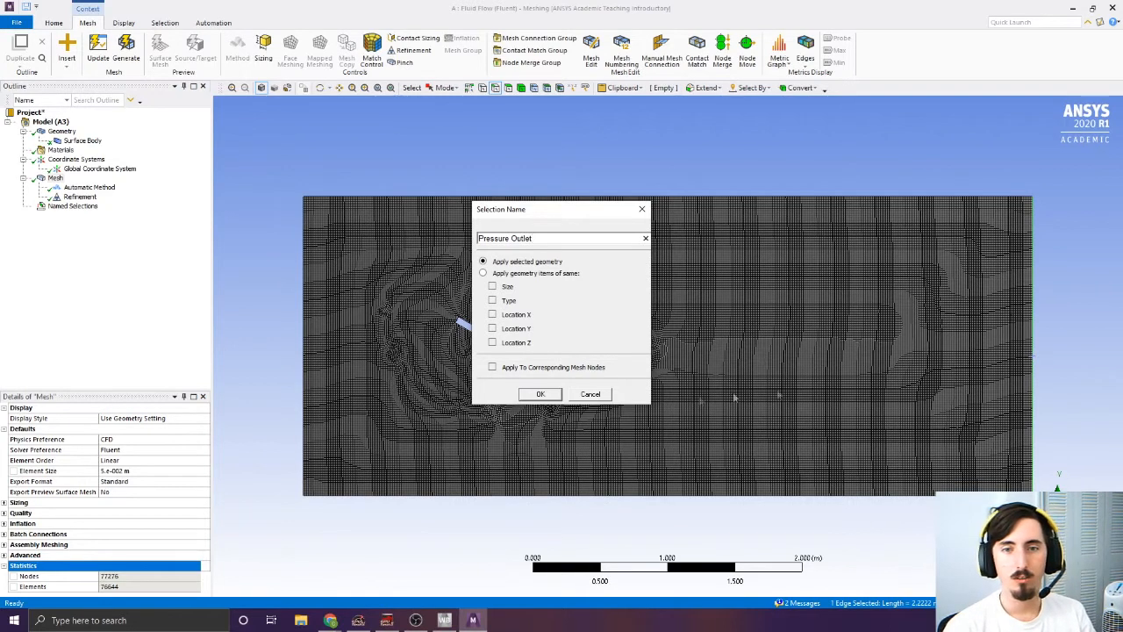
{"action": "left_click", "coordinate": [540, 393]}
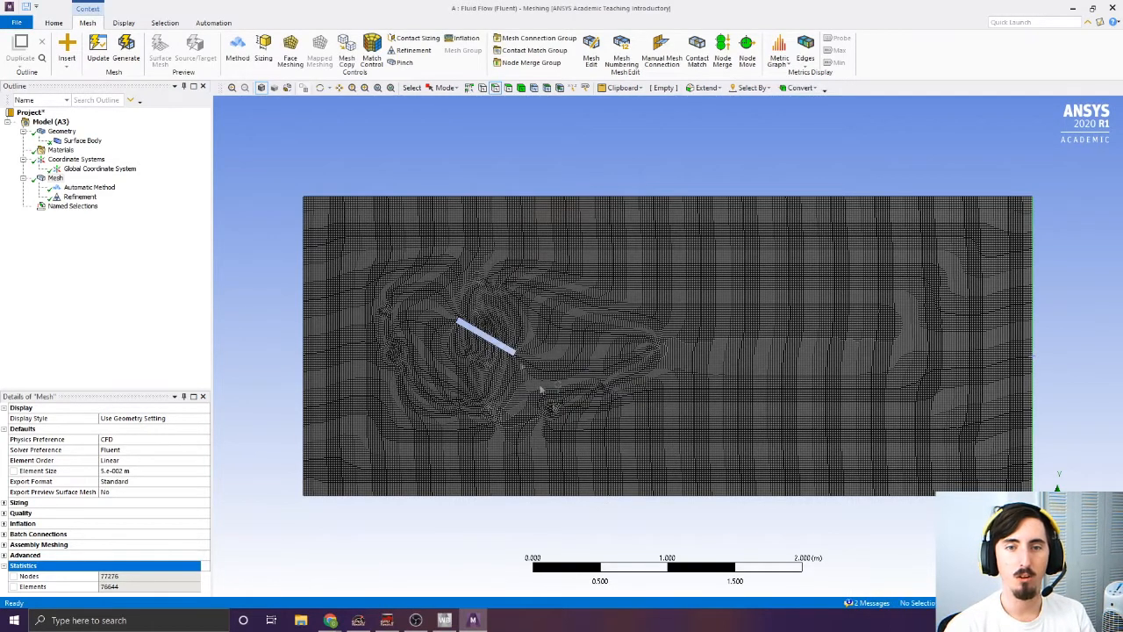
Create a named selection called Symmetry from the upper and lower horizontal edges of the rectangular domain
{"action": "left_click", "coordinate": [439, 198]}
{"action": "left_click", "coordinate": [526, 495], "text": "ctrl"}
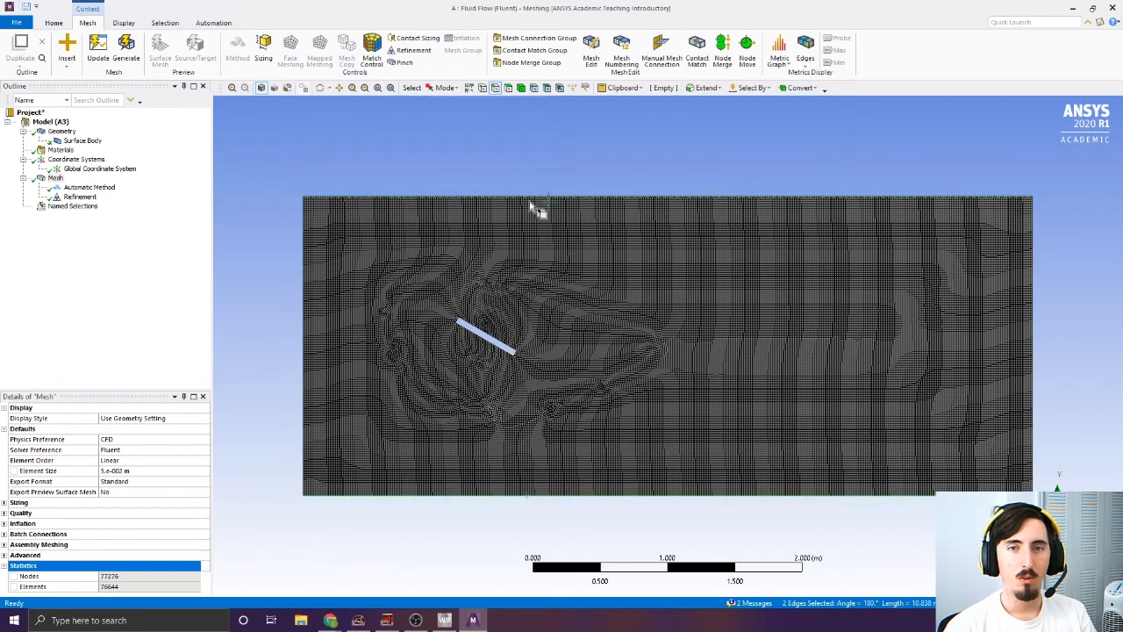
{"action": "right_click", "coordinate": [530, 202]}
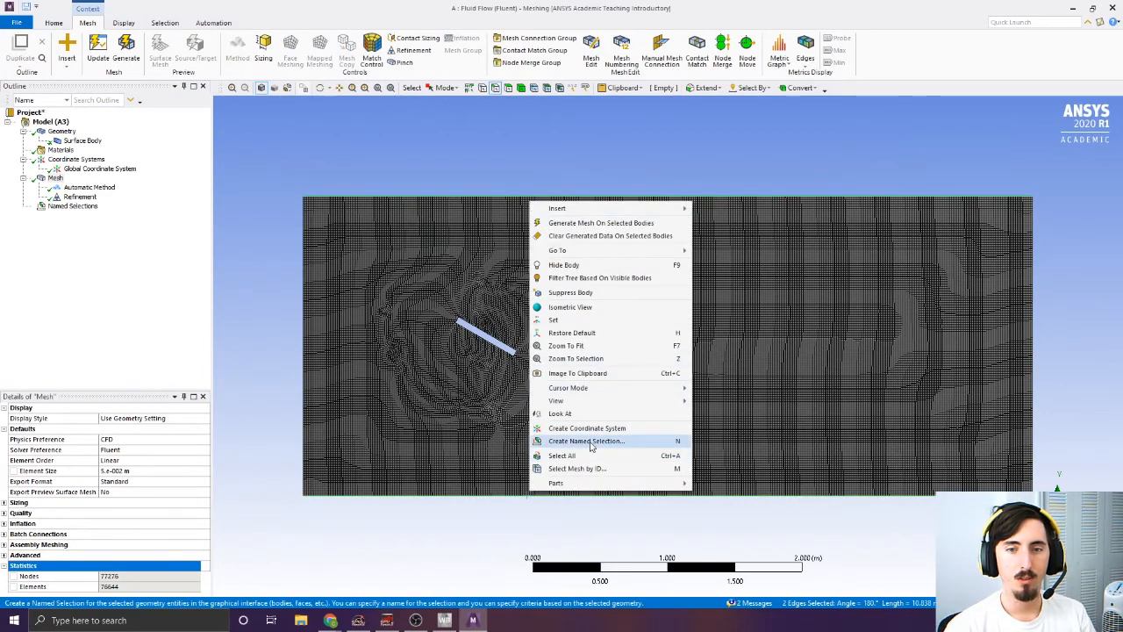
{"action": "left_click", "coordinate": [589, 440]}
{"action": "type", "text": "Symmetry"}
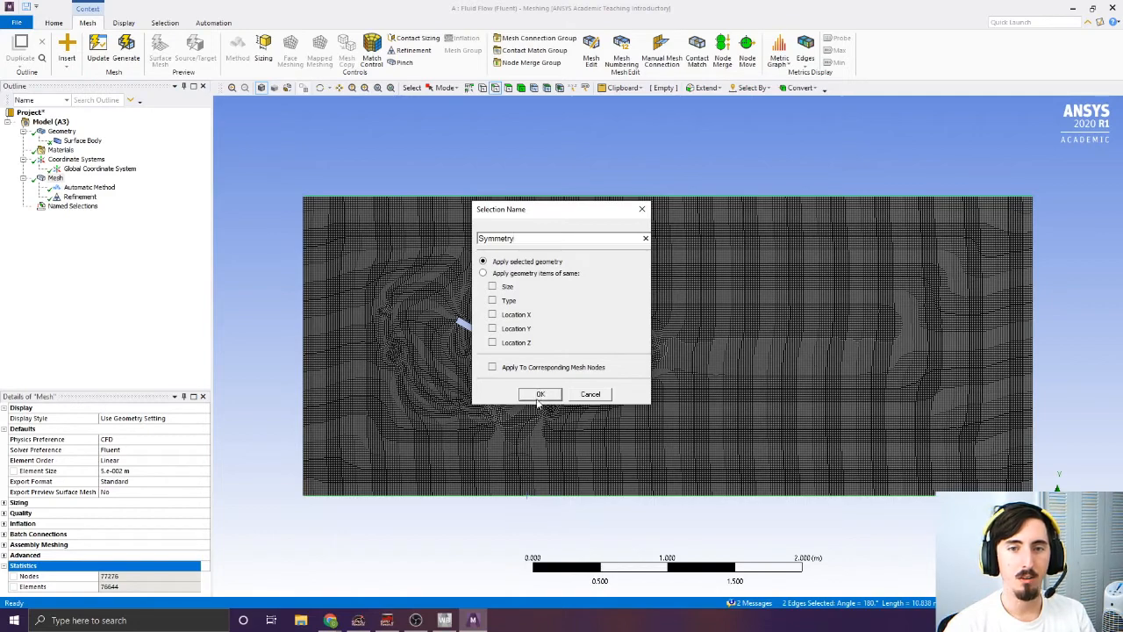
{"action": "left_click", "coordinate": [539, 397]}
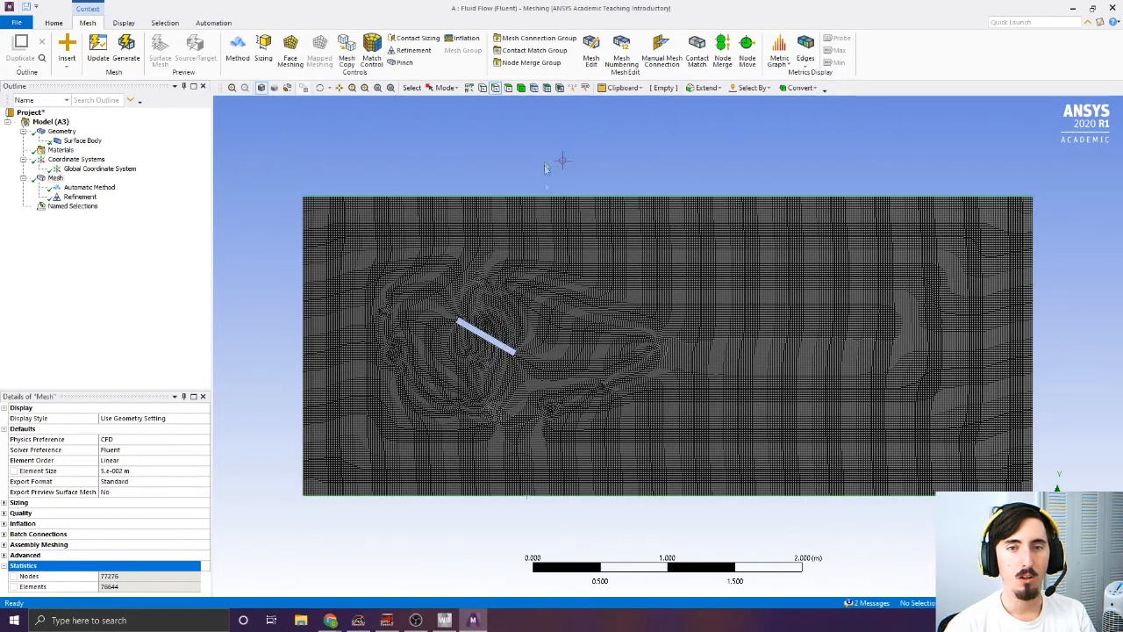
Create a named selection called Top Wall on the upper long edge of the tilted plate
{"action": "scroll", "coordinate": [490, 327], "scroll_direction": "up", "scroll_amount": 2}
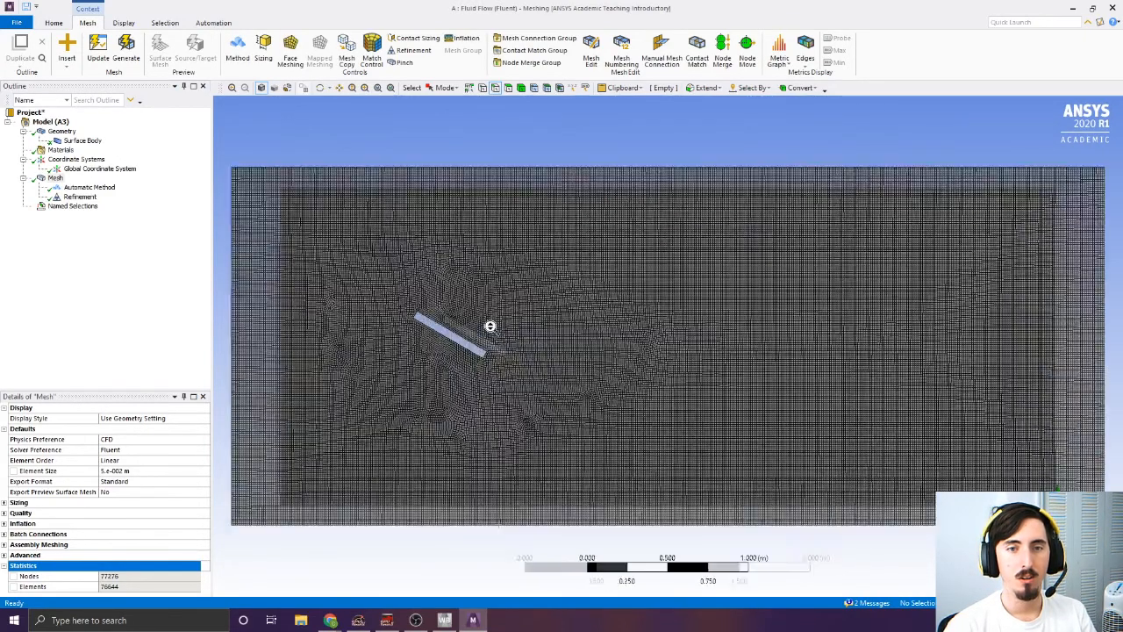
{"action": "scroll", "coordinate": [489, 326], "scroll_direction": "up", "scroll_amount": 3}
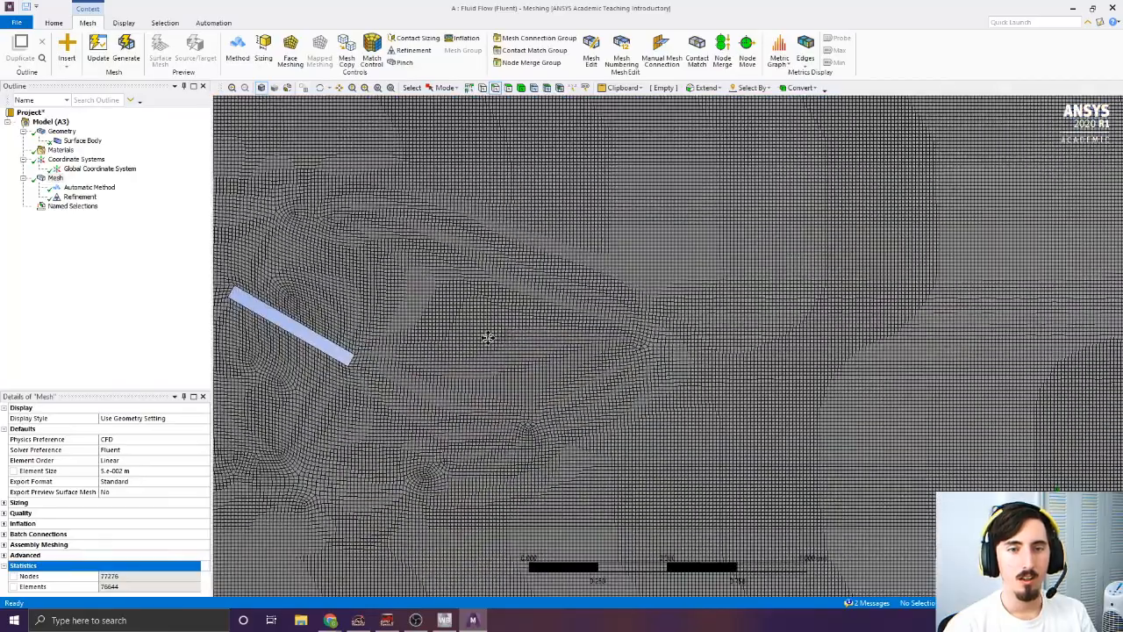
{"action": "middle_click_drag", "start_coordinate": [491, 340], "coordinate": [797, 391], "text": "ctrl"}
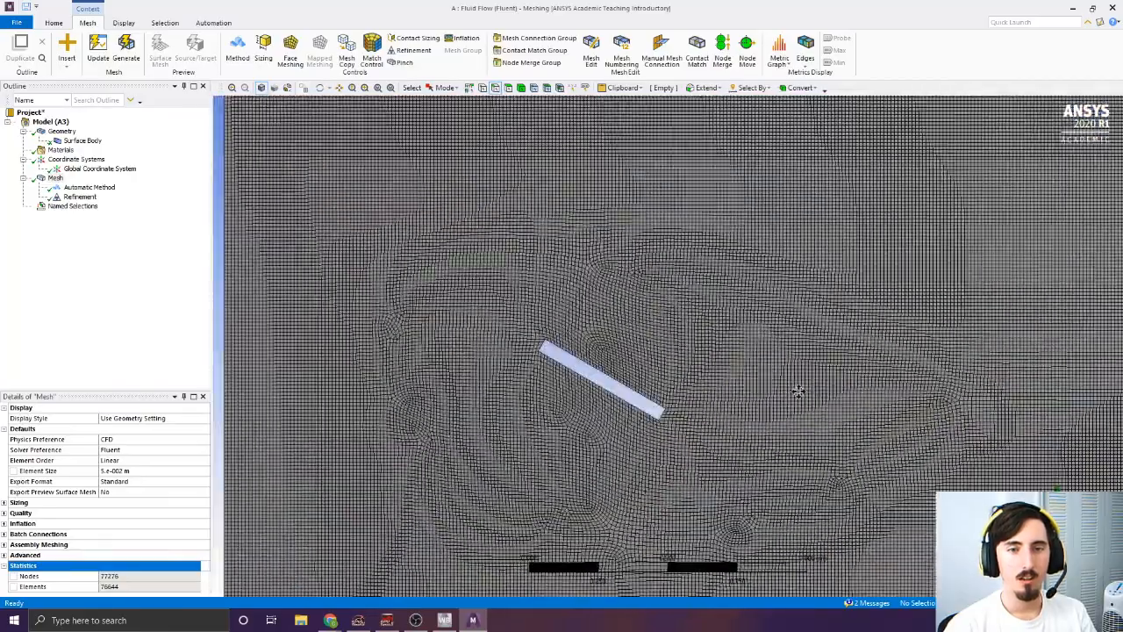
{"action": "left_click", "coordinate": [610, 379]}
{"action": "right_click", "coordinate": [607, 374]}
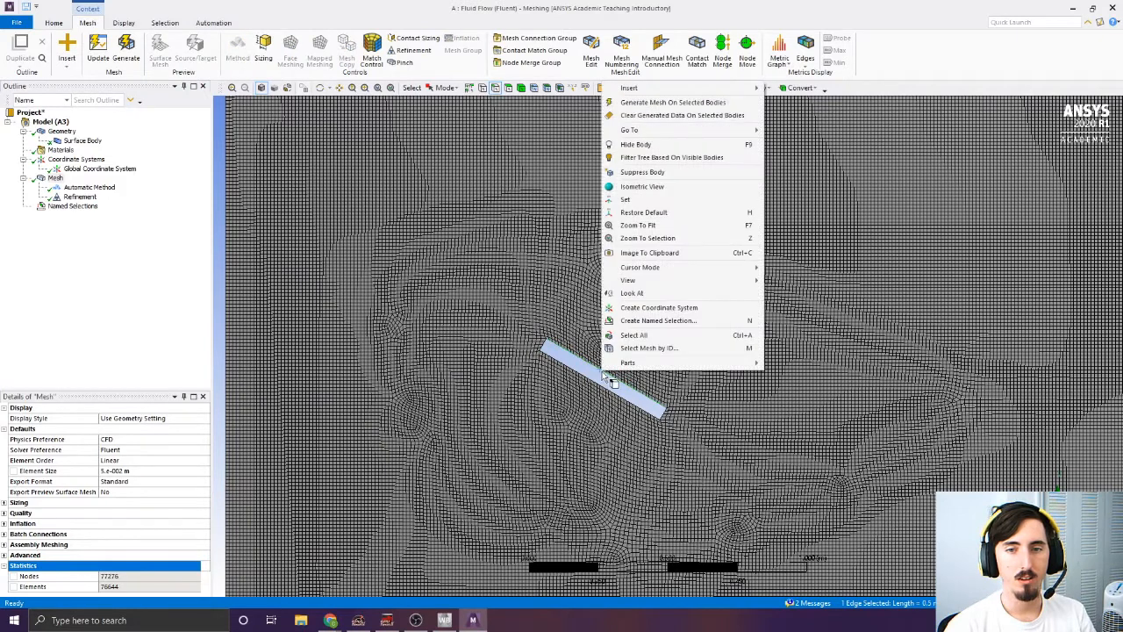
{"action": "left_click", "coordinate": [658, 321]}
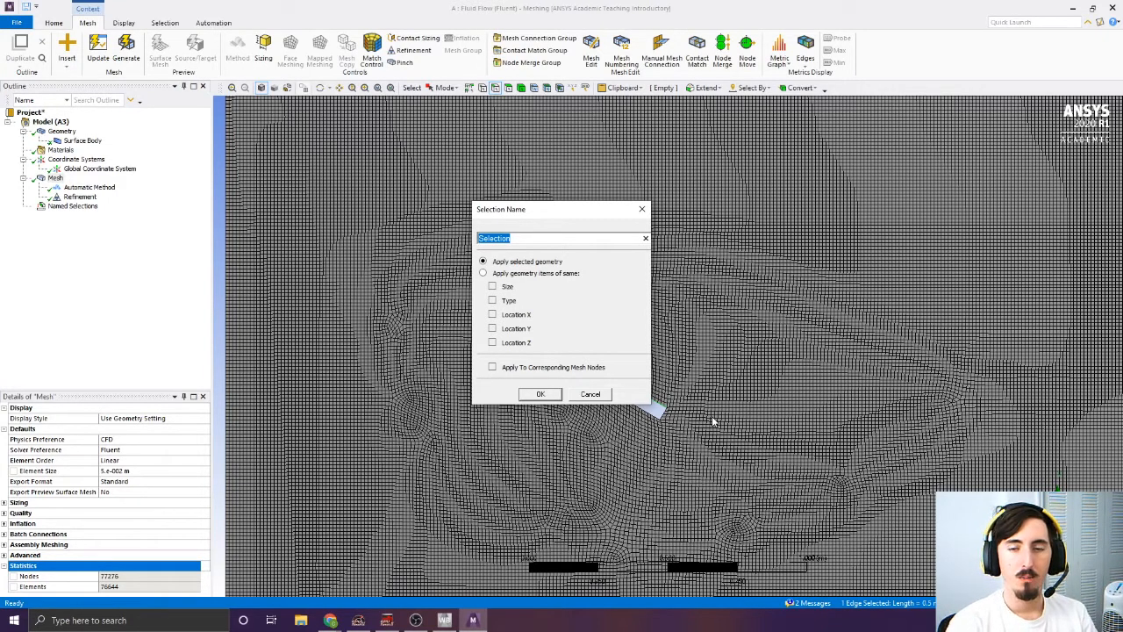
{"action": "type", "text": "Top Wall"}
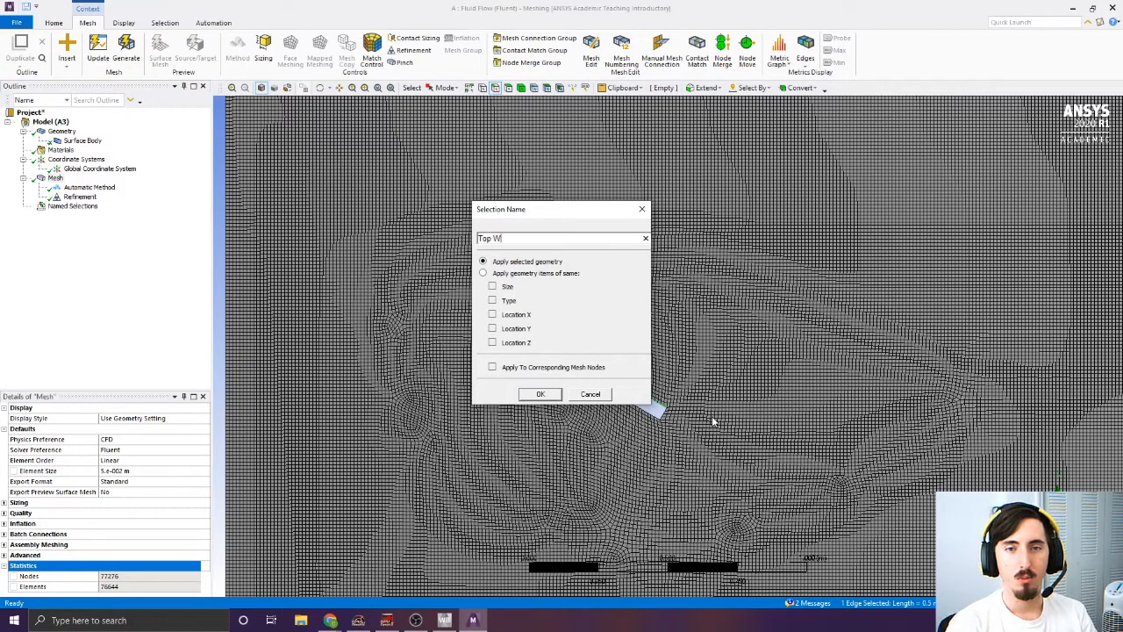
{"action": "left_click", "coordinate": [531, 395]}
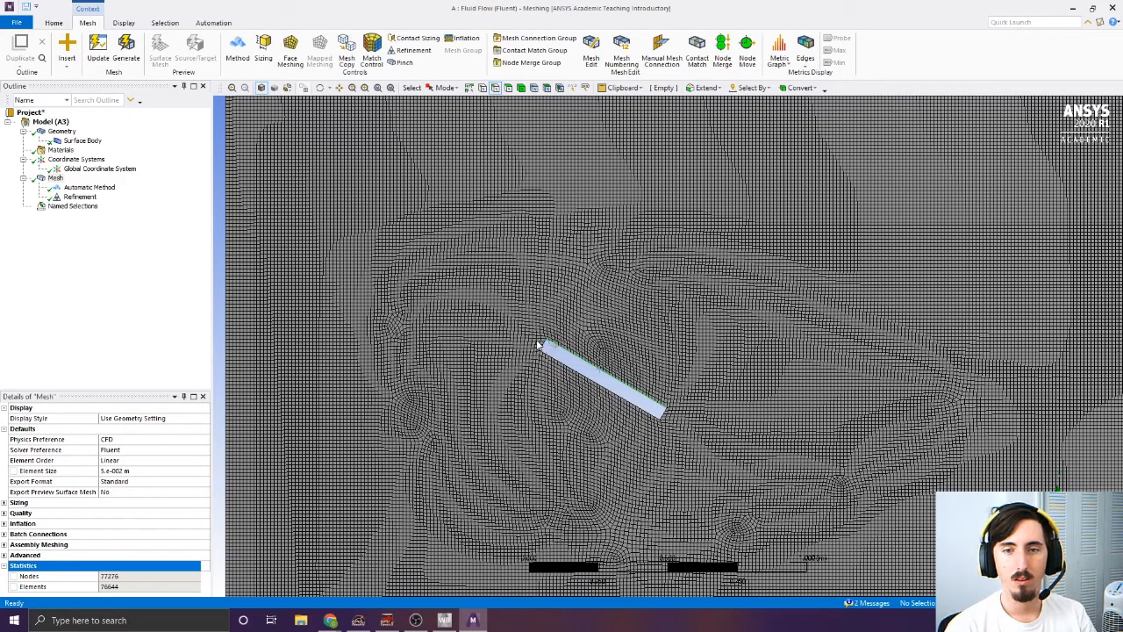
Create a named selection called Front Wall on the plate's short upstream edge facing the inlet
{"action": "scroll", "coordinate": [526, 351], "scroll_direction": "up", "scroll_amount": 5}
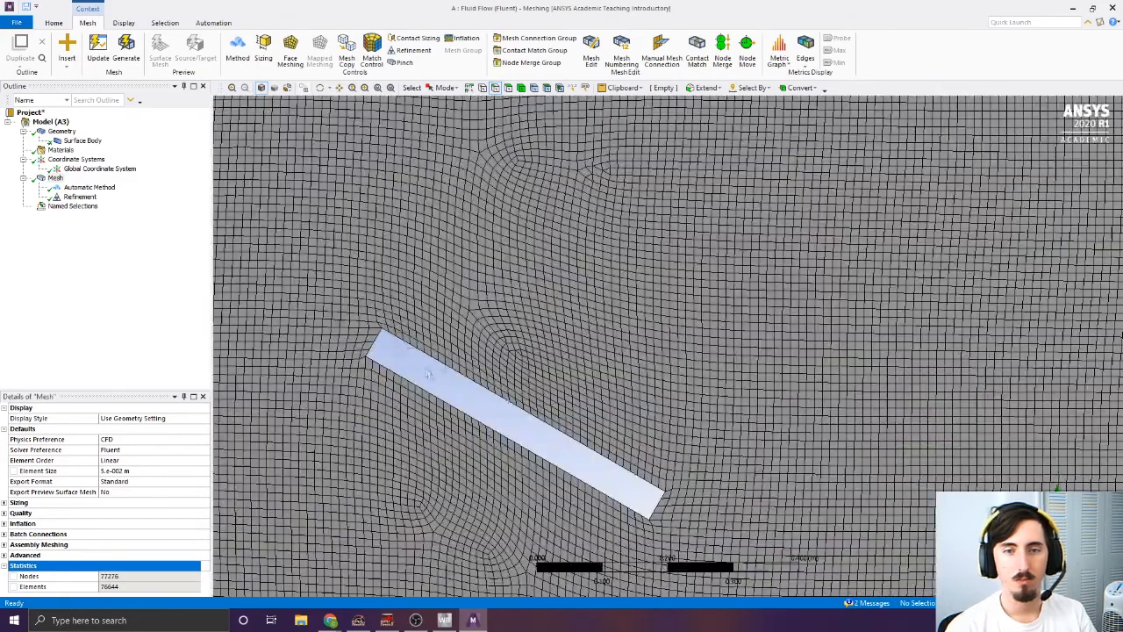
{"action": "left_click", "coordinate": [372, 346]}
{"action": "right_click", "coordinate": [372, 346]}
{"action": "left_click", "coordinate": [408, 292]}
{"action": "type", "text": "Front Wall"}
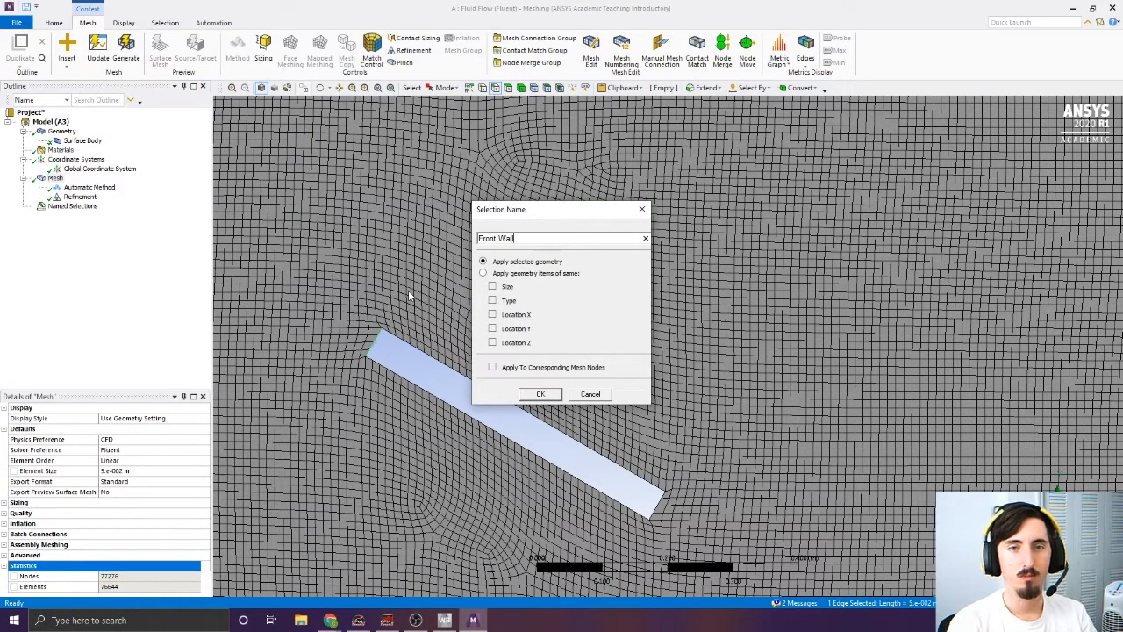
{"action": "left_click", "coordinate": [538, 394]}
Create a named selection called Bottom Wall on the lower long edge of the tilted plate
{"action": "left_click", "coordinate": [488, 430]}
{"action": "right_click", "coordinate": [479, 425]}
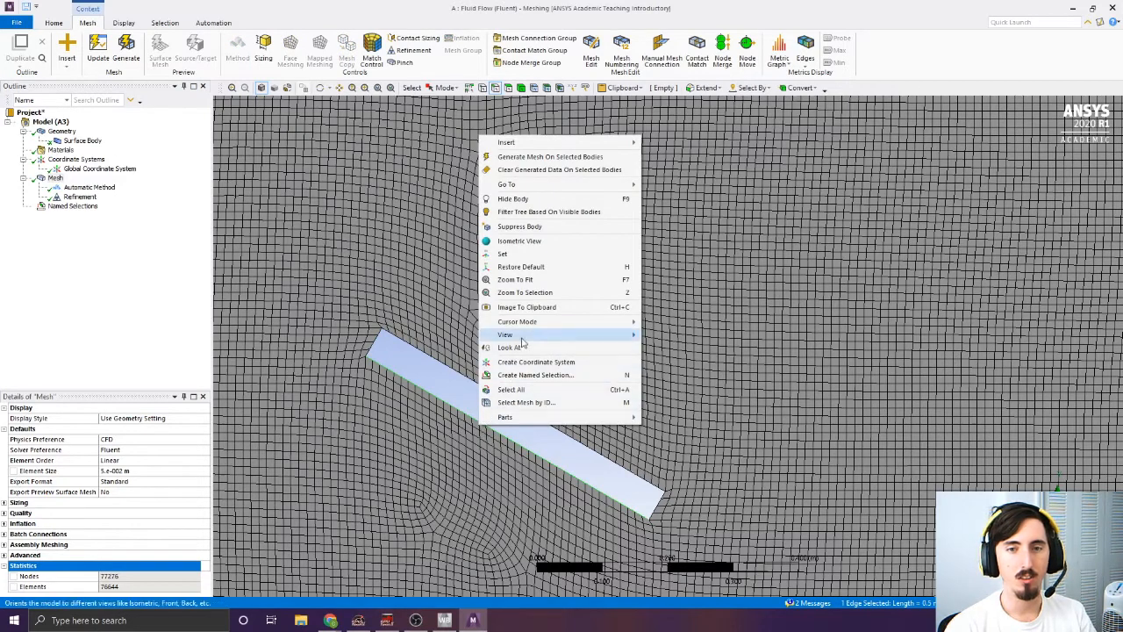
{"action": "left_click", "coordinate": [521, 374]}
{"action": "type", "text": "Bottom Wall"}
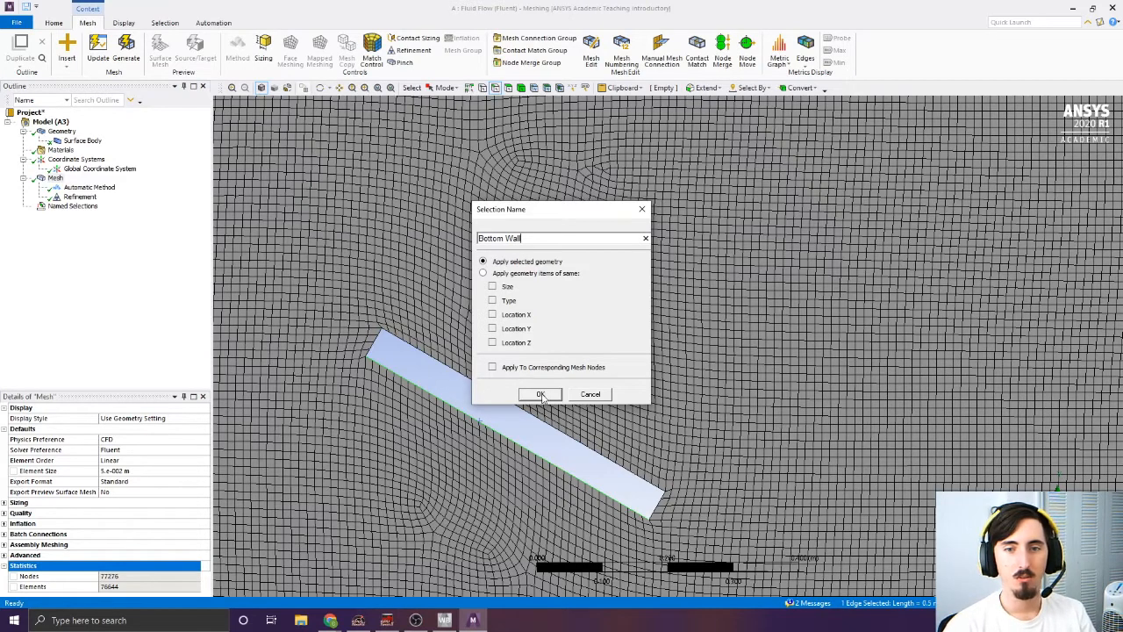
{"action": "left_click", "coordinate": [539, 394]}
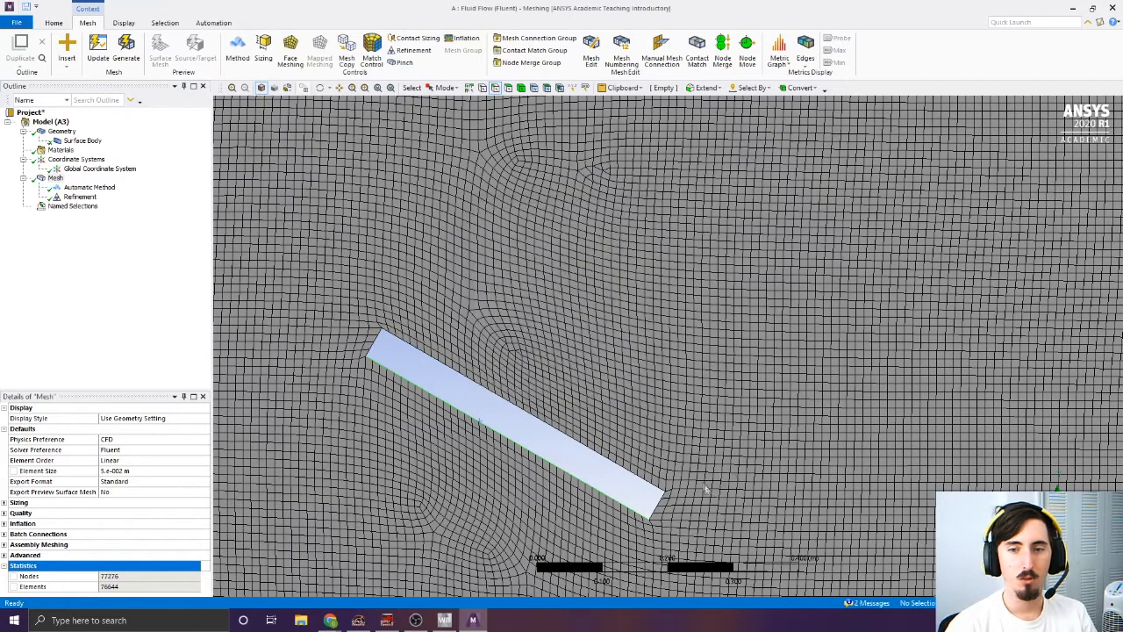
Create a named selection called Rear Wall on the plate's short downstream edge
{"action": "left_click", "coordinate": [657, 518]}
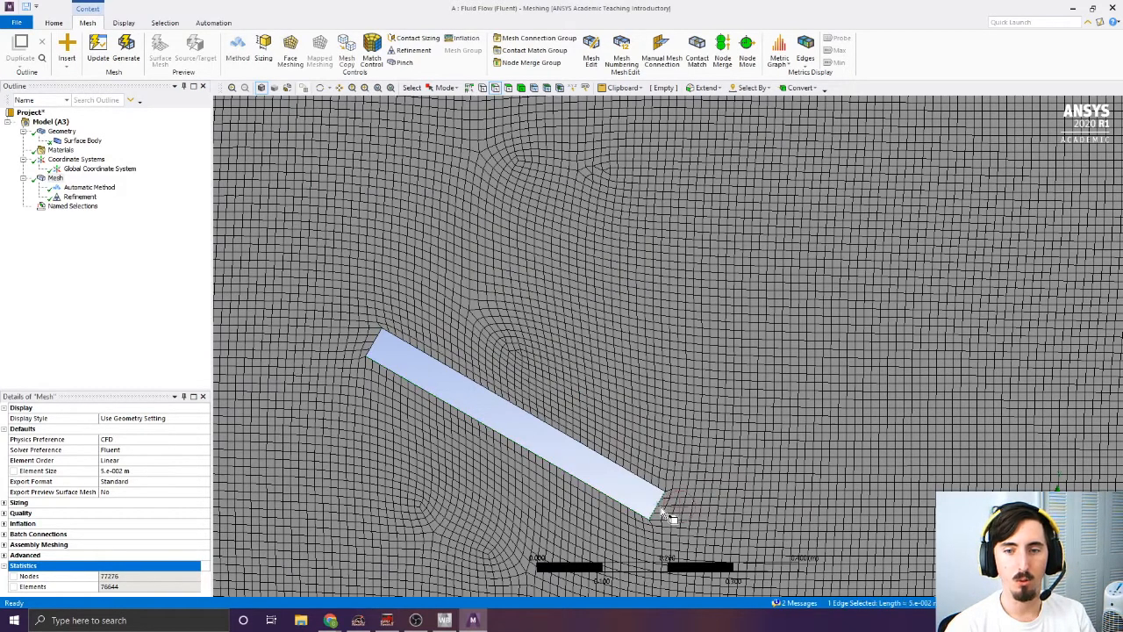
{"action": "right_click", "coordinate": [658, 518]}
{"action": "left_click", "coordinate": [716, 456]}
{"action": "type", "text": "B"}
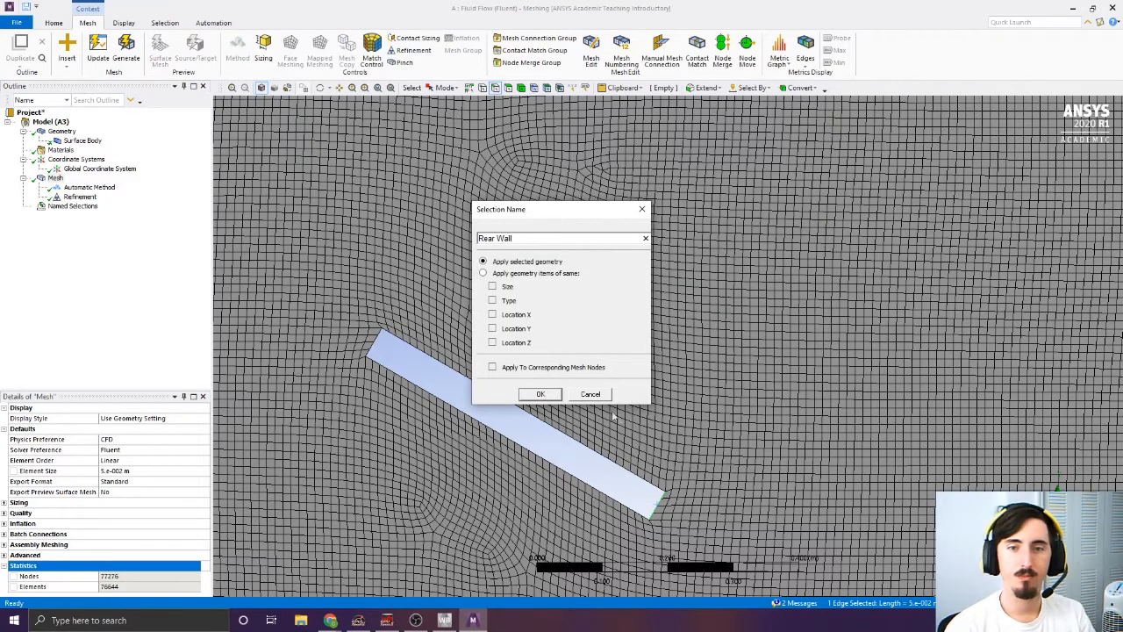
{"action": "left_click", "coordinate": [542, 394]}
Examine each named selection, from Velocity Inlet to Rear Wall, to check which edges of the domain and plate it covers
{"action": "left_click", "coordinate": [41, 211]}
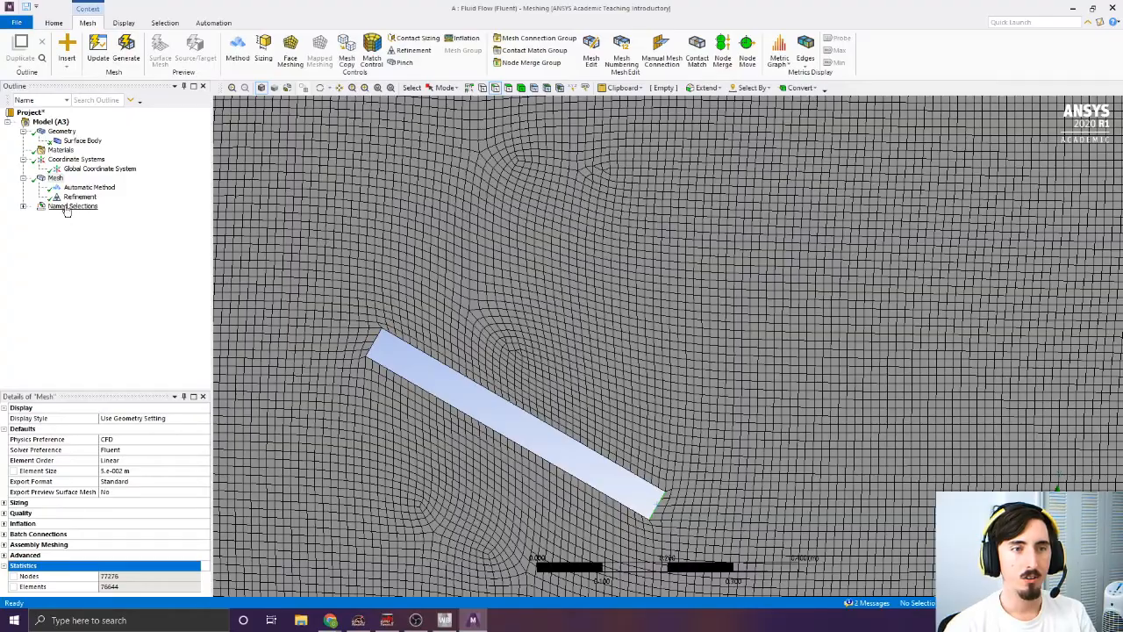
{"action": "left_click", "coordinate": [22, 206]}
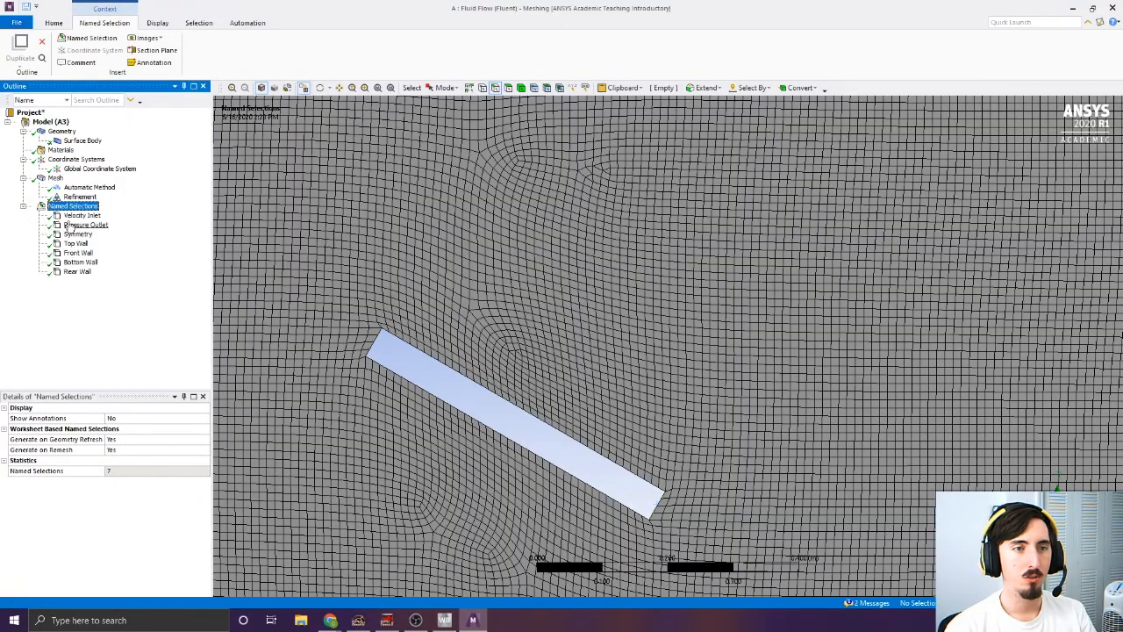
{"action": "scroll", "coordinate": [335, 317], "scroll_direction": "down", "scroll_amount": 2}
{"action": "scroll", "coordinate": [374, 302], "scroll_direction": "down", "scroll_amount": 3}
{"action": "left_click", "coordinate": [390, 87]}
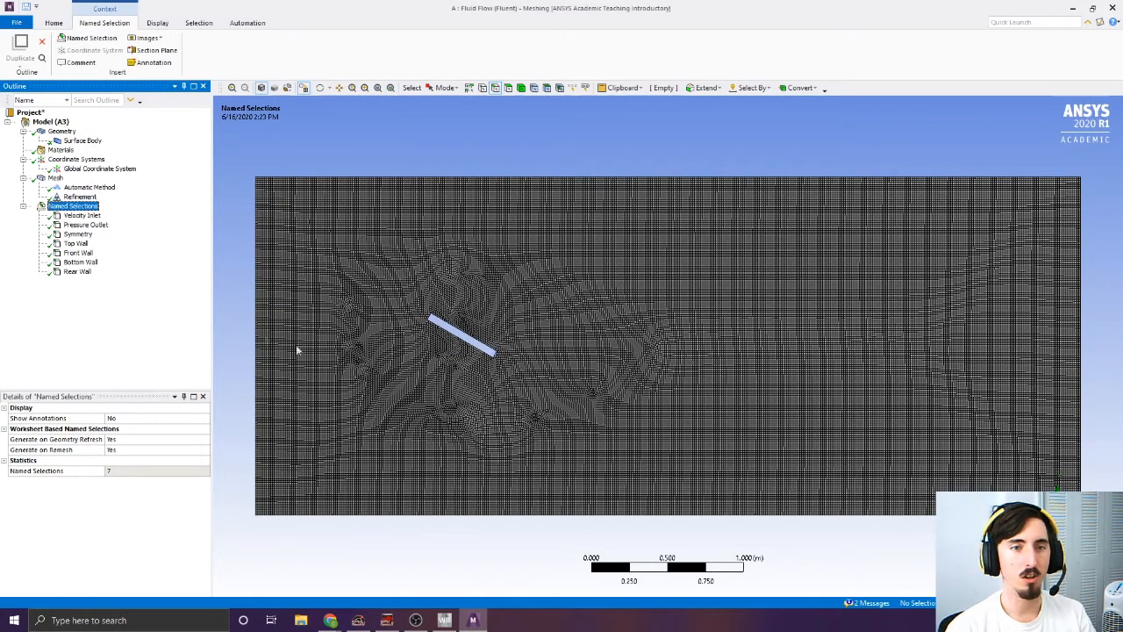
{"action": "left_click", "coordinate": [85, 217]}
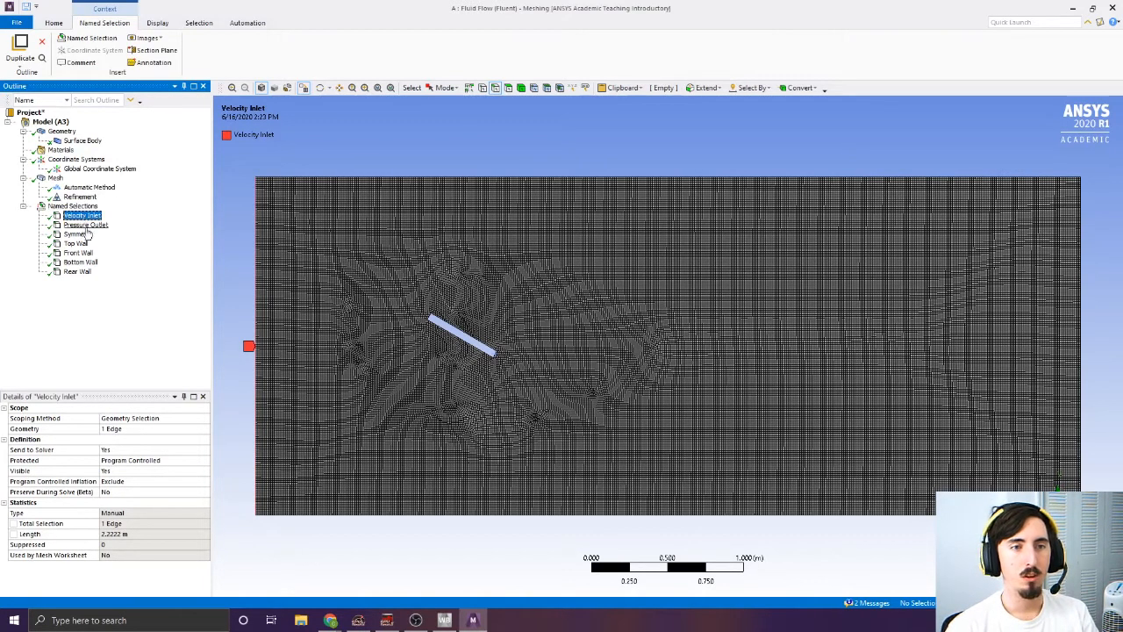
{"action": "left_click", "coordinate": [85, 225]}
{"action": "left_click", "coordinate": [82, 235]}
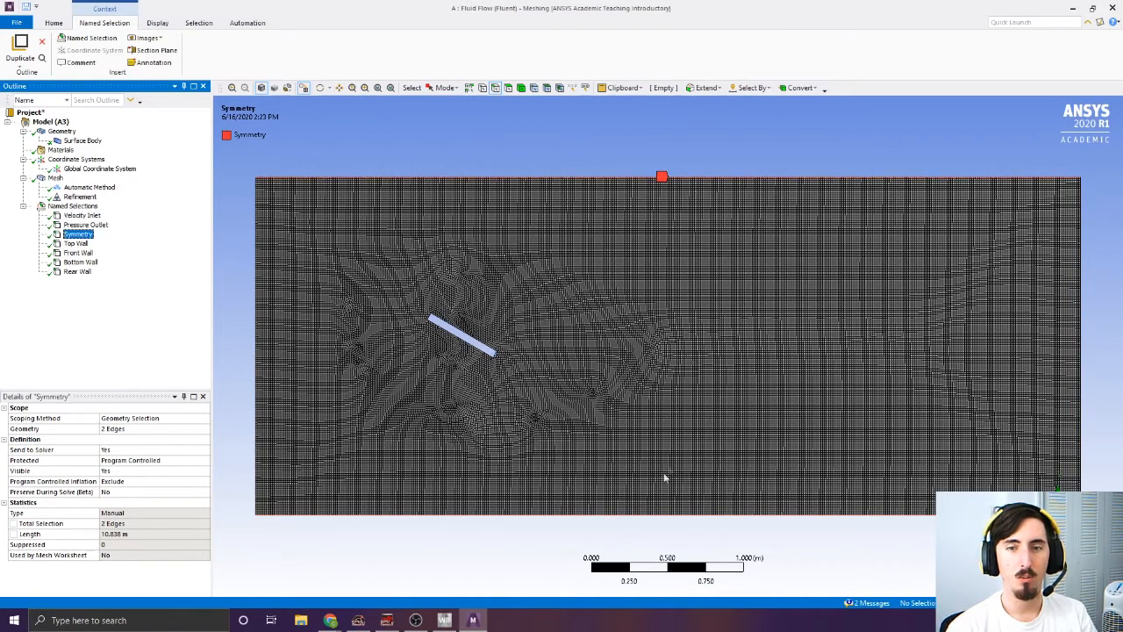
{"action": "left_click", "coordinate": [77, 243]}
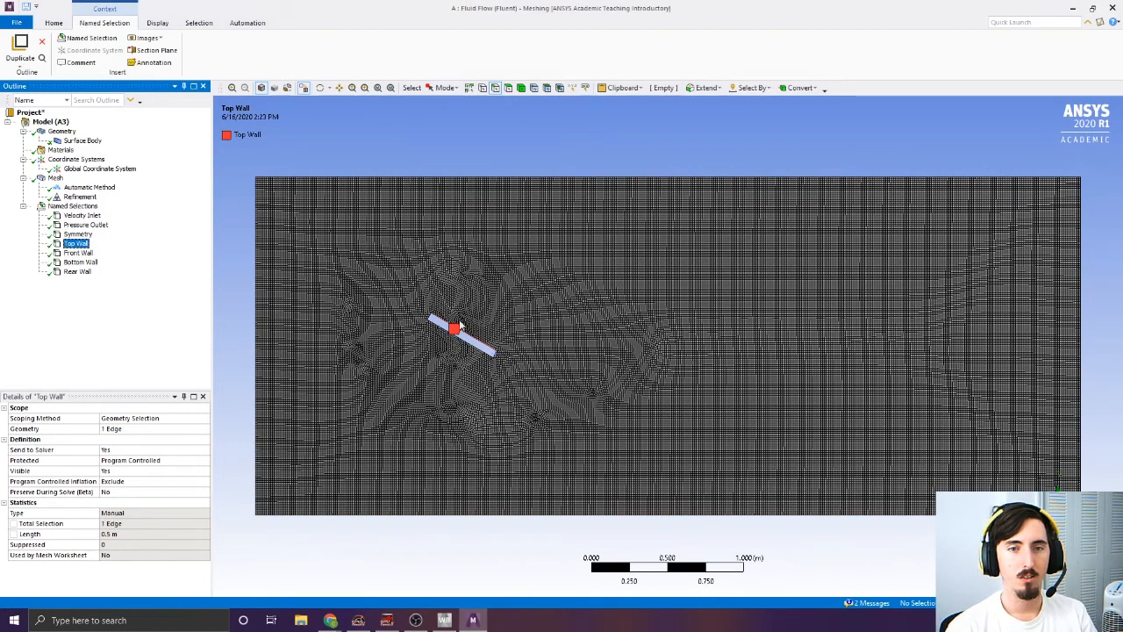
{"action": "left_click", "coordinate": [78, 252]}
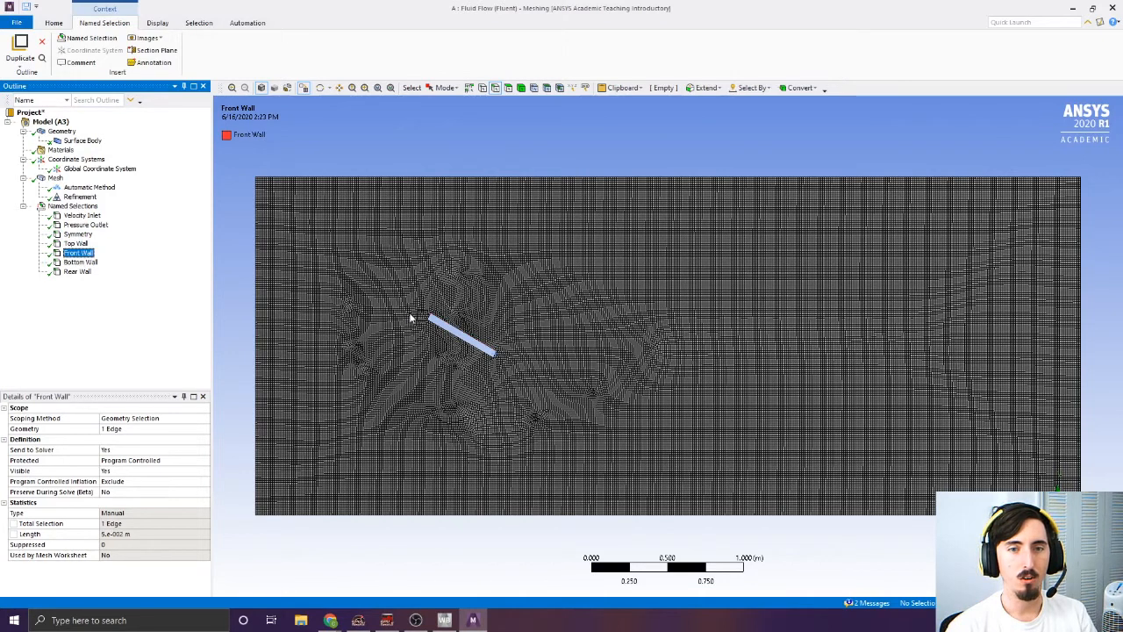
{"action": "left_click", "coordinate": [79, 261]}
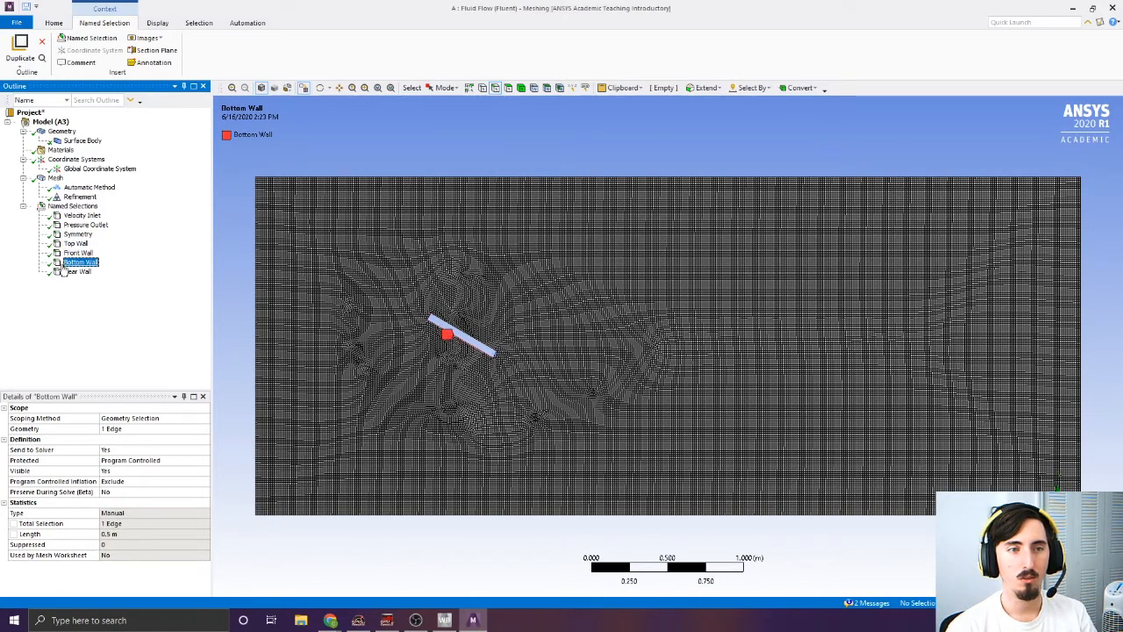
{"action": "left_click", "coordinate": [70, 272]}
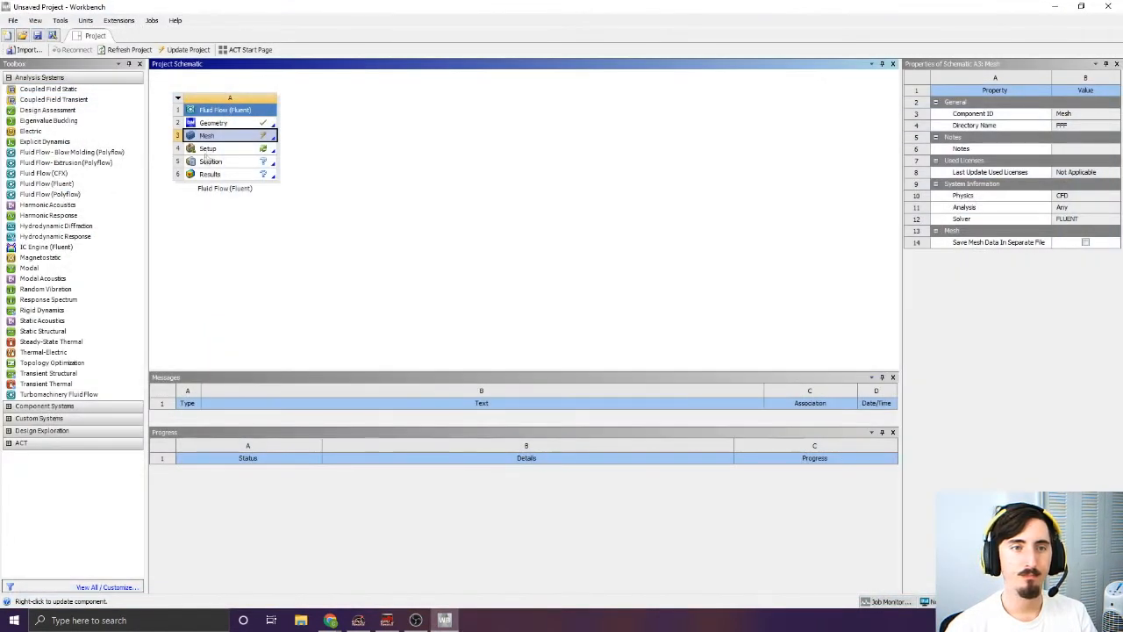
{"action": "left_click", "coordinate": [209, 148]}
{"action": "double_click", "coordinate": [209, 148]}
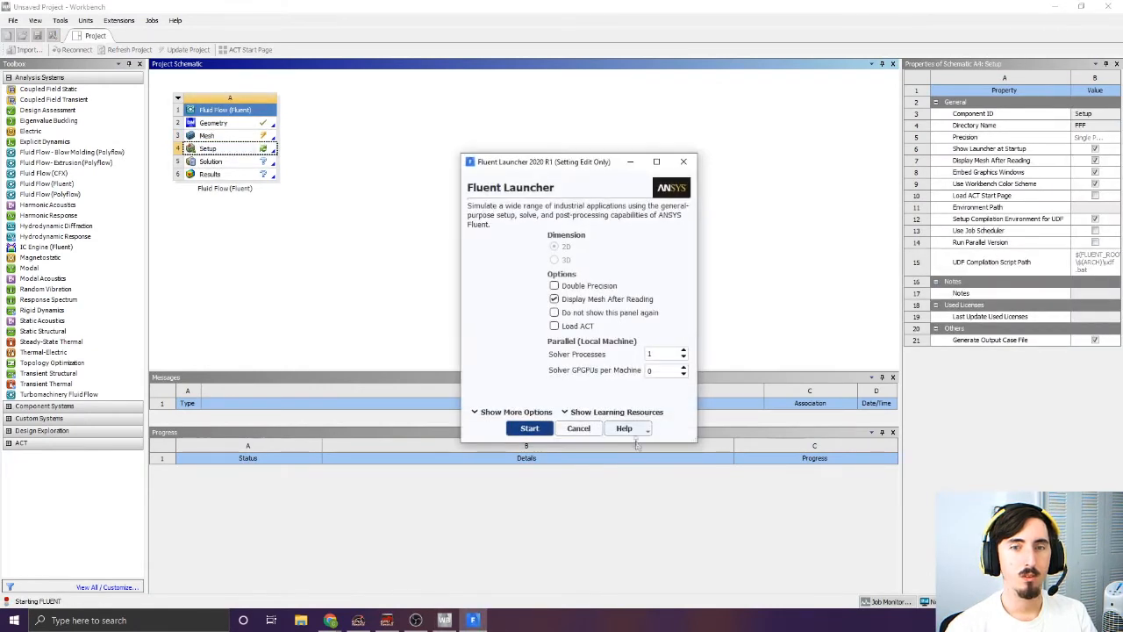
{"action": "left_click", "coordinate": [578, 428]}
Update the Mesh component of the Fluid Flow (Fluent) system in the Workbench project schematic
{"action": "left_click", "coordinate": [235, 137]}
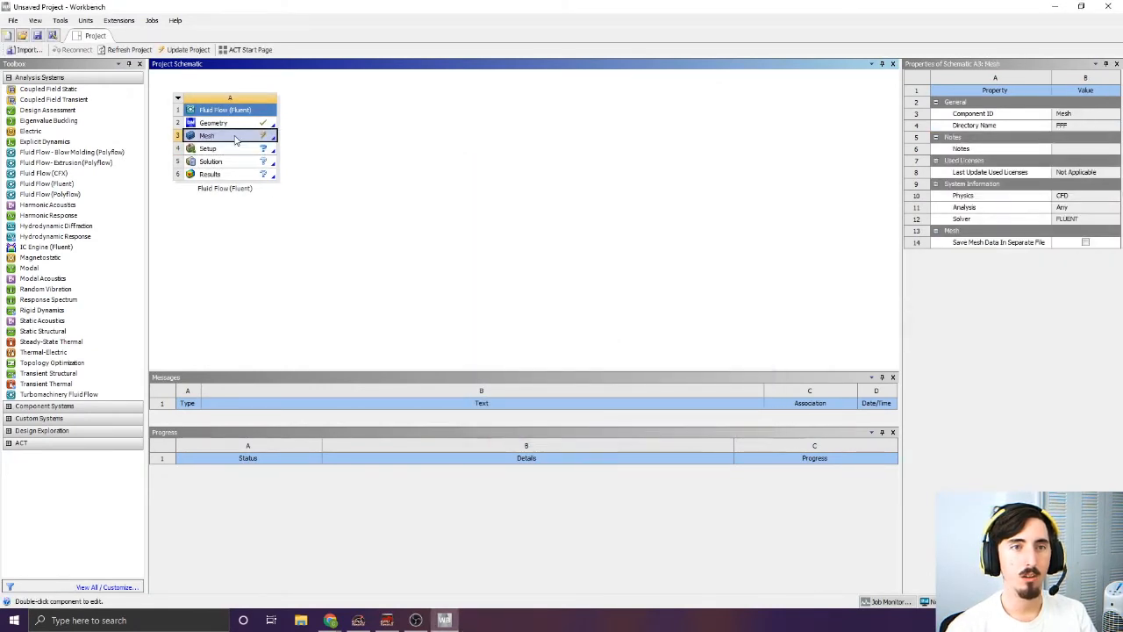
{"action": "right_click", "coordinate": [235, 138]}
{"action": "left_click", "coordinate": [258, 198]}
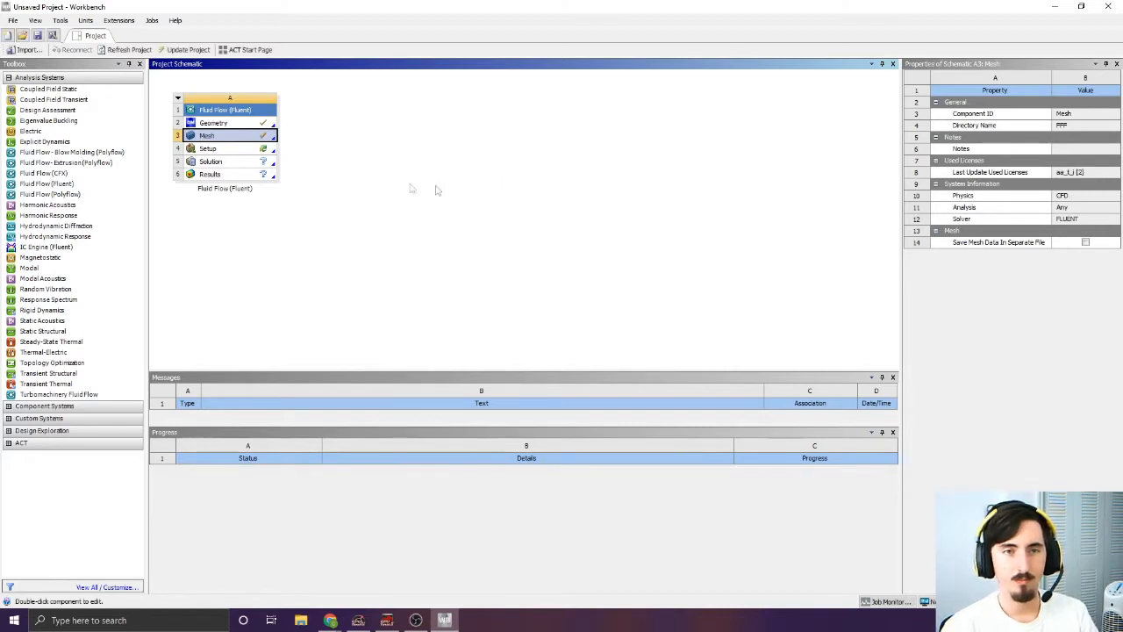
Open the Setup component of the Fluid Flow system and start Fluent with Double Precision enabled
{"action": "double_click", "coordinate": [262, 151]}
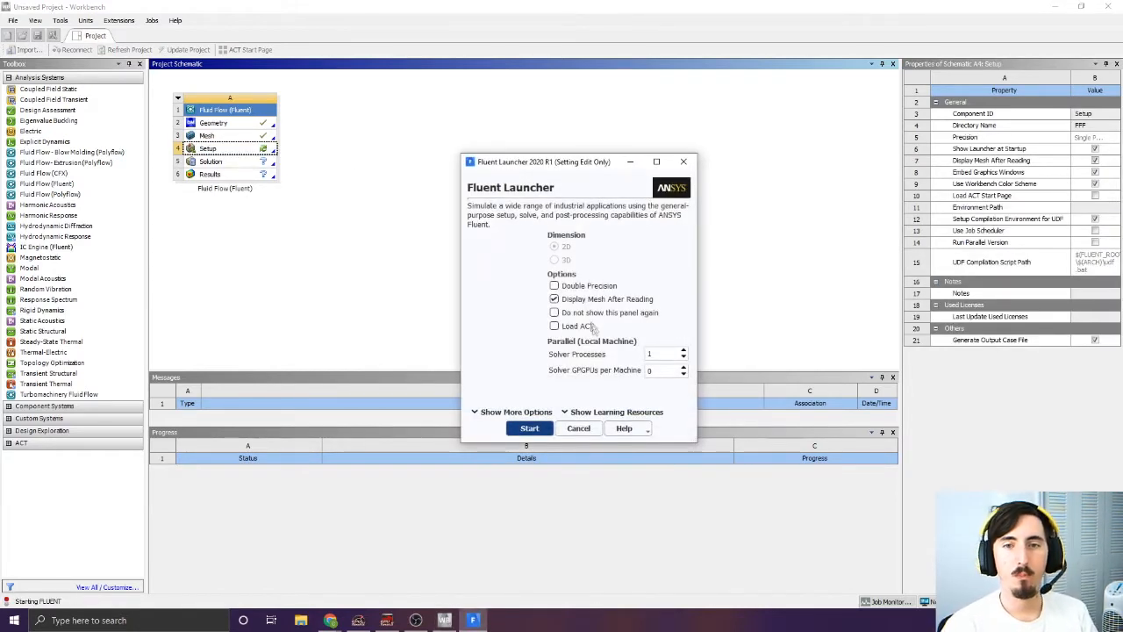
{"action": "left_click", "coordinate": [554, 286]}
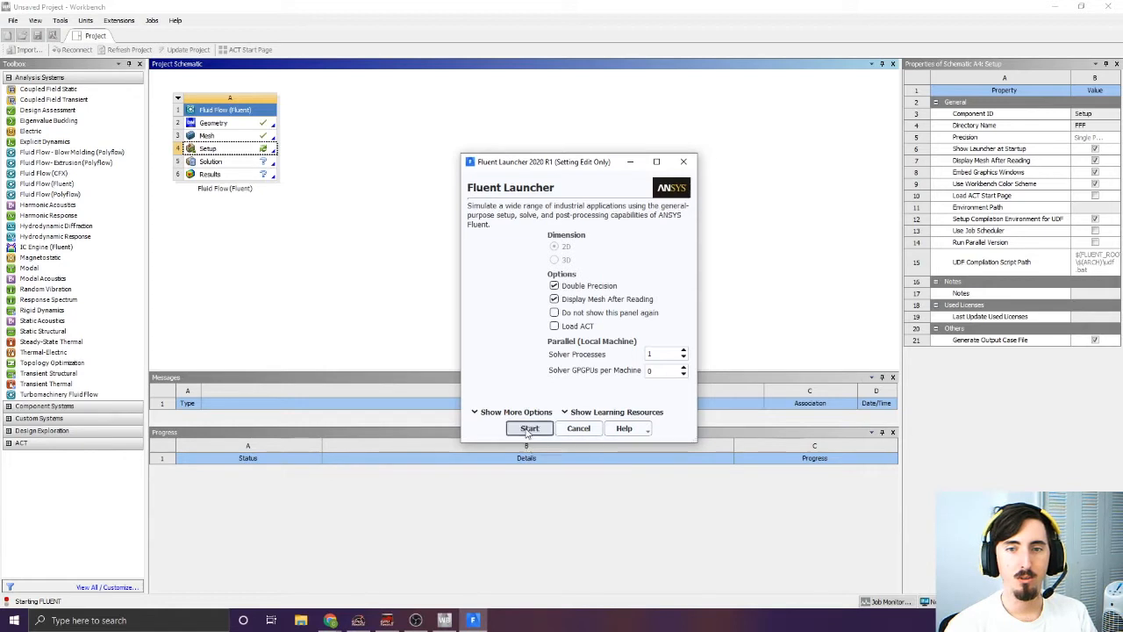
{"action": "left_click", "coordinate": [521, 434]}
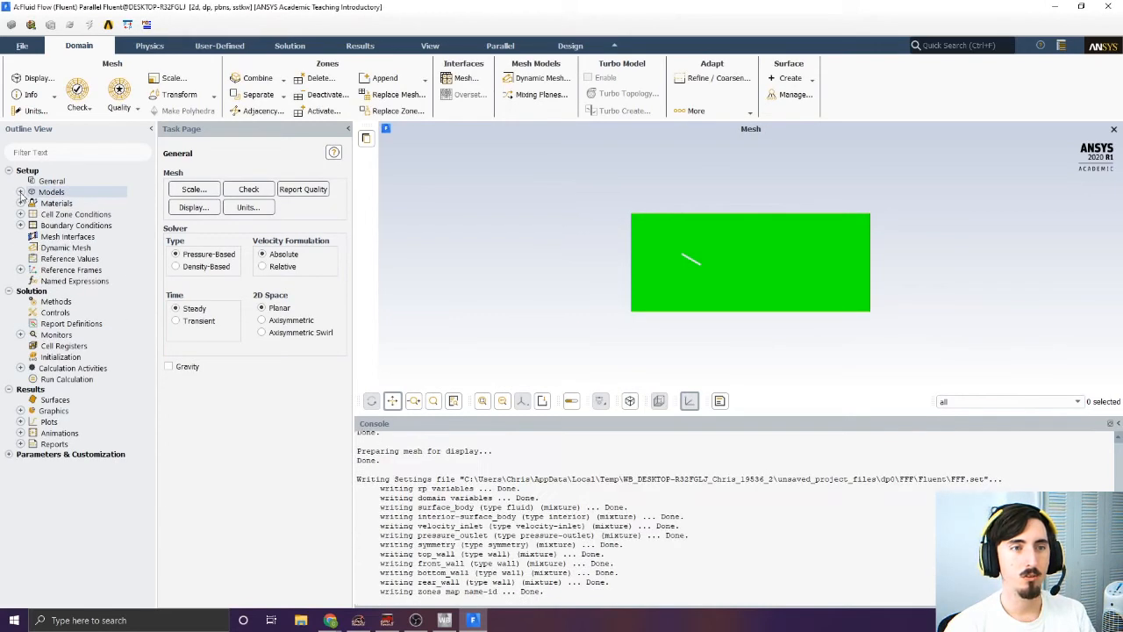
Set the viscous model to Standard k-epsilon (2 eqn) with Enhanced Wall Treatment and Pressure Gradient Effects enabled
{"action": "left_click", "coordinate": [20, 191]}
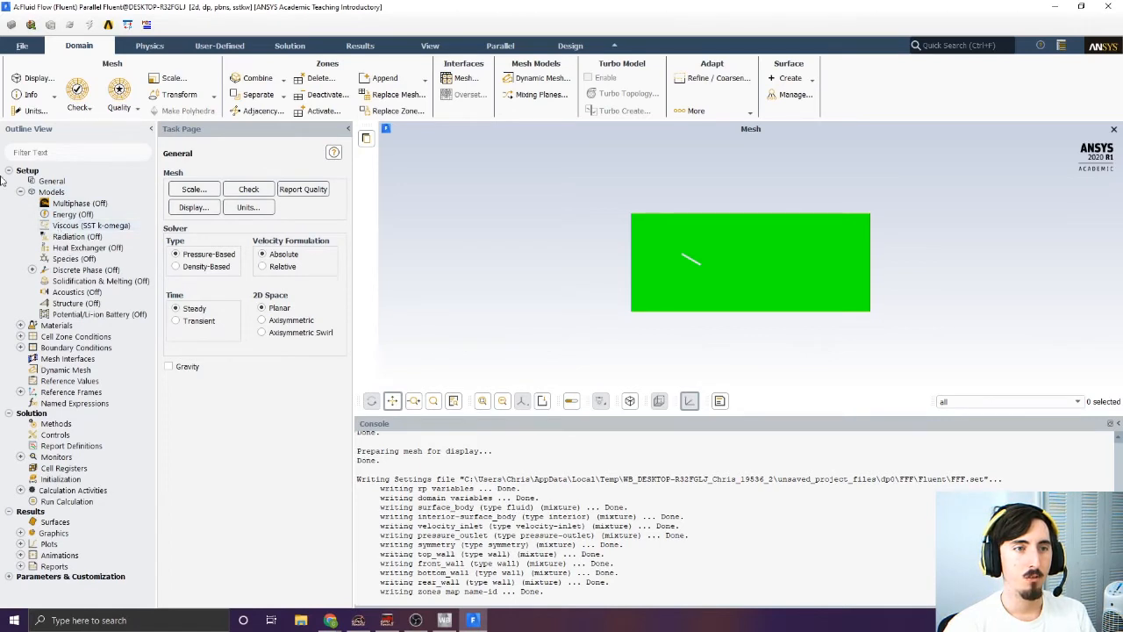
{"action": "double_click", "coordinate": [94, 226]}
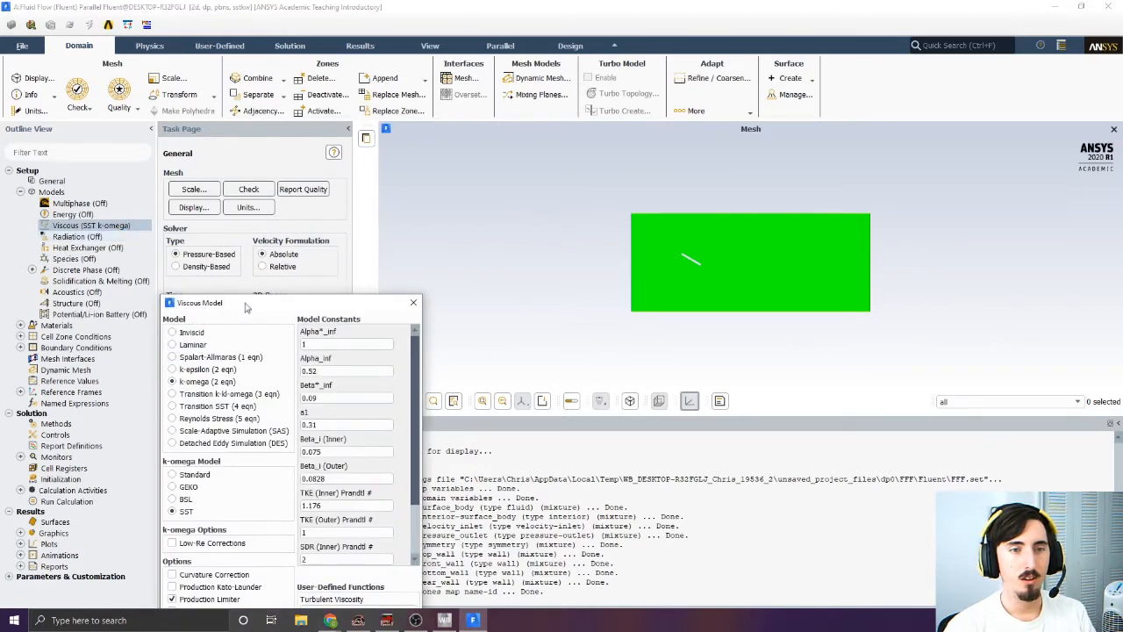
{"action": "left_click_drag", "start_coordinate": [245, 308], "coordinate": [244, 221]}
{"action": "left_click", "coordinate": [202, 282]}
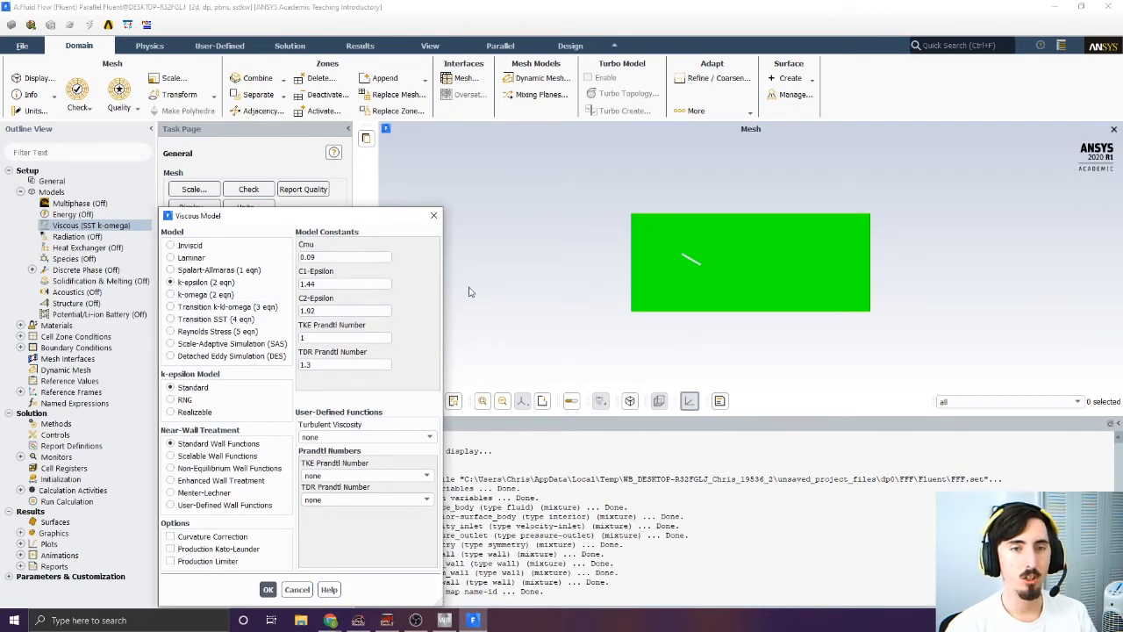
{"action": "left_click", "coordinate": [234, 482]}
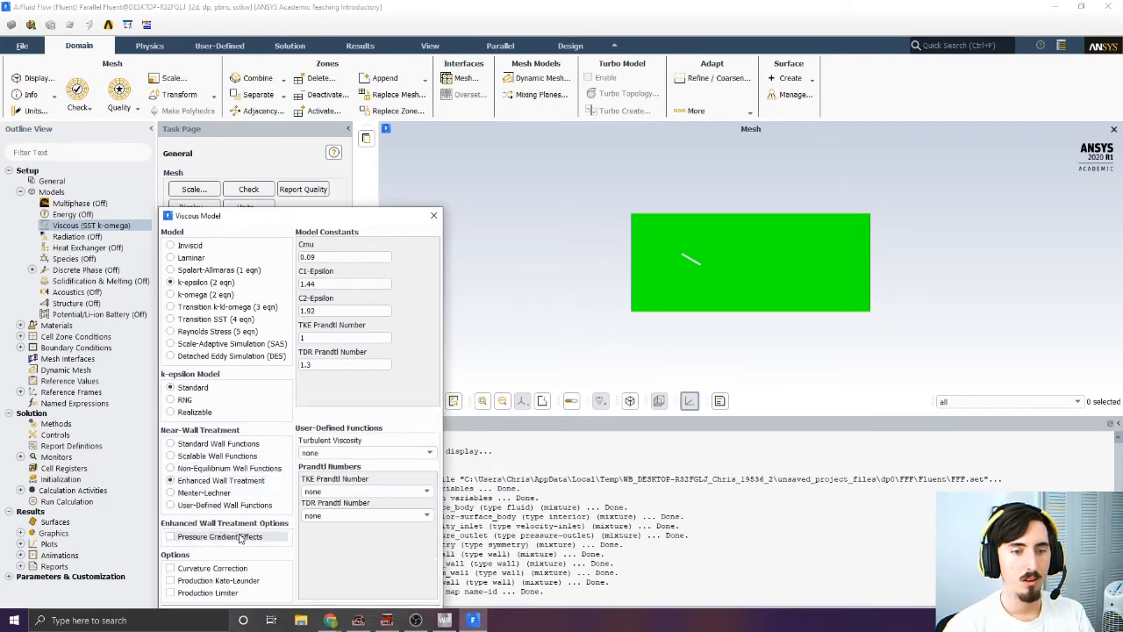
{"action": "left_click_drag", "start_coordinate": [286, 216], "coordinate": [280, 96]}
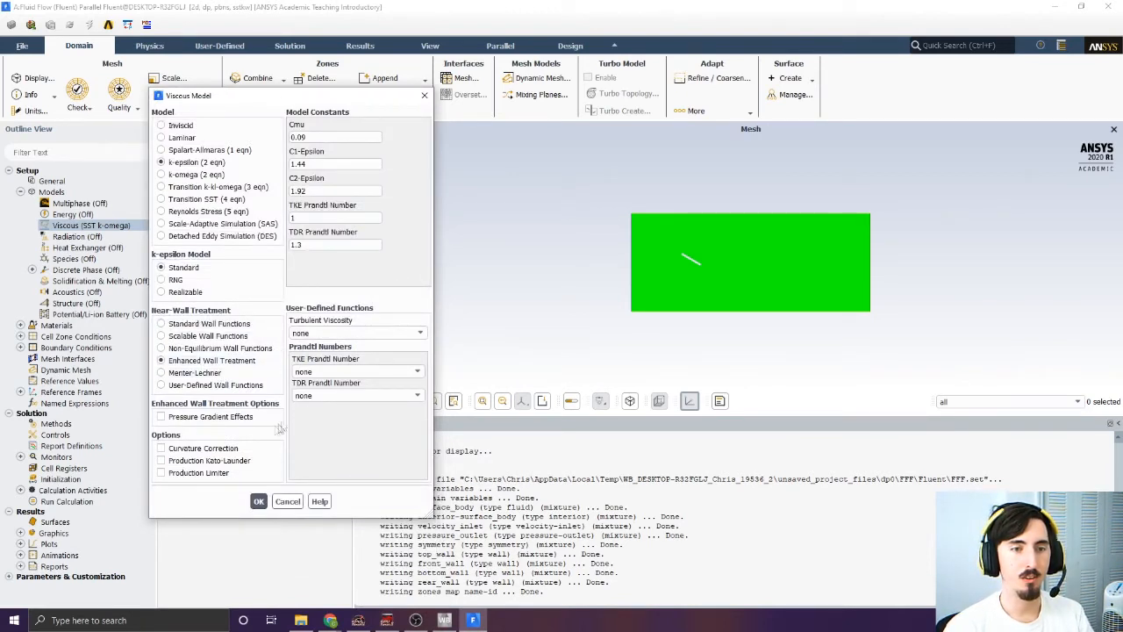
{"action": "left_click", "coordinate": [162, 417]}
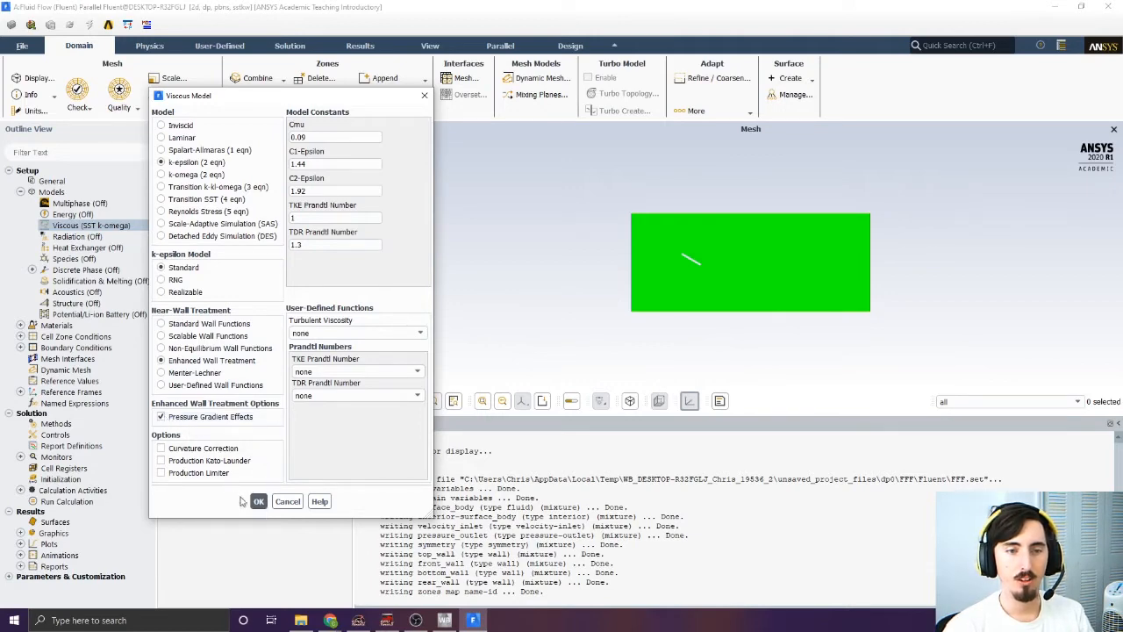
{"action": "left_click", "coordinate": [258, 501]}
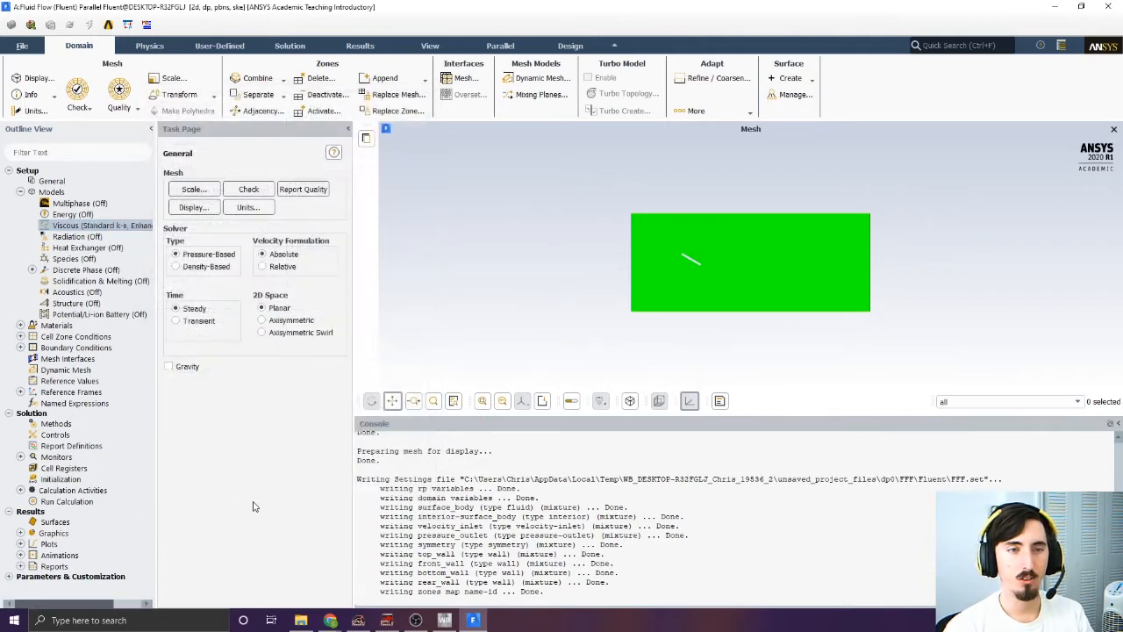
Examine the density and viscosity settings of the fluid material air
{"action": "left_click", "coordinate": [21, 193]}
{"action": "left_click", "coordinate": [20, 202]}
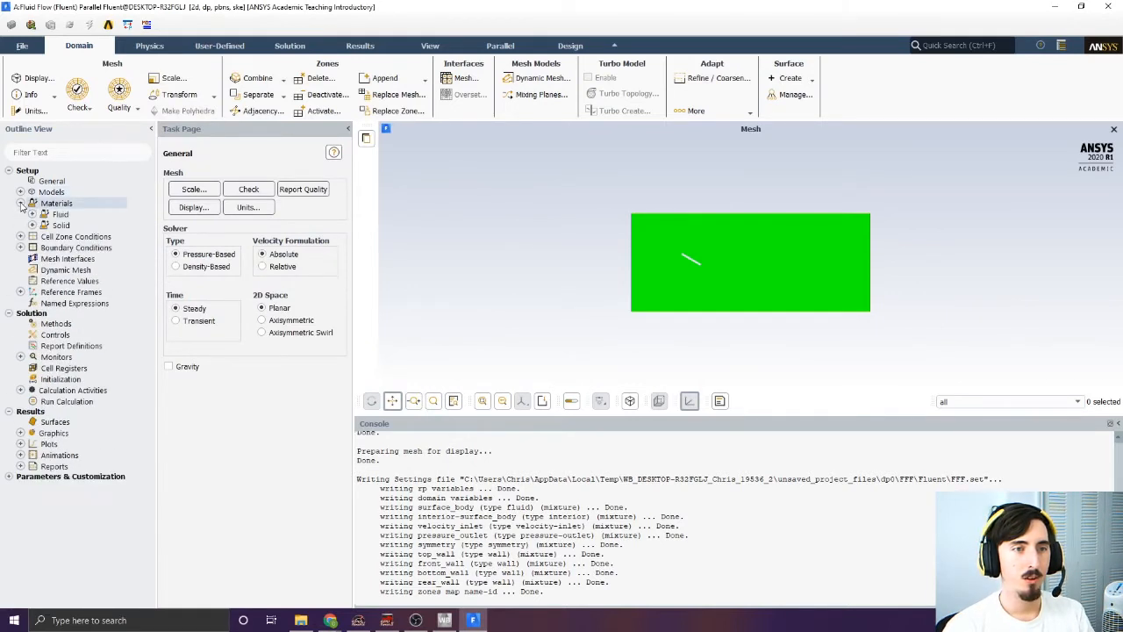
{"action": "left_click", "coordinate": [32, 214]}
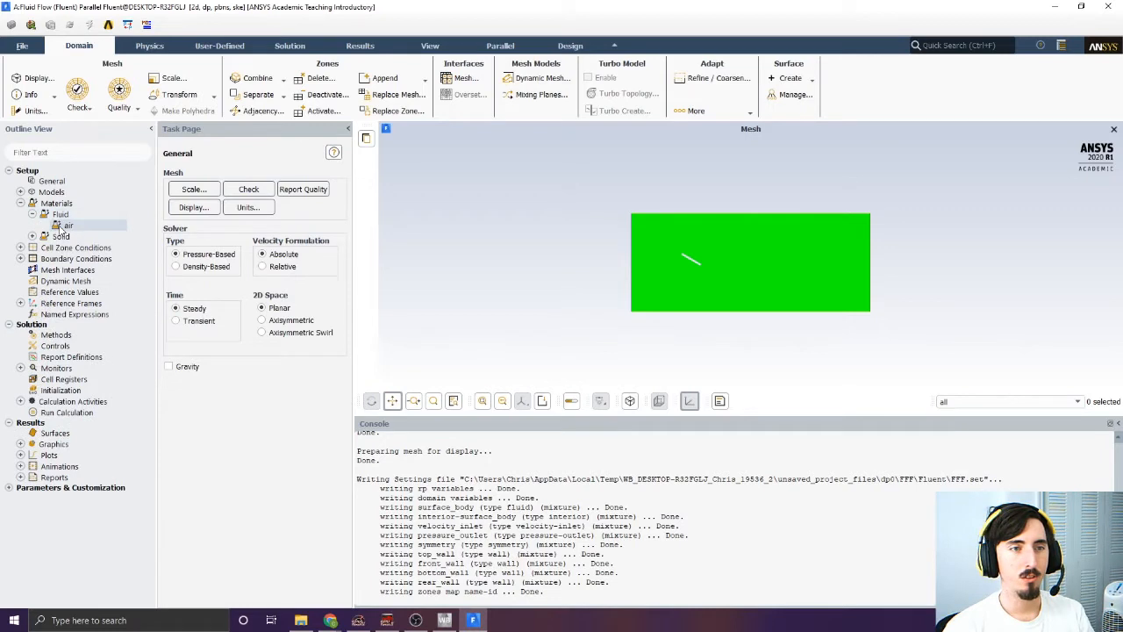
{"action": "double_click", "coordinate": [65, 226]}
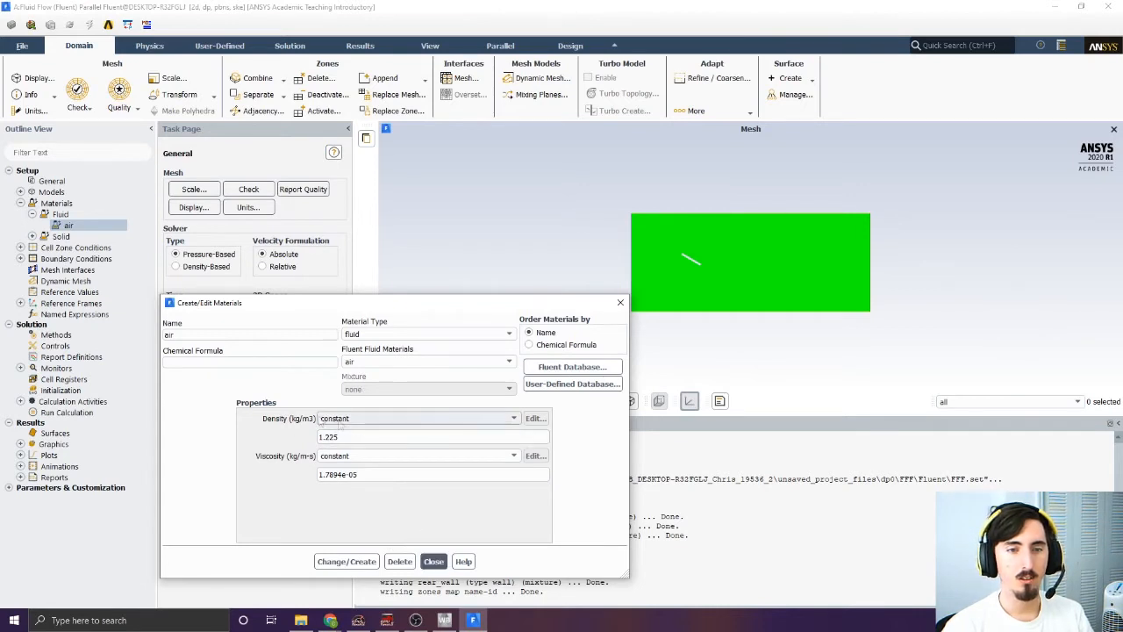
{"action": "left_click", "coordinate": [433, 561]}
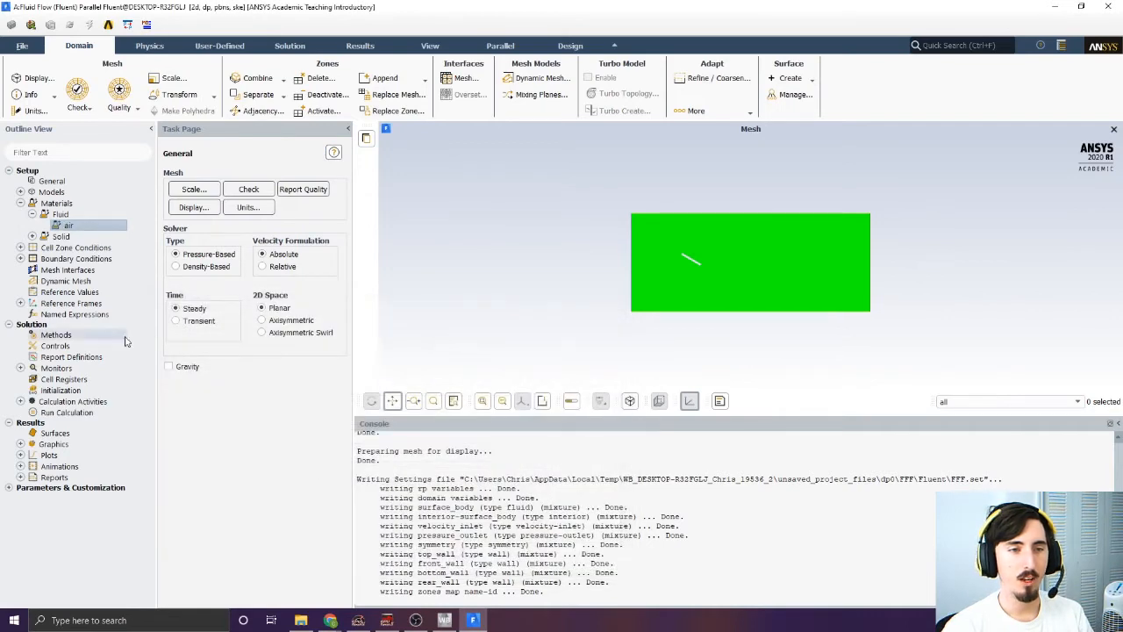
{"action": "left_click", "coordinate": [32, 214]}
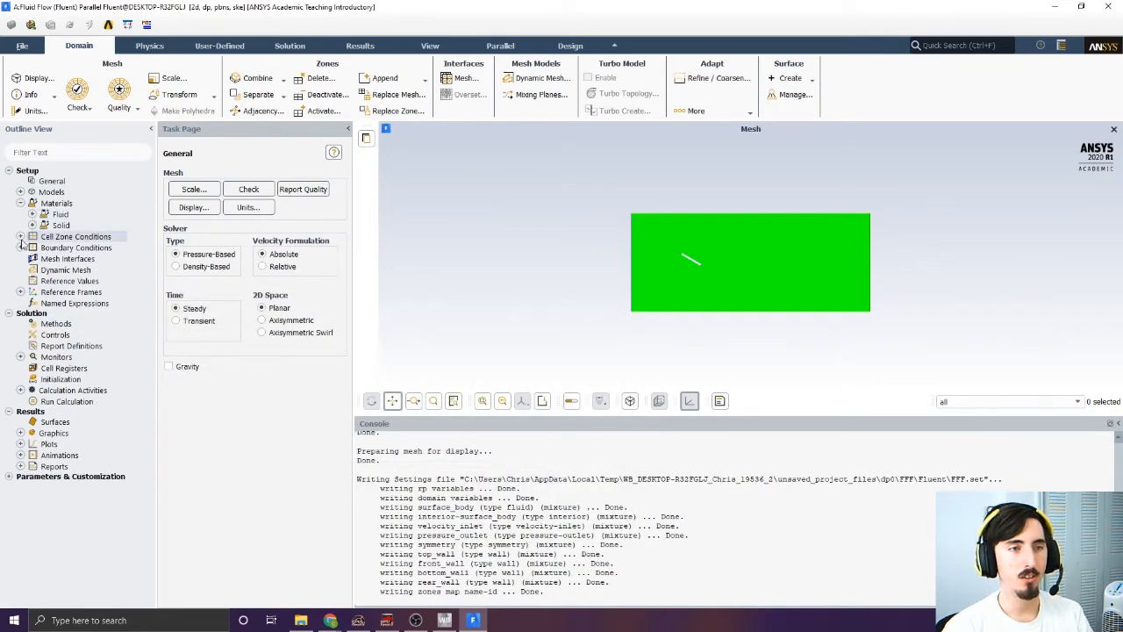
Set the velocity magnitude of the velocity_inlet boundary condition to 15 m/s
{"action": "left_click", "coordinate": [21, 248]}
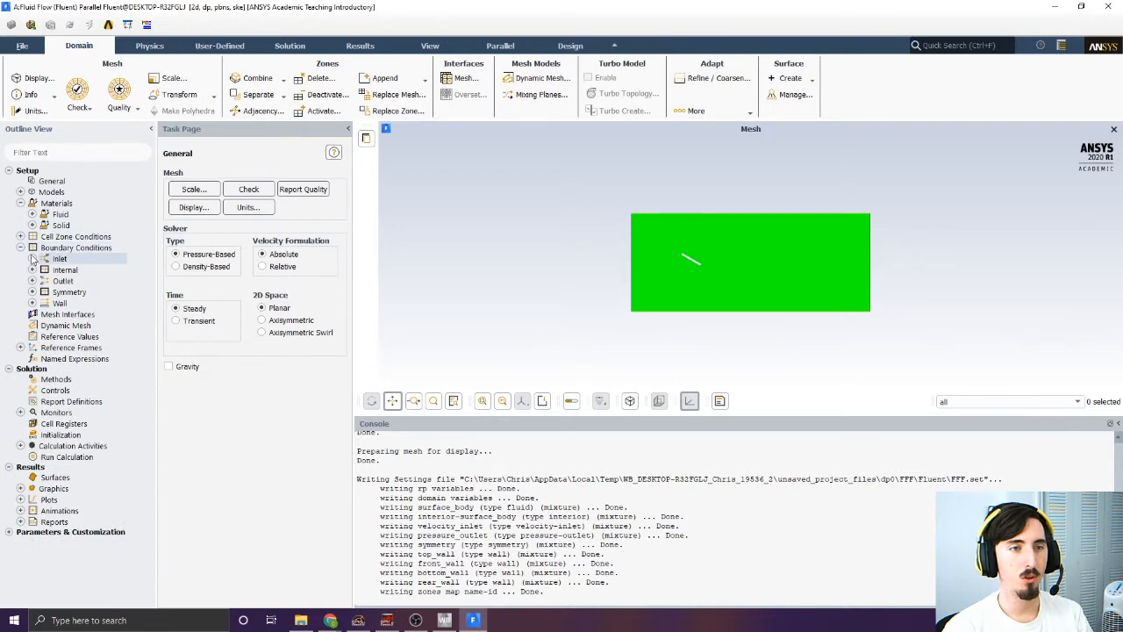
{"action": "left_click", "coordinate": [33, 259]}
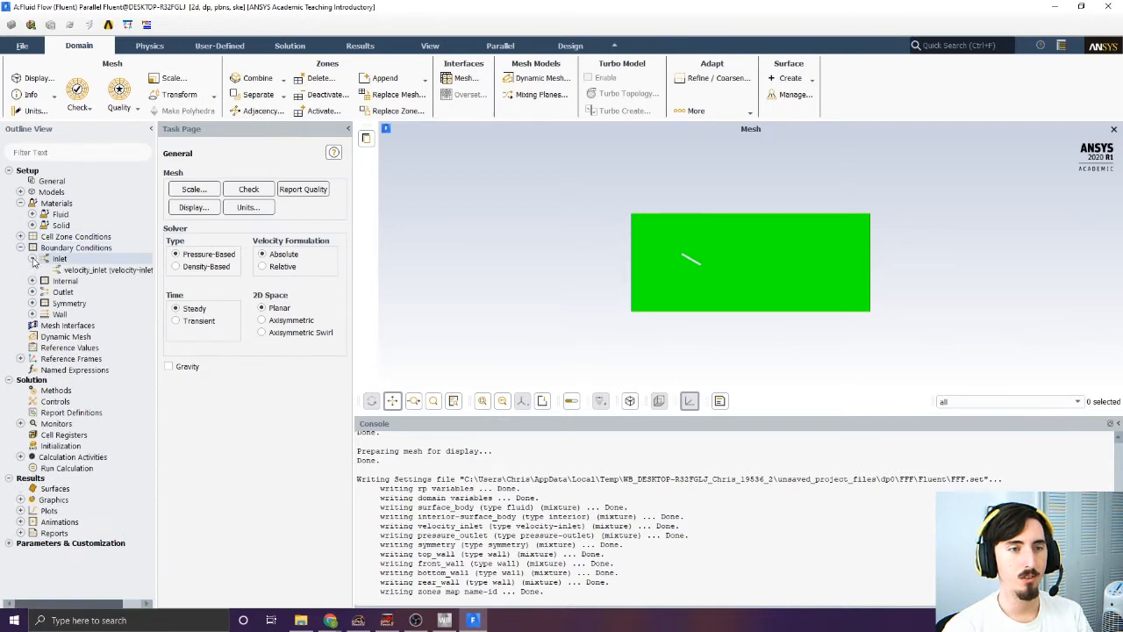
{"action": "double_click", "coordinate": [103, 271]}
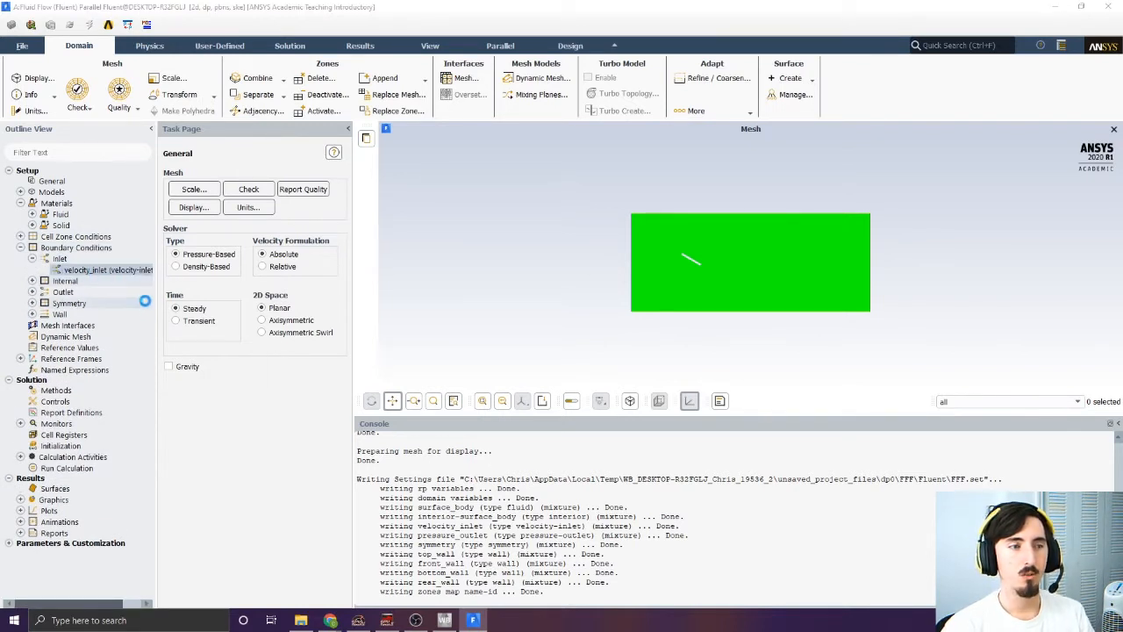
{"action": "left_click", "coordinate": [315, 402]}
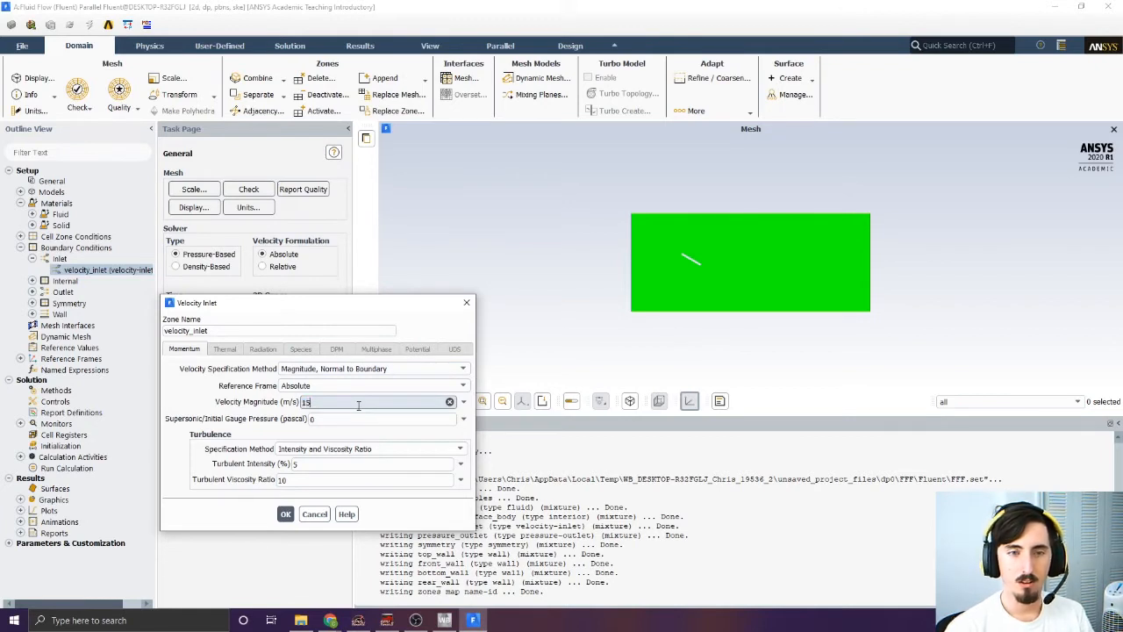
{"action": "type", "text": "15"}
{"action": "left_click", "coordinate": [285, 513]}
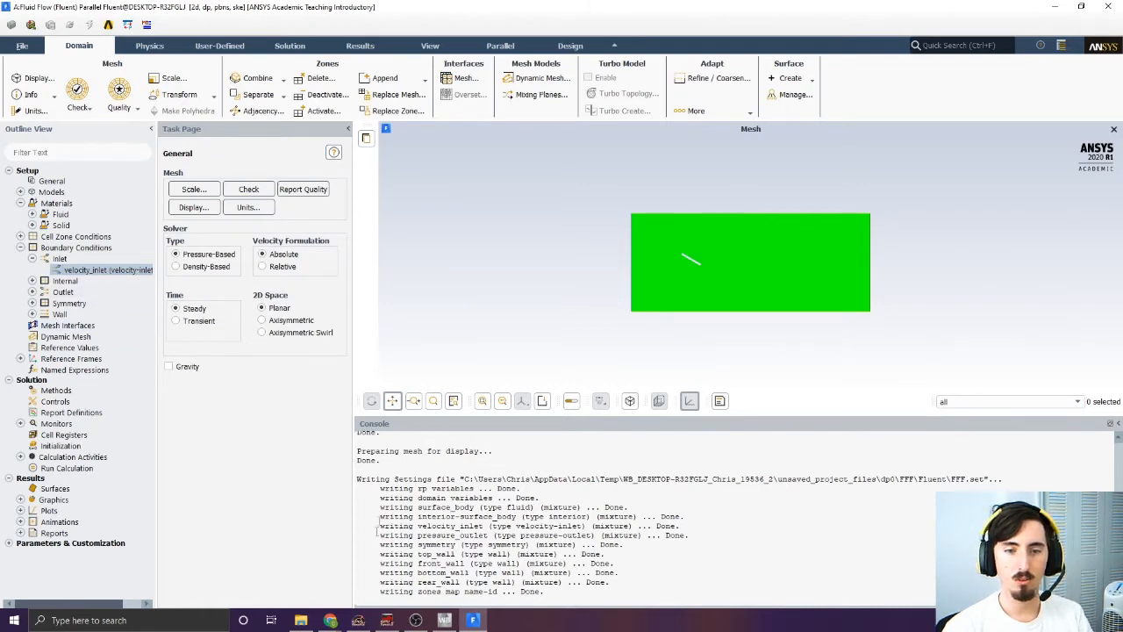
Switch to Paint and handwrite the Reynolds number formula Re = ρVh/μ near the canvas's upper edge
{"action": "left_click", "coordinate": [13, 620]}
{"action": "type", "text": "paint"}
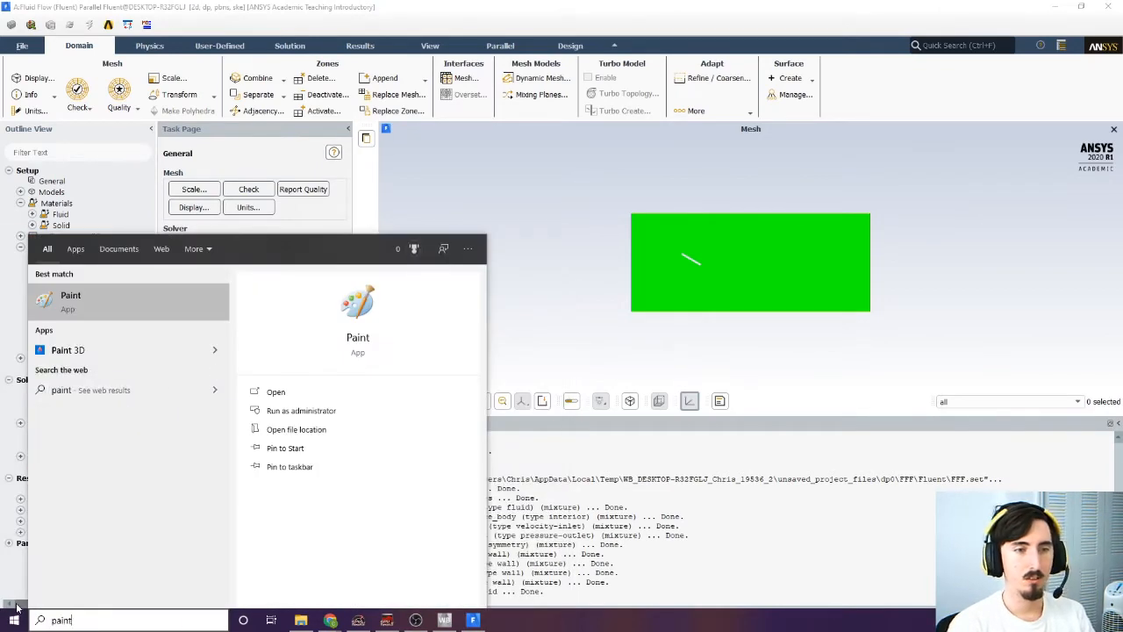
{"action": "key", "text": "Return"}
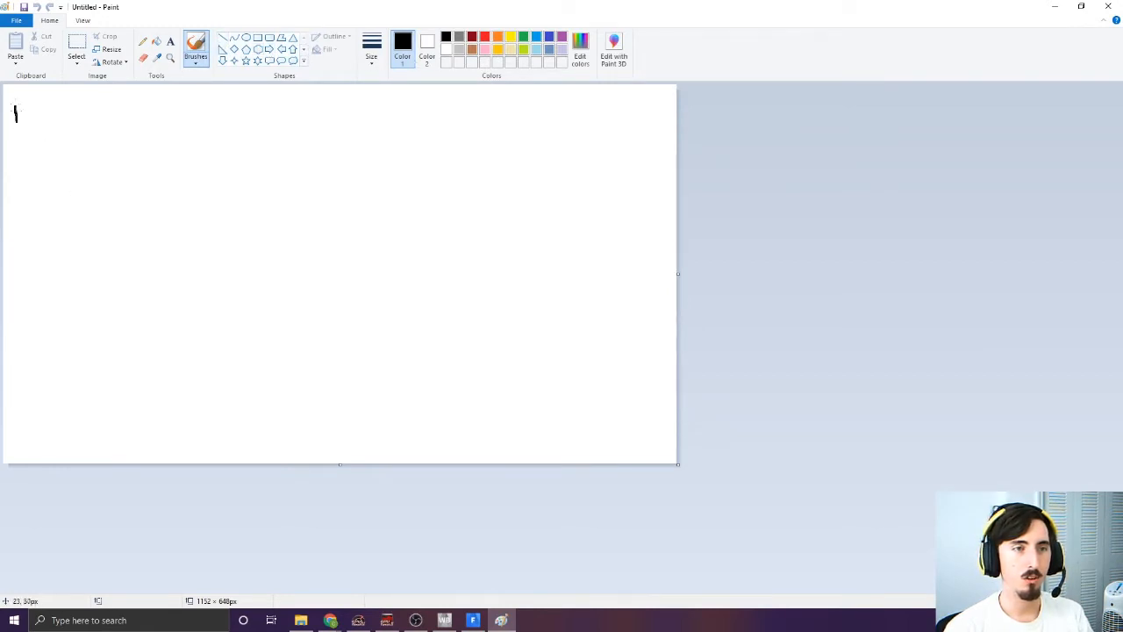
{"action": "left_click_drag", "start_coordinate": [32, 112], "coordinate": [30, 125]}
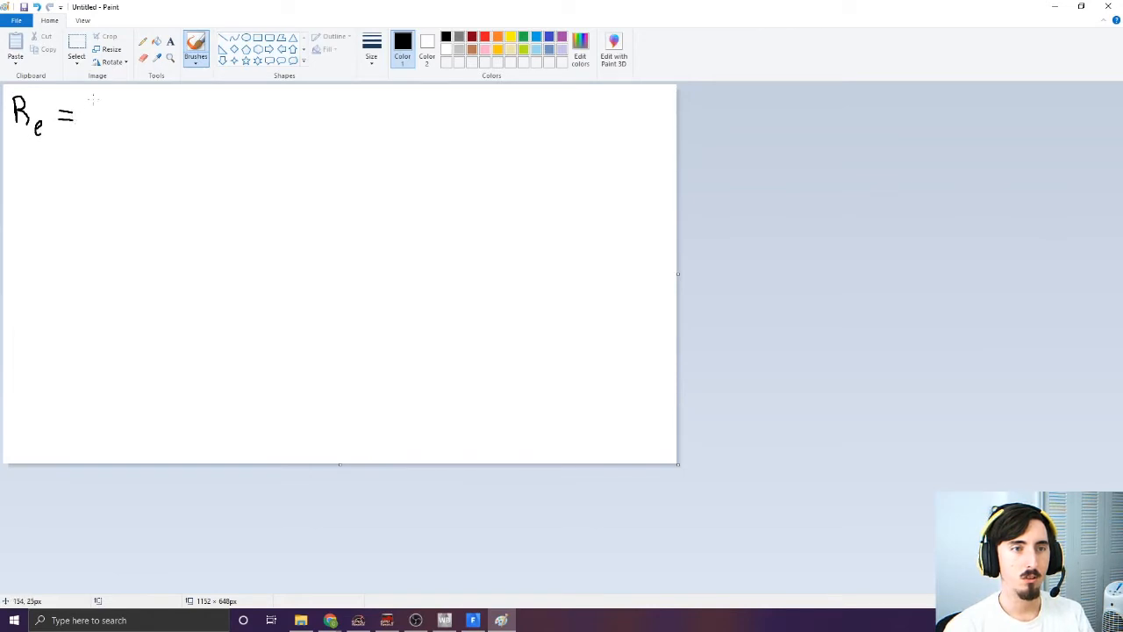
{"action": "left_click_drag", "start_coordinate": [107, 109], "coordinate": [85, 120]}
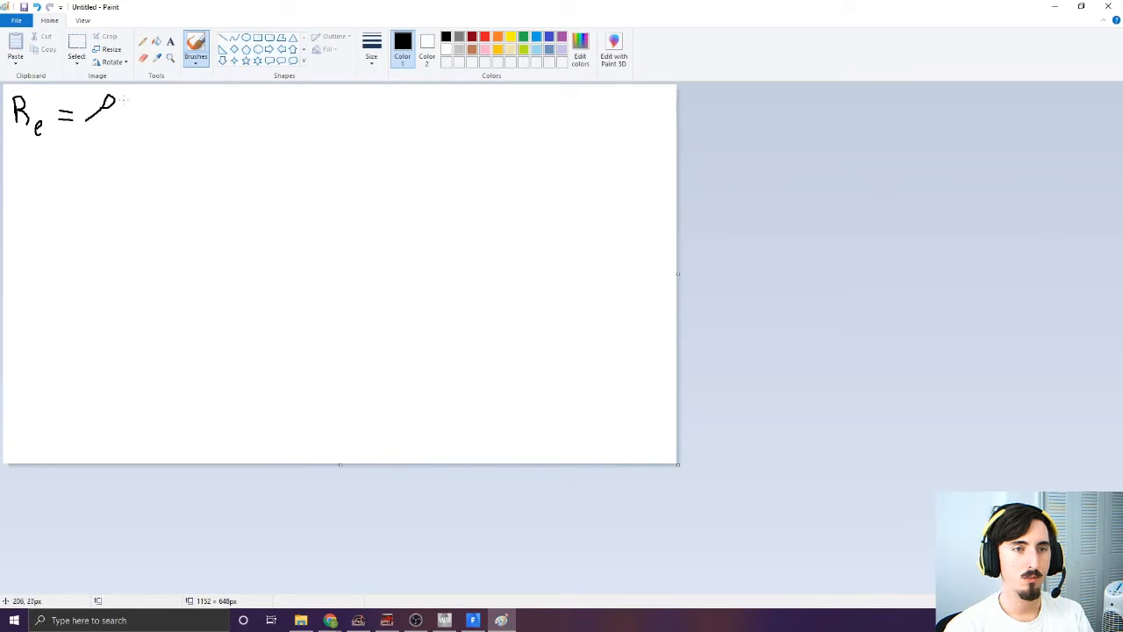
{"action": "left_click_drag", "start_coordinate": [129, 111], "coordinate": [140, 96]}
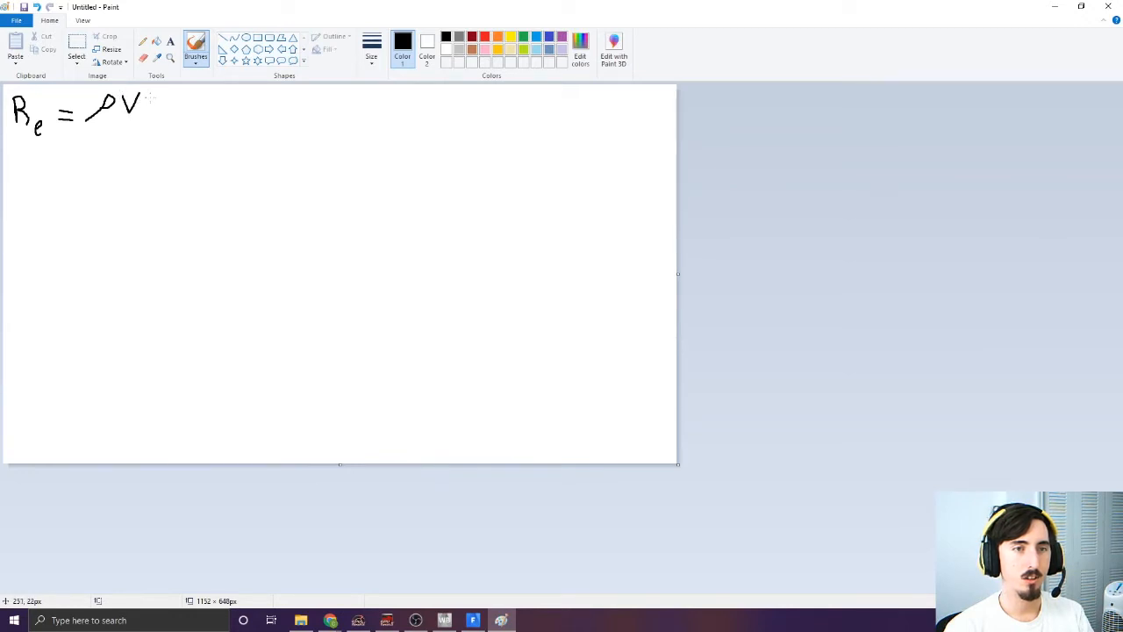
{"action": "left_click_drag", "start_coordinate": [150, 97], "coordinate": [150, 115]}
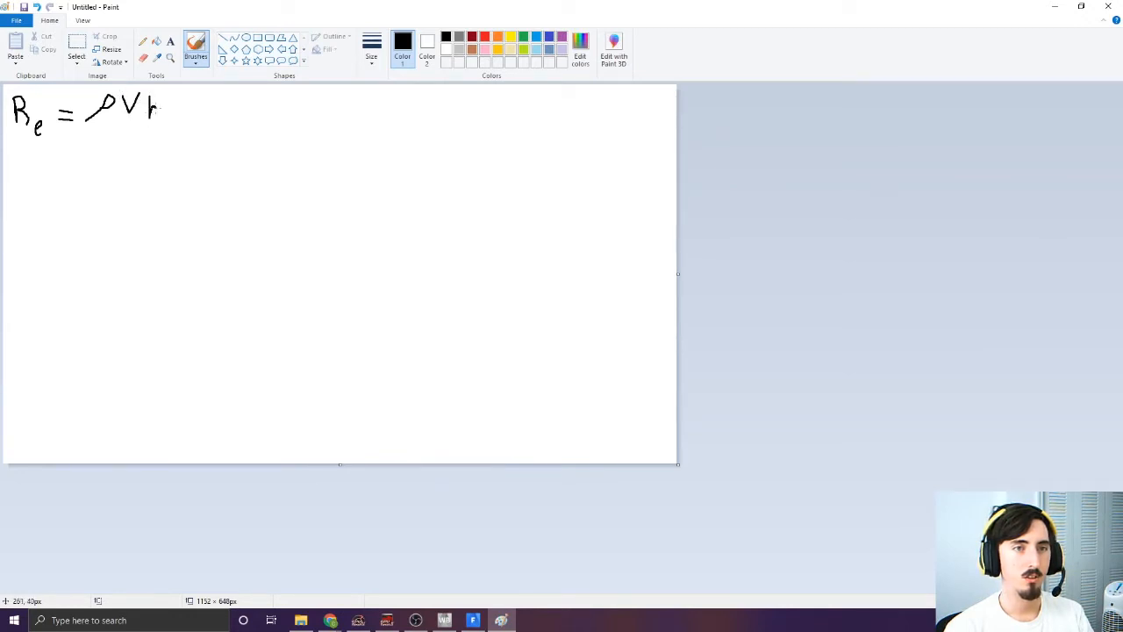
{"action": "left_click_drag", "start_coordinate": [91, 135], "coordinate": [180, 135]}
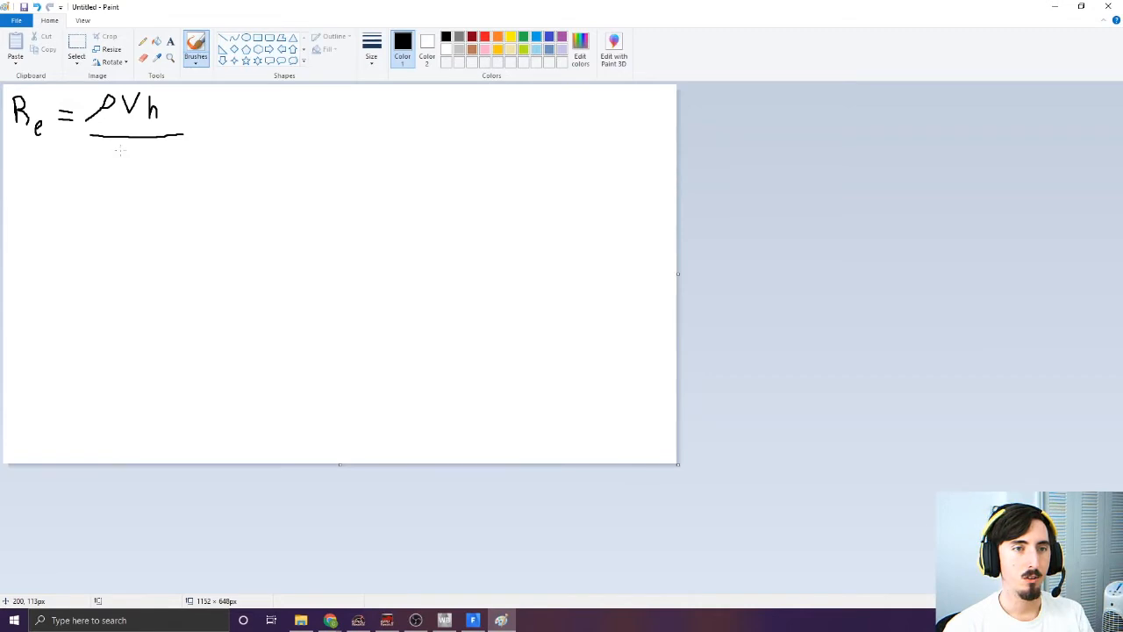
{"action": "left_click_drag", "start_coordinate": [122, 157], "coordinate": [141, 165]}
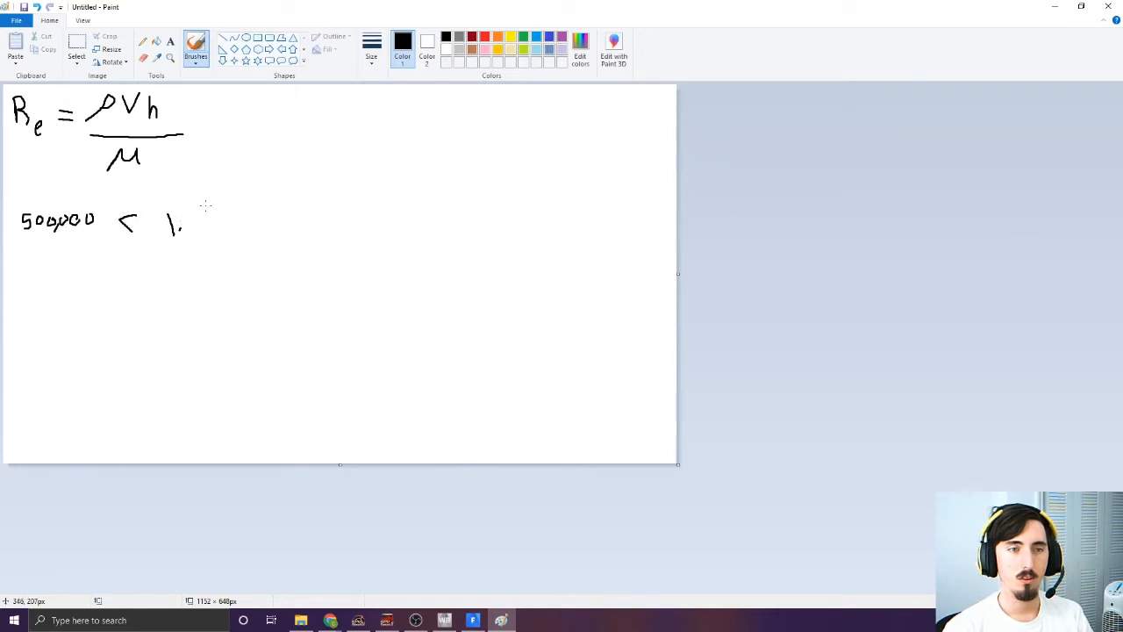
Complete the handwritten inequality after 500,000 < with the numerator 1.225 x V x .5m, a fraction bar and a kg note above
{"action": "left_click_drag", "start_coordinate": [187, 213], "coordinate": [192, 230]}
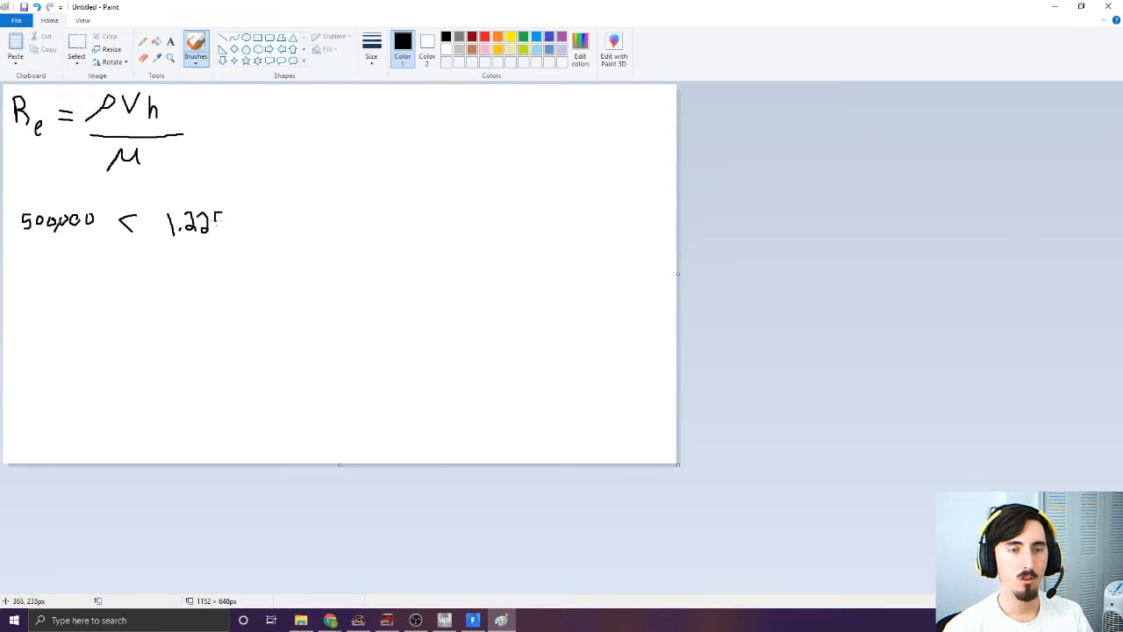
{"action": "left_click_drag", "start_coordinate": [240, 223], "coordinate": [231, 229]}
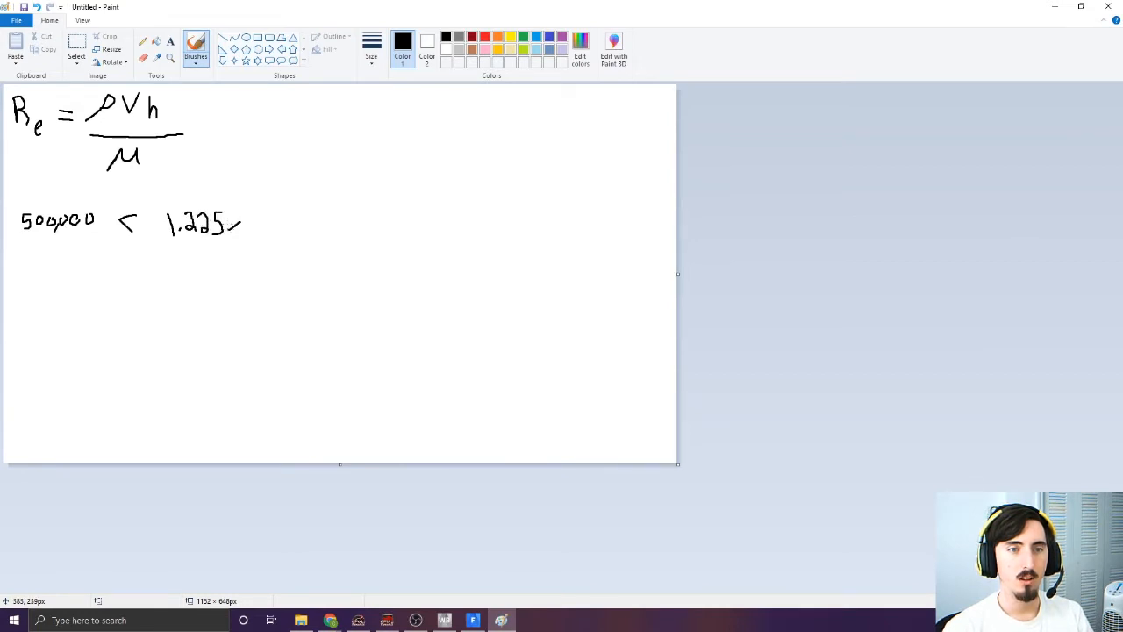
{"action": "mouse_move", "coordinate": [248, 208]}
{"action": "left_mouse_down"}
{"action": "mouse_move", "coordinate": [277, 218]}
{"action": "mouse_move", "coordinate": [278, 207]}
{"action": "mouse_move", "coordinate": [292, 239]}
{"action": "left_mouse_up"}
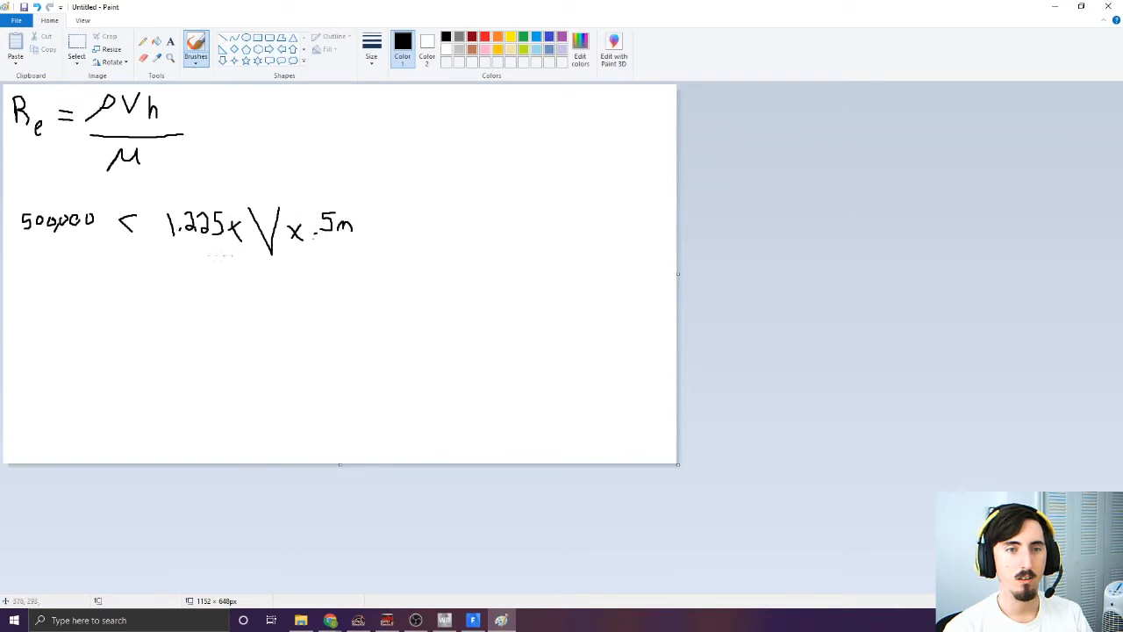
{"action": "left_click_drag", "start_coordinate": [156, 258], "coordinate": [364, 261]}
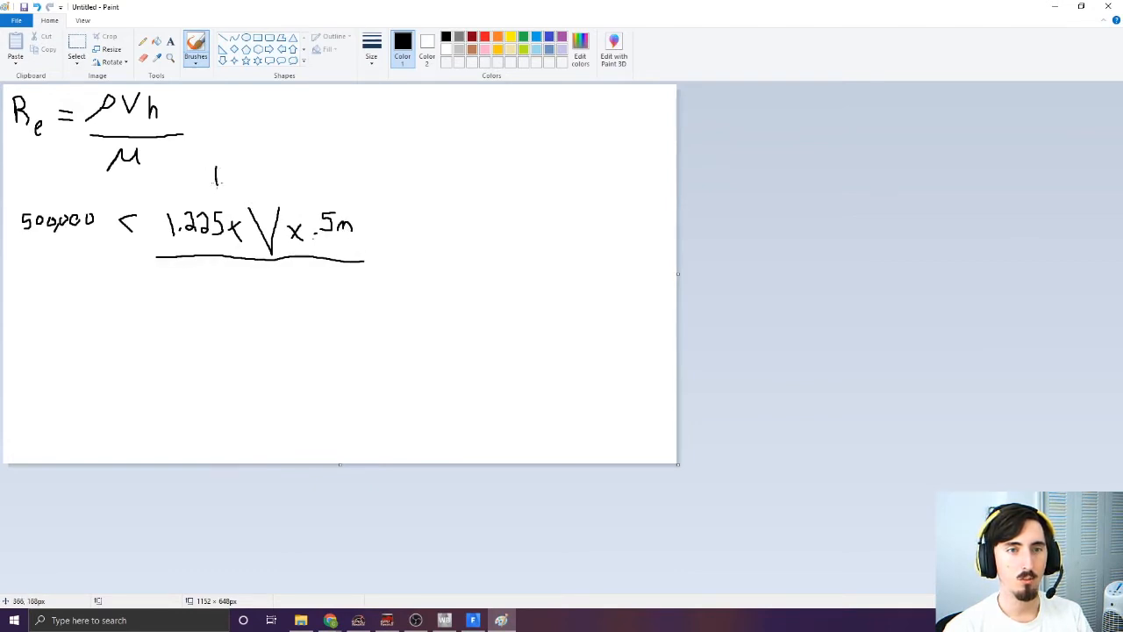
{"action": "left_click_drag", "start_coordinate": [231, 180], "coordinate": [228, 184]}
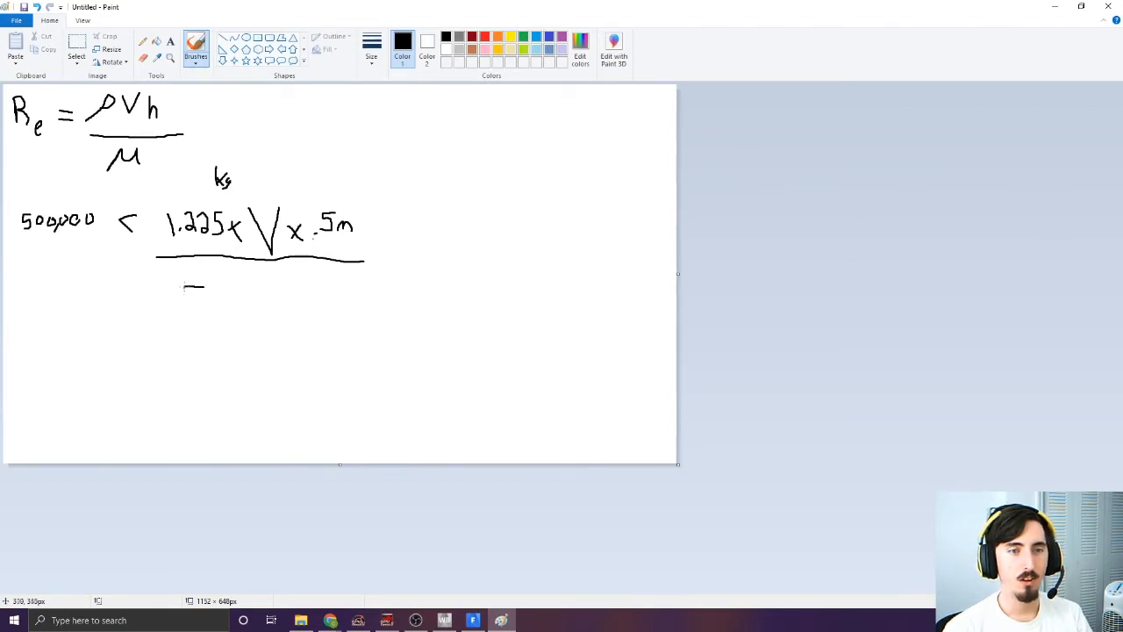
{"action": "left_click_drag", "start_coordinate": [184, 296], "coordinate": [181, 311]}
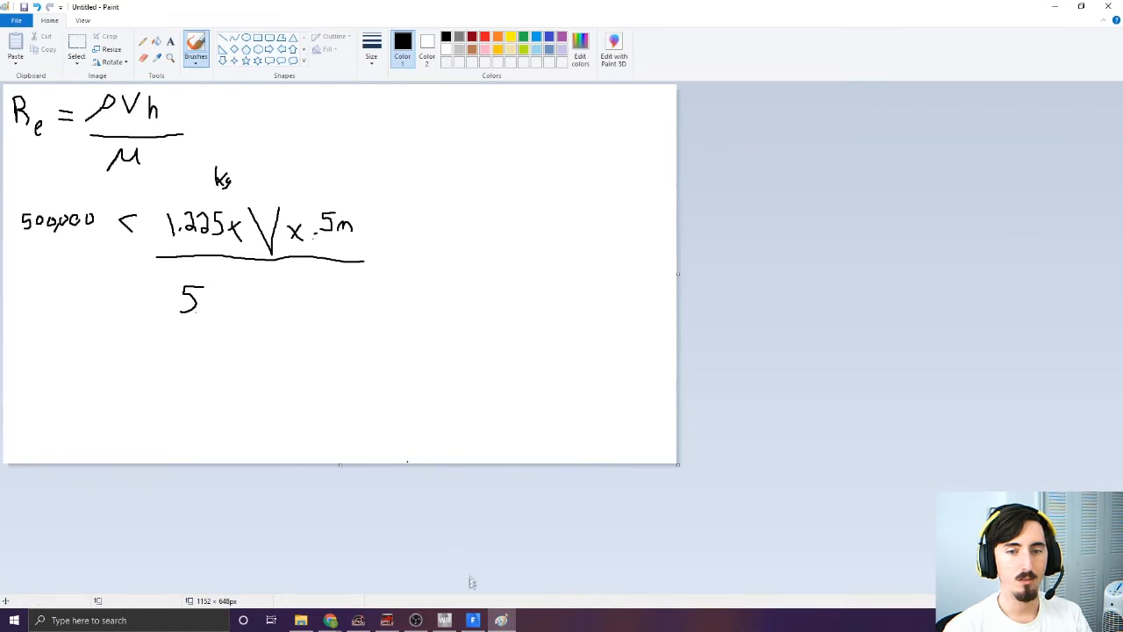
Switch to Fluent and examine the viscosity of the fluid material air
{"action": "left_click", "coordinate": [472, 620]}
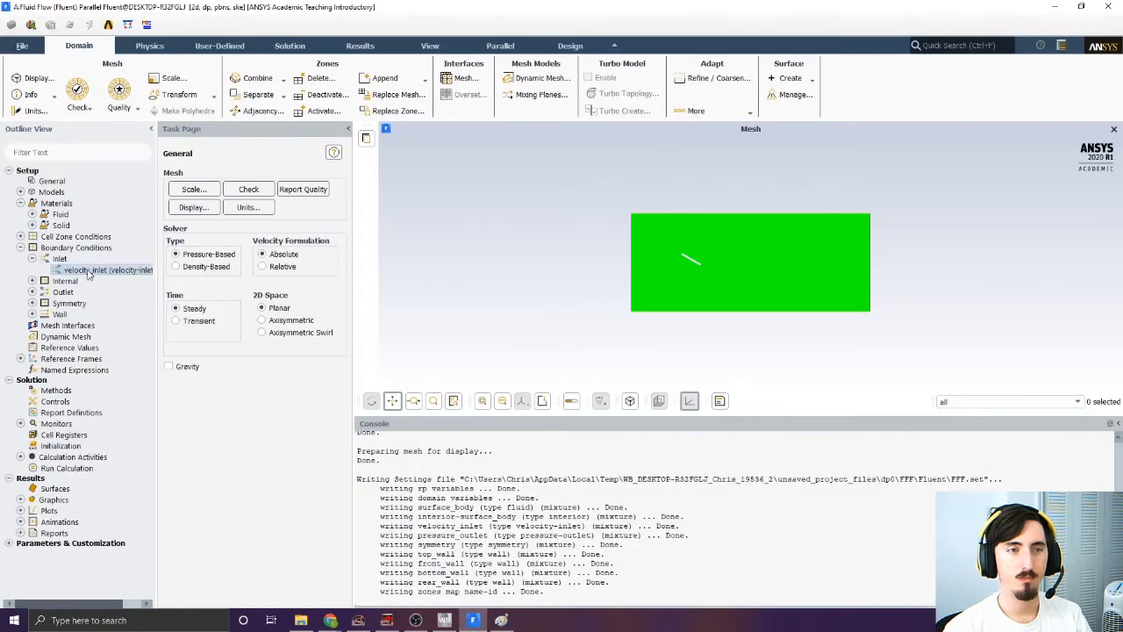
{"action": "left_click", "coordinate": [32, 215]}
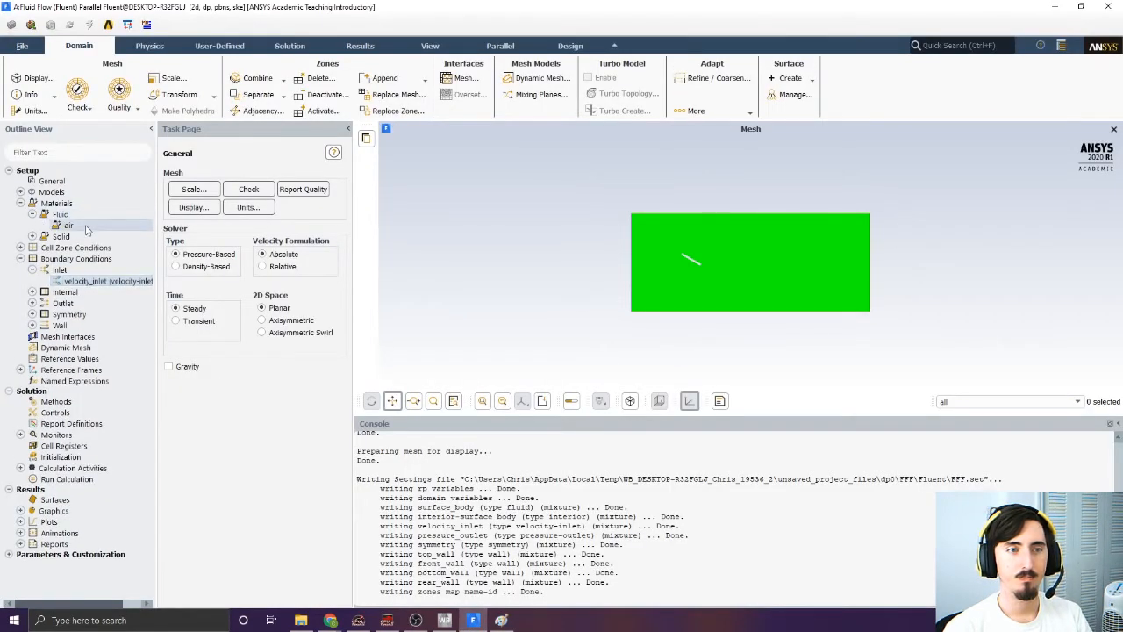
{"action": "double_click", "coordinate": [68, 225]}
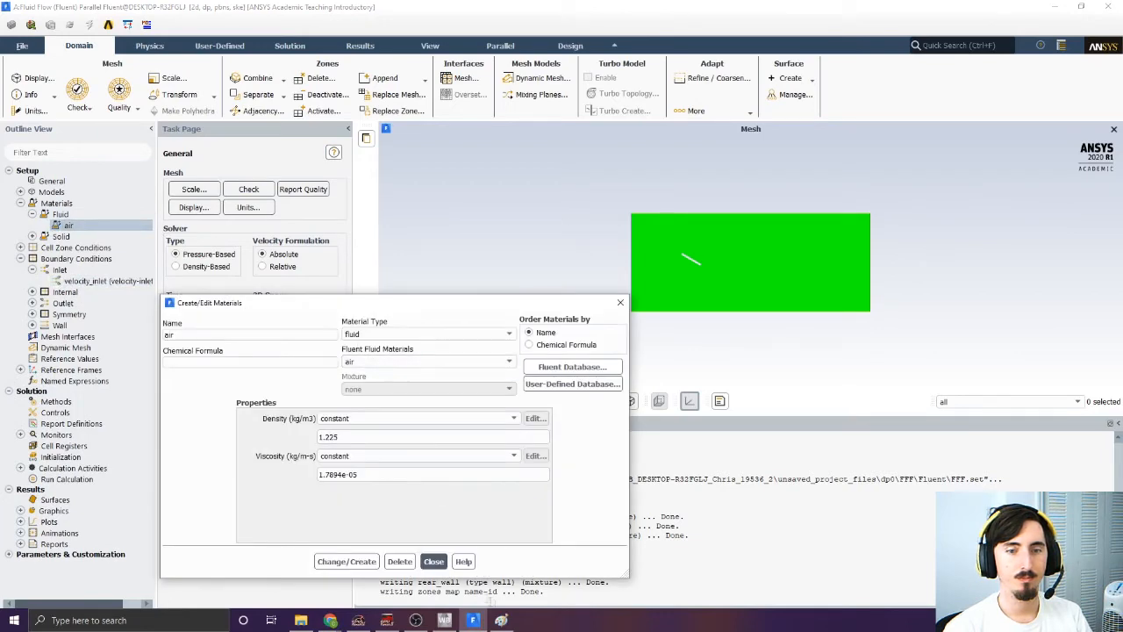
Switch to Paint, undo the last stroke beneath the fraction bar, and handwrite 1.7894e-5 as the denominator
{"action": "left_click", "coordinate": [501, 621]}
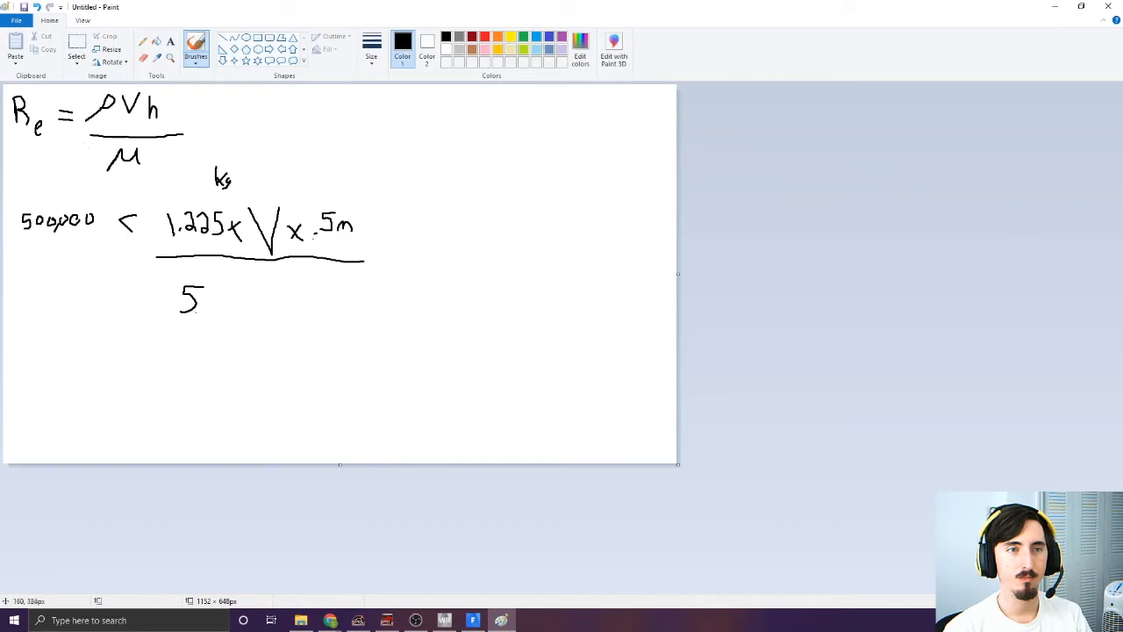
{"action": "key", "text": "ctrl+z"}
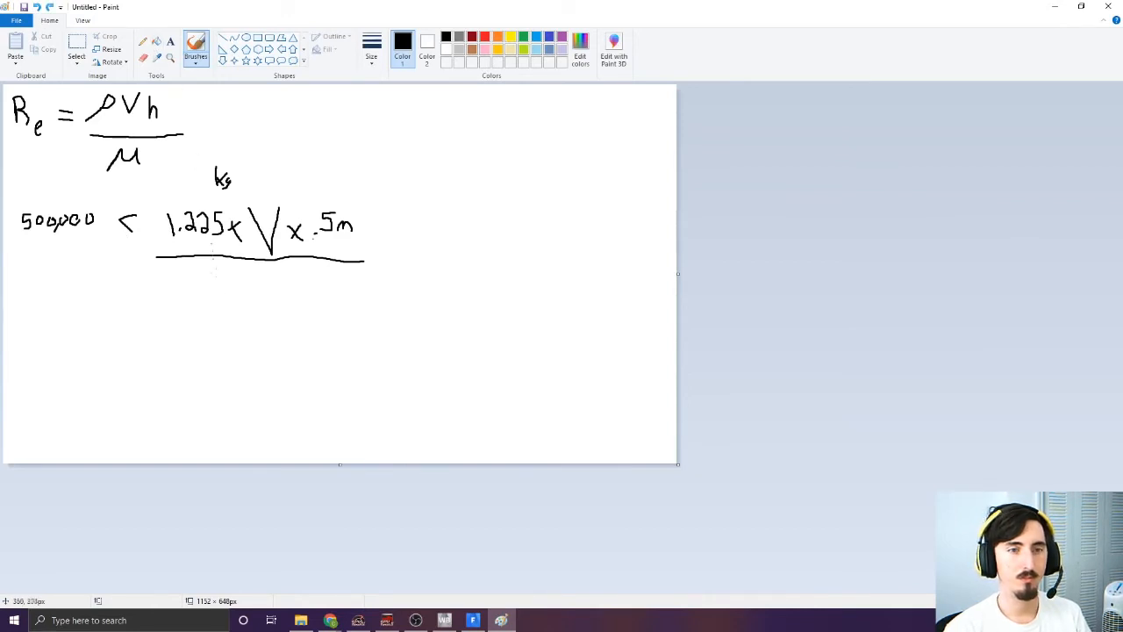
{"action": "mouse_move", "coordinate": [167, 275]}
{"action": "left_mouse_down"}
{"action": "mouse_move", "coordinate": [169, 300]}
{"action": "mouse_move", "coordinate": [180, 300]}
{"action": "mouse_move", "coordinate": [197, 273]}
{"action": "left_mouse_up"}
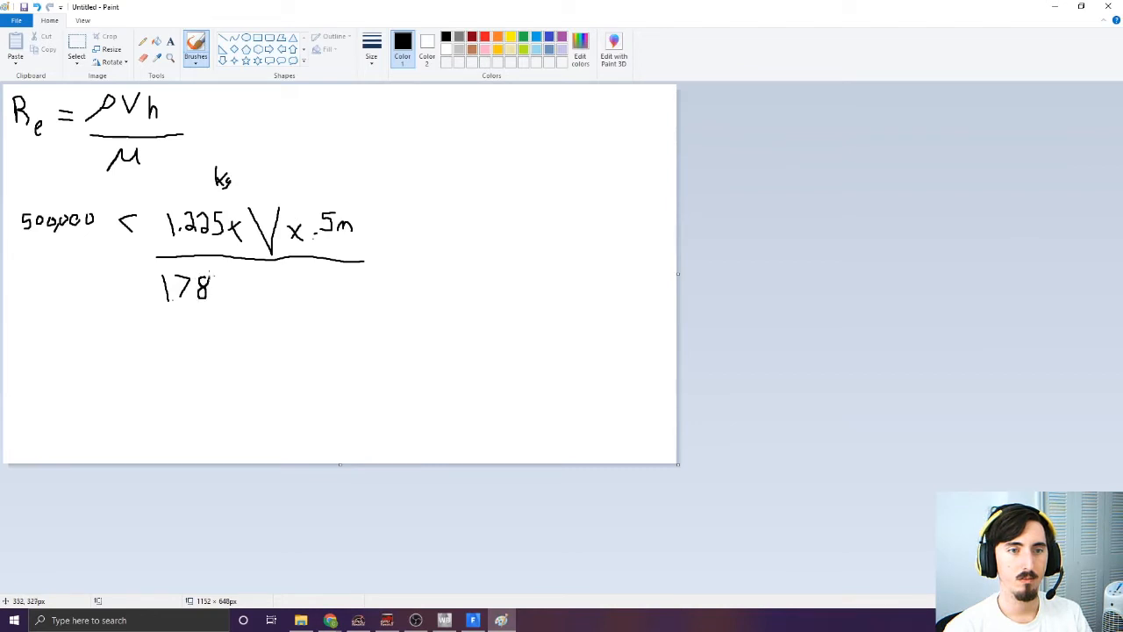
{"action": "left_click_drag", "start_coordinate": [235, 280], "coordinate": [237, 308]}
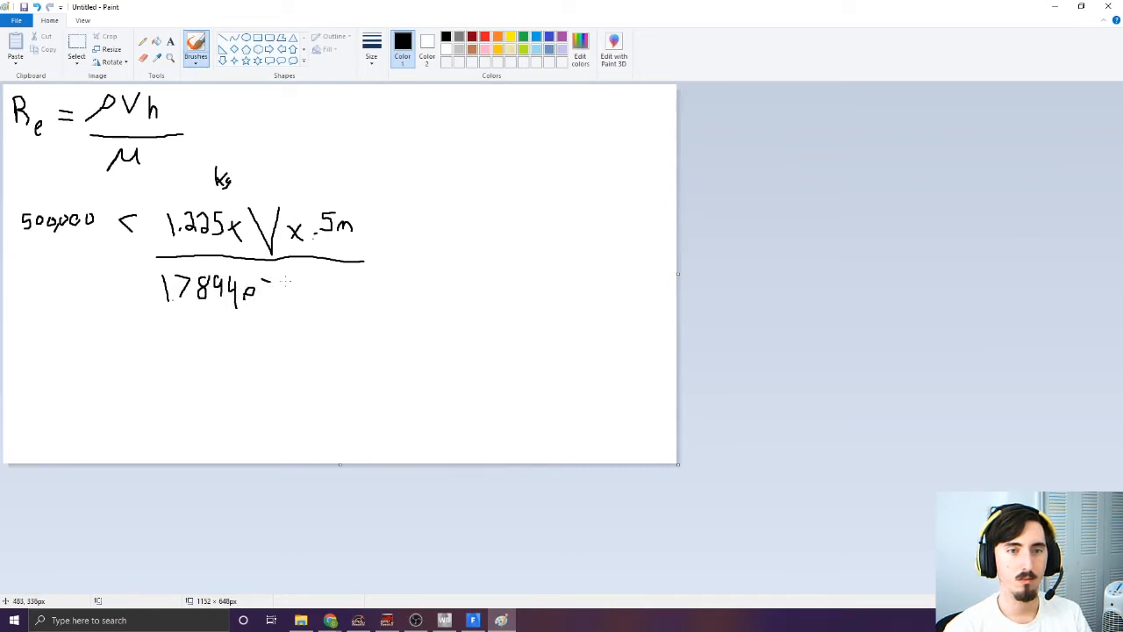
{"action": "left_click_drag", "start_coordinate": [275, 289], "coordinate": [272, 306]}
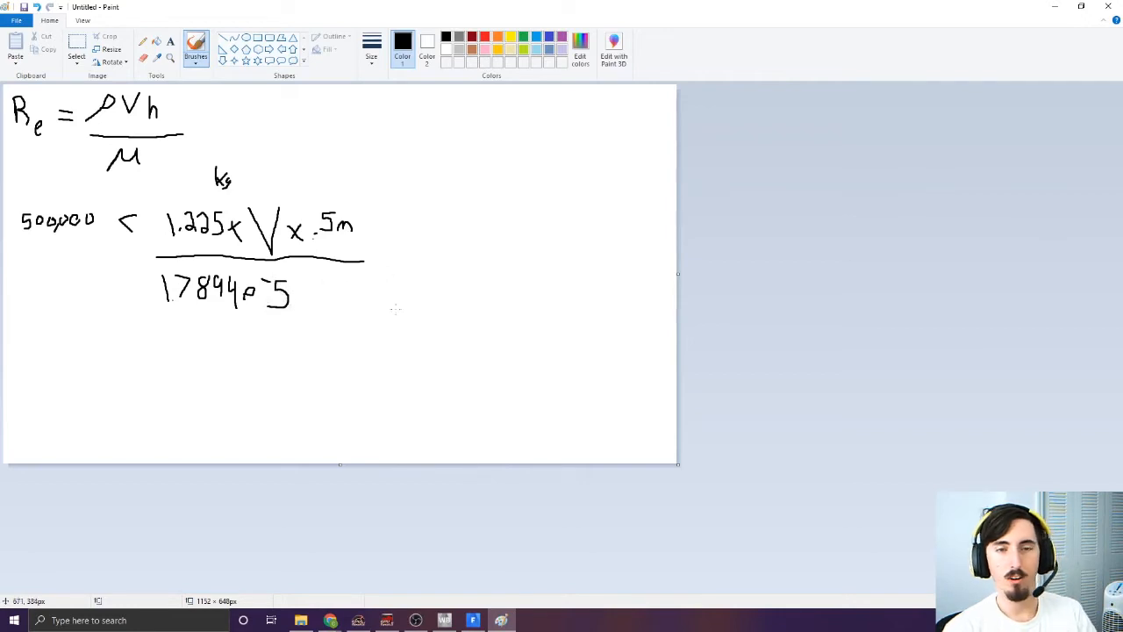
Handwrite V = 15m/s near the canvas's upper edge, beside the Reynolds number formula
{"action": "left_click_drag", "start_coordinate": [401, 111], "coordinate": [430, 107]}
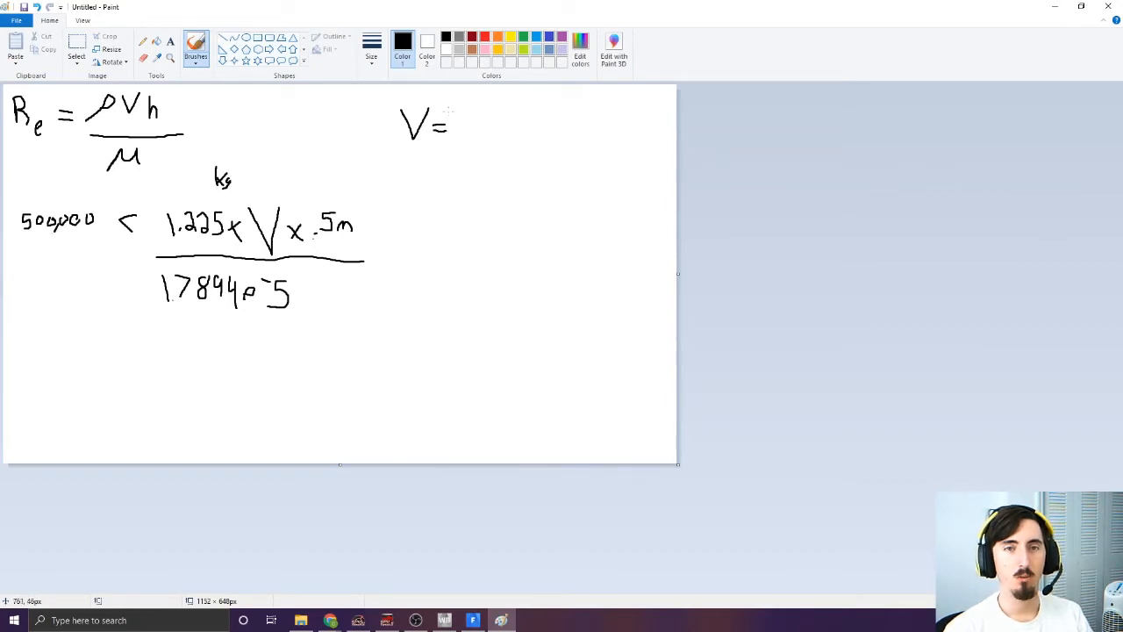
{"action": "left_click_drag", "start_coordinate": [463, 109], "coordinate": [476, 135]}
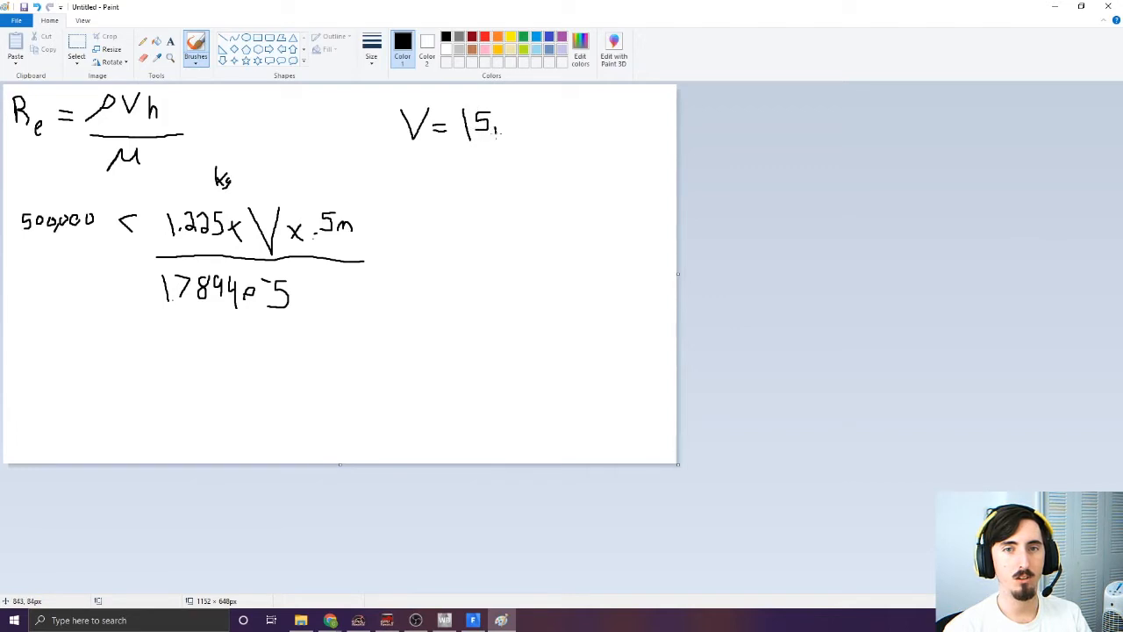
{"action": "left_click_drag", "start_coordinate": [526, 105], "coordinate": [521, 142]}
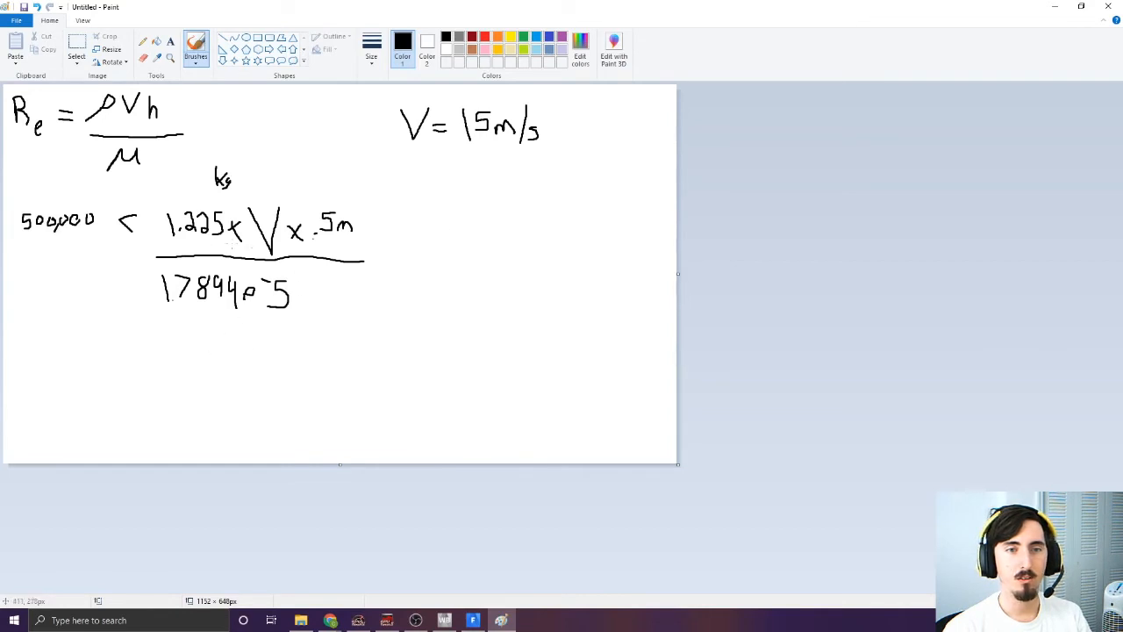
Close Paint without saving the drawing, and close the material settings of air in Fluent
{"action": "left_click", "coordinate": [1109, 7]}
{"action": "left_click", "coordinate": [596, 313]}
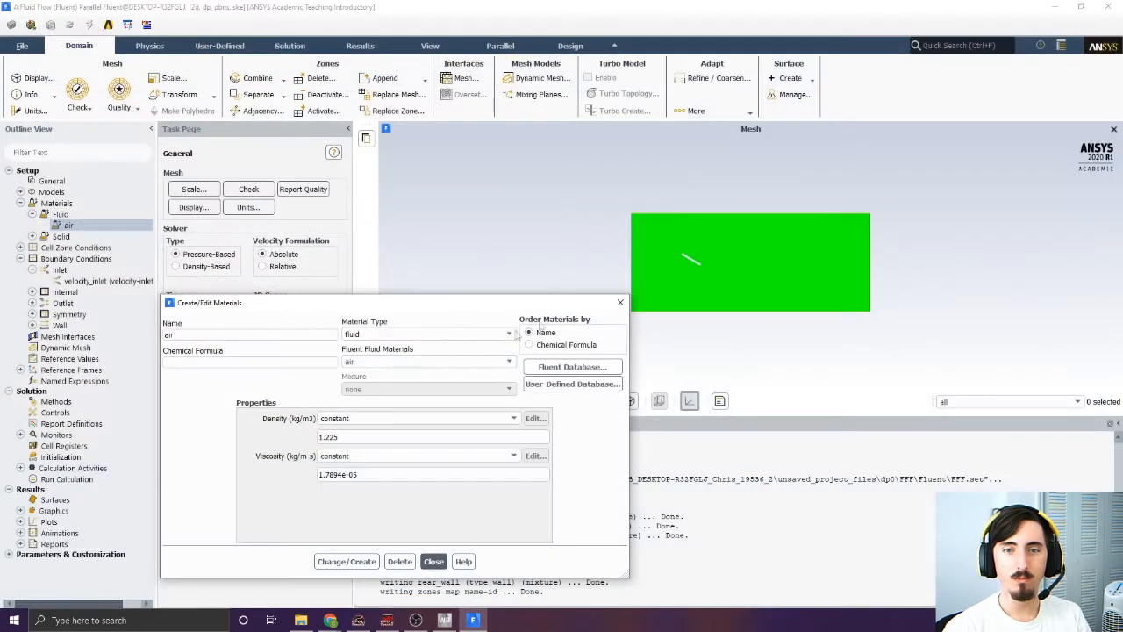
{"action": "left_click", "coordinate": [434, 560]}
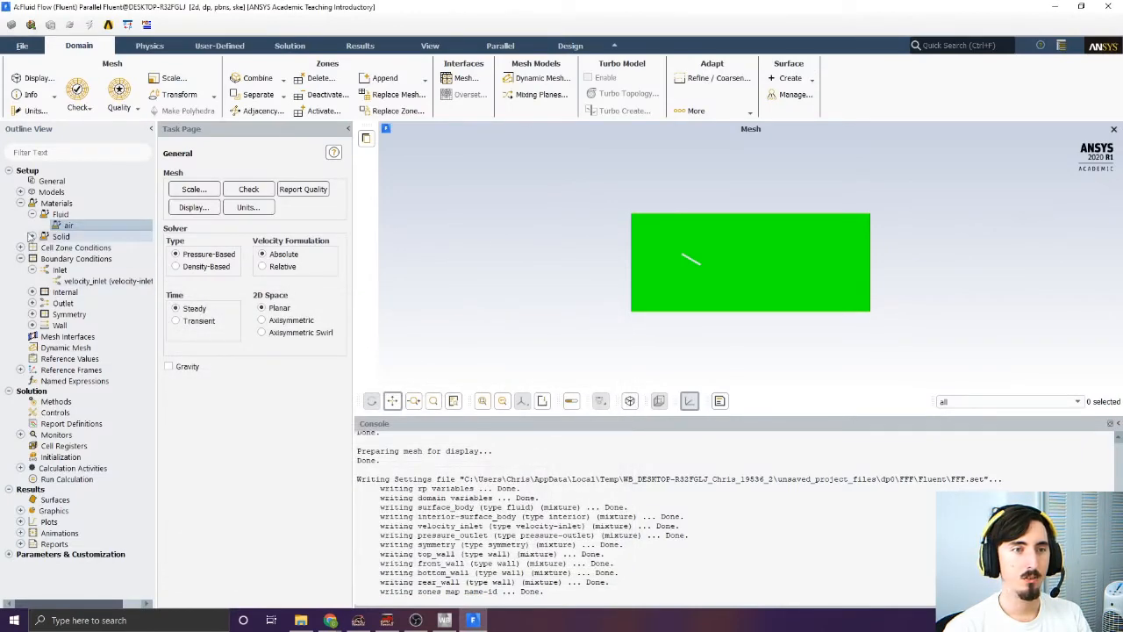
{"action": "left_click", "coordinate": [33, 214]}
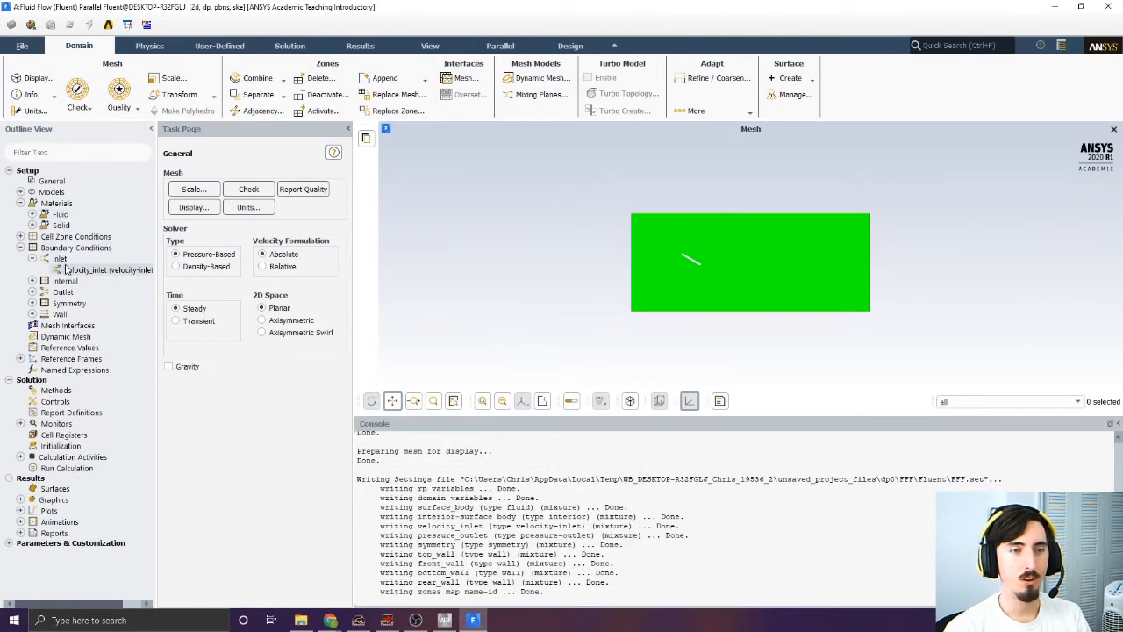
Review the velocity magnitude of the velocity_inlet boundary condition and accept its settings
{"action": "double_click", "coordinate": [70, 271]}
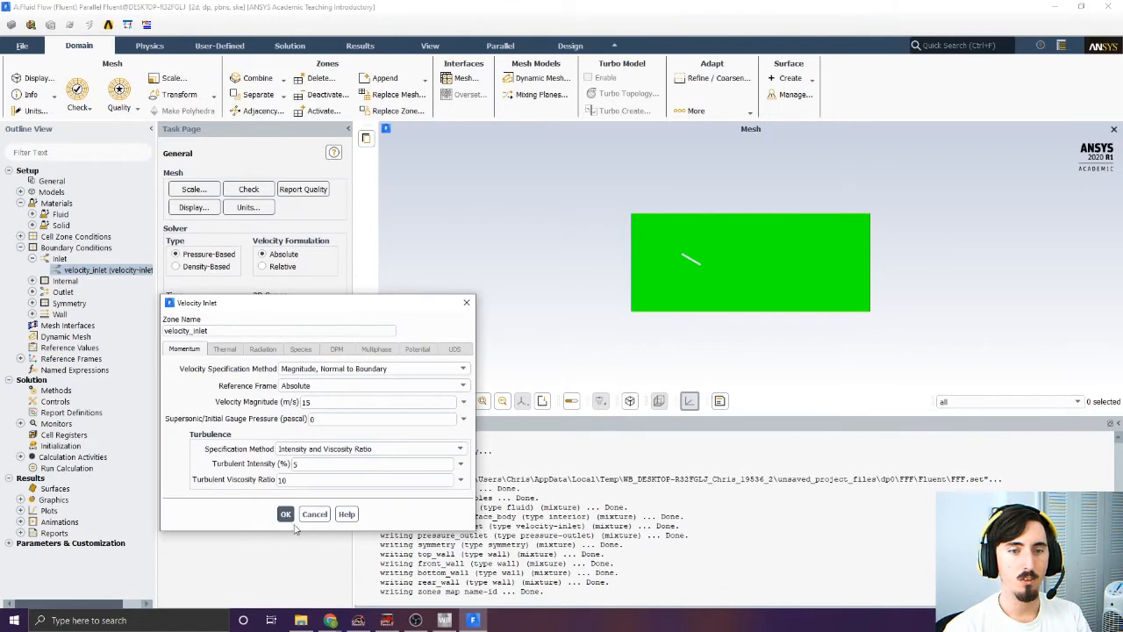
{"action": "left_click", "coordinate": [286, 511]}
{"action": "left_click", "coordinate": [33, 259]}
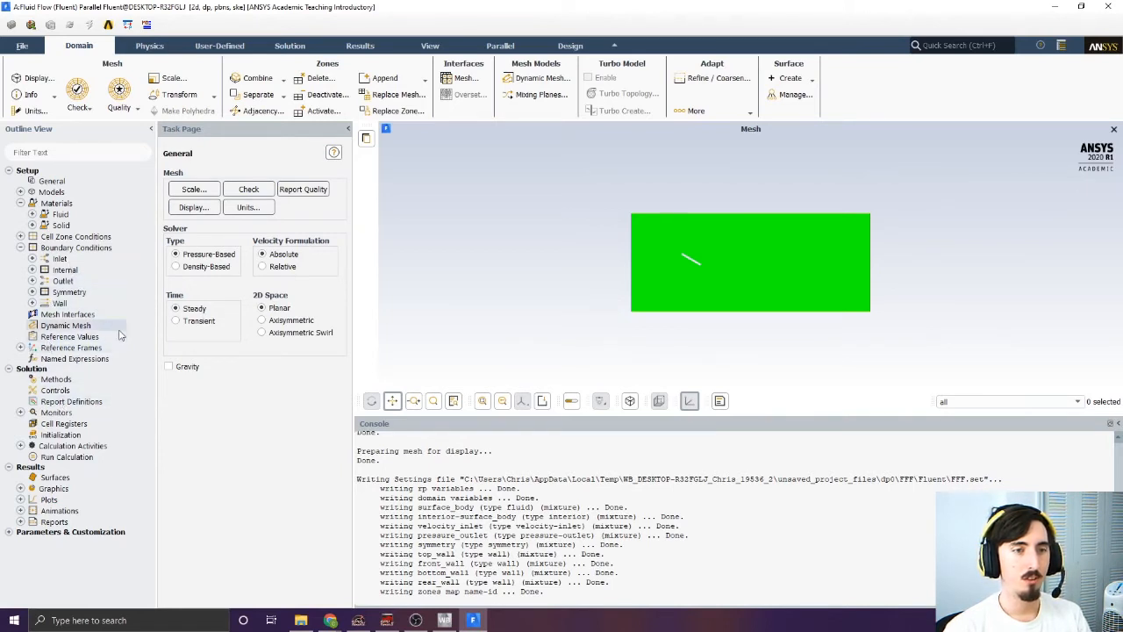
Initialize the solution with Hybrid Initialization and run the calculation with 1000 iterations
{"action": "left_click", "coordinate": [71, 438]}
{"action": "left_click", "coordinate": [235, 223]}
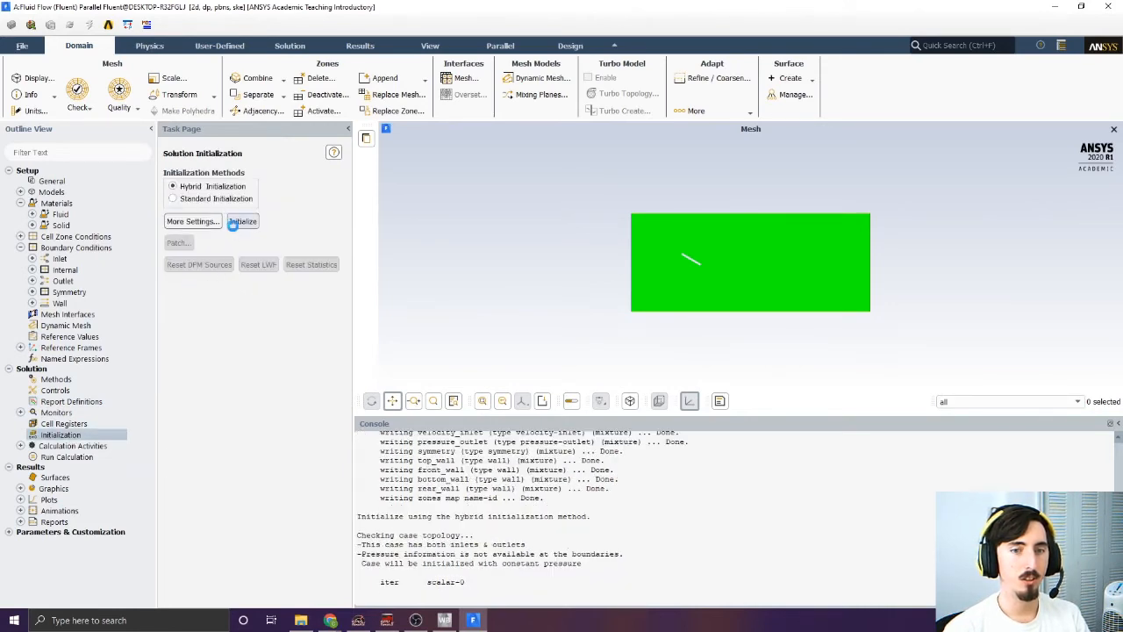
{"action": "left_click", "coordinate": [67, 456]}
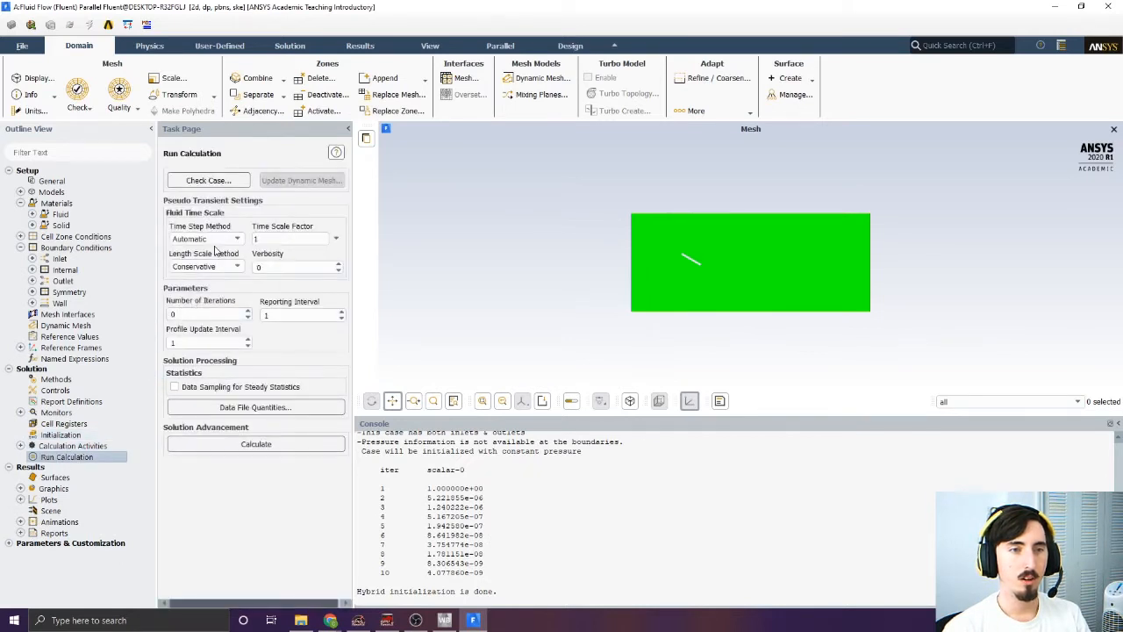
{"action": "double_click", "coordinate": [221, 315]}
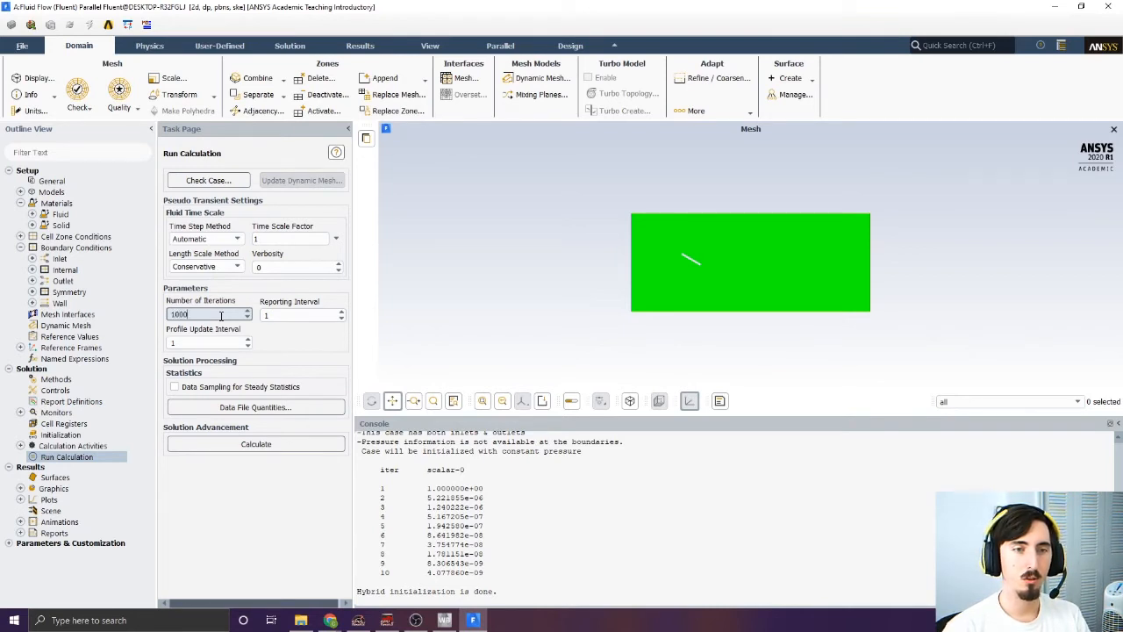
{"action": "type", "text": "1000"}
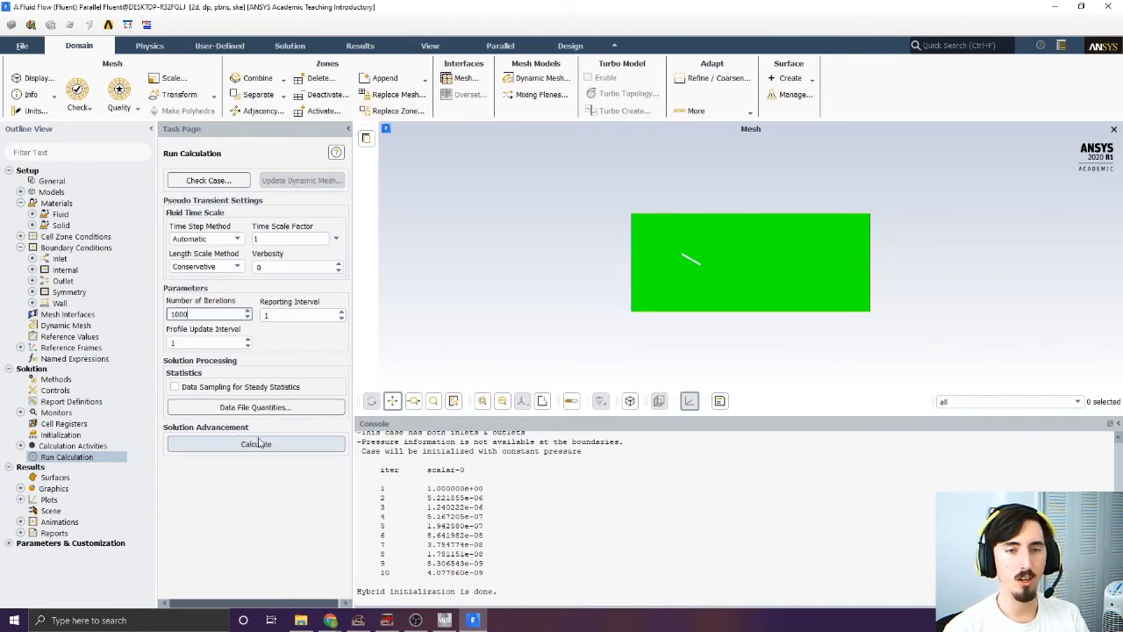
{"action": "left_click", "coordinate": [256, 444]}
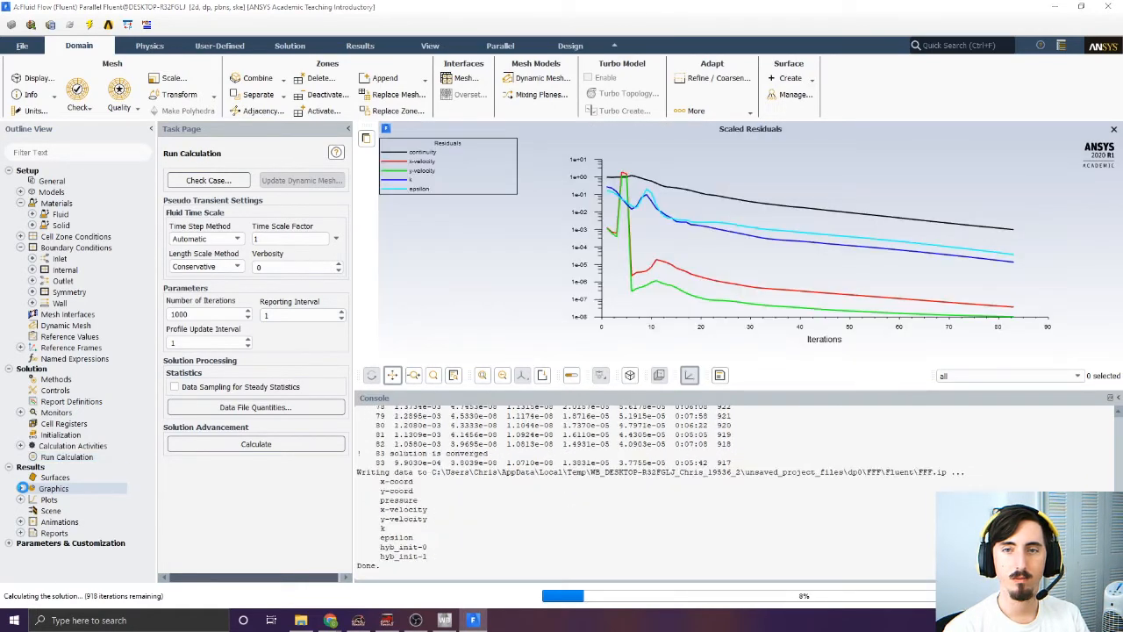
{"action": "left_click", "coordinate": [582, 322]}
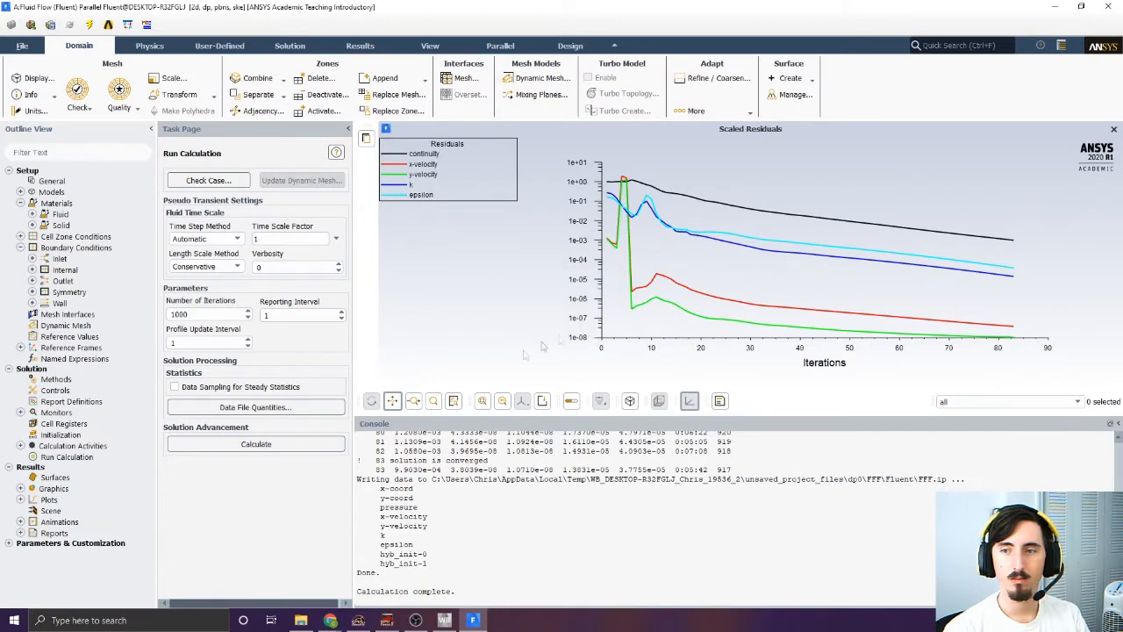
Create and display a filled contour plot, contour-1, of Velocity Magnitude on all listed surfaces
{"action": "left_click", "coordinate": [21, 489]}
{"action": "double_click", "coordinate": [54, 511]}
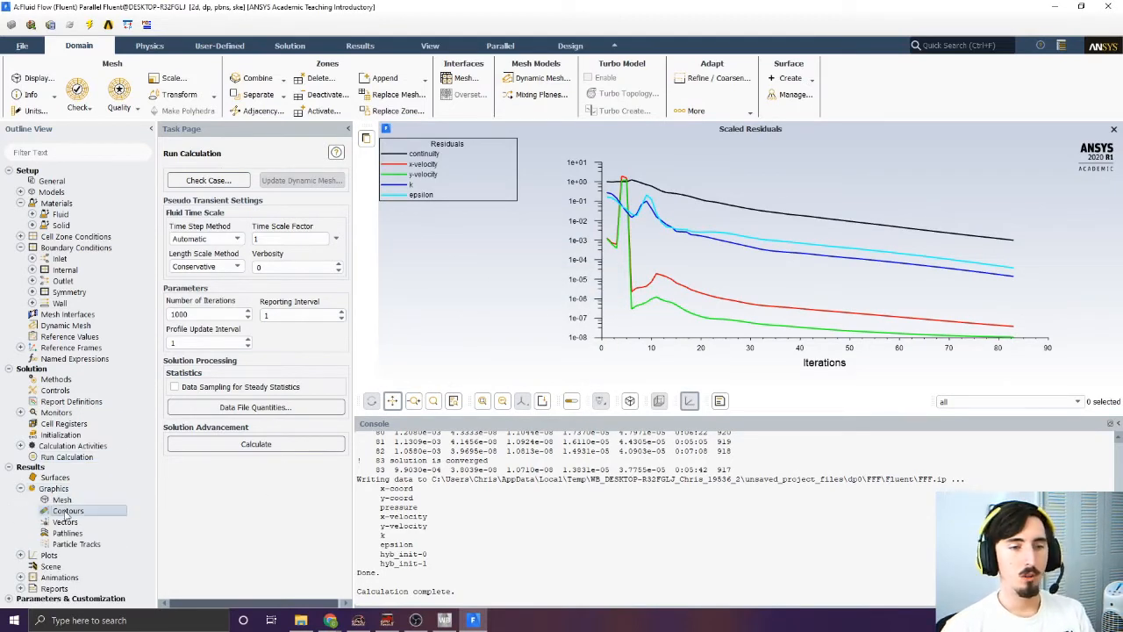
{"action": "left_click", "coordinate": [272, 358]}
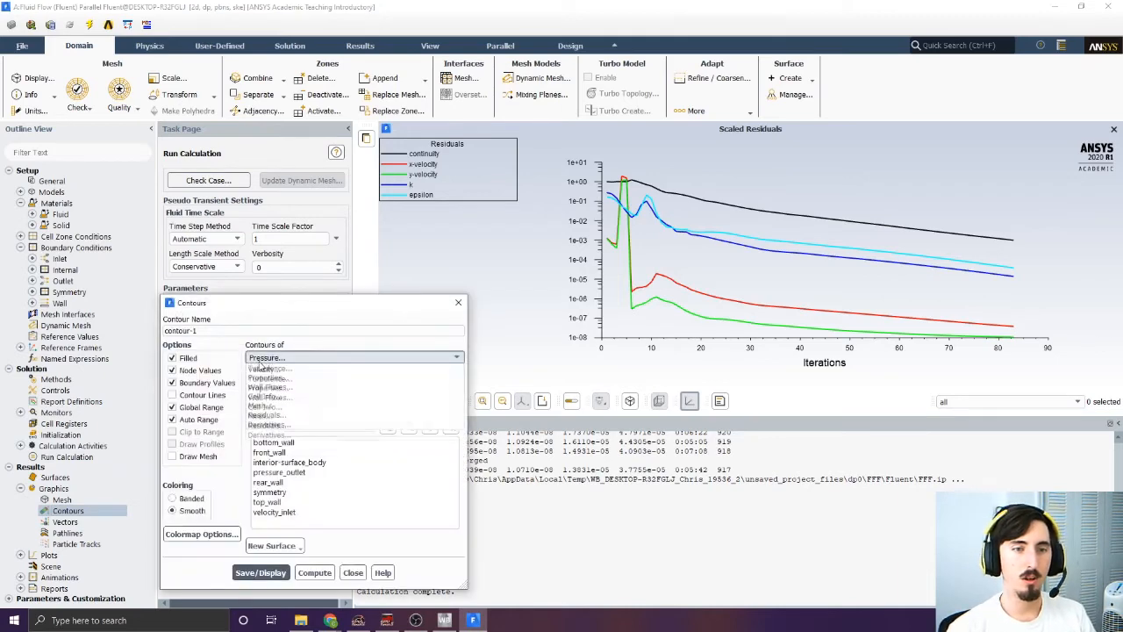
{"action": "left_click", "coordinate": [264, 388]}
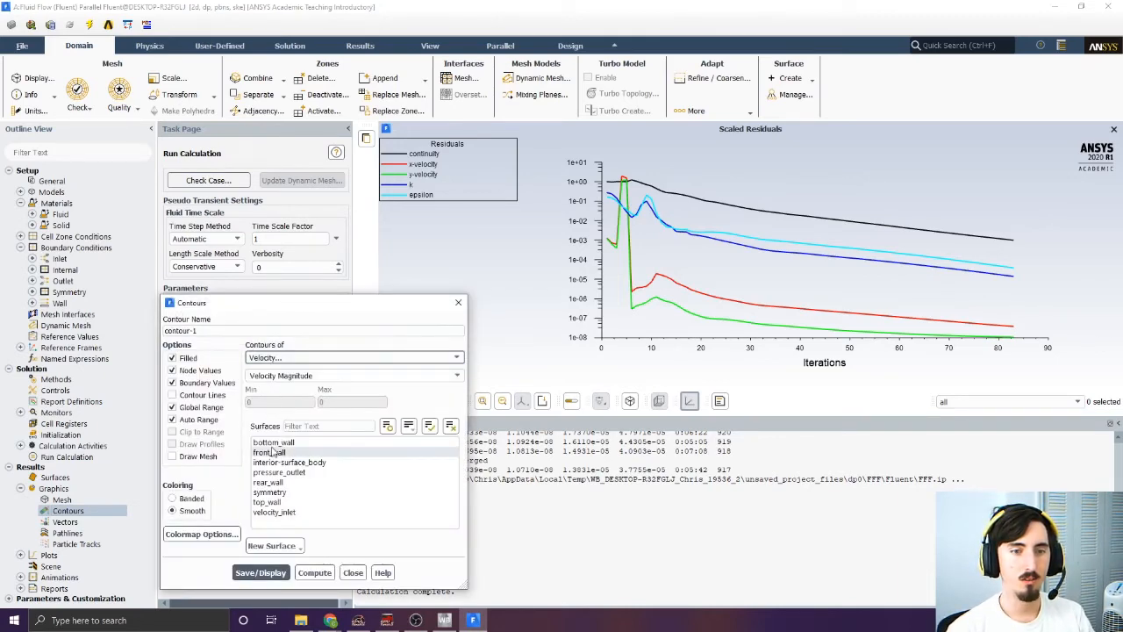
{"action": "left_click_drag", "start_coordinate": [274, 465], "coordinate": [275, 517]}
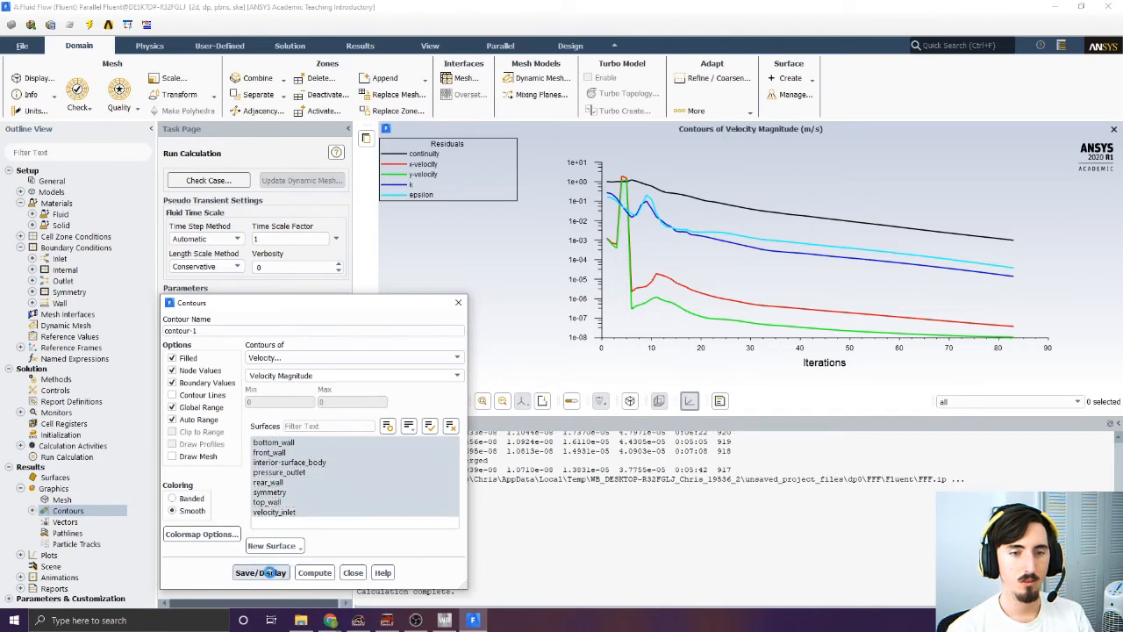
{"action": "left_click", "coordinate": [260, 572]}
Examine the velocity contours around the tilted plate and in the wake behind it
{"action": "scroll", "coordinate": [650, 240], "scroll_direction": "up", "scroll_amount": 3}
{"action": "scroll", "coordinate": [809, 284], "scroll_direction": "down", "scroll_amount": 2}
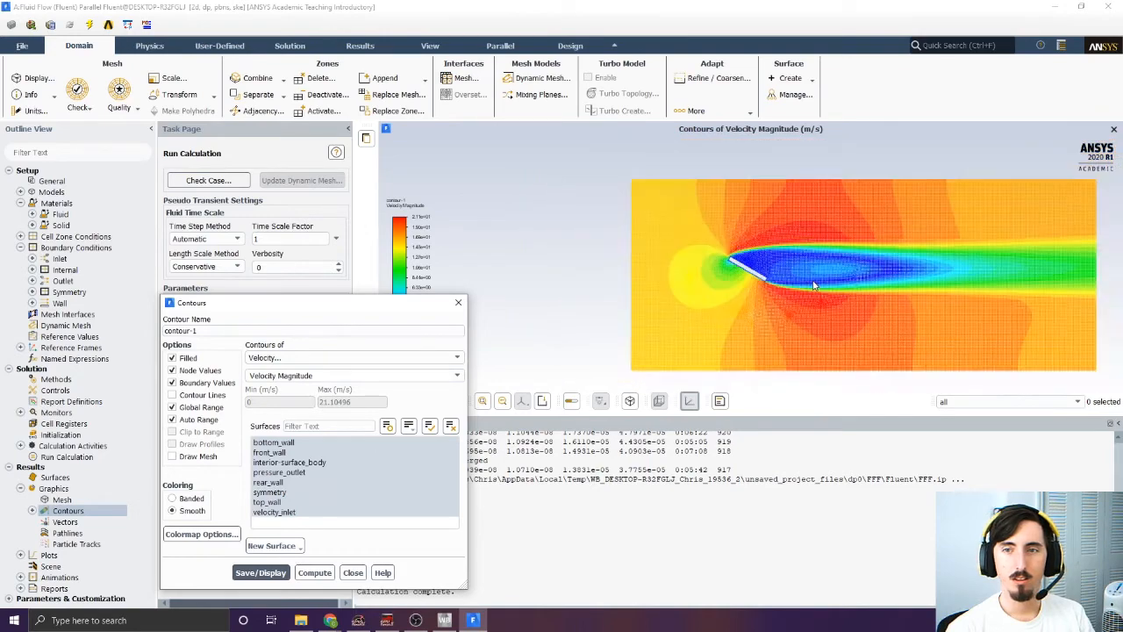
{"action": "scroll", "coordinate": [812, 282], "scroll_direction": "up", "scroll_amount": 4}
{"action": "scroll", "coordinate": [772, 245], "scroll_direction": "down", "scroll_amount": 1}
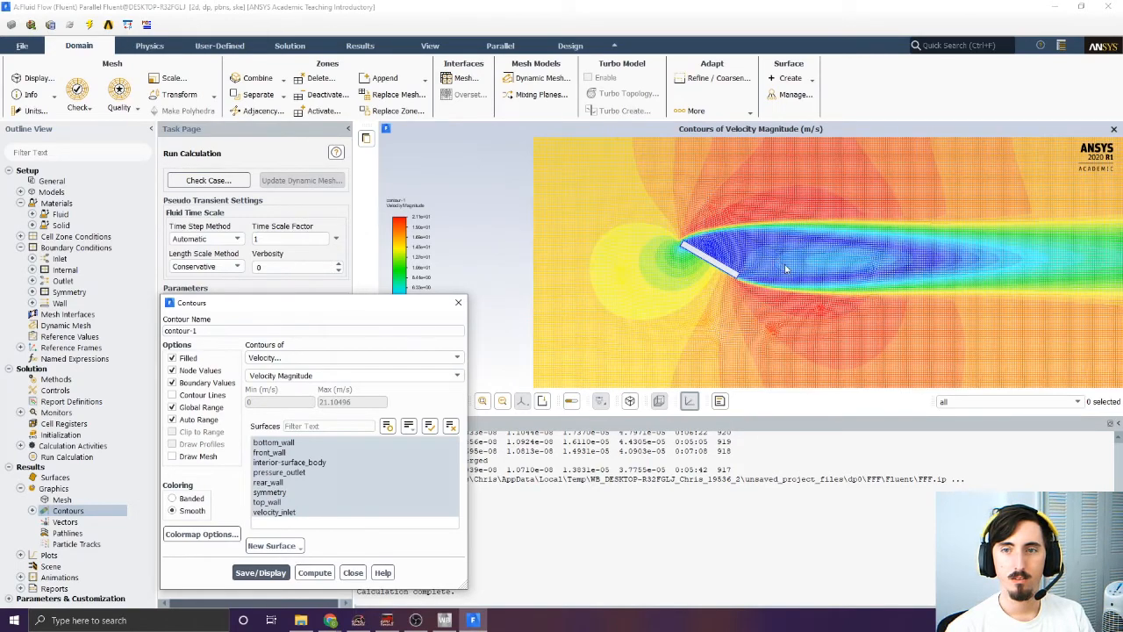
{"action": "scroll", "coordinate": [837, 292], "scroll_direction": "down", "scroll_amount": 2}
{"action": "scroll", "coordinate": [837, 292], "scroll_direction": "up", "scroll_amount": 3}
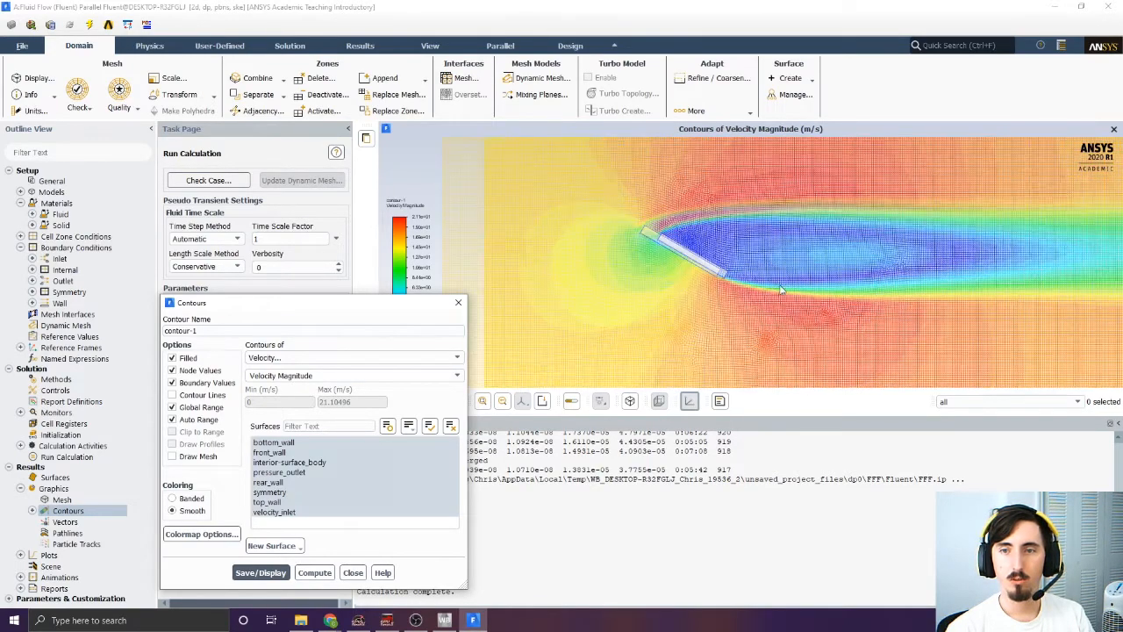
Inspect the velocity contours close up at the plate's edges, return to the whole domain and close the contour settings
{"action": "scroll", "coordinate": [764, 248], "scroll_direction": "up", "scroll_amount": 3}
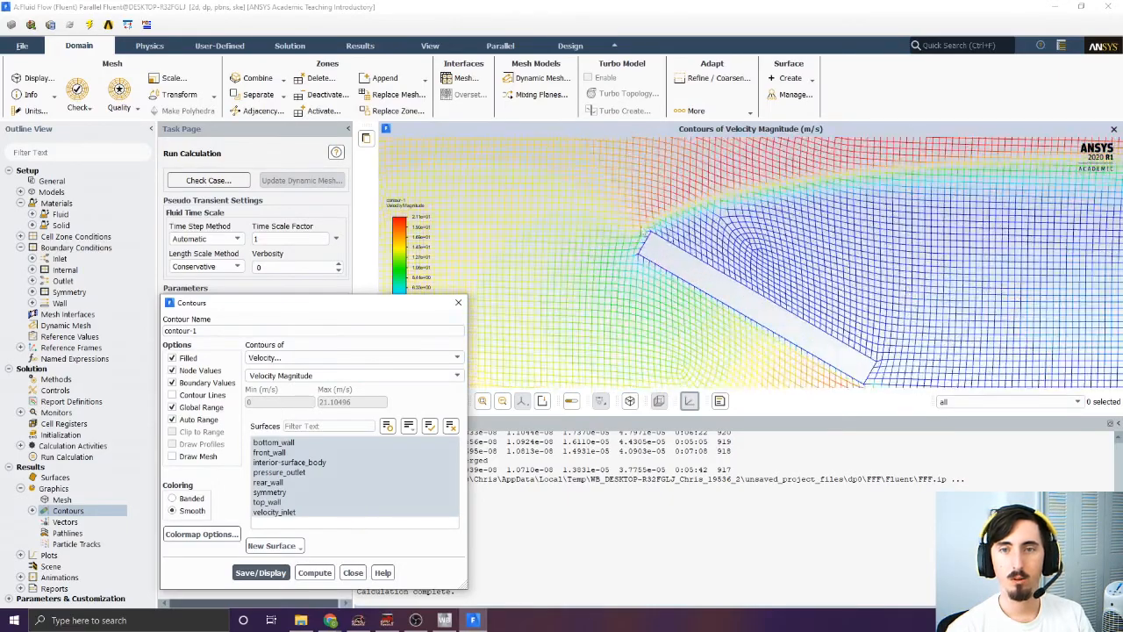
{"action": "scroll", "coordinate": [879, 272], "scroll_direction": "up", "scroll_amount": 2}
{"action": "scroll", "coordinate": [881, 298], "scroll_direction": "down", "scroll_amount": 3}
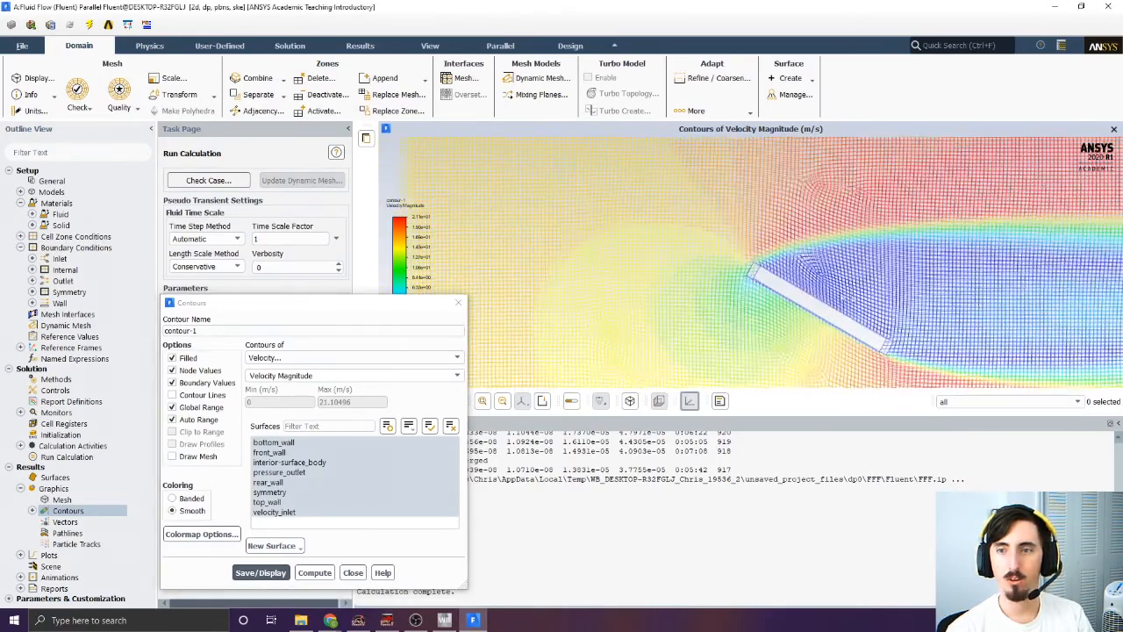
{"action": "scroll", "coordinate": [875, 272], "scroll_direction": "up", "scroll_amount": 4}
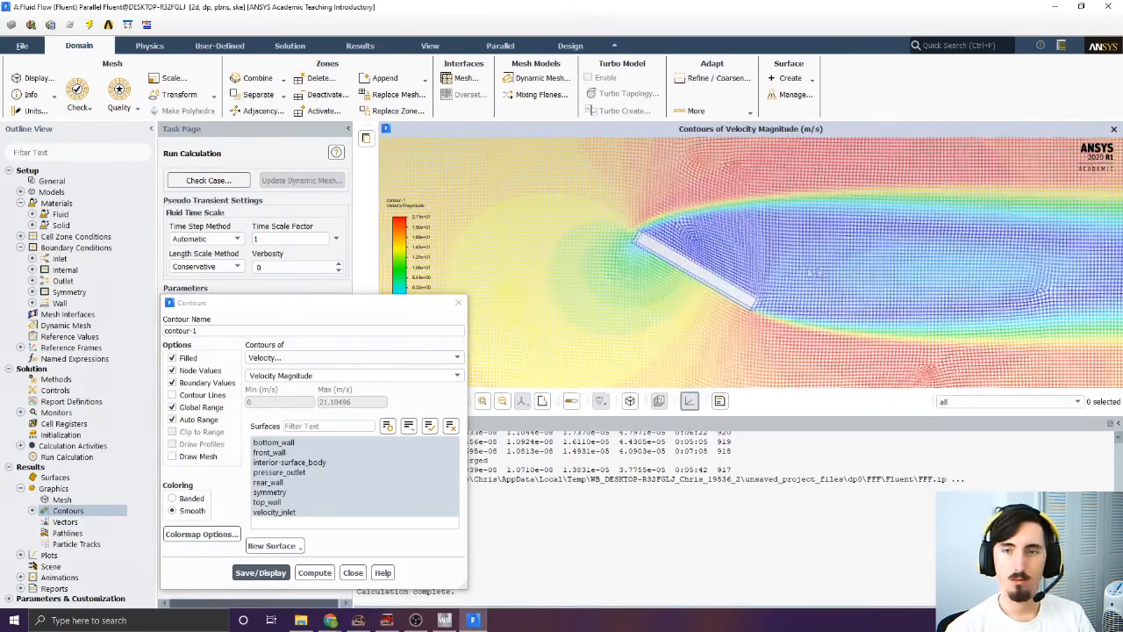
{"action": "scroll", "coordinate": [816, 270], "scroll_direction": "down", "scroll_amount": 5}
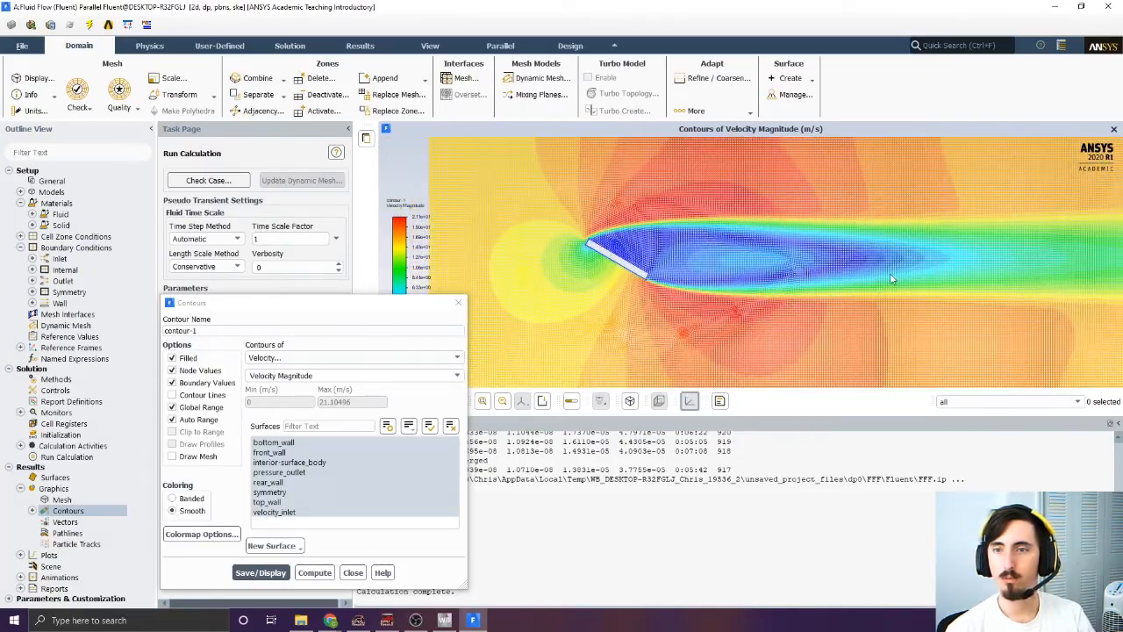
{"action": "scroll", "coordinate": [527, 263], "scroll_direction": "down", "scroll_amount": 8}
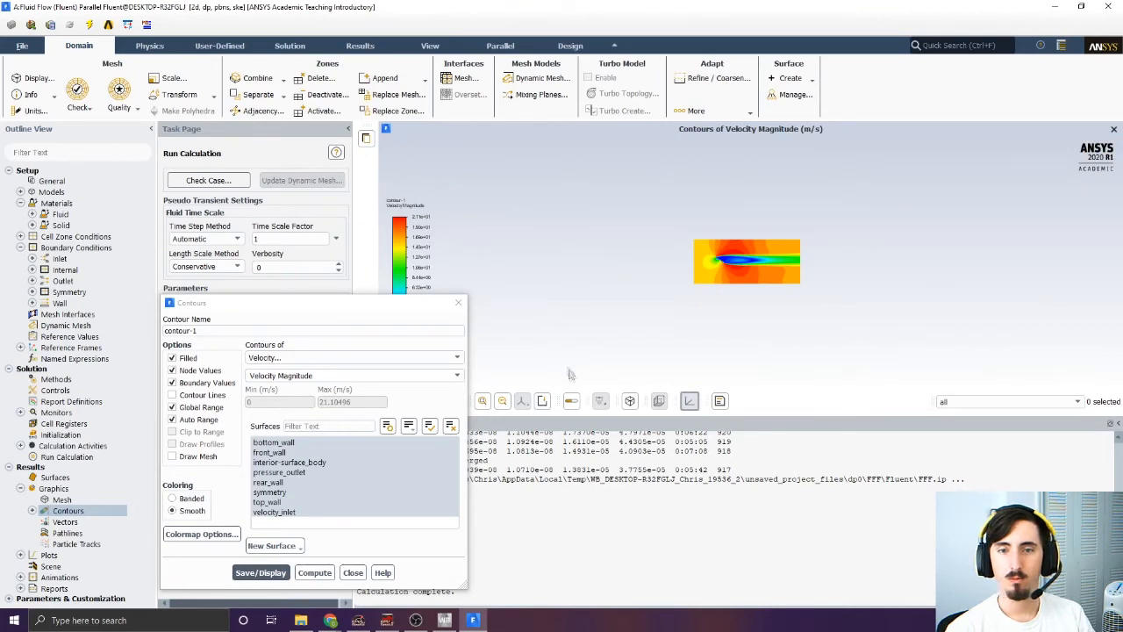
{"action": "left_click", "coordinate": [482, 400]}
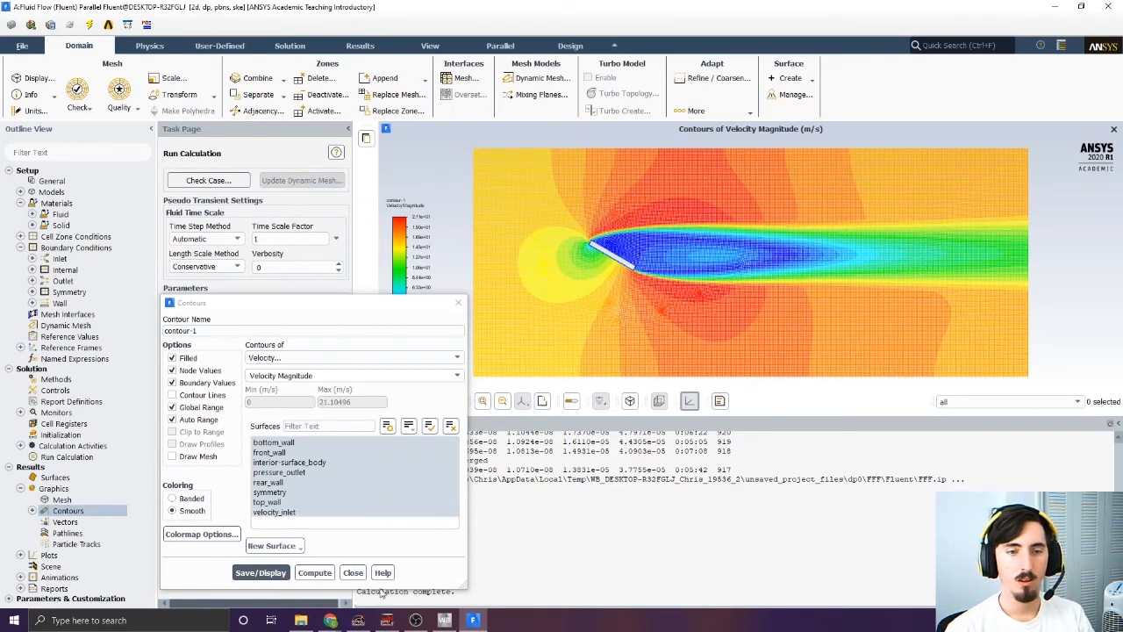
{"action": "left_click", "coordinate": [353, 572]}
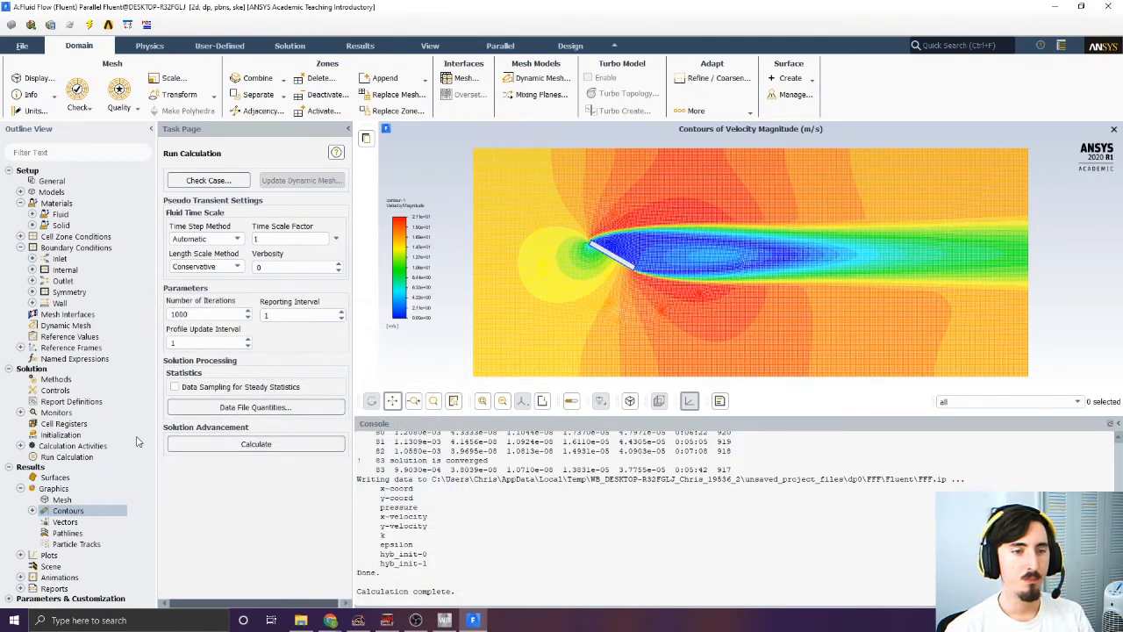
Print a force report along direction vector X 1, Y 0 for bottom_wall, front_wall, rear_wall and top_wall and review the per-zone forces
{"action": "left_click", "coordinate": [32, 511]}
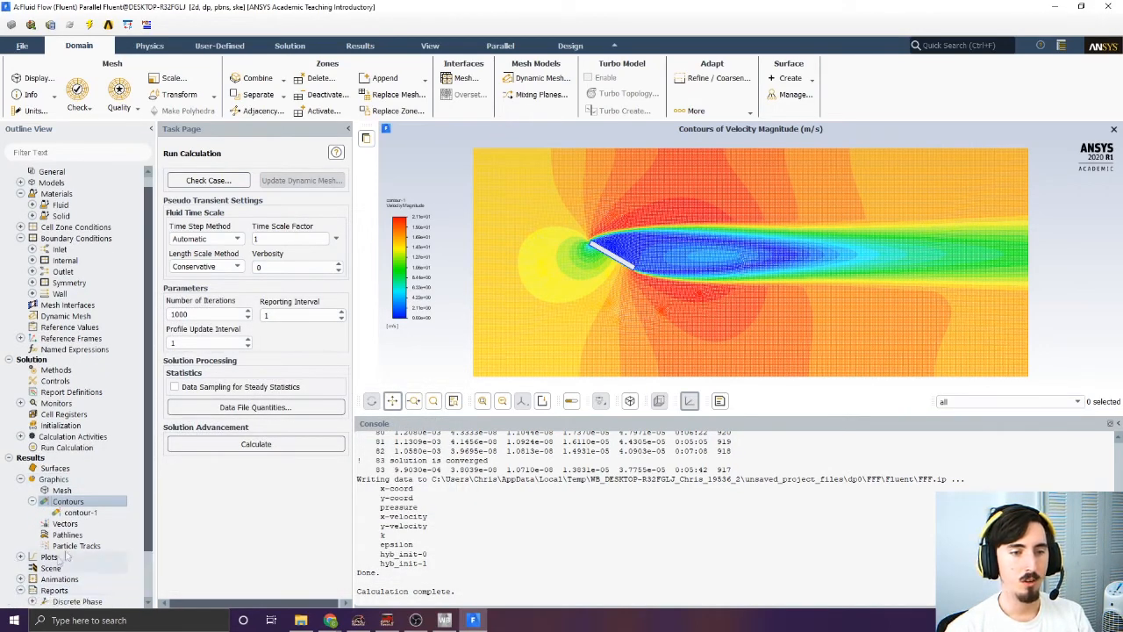
{"action": "left_click", "coordinate": [20, 590]}
{"action": "double_click", "coordinate": [67, 571]}
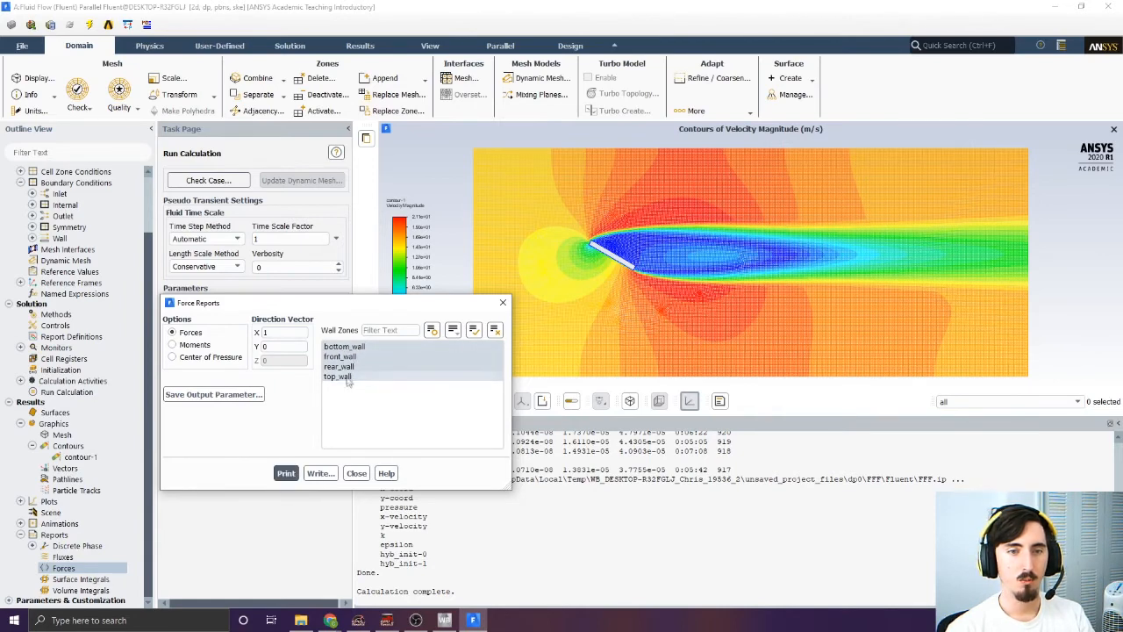
{"action": "left_click", "coordinate": [288, 474]}
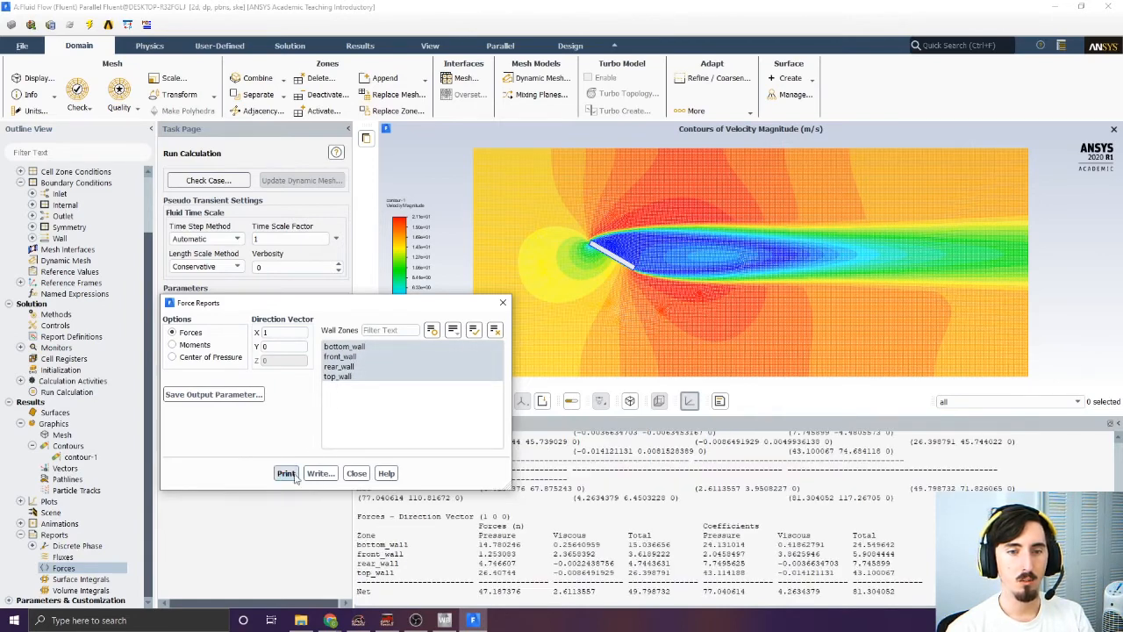
{"action": "left_click", "coordinate": [356, 473]}
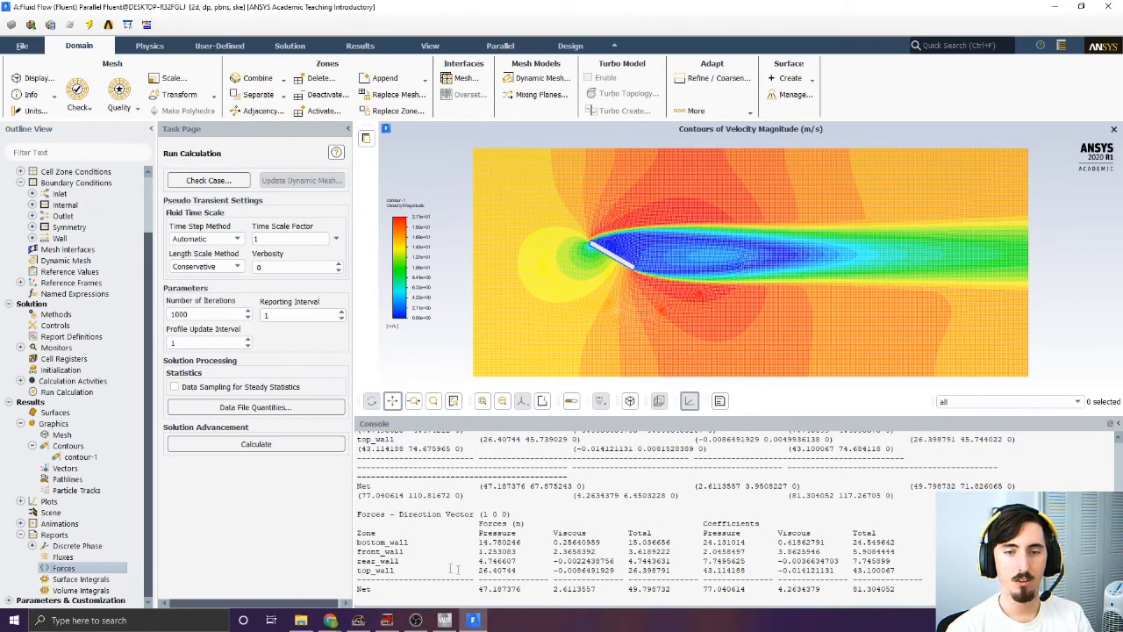
{"action": "left_click_drag", "start_coordinate": [480, 524], "coordinate": [566, 561]}
{"action": "left_click", "coordinate": [569, 559]}
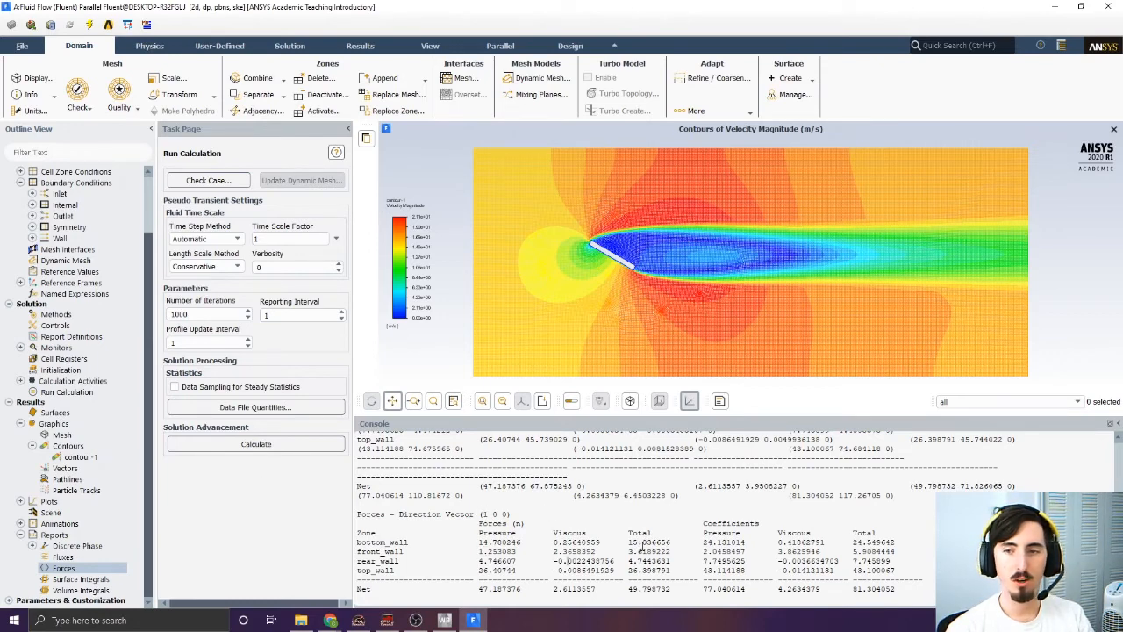
{"action": "left_click", "coordinate": [21, 525]}
{"action": "left_click", "coordinate": [21, 525]}
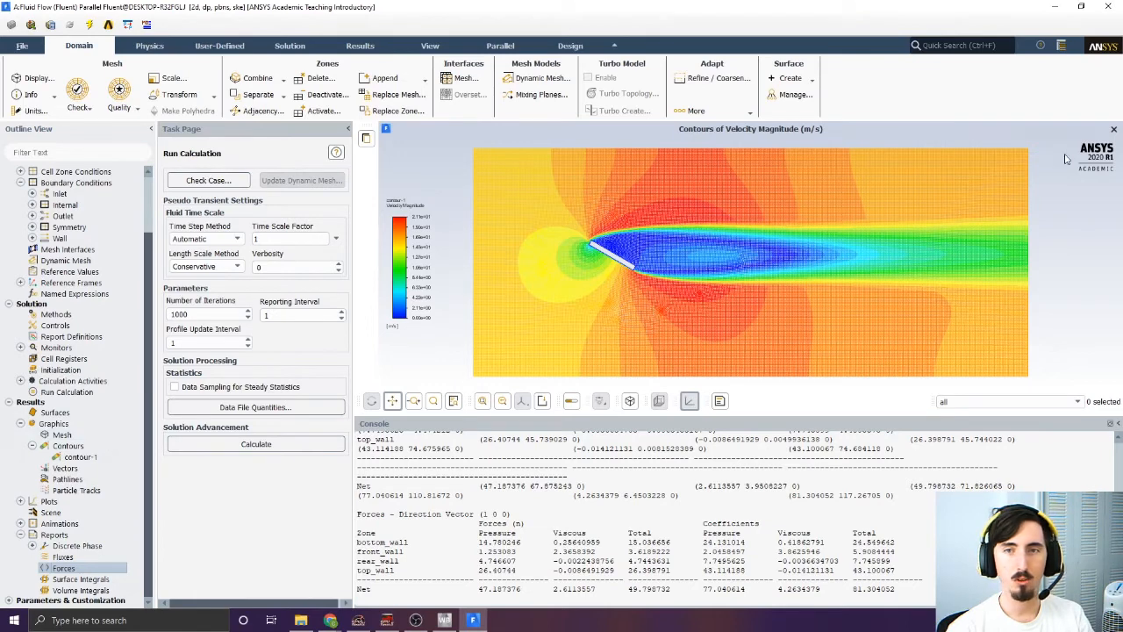
Quit Fluent, applying the settings changes to current and future calculations
{"action": "left_click", "coordinate": [1107, 7]}
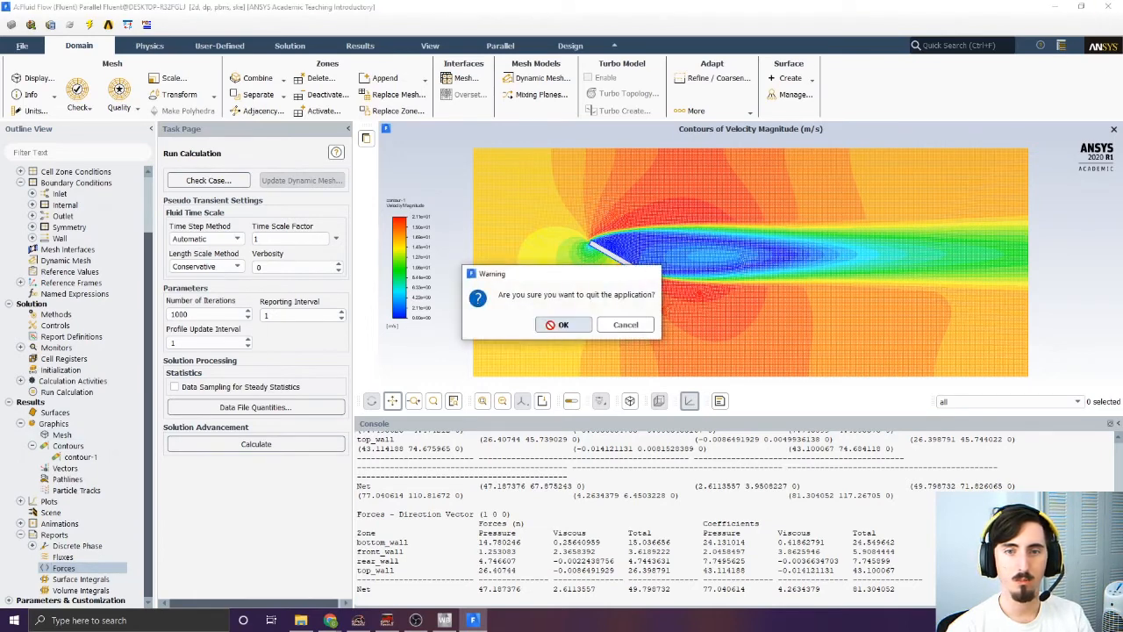
{"action": "left_click", "coordinate": [561, 321]}
{"action": "left_click", "coordinate": [264, 347]}
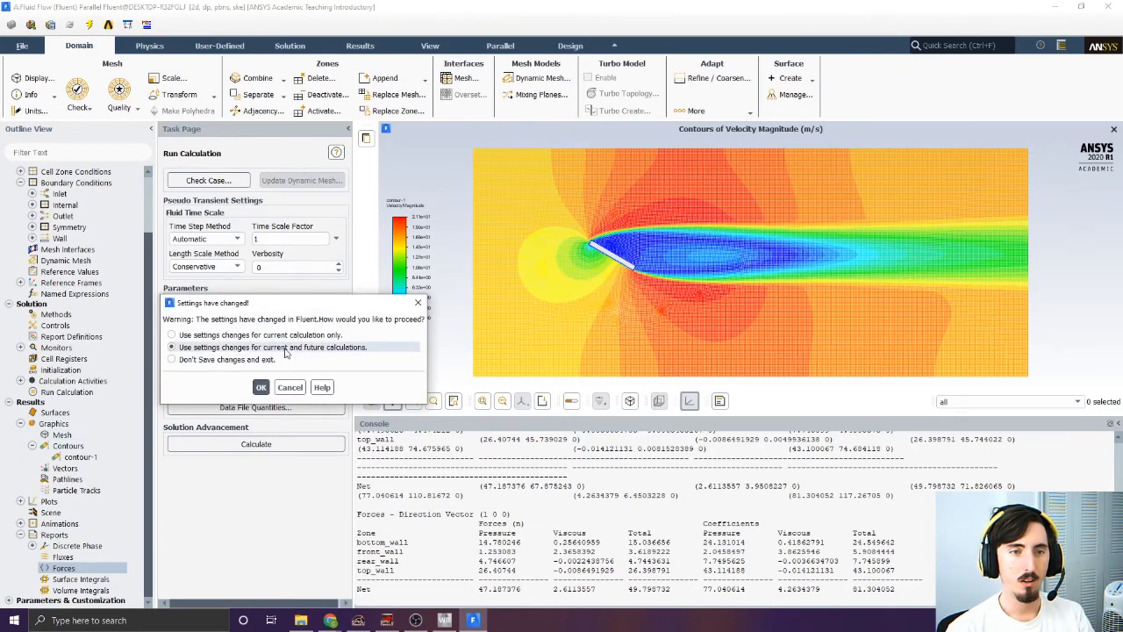
{"action": "left_click", "coordinate": [263, 387]}
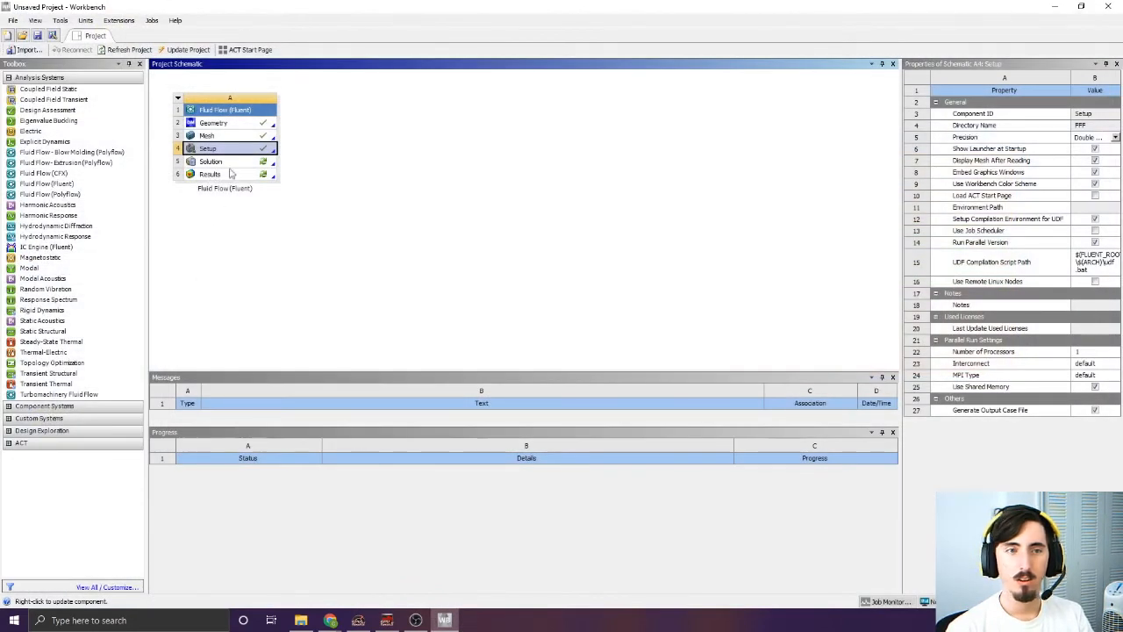
Refresh and update the Solution component of the Fluid Flow (Fluent) system in Workbench
{"action": "left_click", "coordinate": [230, 175]}
{"action": "left_click", "coordinate": [225, 161]}
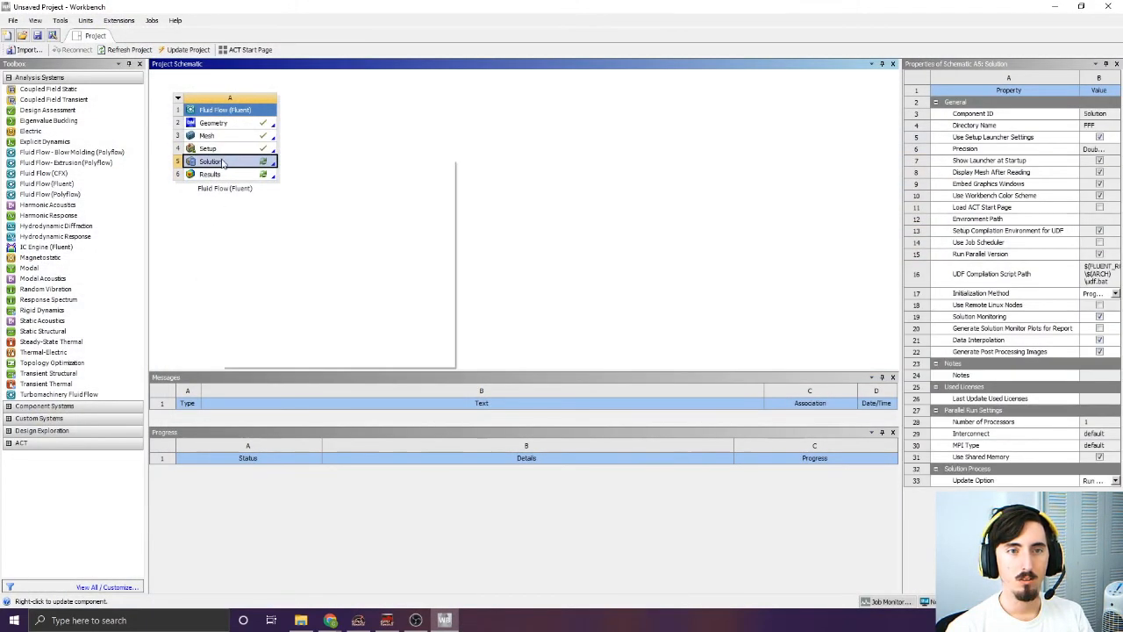
{"action": "right_click", "coordinate": [225, 161]}
{"action": "left_click", "coordinate": [251, 292]}
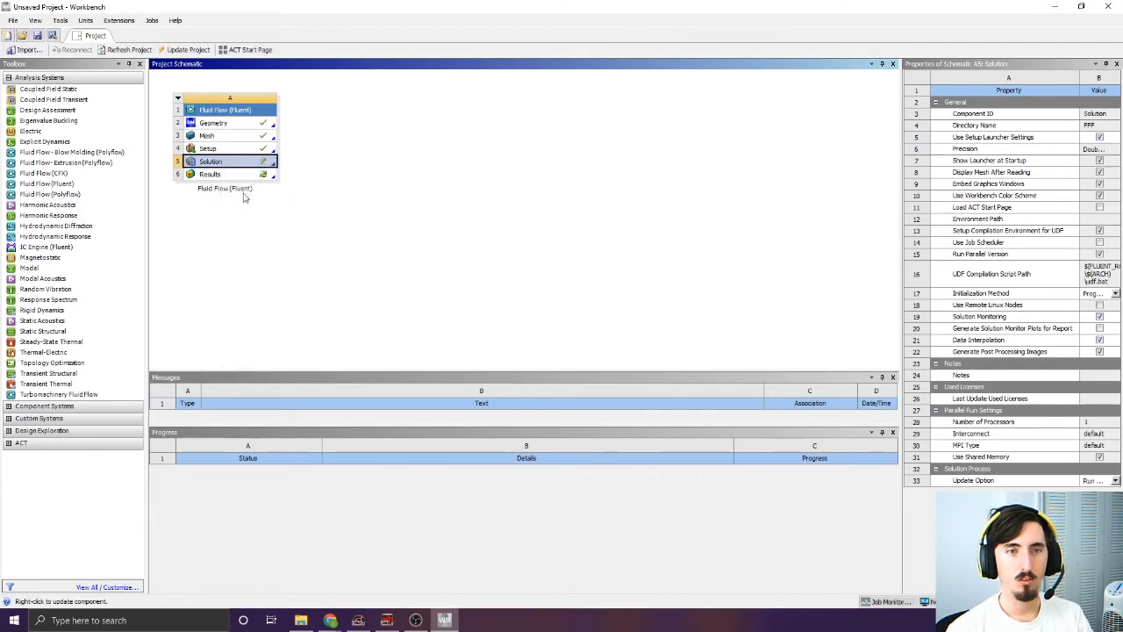
{"action": "right_click", "coordinate": [254, 165]}
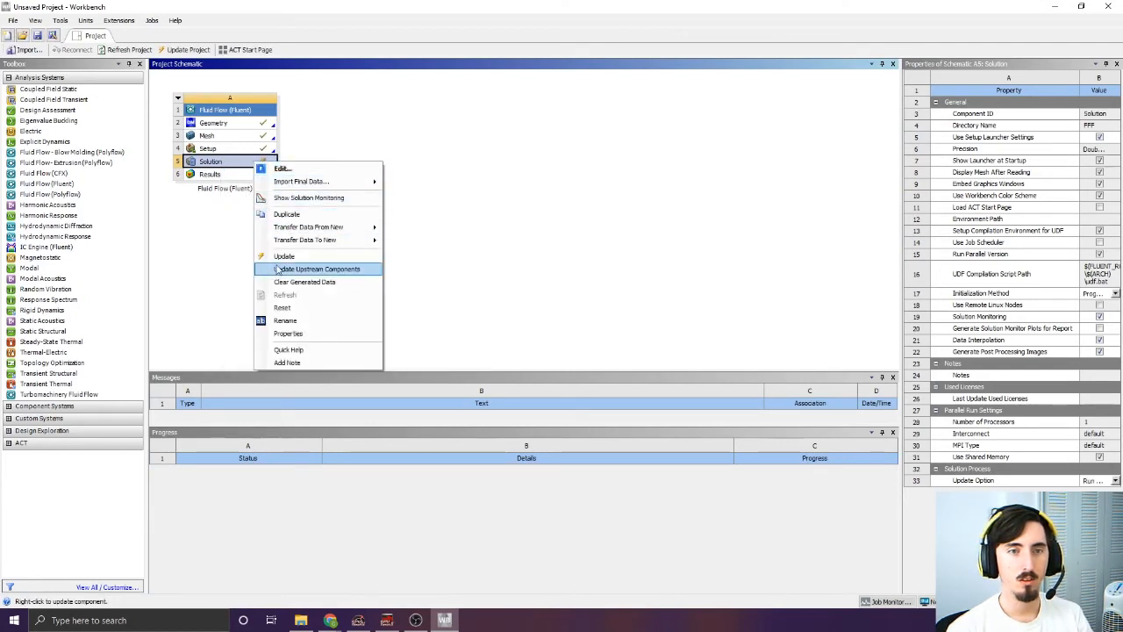
{"action": "left_click", "coordinate": [275, 255]}
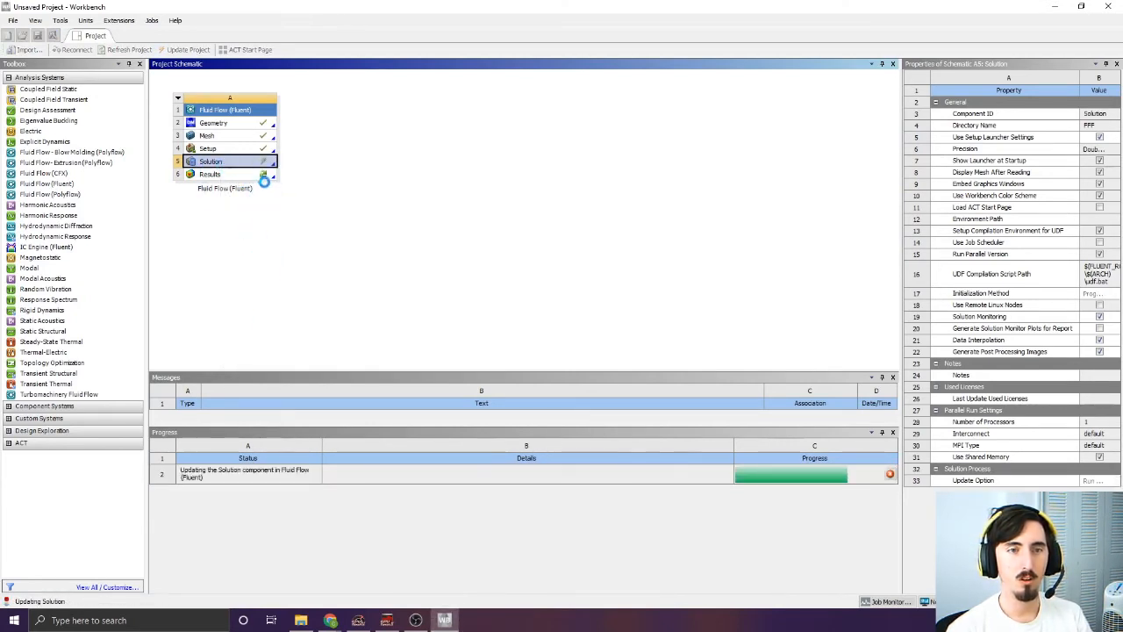
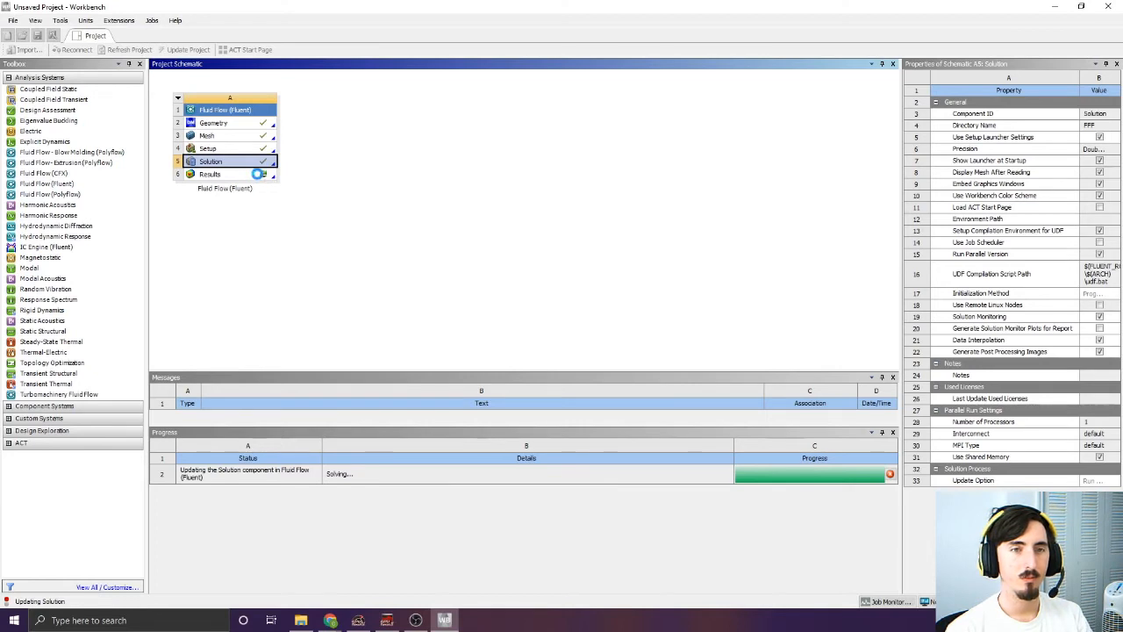
Open the system's Results in CFD-Post and orient the view along the Z axis
{"action": "left_click", "coordinate": [257, 175]}
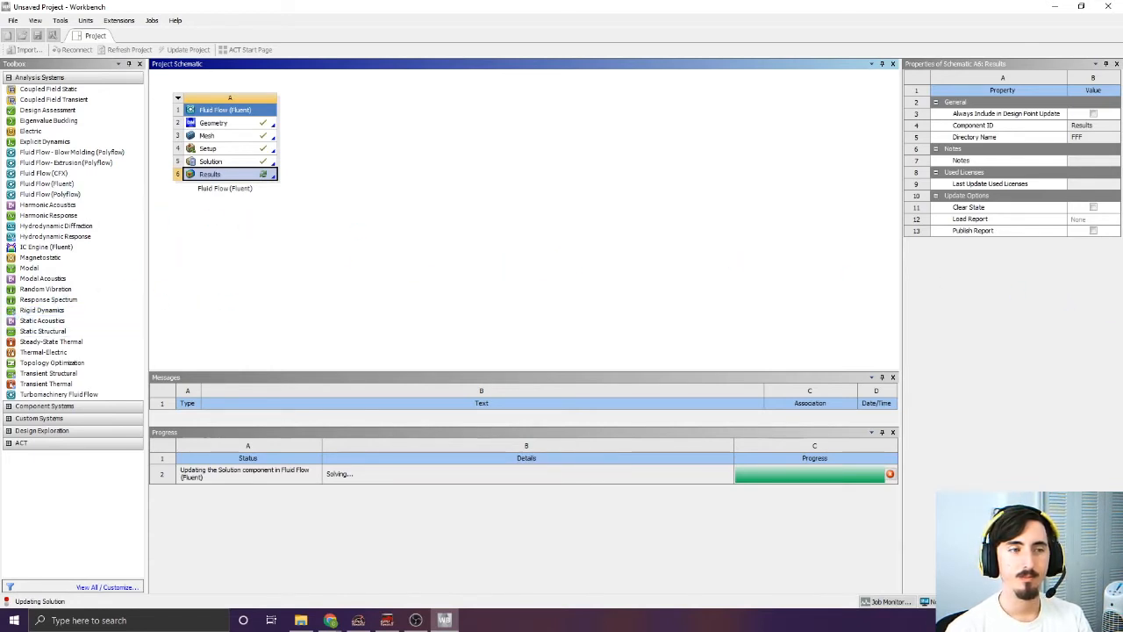
{"action": "double_click", "coordinate": [227, 173]}
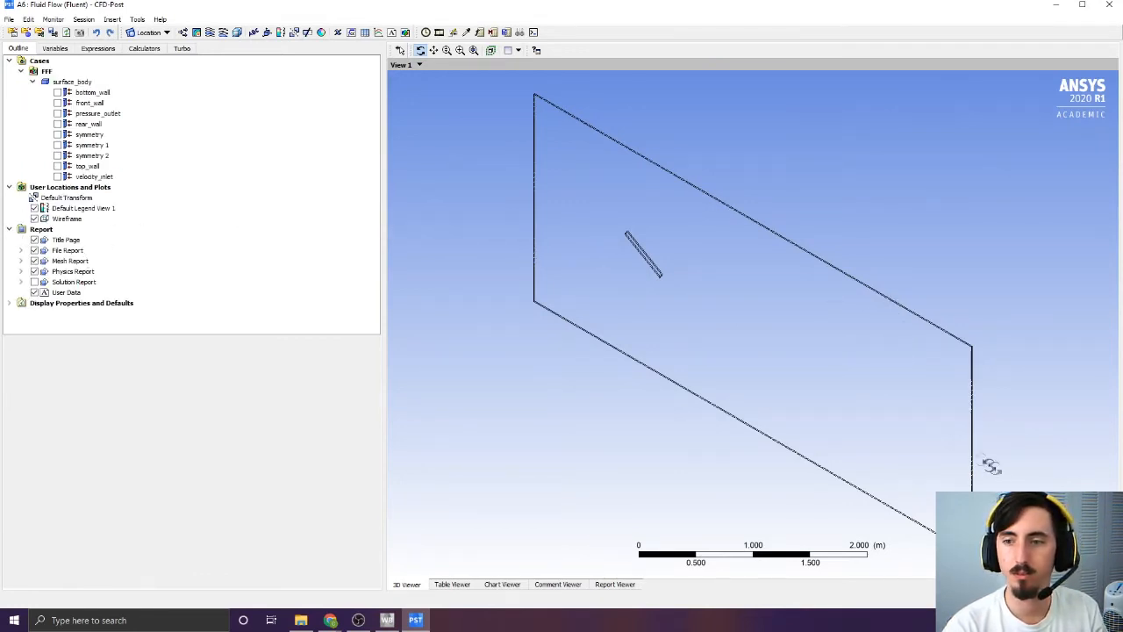
{"action": "key", "text": "z"}
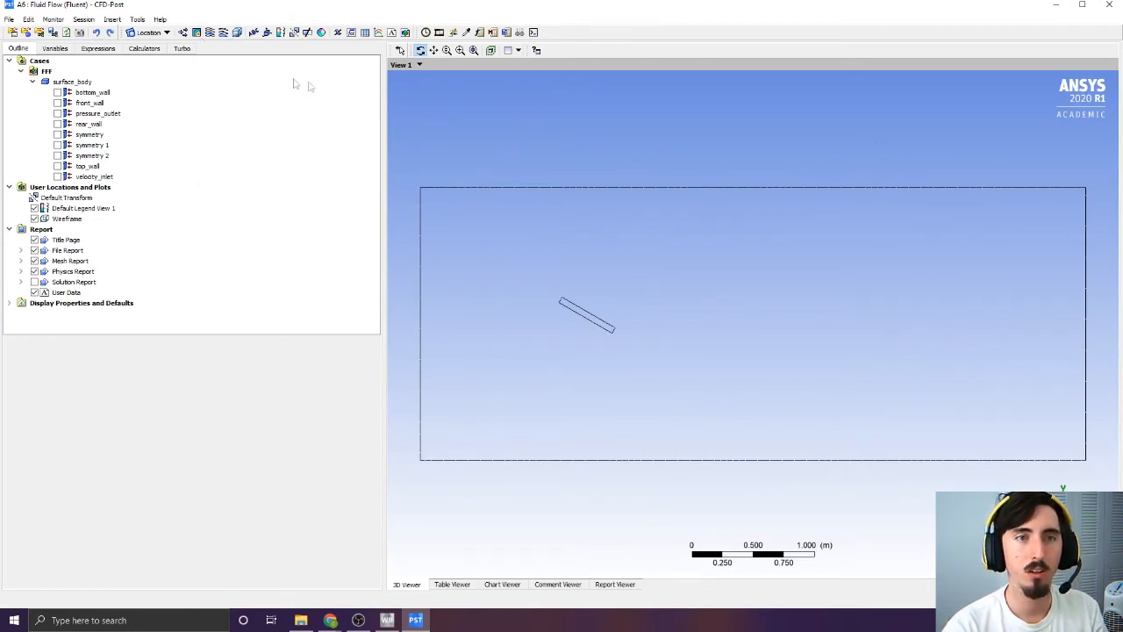
Insert a contour plot named Velocity Contour
{"action": "left_click", "coordinate": [197, 32]}
{"action": "type", "text": "Velocity"}
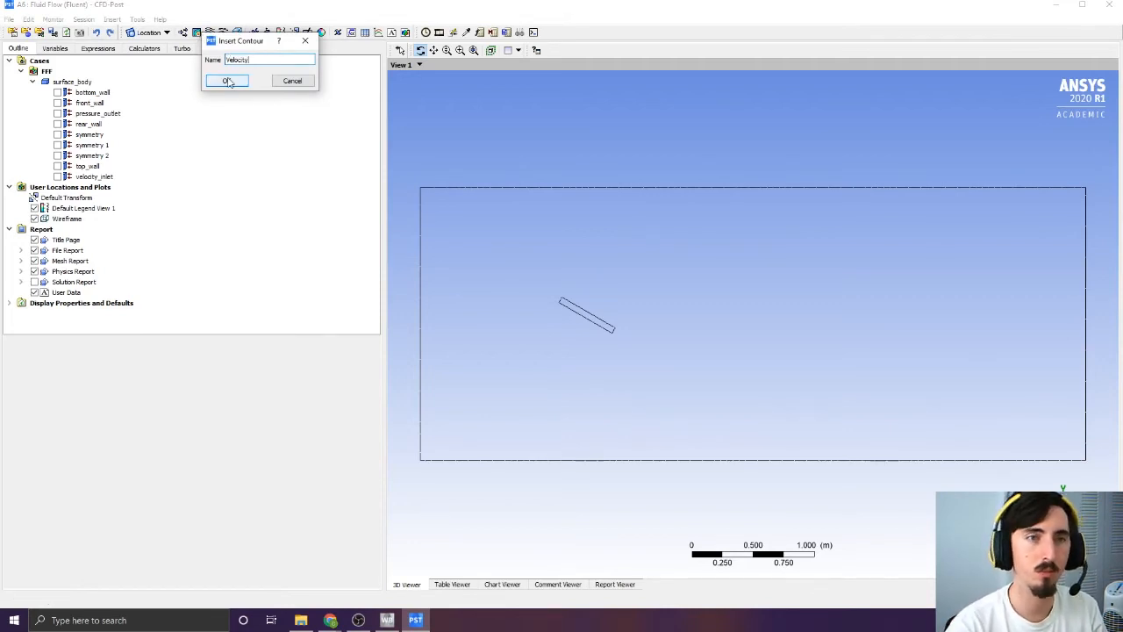
{"action": "left_click", "coordinate": [227, 82]}
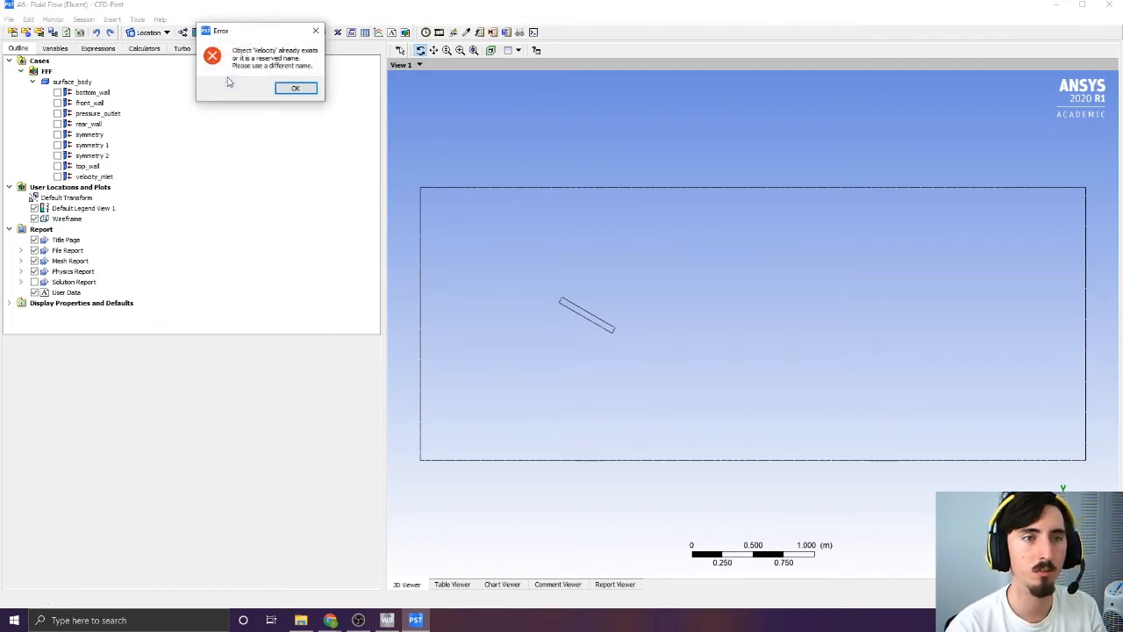
{"action": "left_click", "coordinate": [292, 88]}
{"action": "key", "text": "BackSpace"}
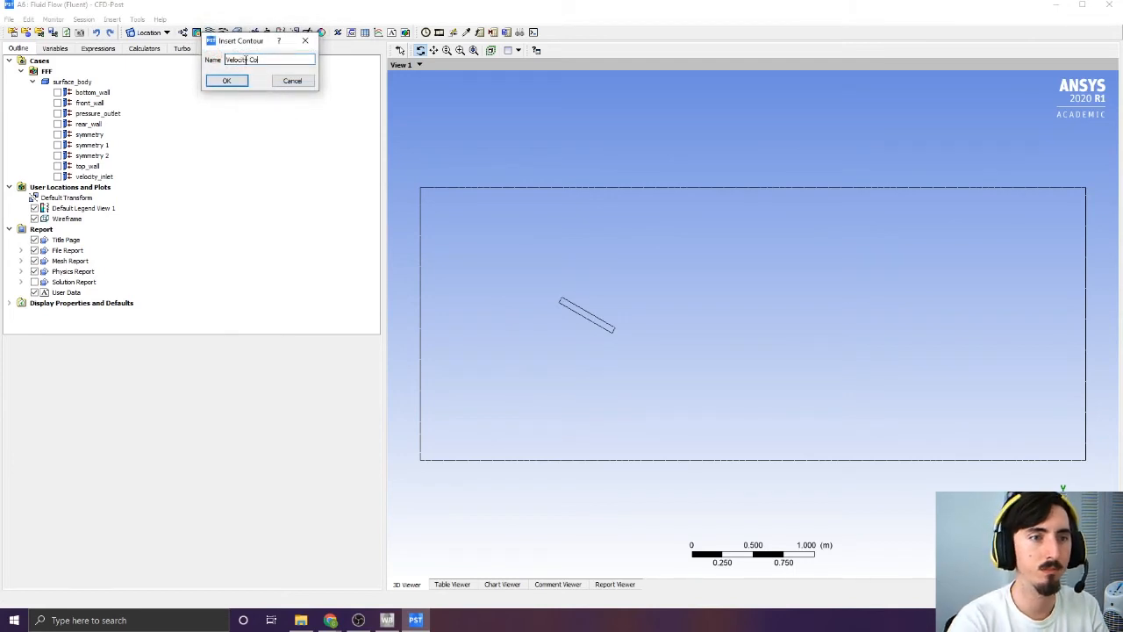
{"action": "left_click", "coordinate": [241, 80]}
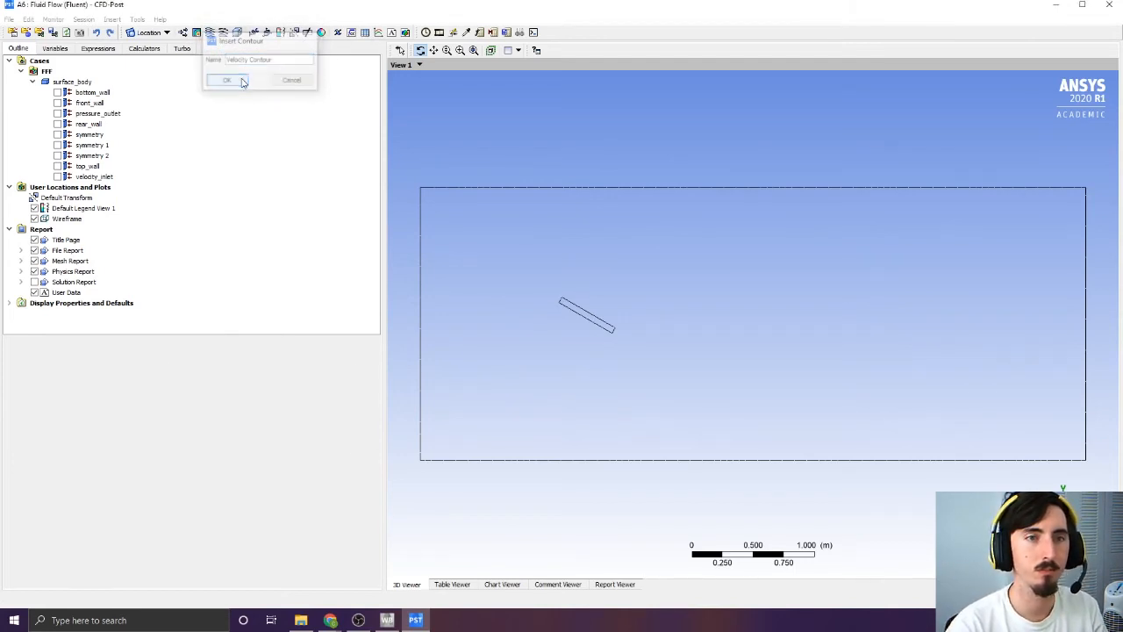
Apply 50 contours of the Velocity variable at the symmetry location to Velocity Contour
{"action": "left_click", "coordinate": [72, 478]}
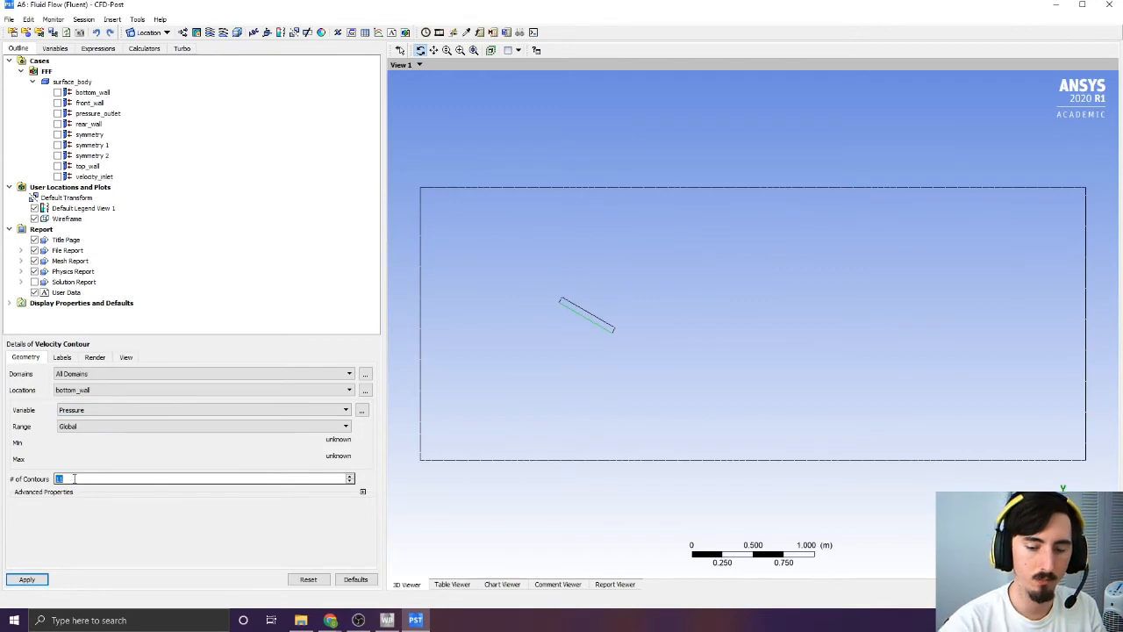
{"action": "left_click", "coordinate": [96, 392]}
{"action": "left_click", "coordinate": [98, 430]}
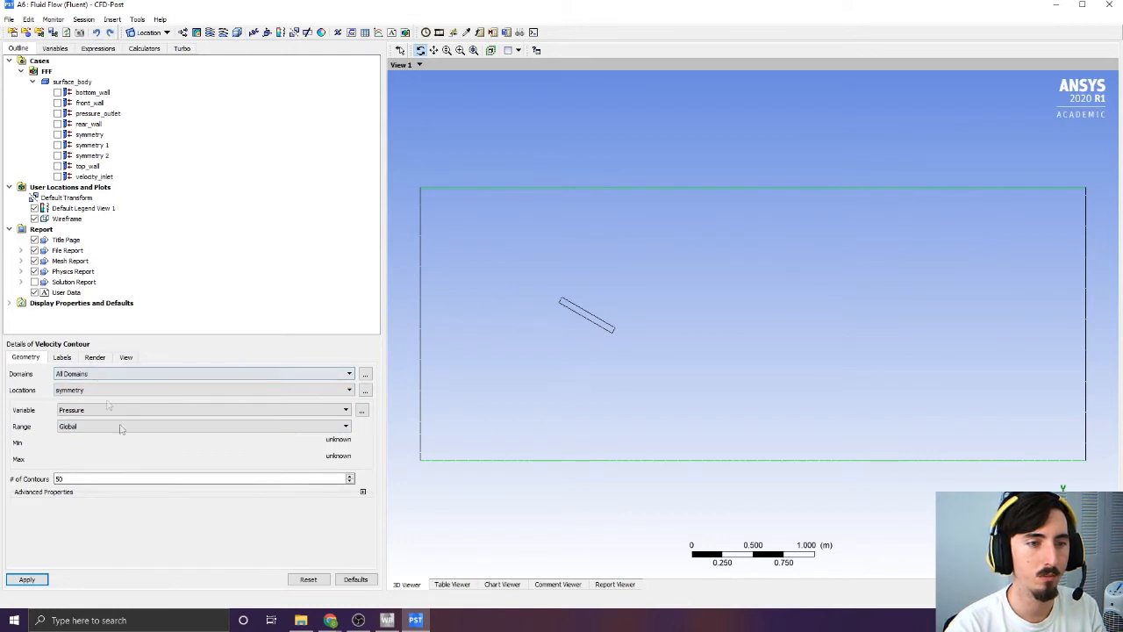
{"action": "left_click", "coordinate": [123, 410]}
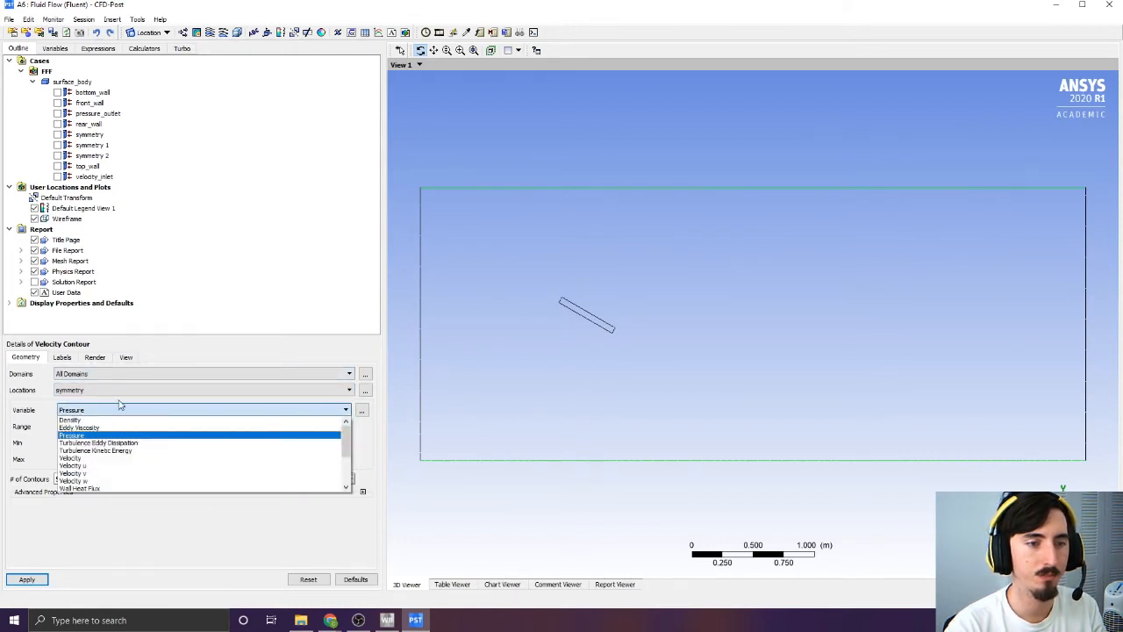
{"action": "left_click", "coordinate": [102, 459]}
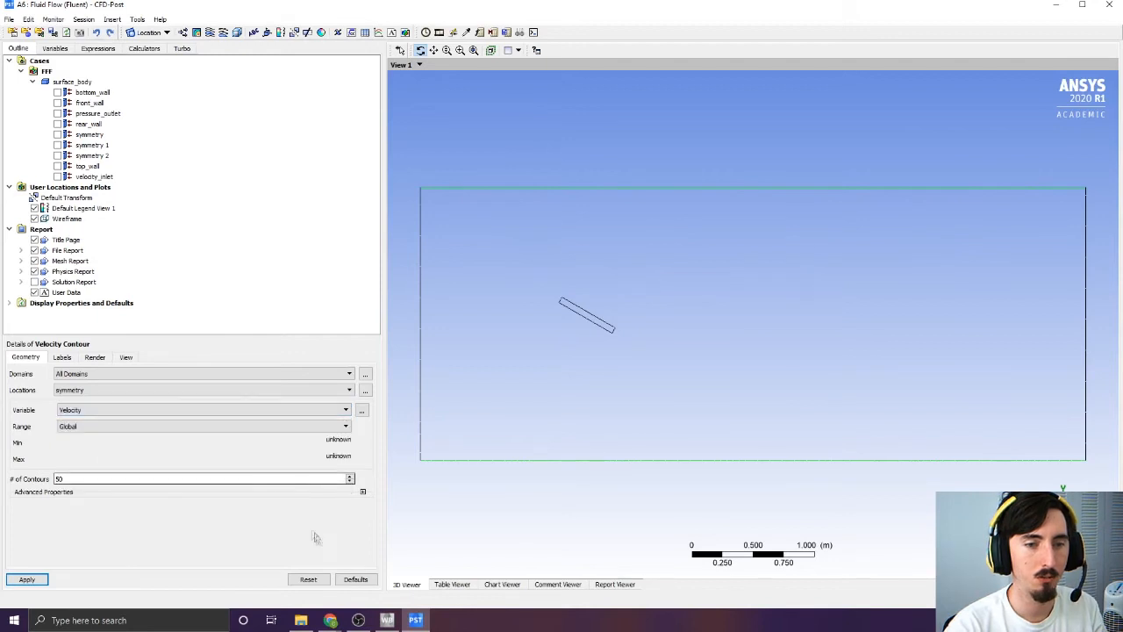
{"action": "left_click", "coordinate": [26, 579]}
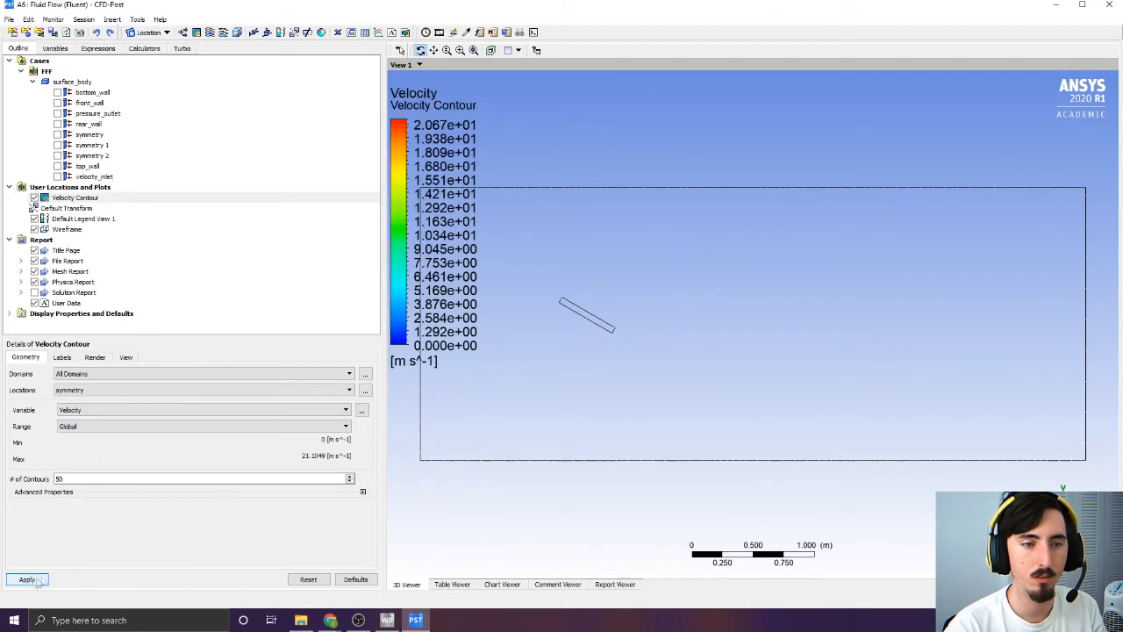
Change the variable of Velocity Contour to Velocity u and apply it
{"action": "left_click", "coordinate": [121, 390]}
{"action": "left_click", "coordinate": [120, 392]}
{"action": "left_click", "coordinate": [92, 409]}
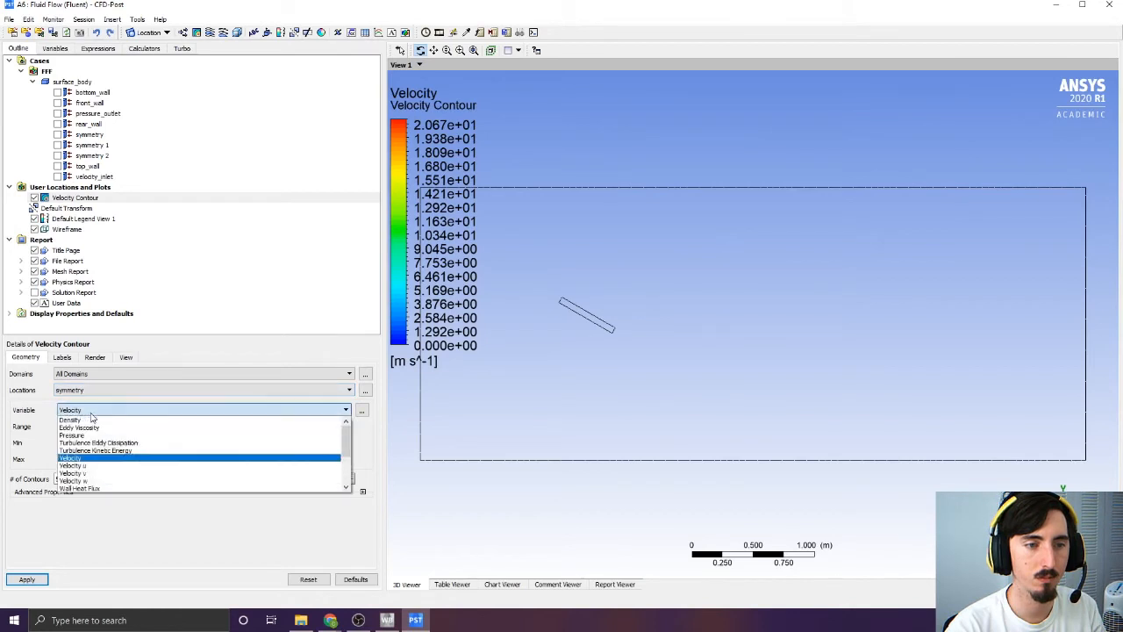
{"action": "left_click", "coordinate": [88, 465]}
{"action": "left_click", "coordinate": [26, 579]}
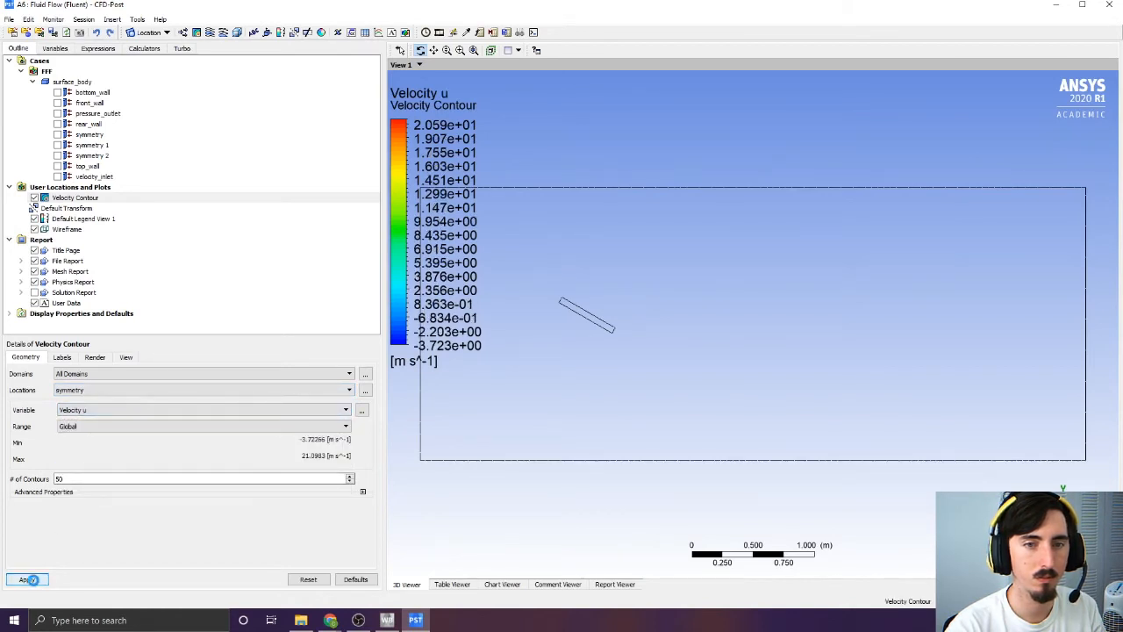
Change Velocity Contour to the Velocity variable at the symmetry 1 location and apply it
{"action": "left_click", "coordinate": [86, 410]}
{"action": "left_click", "coordinate": [83, 466]}
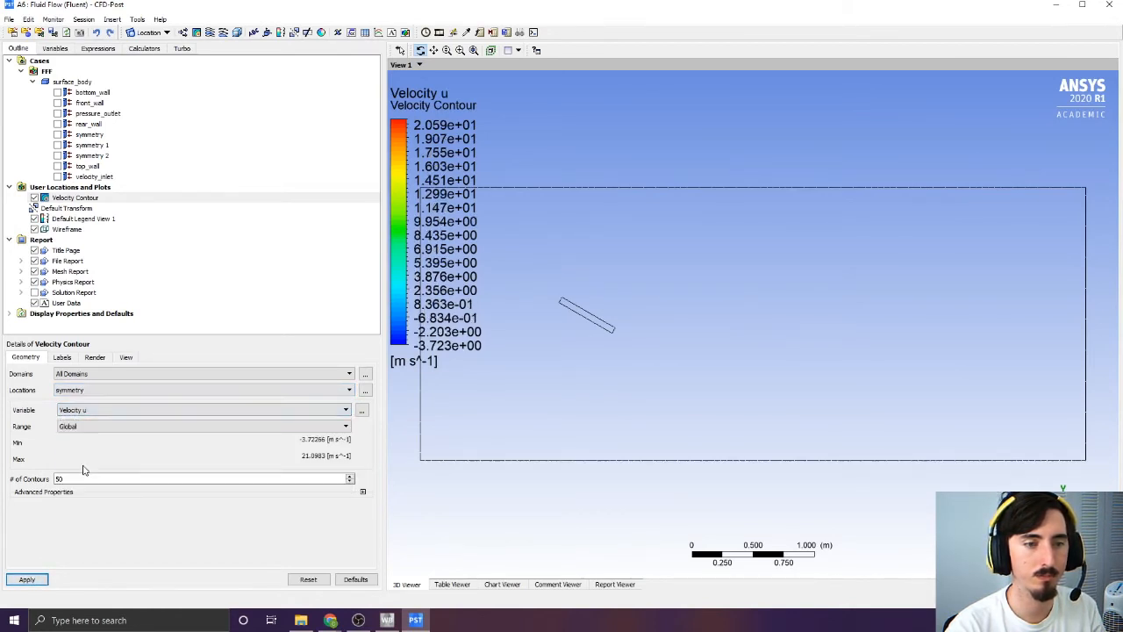
{"action": "left_click", "coordinate": [97, 411]}
{"action": "left_click", "coordinate": [88, 454]}
{"action": "left_click", "coordinate": [103, 391]}
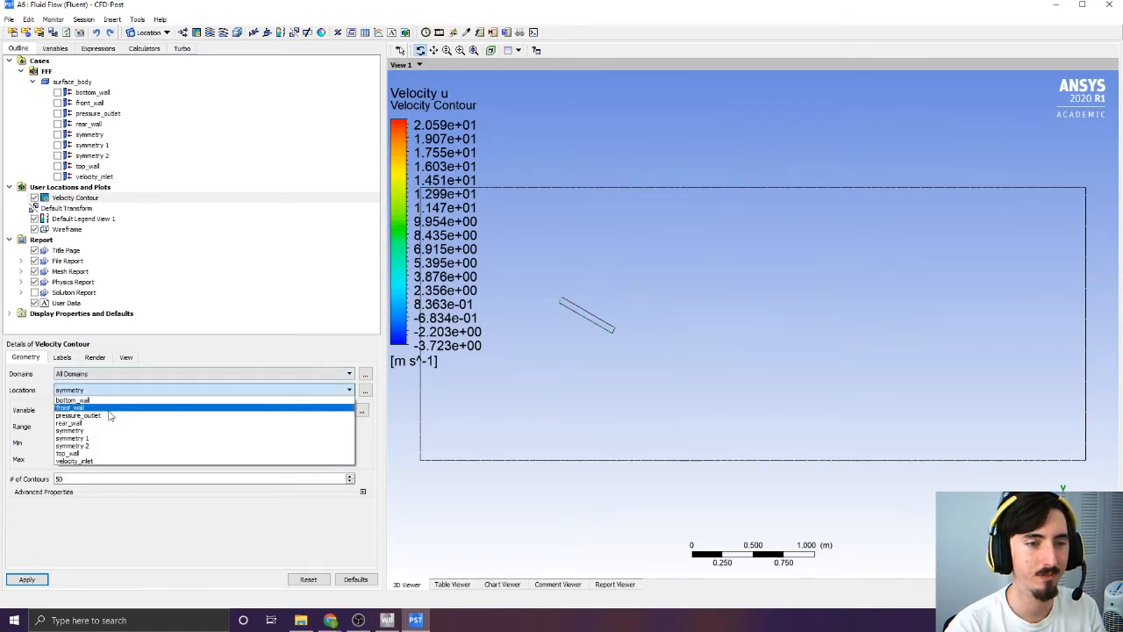
{"action": "left_click", "coordinate": [71, 438]}
{"action": "left_click", "coordinate": [26, 581]}
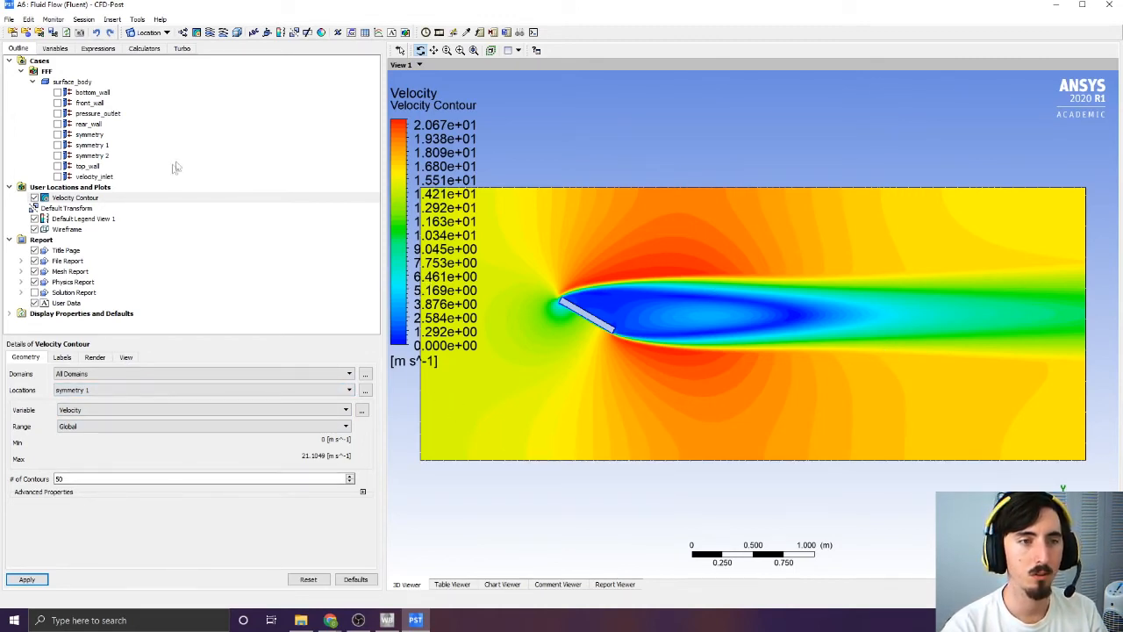
Insert a contour plot named Pressure Contour showing 50 contours of Pressure at the symmetry 1 location
{"action": "left_click", "coordinate": [195, 32]}
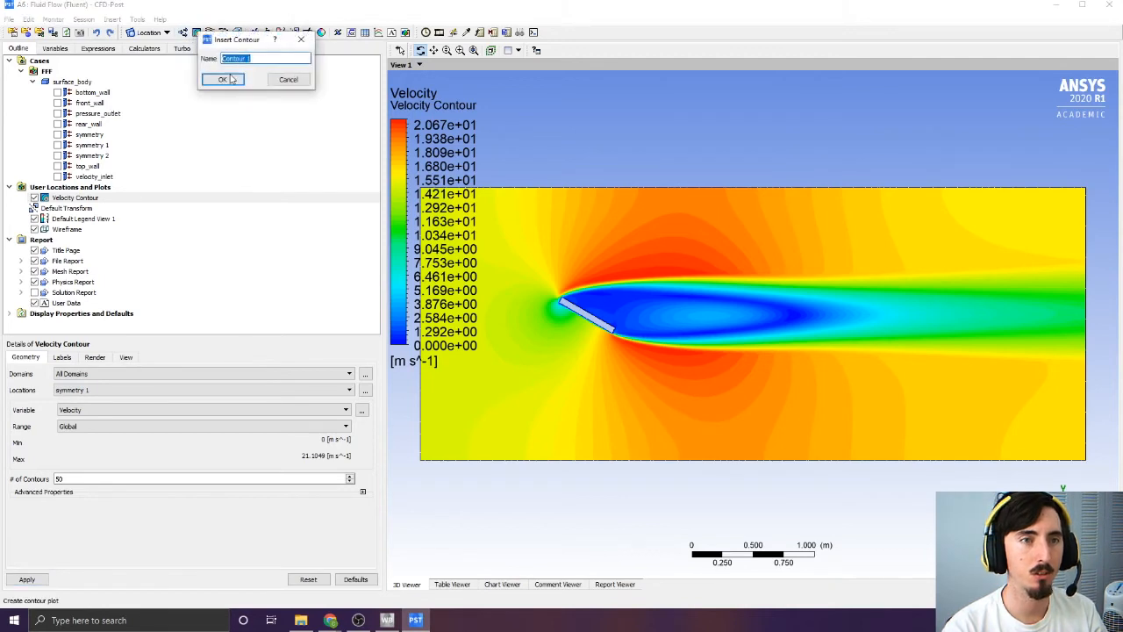
{"action": "type", "text": "Pressure"}
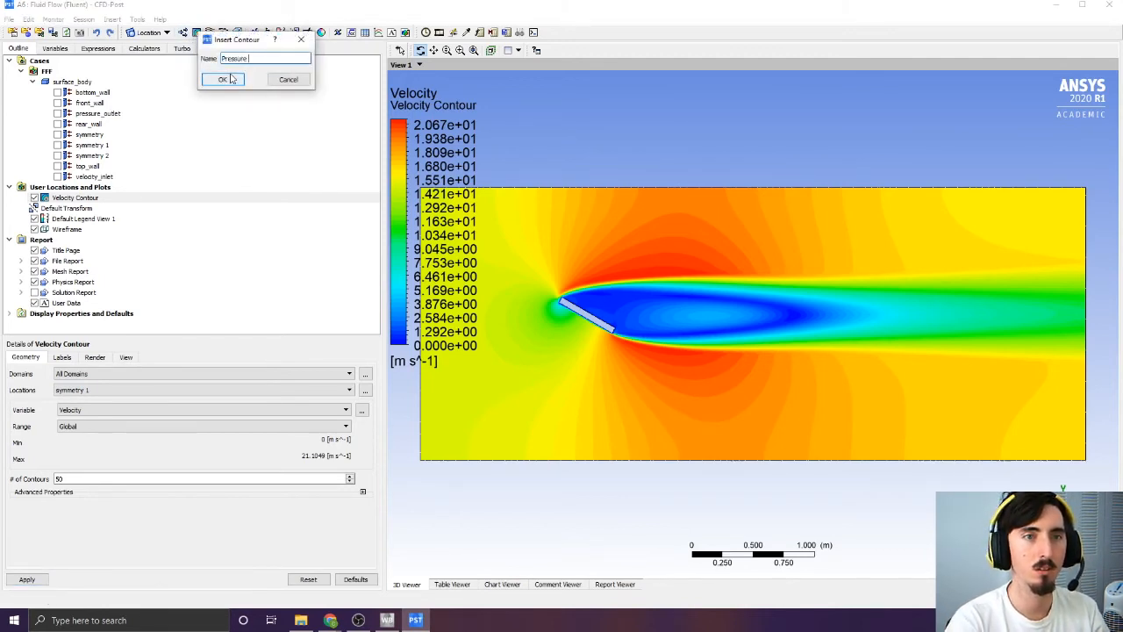
{"action": "left_click", "coordinate": [223, 79]}
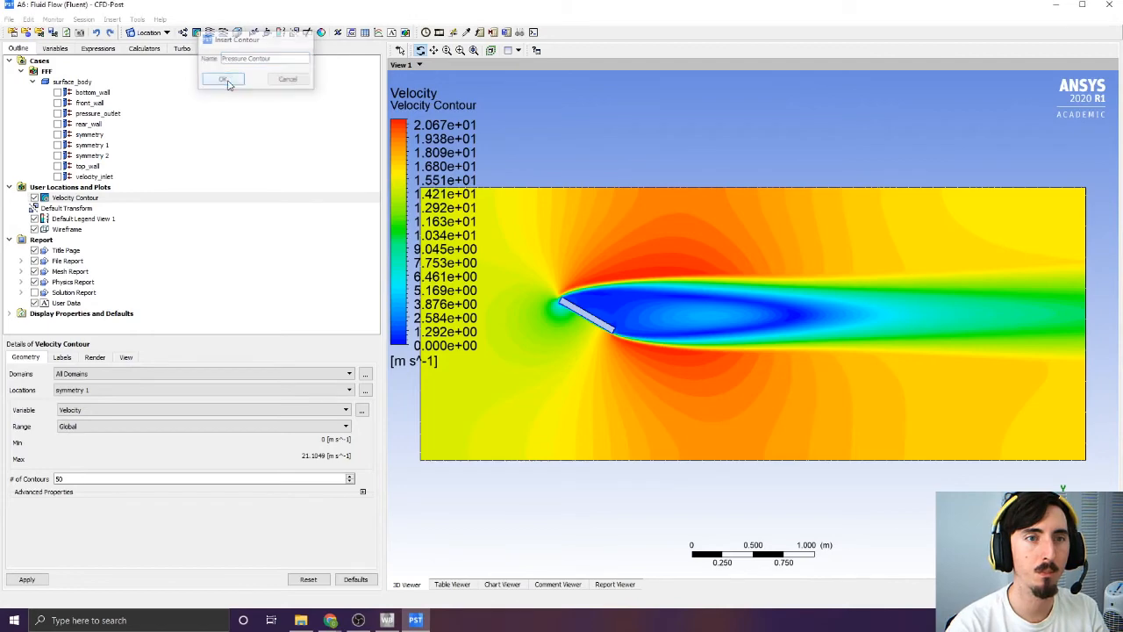
{"action": "left_click", "coordinate": [102, 390]}
{"action": "left_click", "coordinate": [93, 437]}
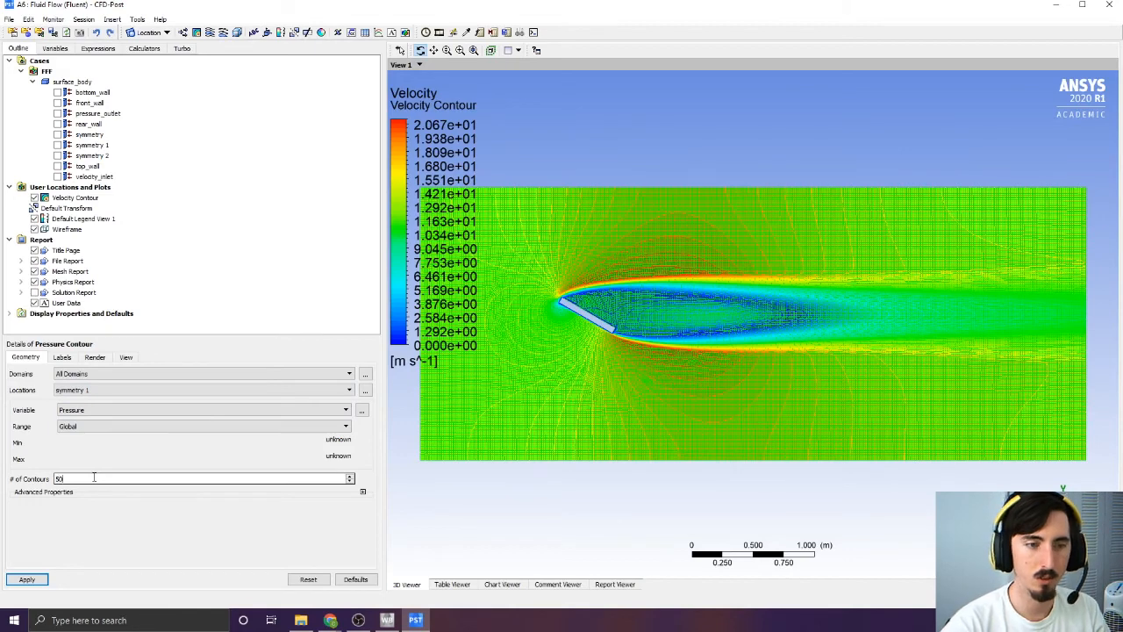
{"action": "left_click", "coordinate": [26, 579]}
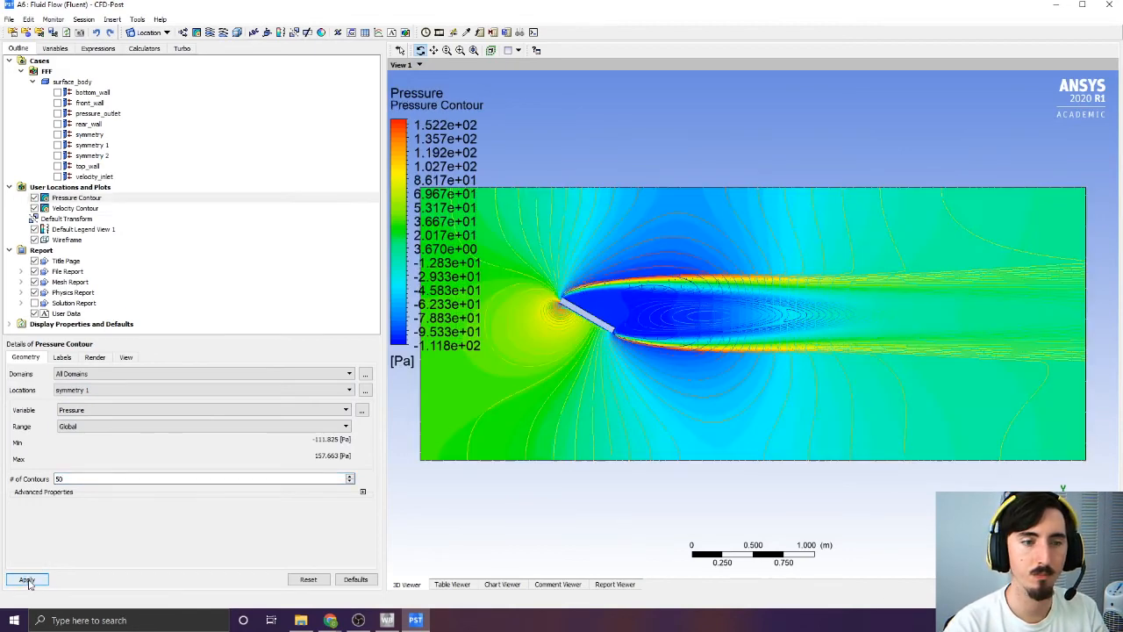
Hide both Velocity Contour and Pressure Contour so only the wireframe is displayed
{"action": "left_click", "coordinate": [34, 209]}
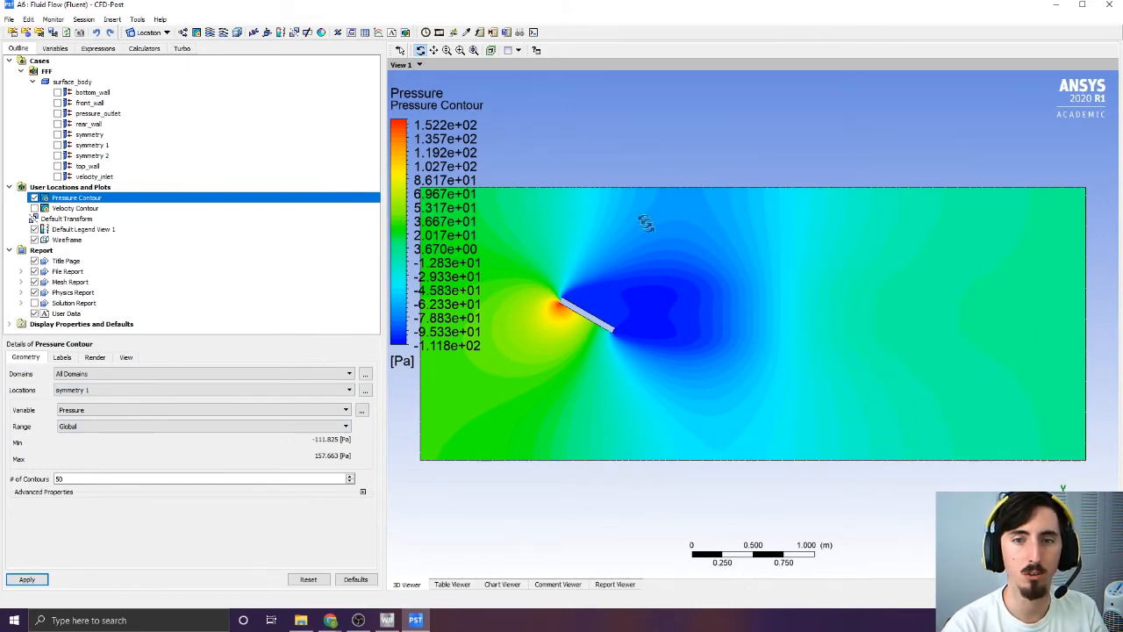
{"action": "left_click", "coordinate": [34, 208]}
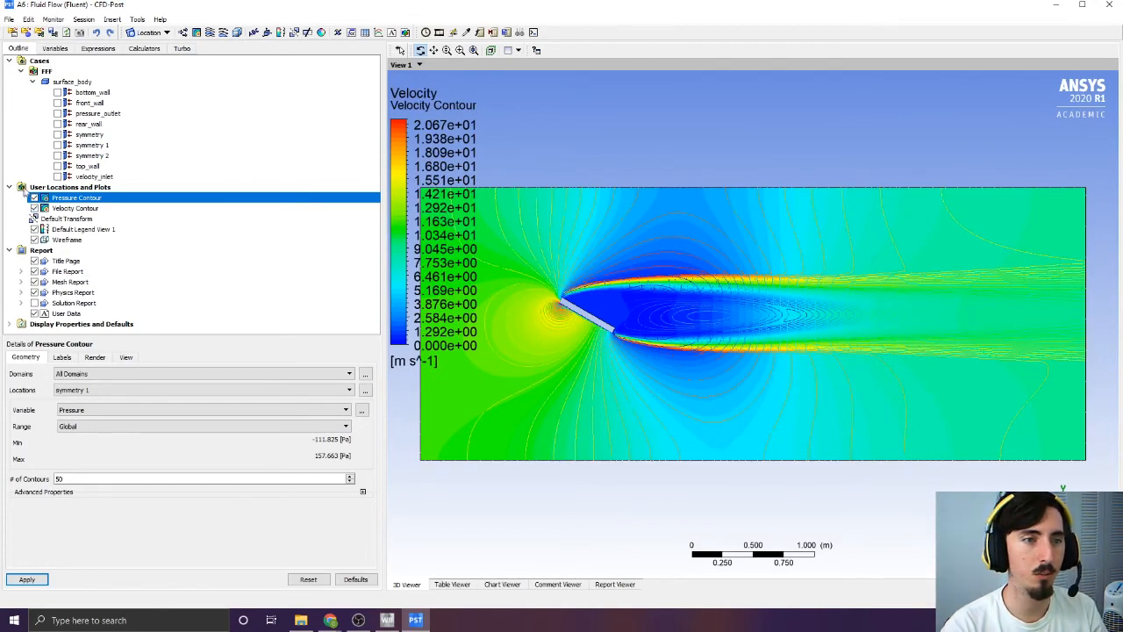
{"action": "left_click", "coordinate": [34, 197]}
{"action": "left_click", "coordinate": [34, 208]}
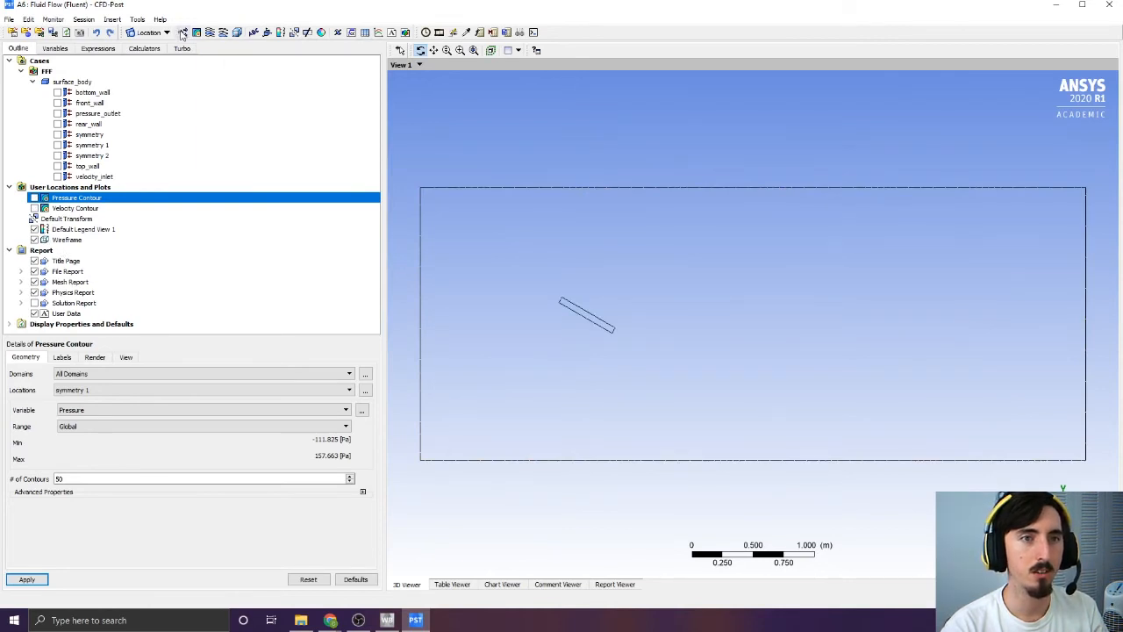
Insert a vector plot named Flow Separation with Vertex sampling and a reduction factor of 1
{"action": "left_click", "coordinate": [182, 32]}
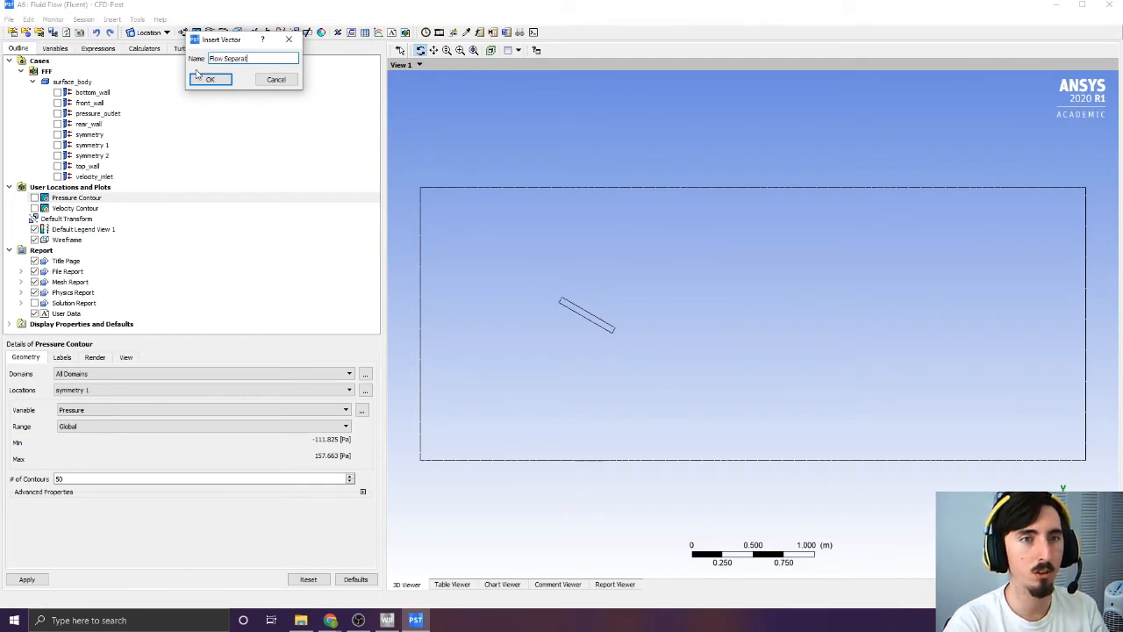
{"action": "left_click", "coordinate": [200, 79]}
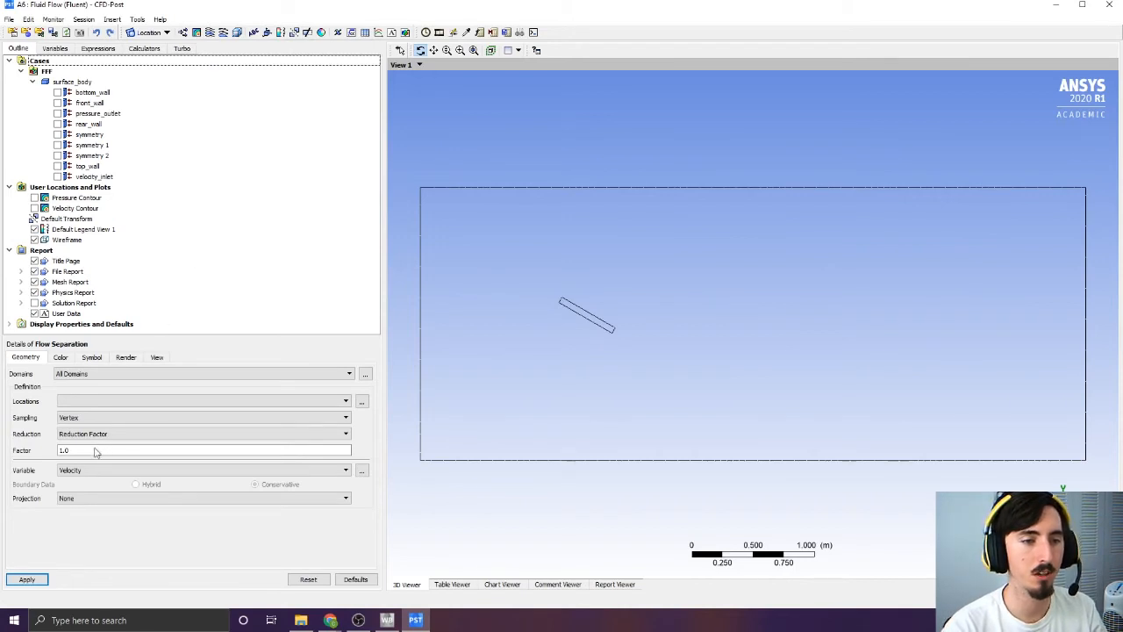
{"action": "left_click", "coordinate": [86, 418]}
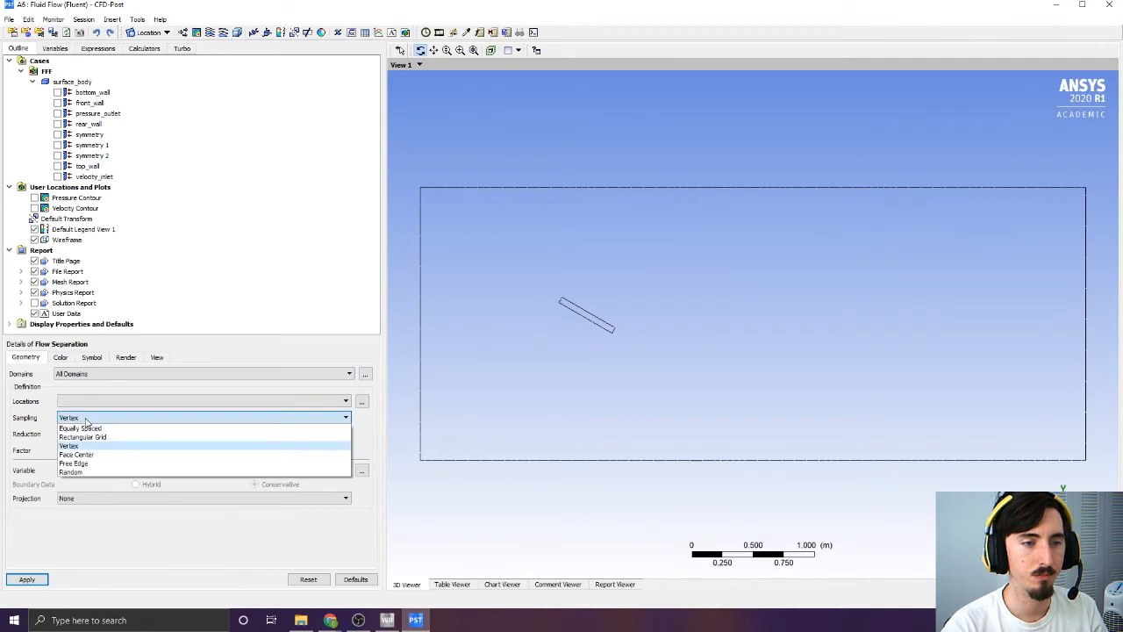
{"action": "left_click", "coordinate": [86, 420]}
{"action": "double_click", "coordinate": [79, 451]}
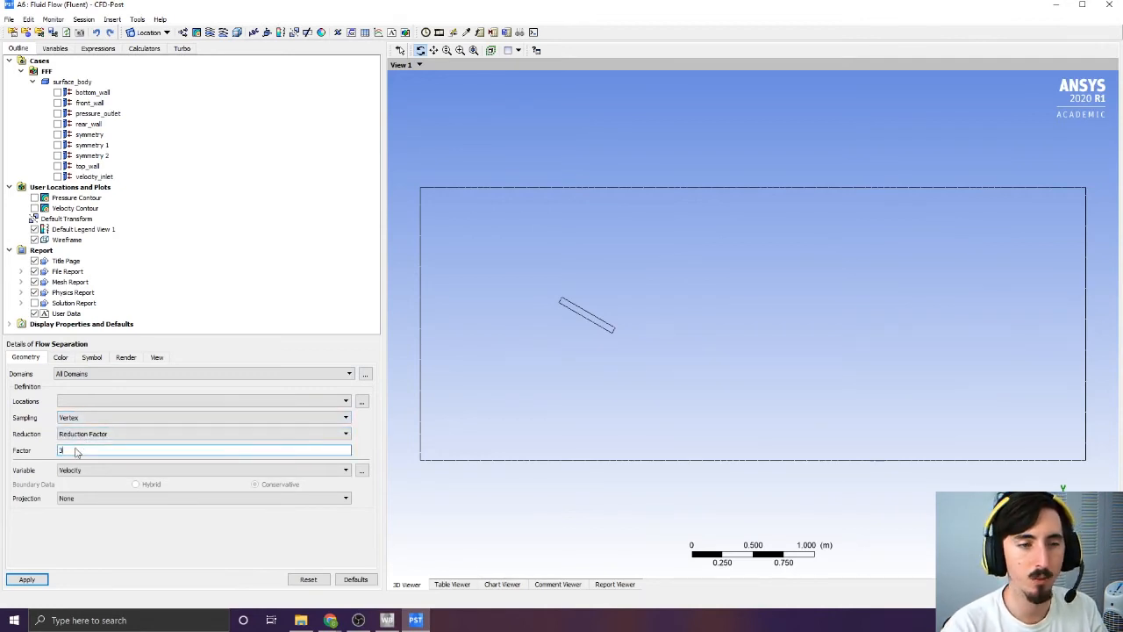
{"action": "key", "text": "BackSpace"}
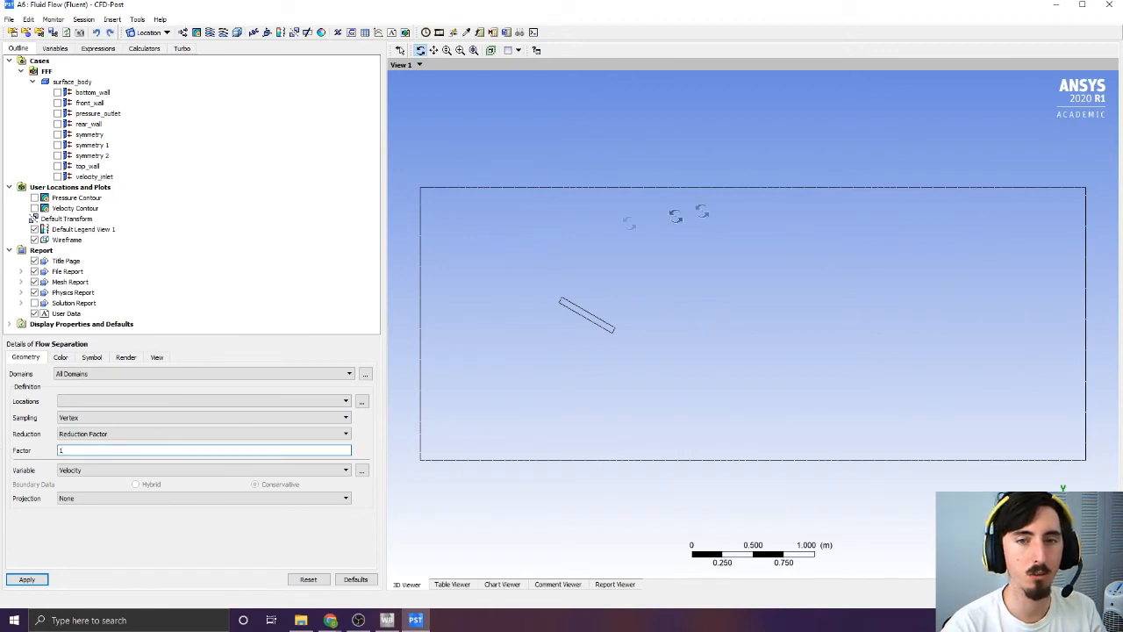
Set the symbol size of the Flow Separation vectors to 0.5
{"action": "left_click", "coordinate": [63, 358]}
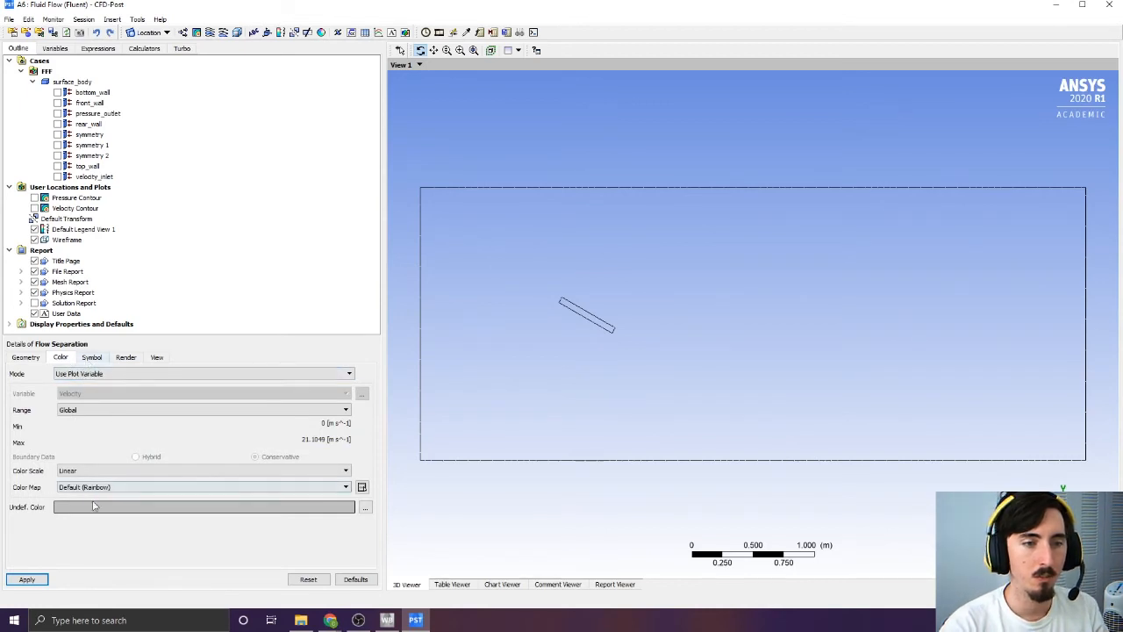
{"action": "left_click", "coordinate": [93, 358]}
{"action": "left_click", "coordinate": [98, 389]}
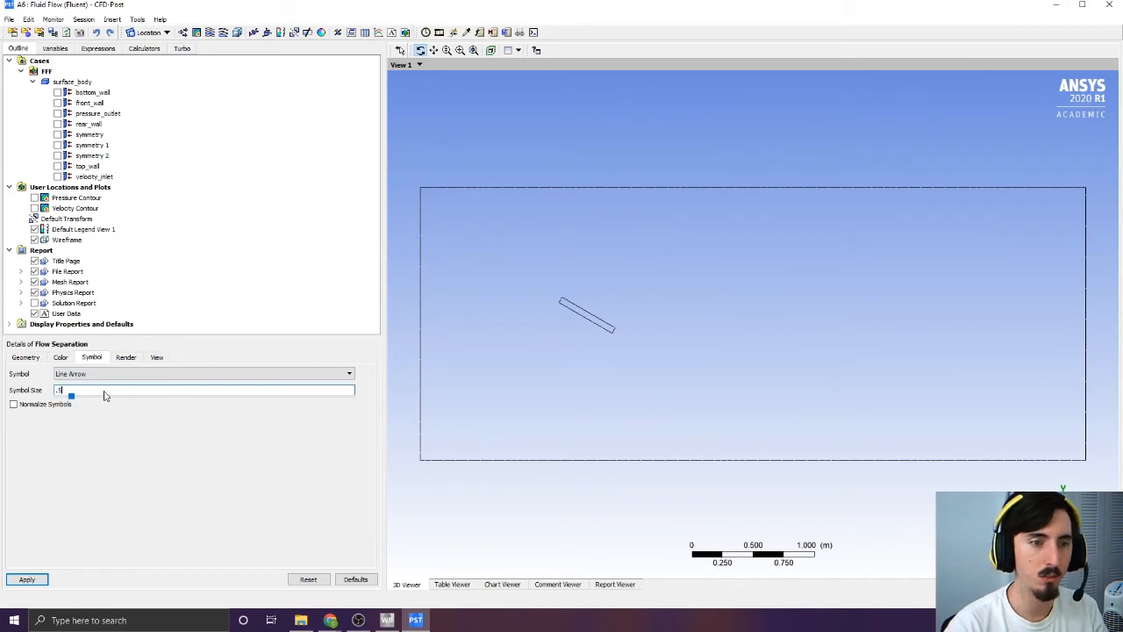
{"action": "left_click", "coordinate": [122, 358]}
{"action": "left_click", "coordinate": [153, 359]}
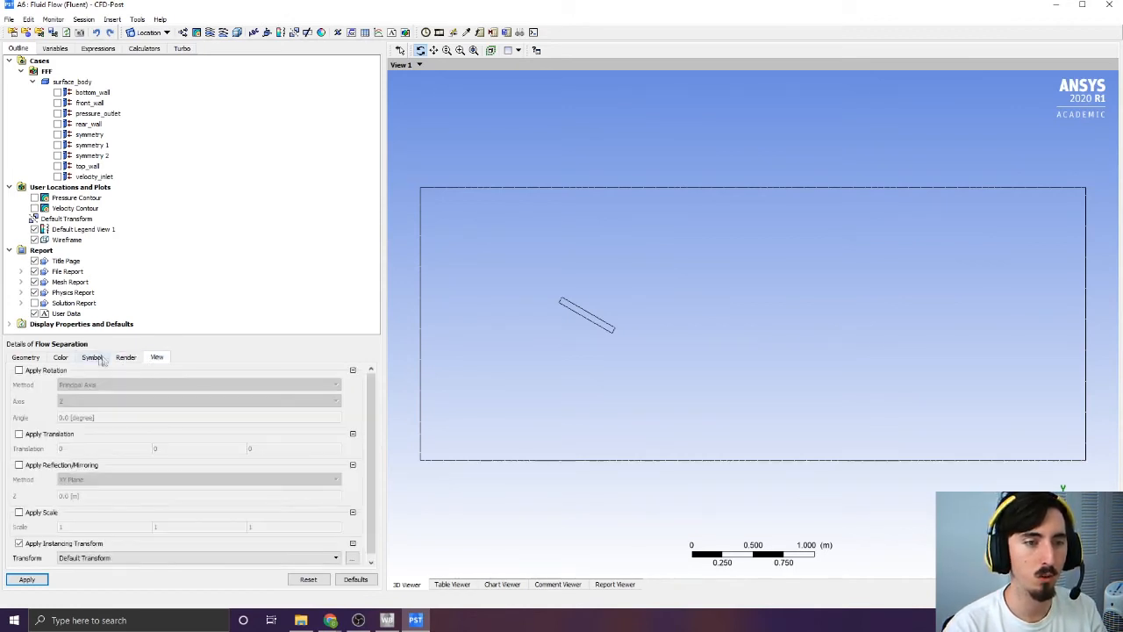
Set the location of Flow Separation to symmetry 1 and apply the vector plot
{"action": "left_click", "coordinate": [18, 357]}
{"action": "left_click", "coordinate": [27, 579]}
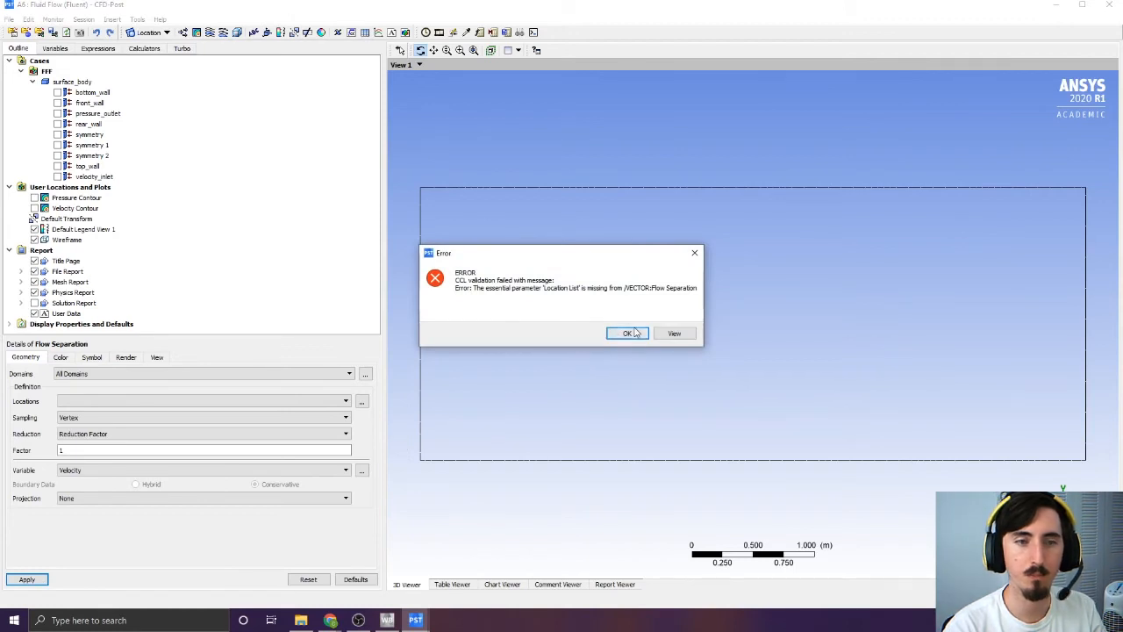
{"action": "left_click", "coordinate": [627, 333]}
{"action": "left_click", "coordinate": [284, 400]}
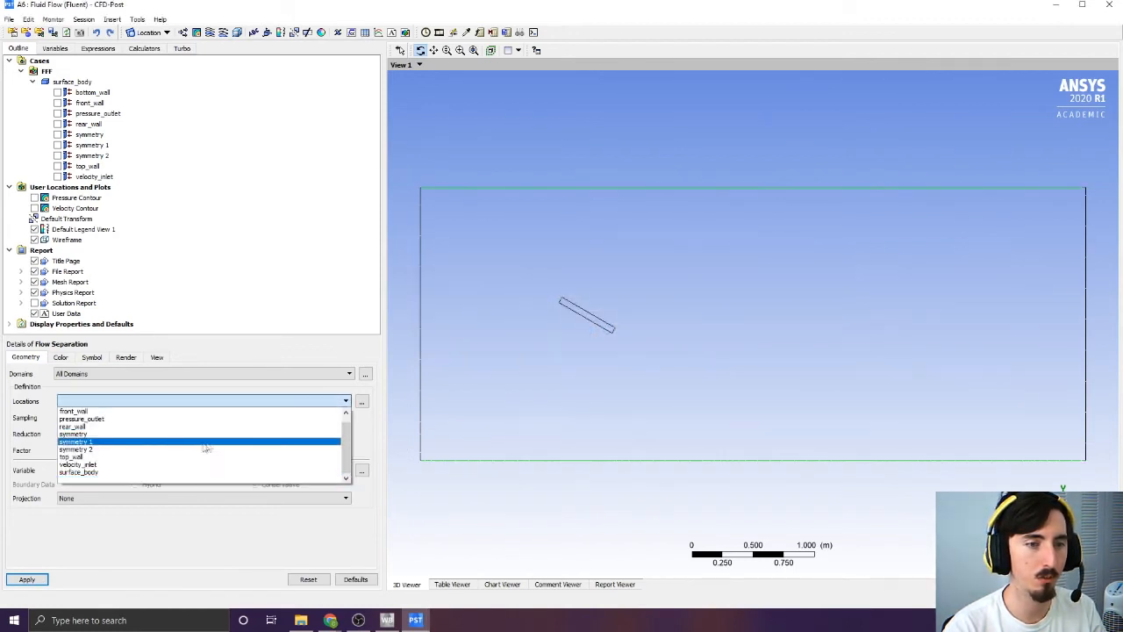
{"action": "left_click", "coordinate": [213, 442]}
{"action": "left_click", "coordinate": [27, 579]}
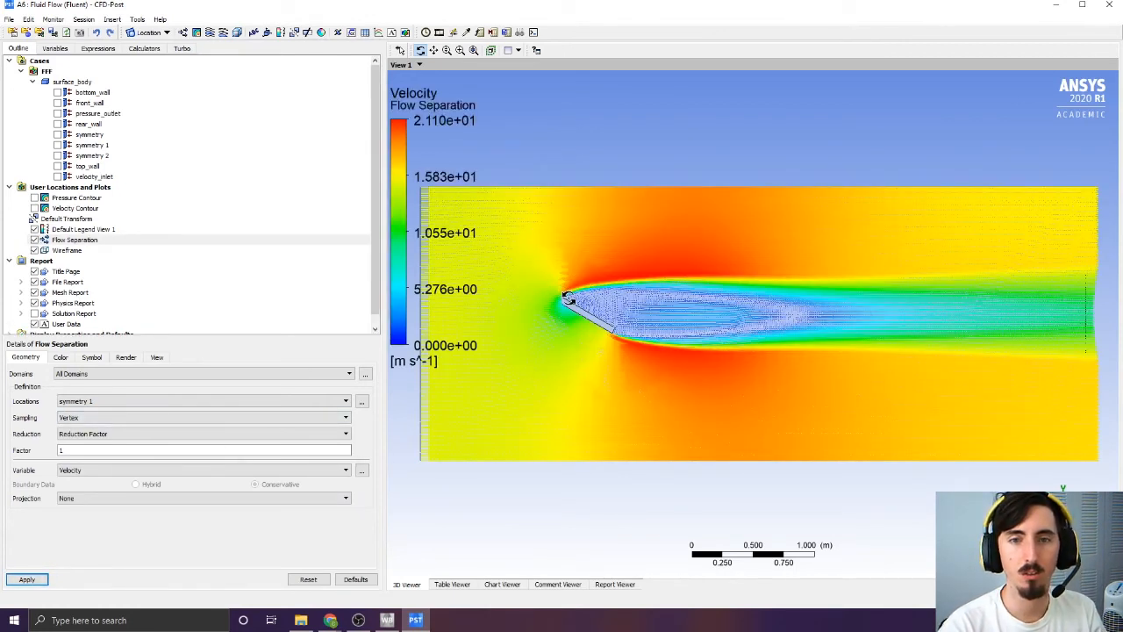
Compare the Flow Separation vectors with Velocity Contour by showing and hiding the contour over them
{"action": "scroll", "coordinate": [566, 286], "scroll_direction": "up", "scroll_amount": 2}
{"action": "scroll", "coordinate": [587, 277], "scroll_direction": "down", "scroll_amount": 3}
{"action": "scroll", "coordinate": [590, 278], "scroll_direction": "up", "scroll_amount": 1}
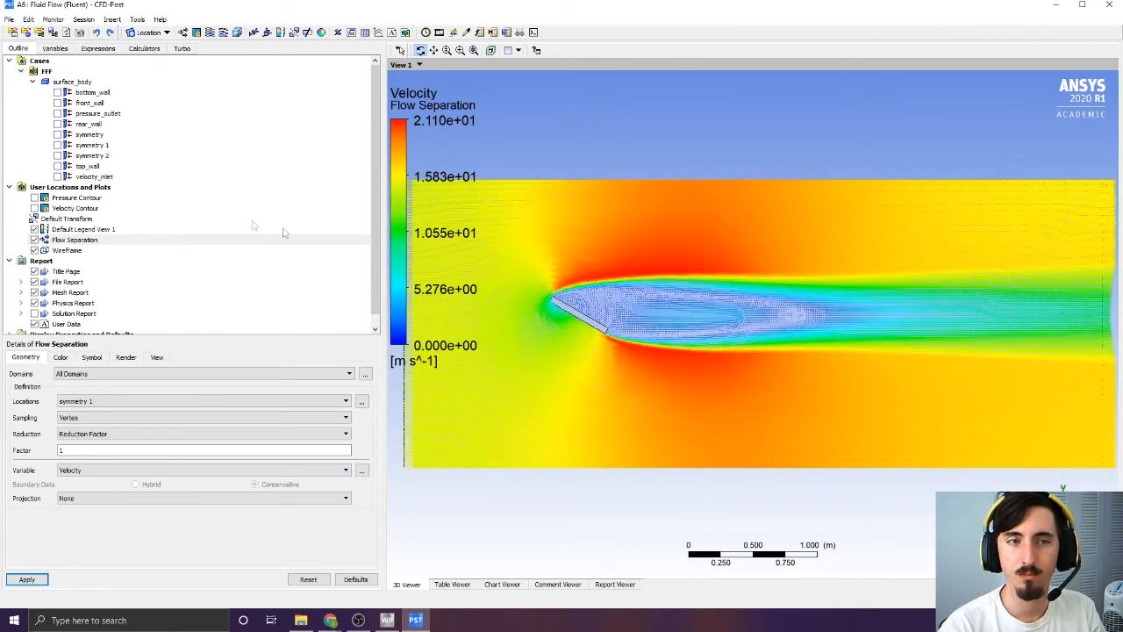
{"action": "left_click", "coordinate": [33, 208]}
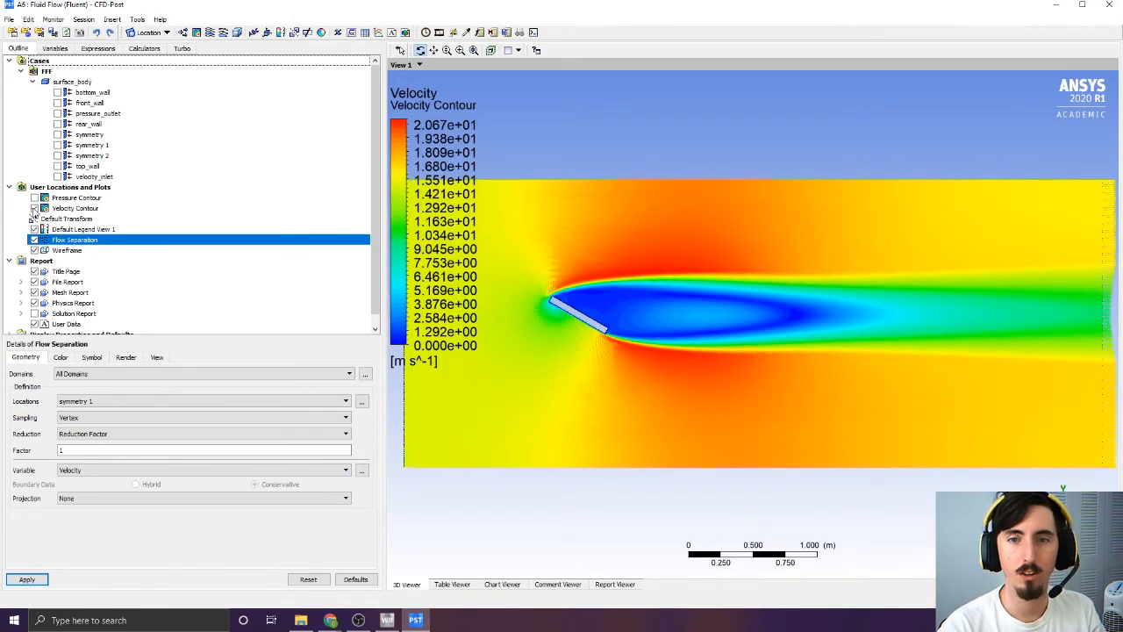
{"action": "left_click", "coordinate": [34, 208]}
{"action": "left_click", "coordinate": [34, 208]}
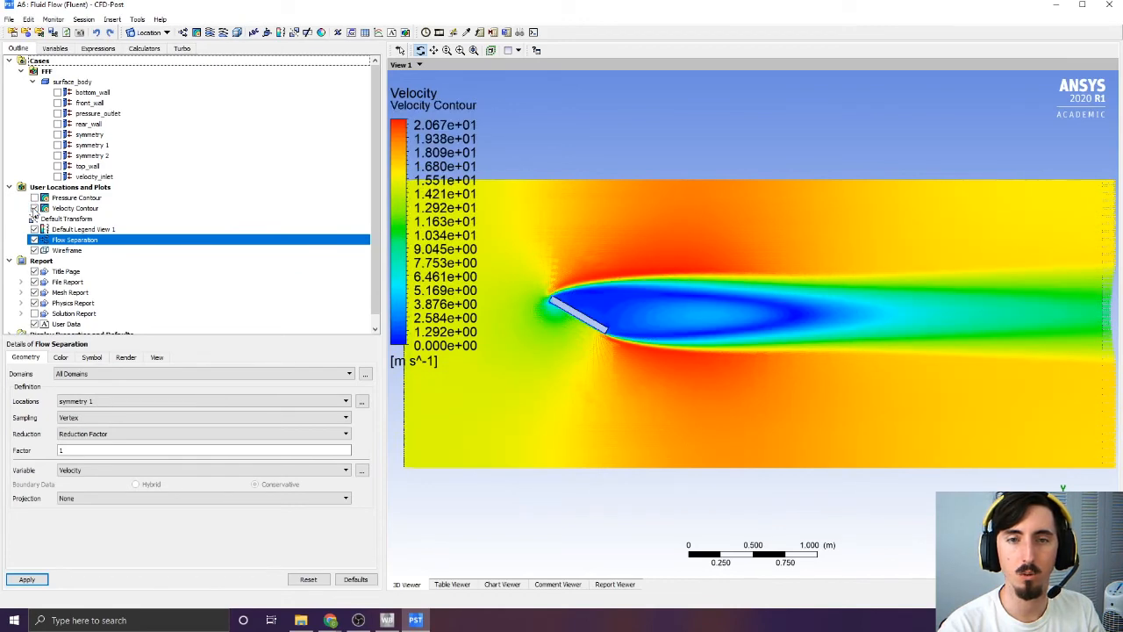
{"action": "left_click", "coordinate": [34, 208]}
{"action": "left_click", "coordinate": [33, 208]}
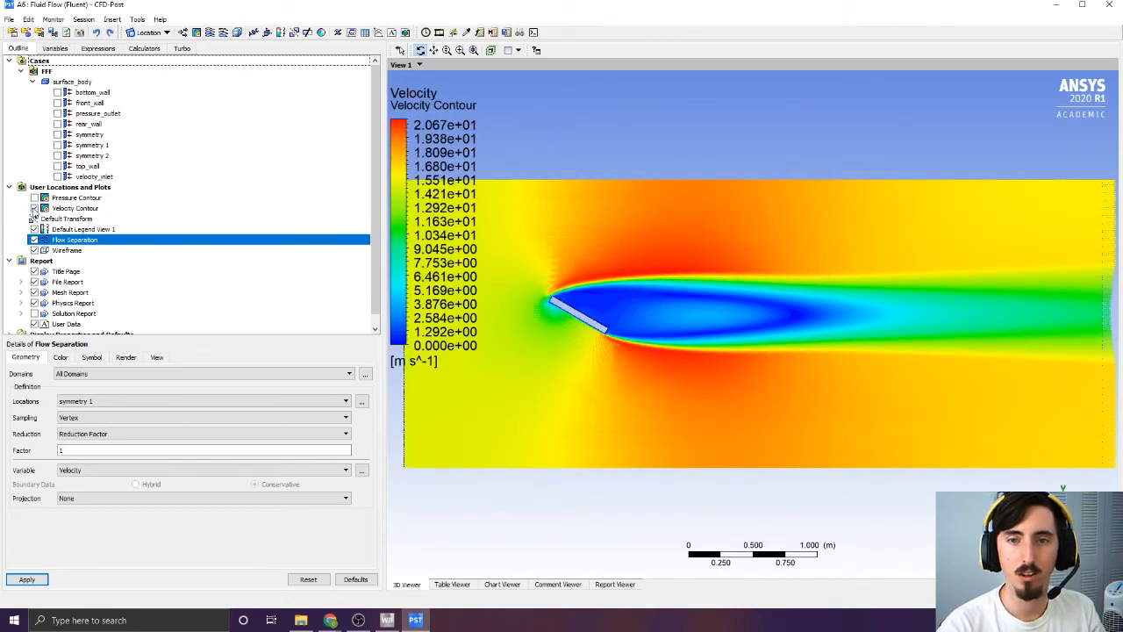
{"action": "left_click", "coordinate": [34, 208]}
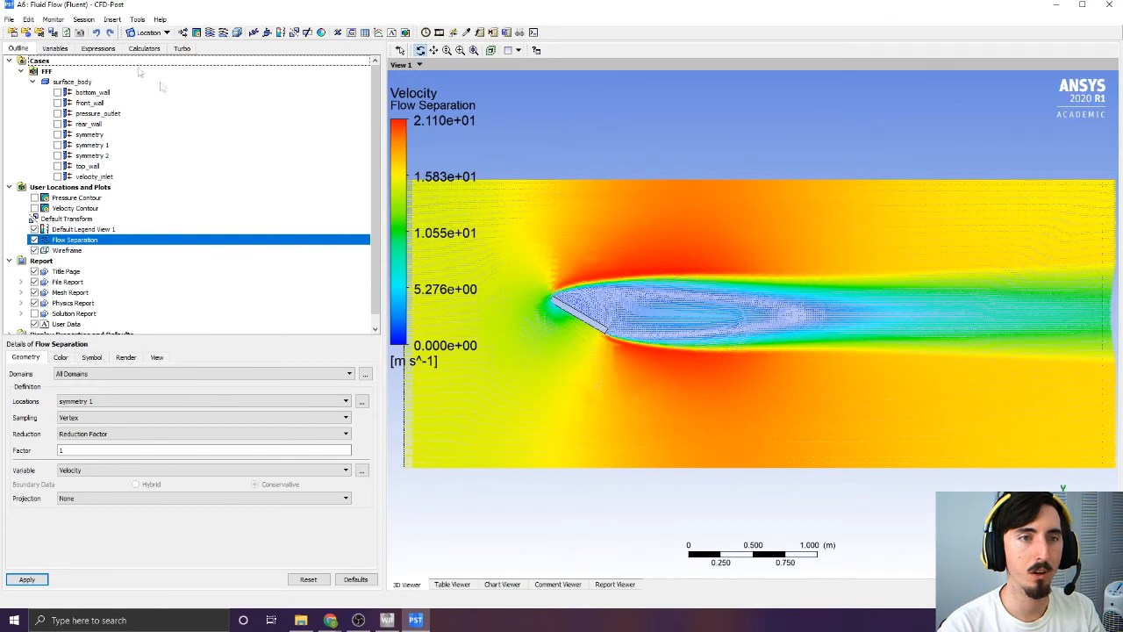
Set the reduction factor of Flow Separation to 3 and apply it to thin out the vectors around the plate
{"action": "left_click", "coordinate": [461, 50]}
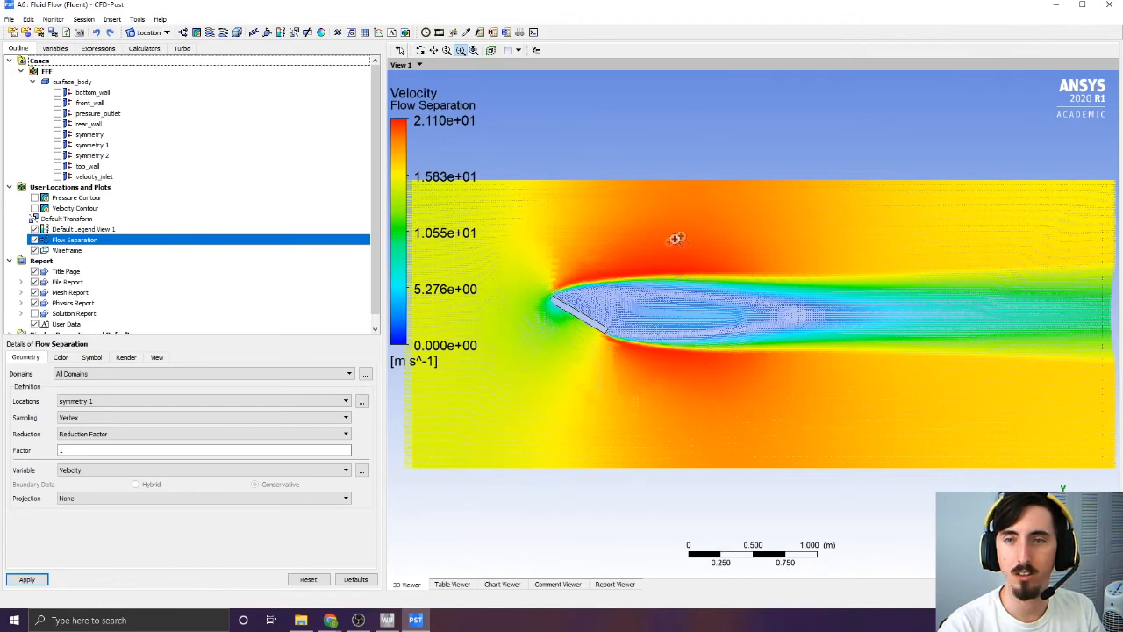
{"action": "left_click_drag", "start_coordinate": [659, 243], "coordinate": [504, 388]}
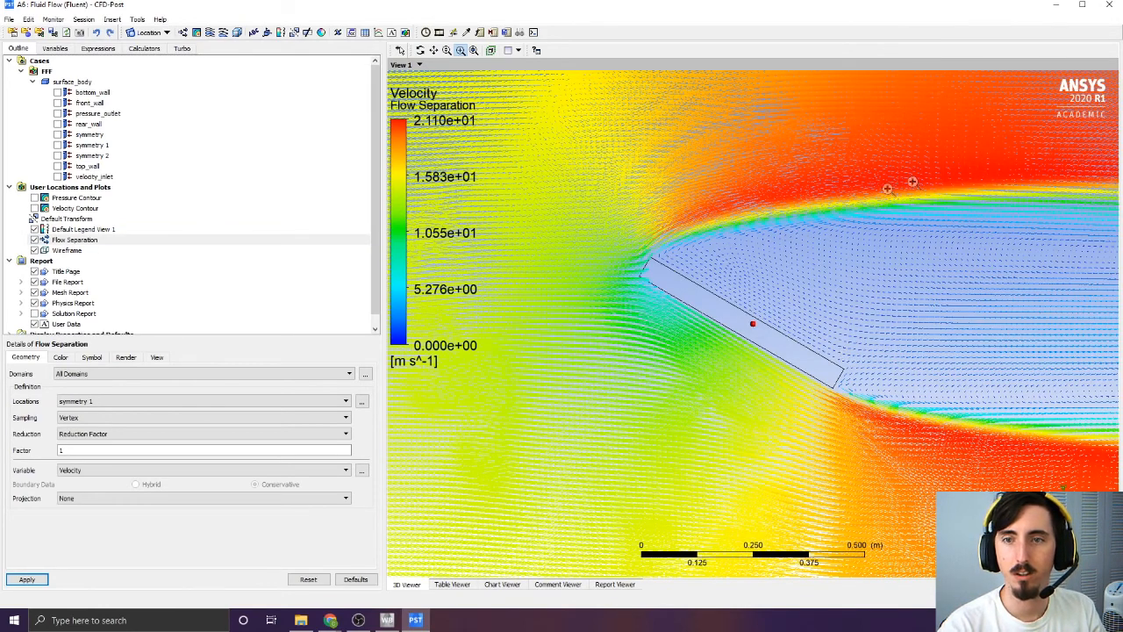
{"action": "double_click", "coordinate": [134, 451]}
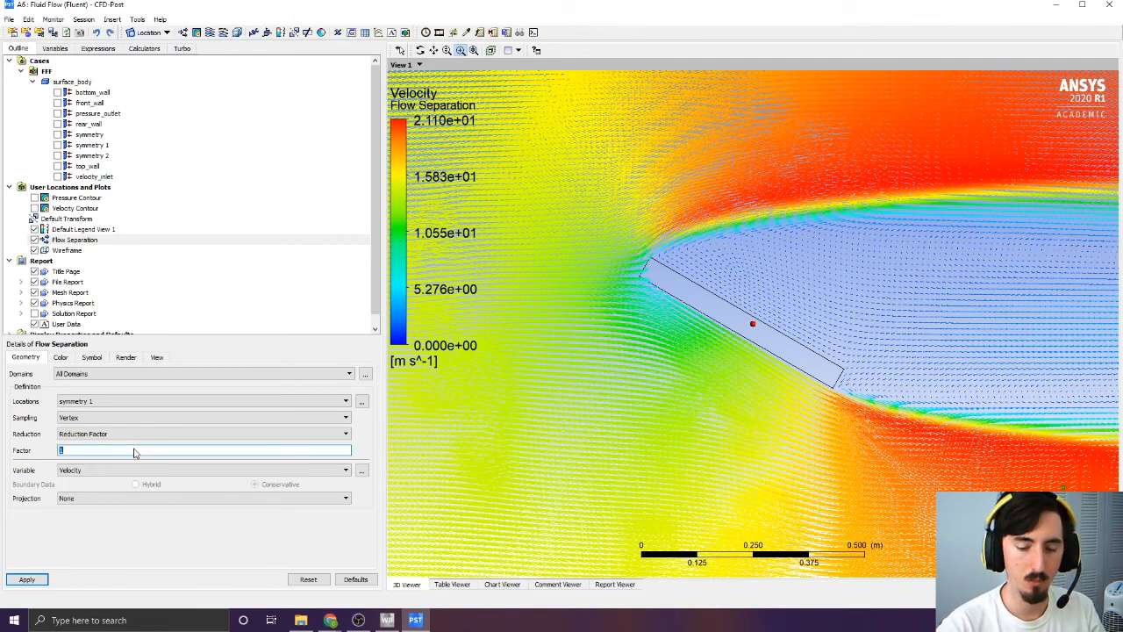
{"action": "type", "text": "3"}
{"action": "left_click", "coordinate": [28, 579]}
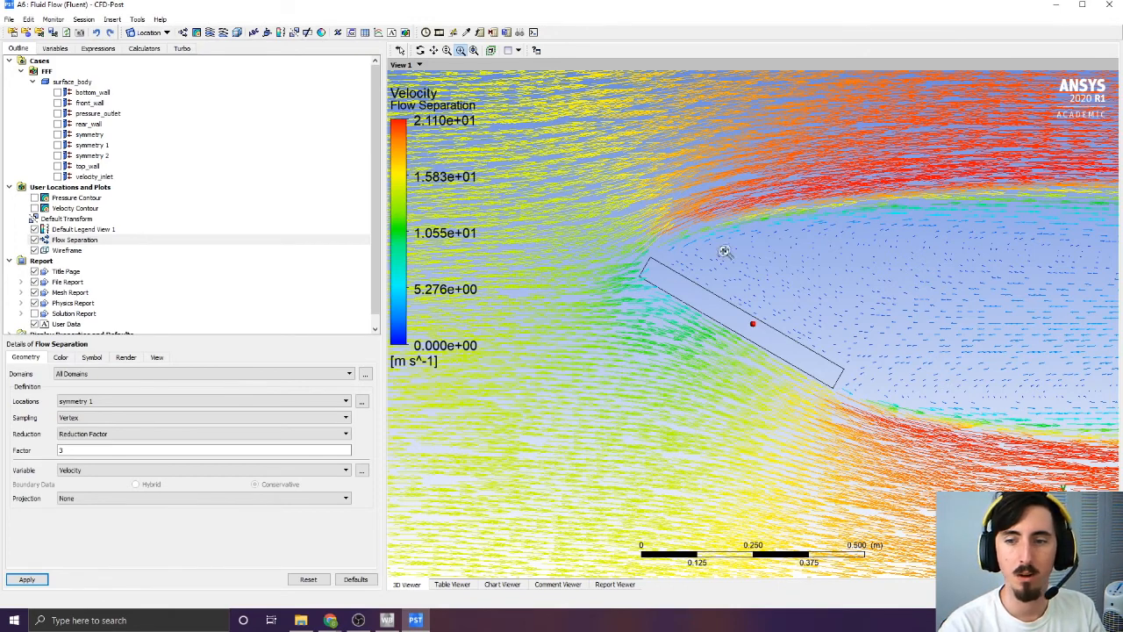
Set the reduction factor of Flow Separation back to 1, apply it and examine the vectors near the plate's leading edge
{"action": "left_click_drag", "start_coordinate": [913, 150], "coordinate": [574, 346]}
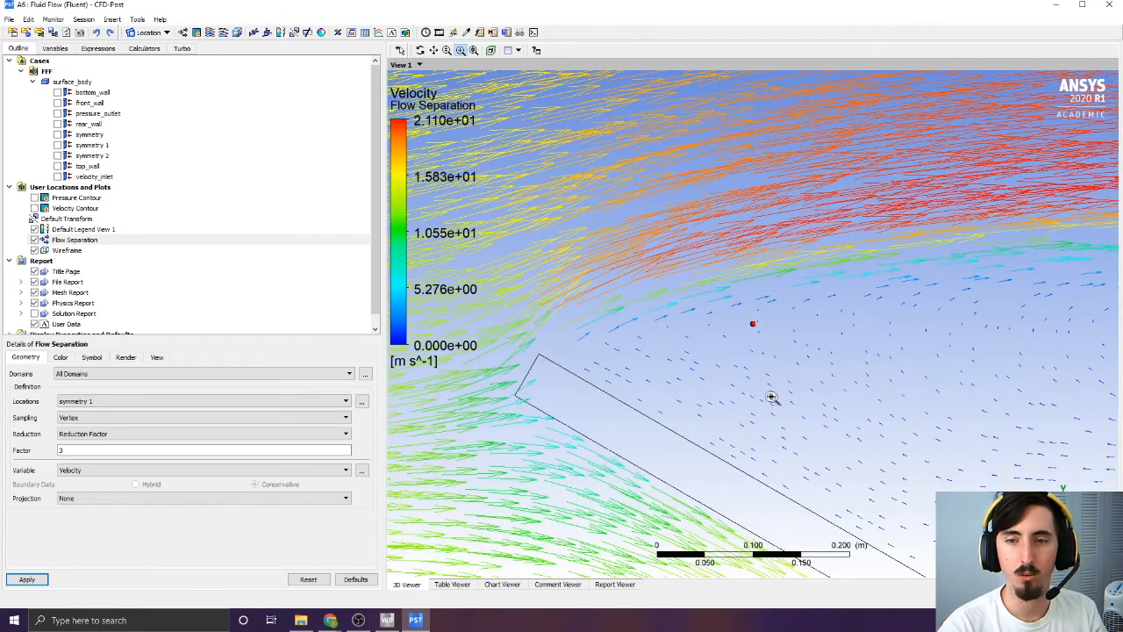
{"action": "double_click", "coordinate": [140, 449]}
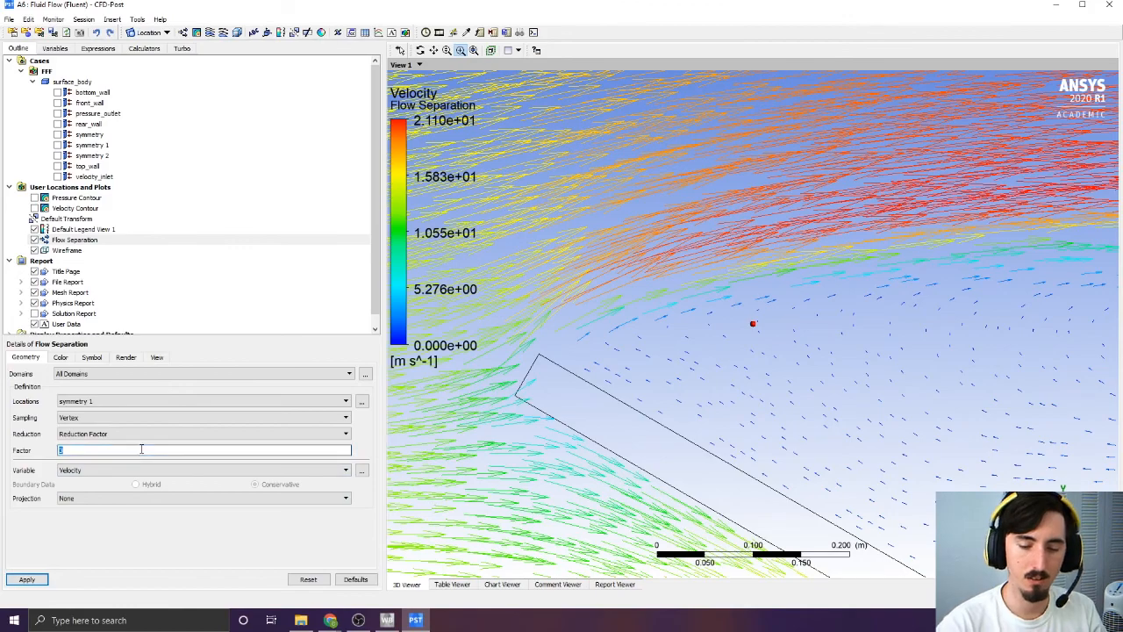
{"action": "type", "text": "1"}
{"action": "left_click", "coordinate": [26, 579]}
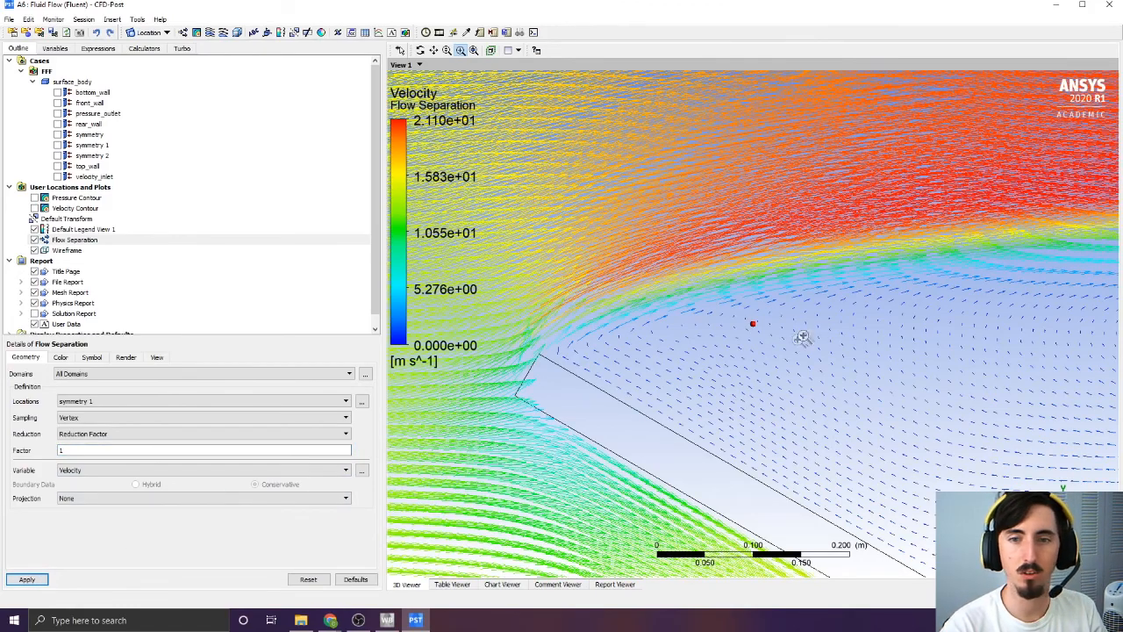
{"action": "scroll", "coordinate": [742, 406], "scroll_direction": "up", "scroll_amount": 5}
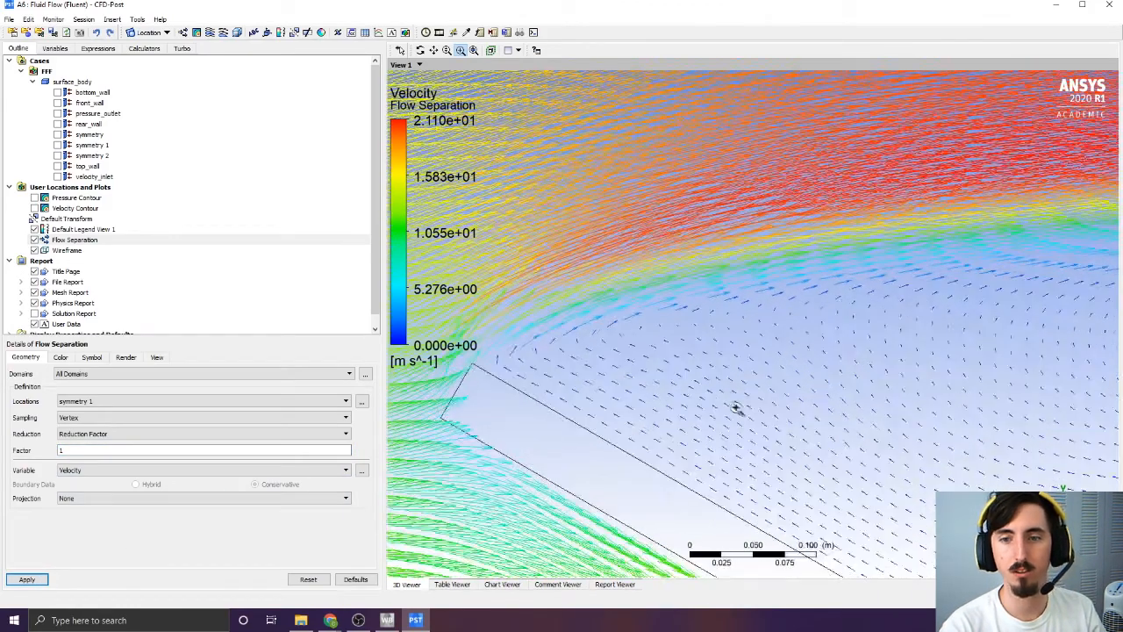
Restore the front view of the plate and examine the Flow Separation vectors around its leading edge and just above its upper surface
{"action": "mouse_move", "coordinate": [866, 395]}
{"action": "middle_mouse_down"}
{"action": "mouse_move", "coordinate": [839, 380]}
{"action": "mouse_move", "coordinate": [857, 378]}
{"action": "mouse_move", "coordinate": [857, 402]}
{"action": "mouse_move", "coordinate": [864, 394]}
{"action": "middle_mouse_up"}
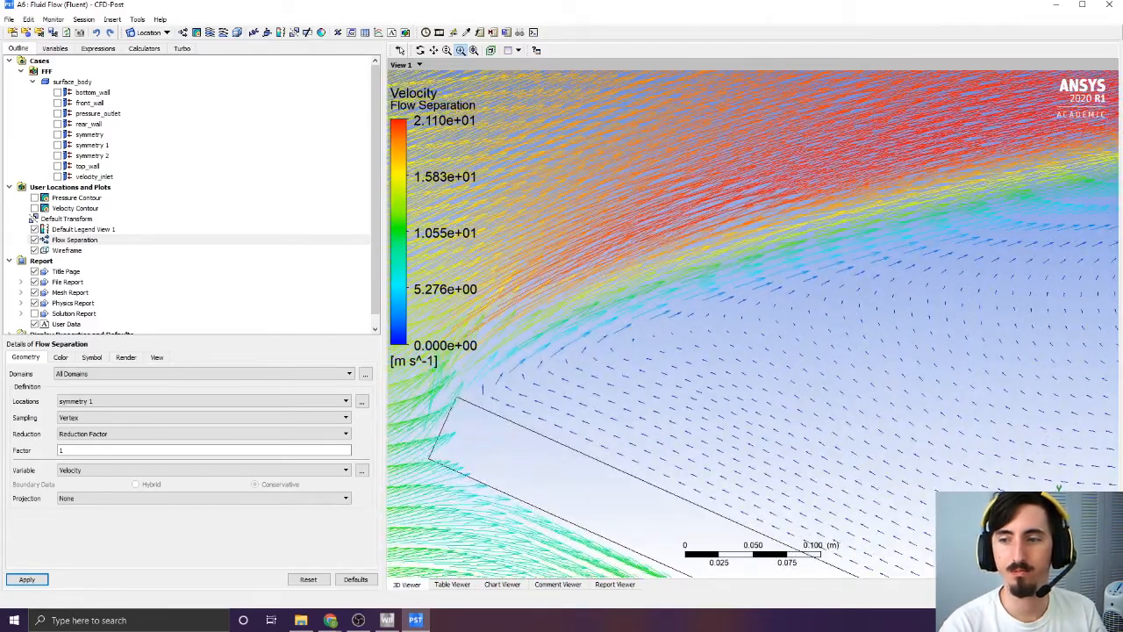
{"action": "left_click", "coordinate": [1061, 537]}
{"action": "scroll", "coordinate": [741, 367], "scroll_direction": "up", "scroll_amount": 1}
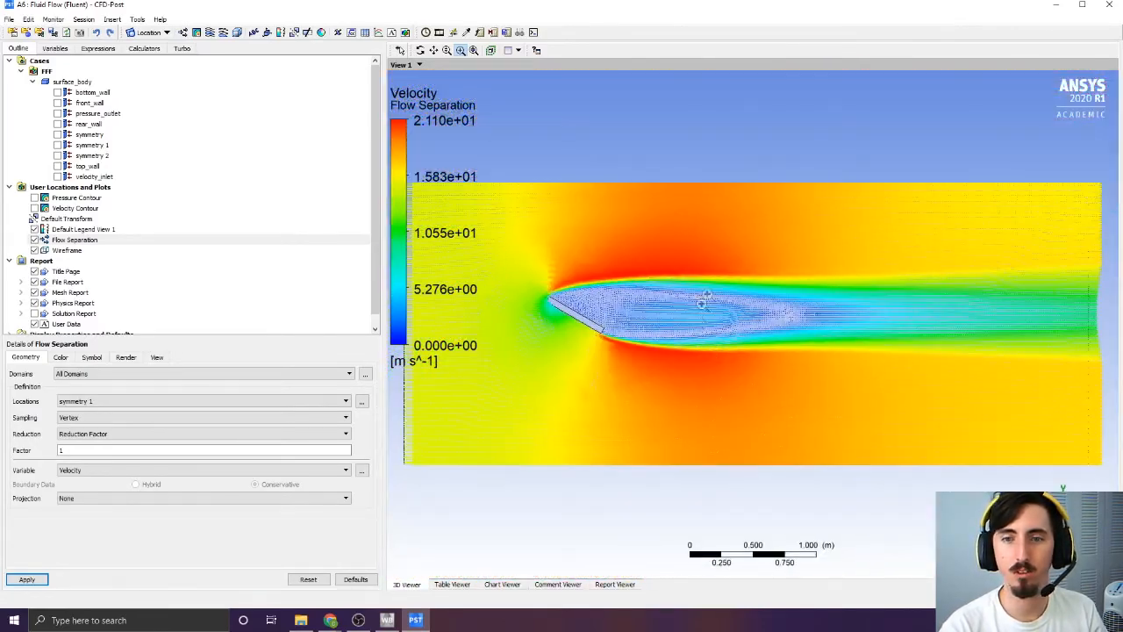
{"action": "left_click_drag", "start_coordinate": [664, 251], "coordinate": [530, 321]}
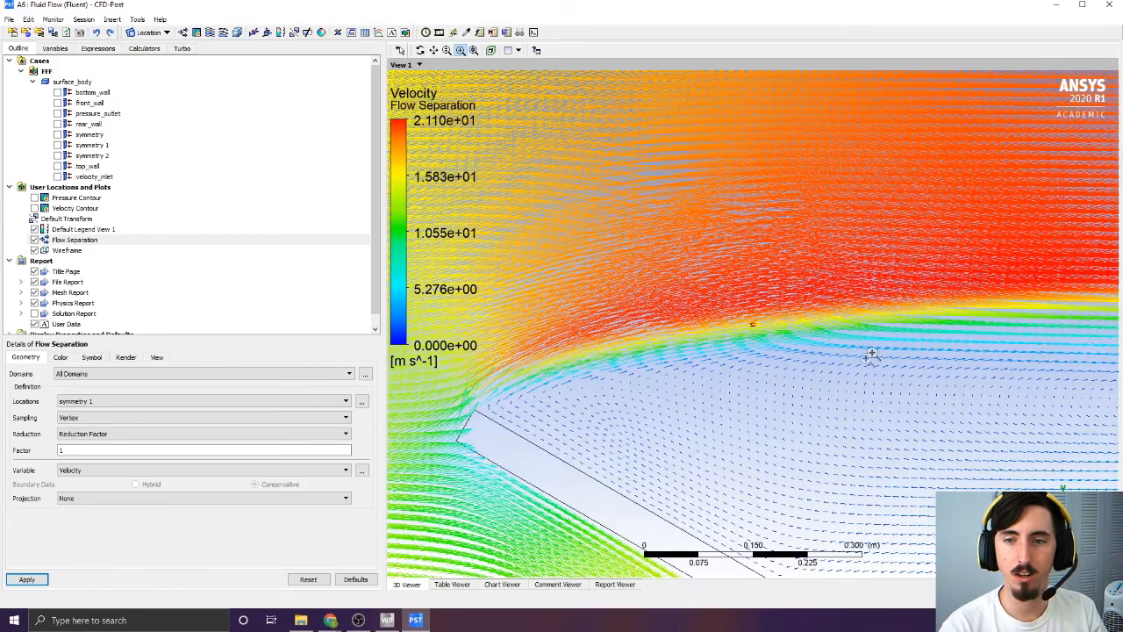
{"action": "left_click_drag", "start_coordinate": [635, 373], "coordinate": [802, 436]}
{"action": "scroll", "coordinate": [805, 437], "scroll_direction": "up", "scroll_amount": 1}
{"action": "middle_click_drag", "start_coordinate": [799, 466], "coordinate": [848, 340], "text": "ctrl"}
{"action": "middle_click_drag", "start_coordinate": [601, 406], "coordinate": [734, 381], "text": "ctrl"}
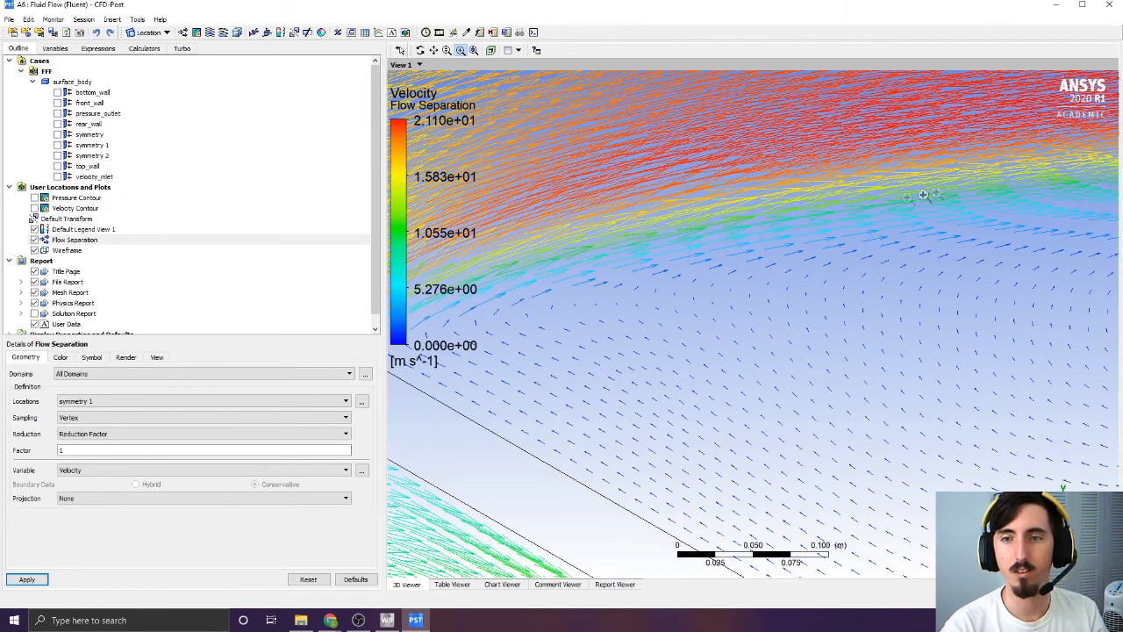
Follow the Flow Separation vectors downstream from the leading edge and examine their direction in the upper part of the recirculation zone
{"action": "middle_click_drag", "start_coordinate": [855, 468], "coordinate": [663, 312], "text": "ctrl"}
{"action": "mouse_move", "coordinate": [802, 462]}
{"action": "middle_mouse_down", "text": "ctrl"}
{"action": "mouse_move", "coordinate": [775, 436]}
{"action": "mouse_move", "coordinate": [626, 409]}
{"action": "middle_mouse_up", "text": "ctrl"}
{"action": "mouse_move", "coordinate": [867, 272]}
{"action": "middle_mouse_down", "text": "ctrl"}
{"action": "mouse_move", "coordinate": [890, 351]}
{"action": "mouse_move", "coordinate": [913, 353]}
{"action": "mouse_move", "coordinate": [779, 391]}
{"action": "middle_mouse_up", "text": "ctrl"}
{"action": "middle_click_drag", "start_coordinate": [921, 290], "coordinate": [790, 308], "text": "ctrl"}
{"action": "middle_click_drag", "start_coordinate": [1013, 303], "coordinate": [866, 315], "text": "ctrl"}
{"action": "mouse_move", "coordinate": [943, 319]}
{"action": "middle_mouse_down", "text": "ctrl"}
{"action": "mouse_move", "coordinate": [774, 323]}
{"action": "mouse_move", "coordinate": [872, 323]}
{"action": "middle_mouse_up", "text": "ctrl"}
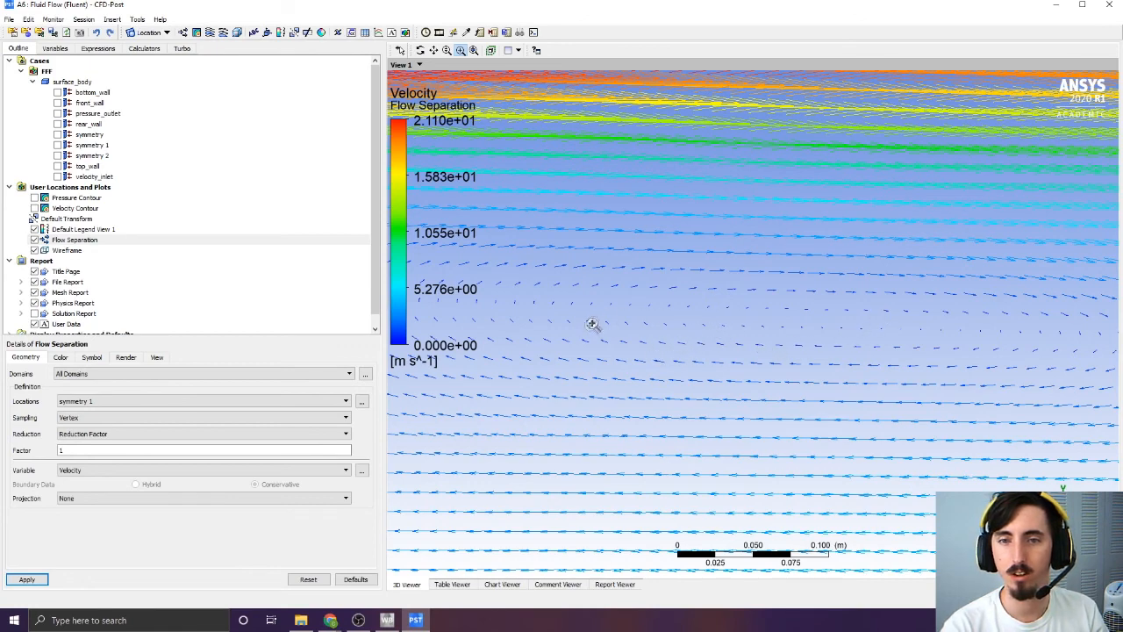
{"action": "middle_click_drag", "start_coordinate": [599, 326], "coordinate": [582, 322]}
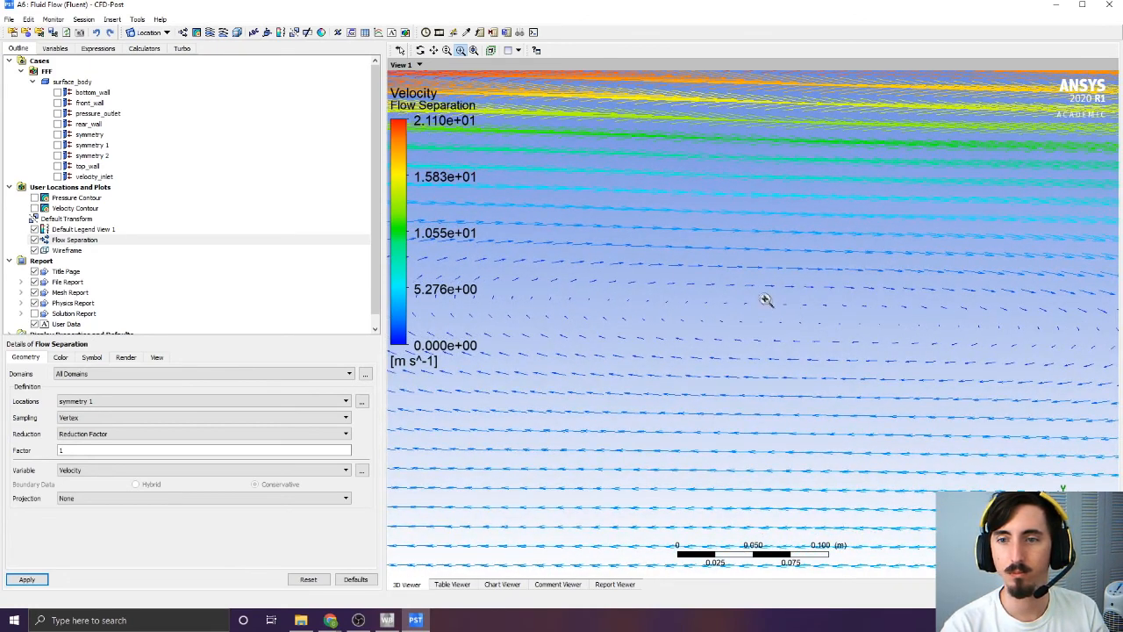
{"action": "scroll", "coordinate": [780, 285], "scroll_direction": "down", "scroll_amount": 1}
{"action": "left_click_drag", "start_coordinate": [783, 282], "coordinate": [948, 360]}
{"action": "middle_click_drag", "start_coordinate": [948, 361], "coordinate": [769, 358], "text": "ctrl"}
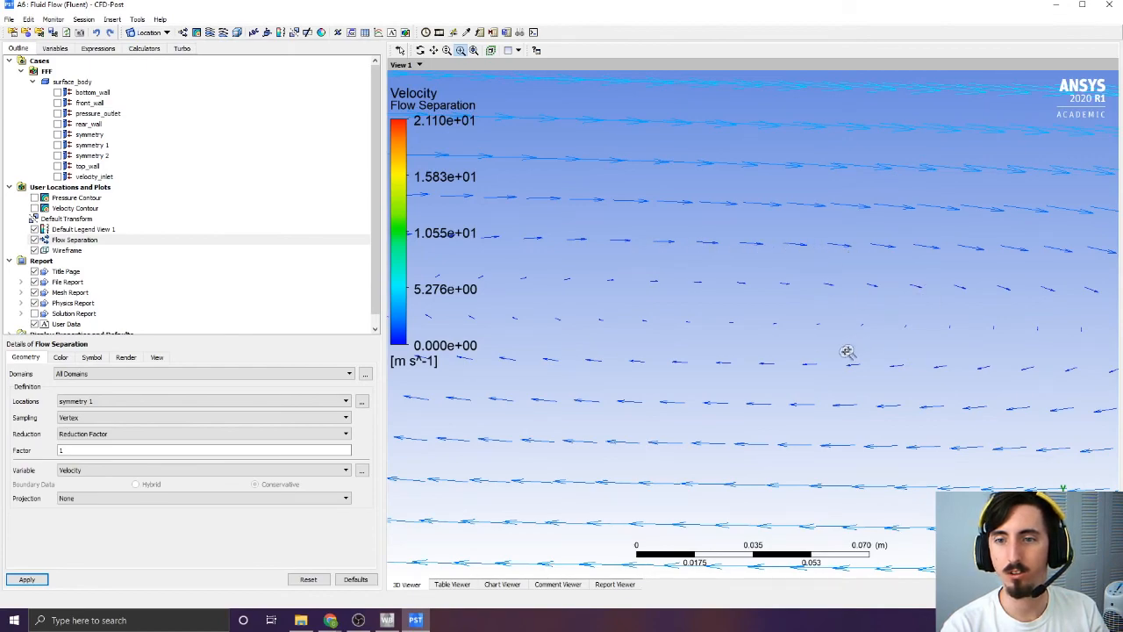
Examine the Flow Separation vectors in the lower part and downstream end of the wake and fit the whole domain in view
{"action": "scroll", "coordinate": [704, 413], "scroll_direction": "down", "scroll_amount": 5}
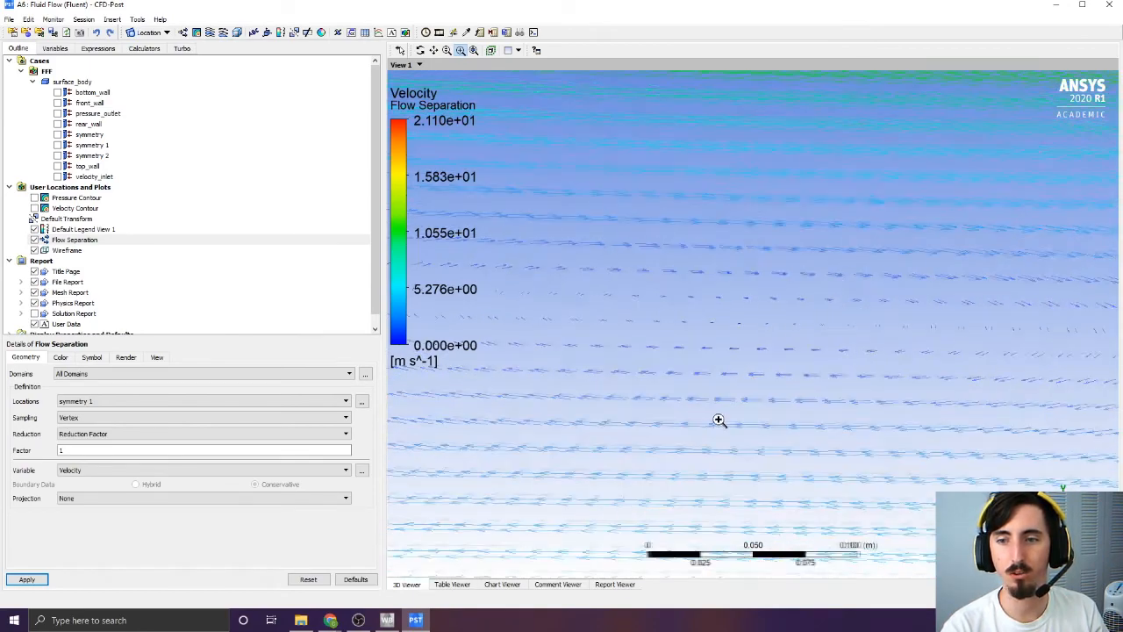
{"action": "scroll", "coordinate": [761, 404], "scroll_direction": "down", "scroll_amount": 6}
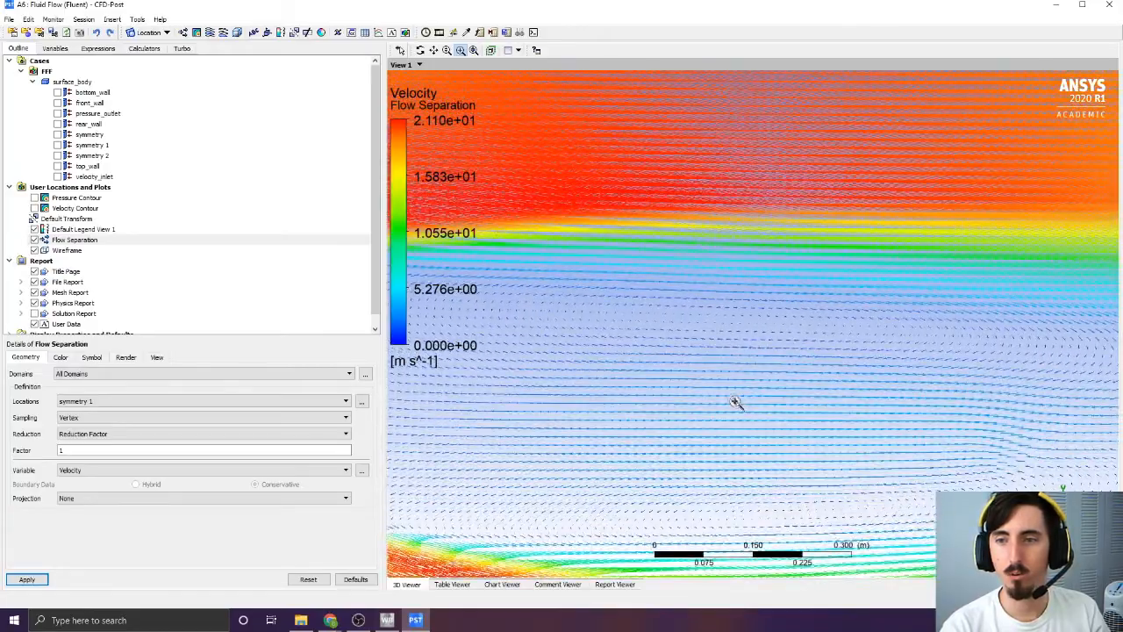
{"action": "scroll", "coordinate": [732, 395], "scroll_direction": "down", "scroll_amount": 2}
{"action": "middle_click_drag", "start_coordinate": [665, 400], "coordinate": [755, 387], "text": "ctrl"}
{"action": "scroll", "coordinate": [759, 471], "scroll_direction": "up", "scroll_amount": 5}
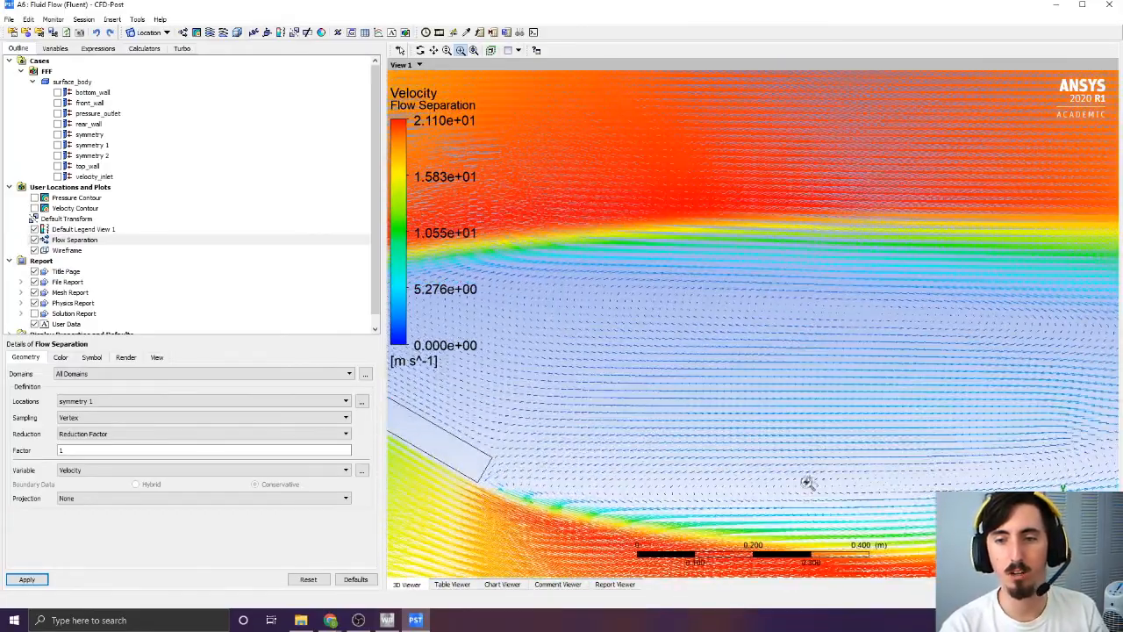
{"action": "scroll", "coordinate": [805, 415], "scroll_direction": "up", "scroll_amount": 3}
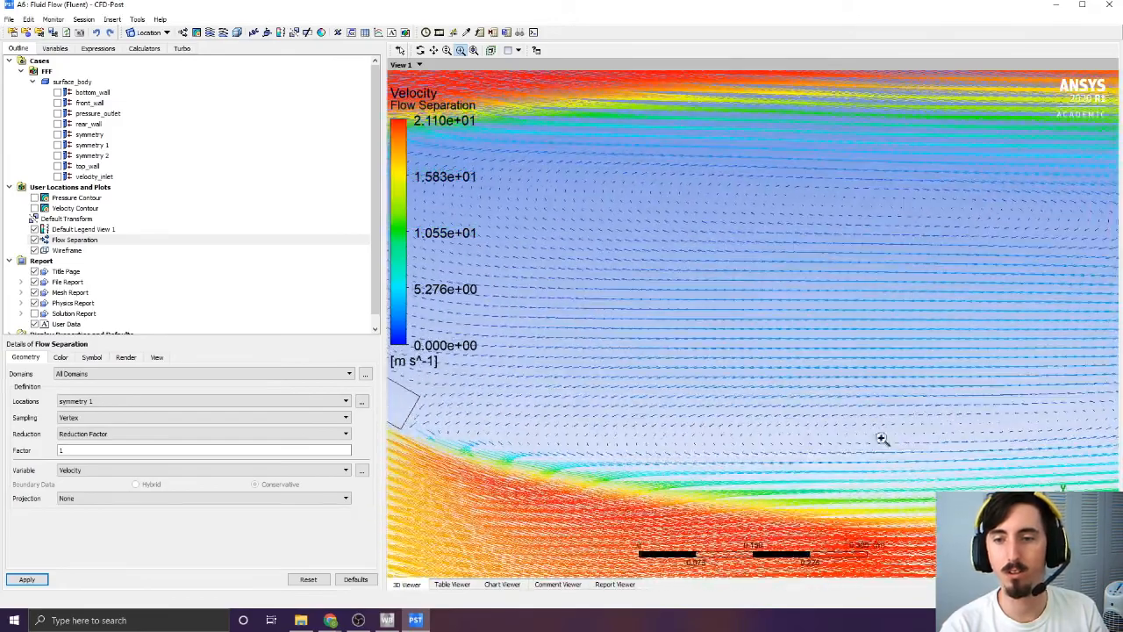
{"action": "scroll", "coordinate": [880, 447], "scroll_direction": "up", "scroll_amount": 4}
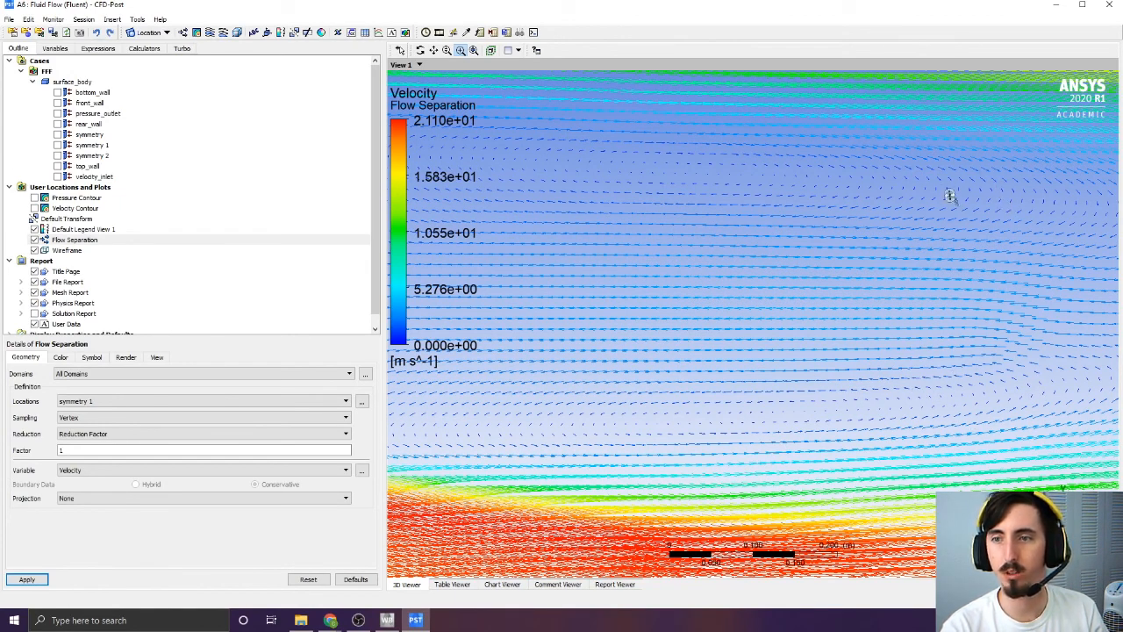
{"action": "scroll", "coordinate": [867, 378], "scroll_direction": "down", "scroll_amount": 6}
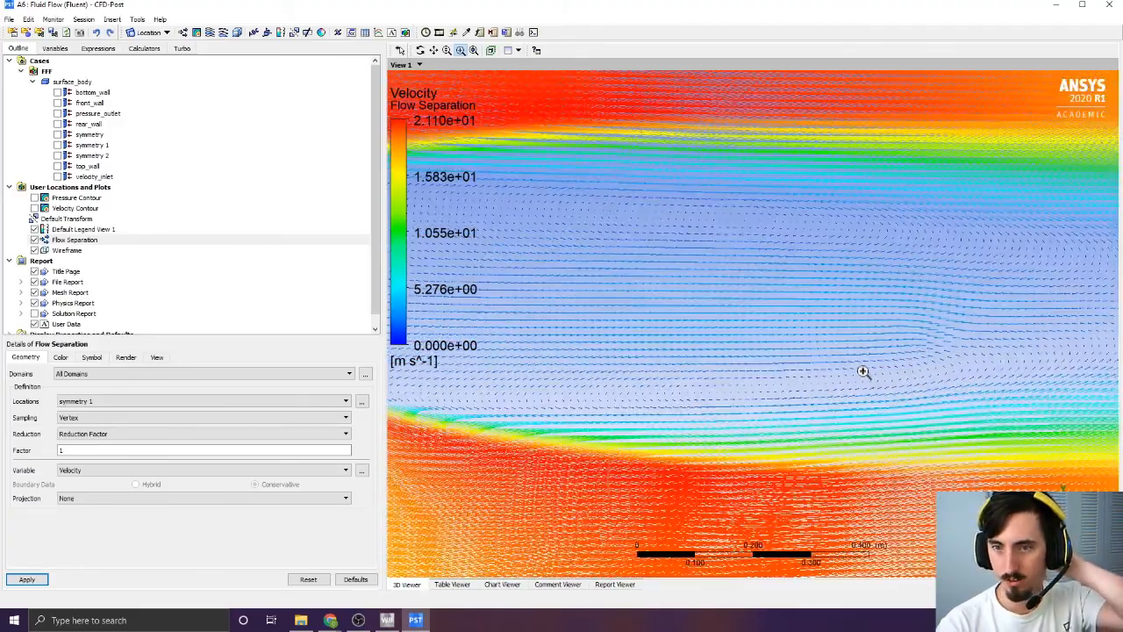
{"action": "scroll", "coordinate": [860, 364], "scroll_direction": "down", "scroll_amount": 6}
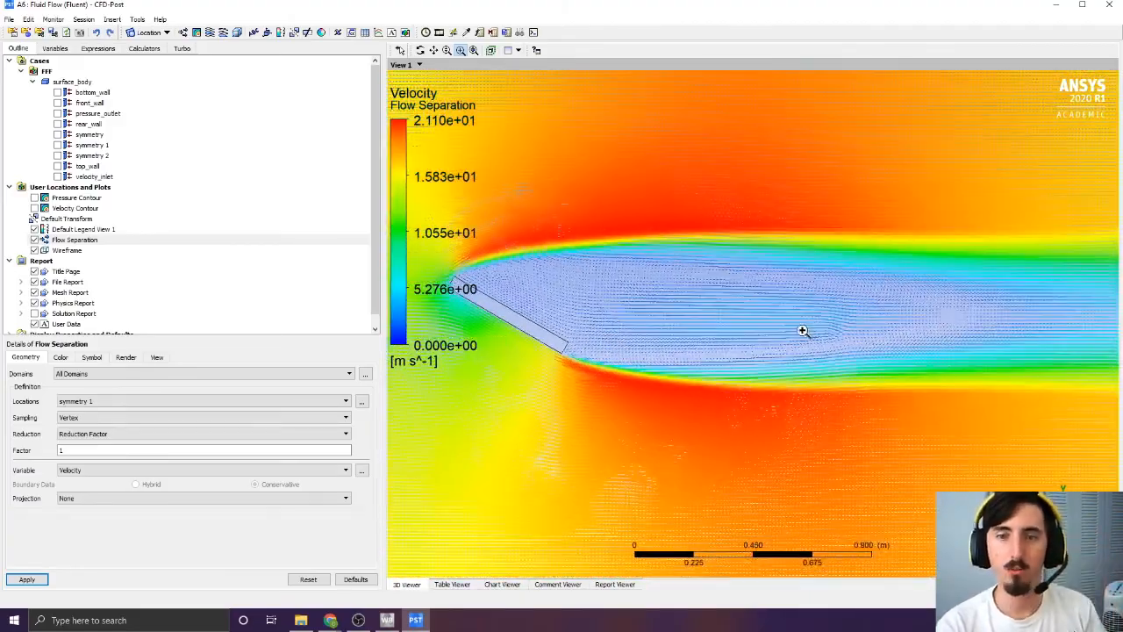
{"action": "scroll", "coordinate": [735, 334], "scroll_direction": "down", "scroll_amount": 1}
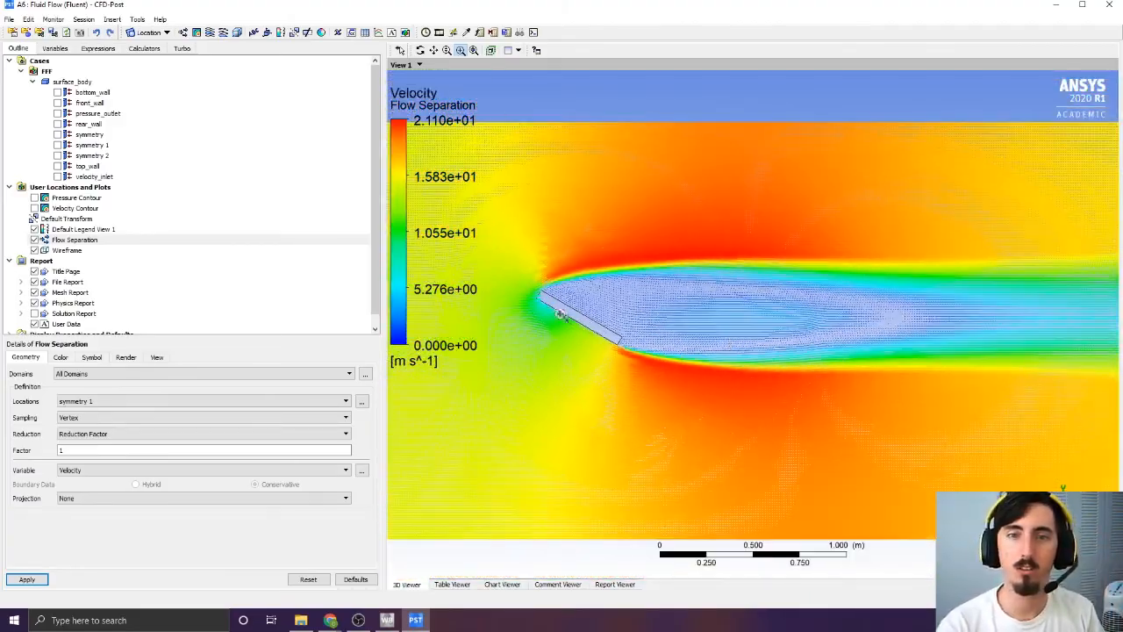
{"action": "left_click", "coordinate": [473, 51]}
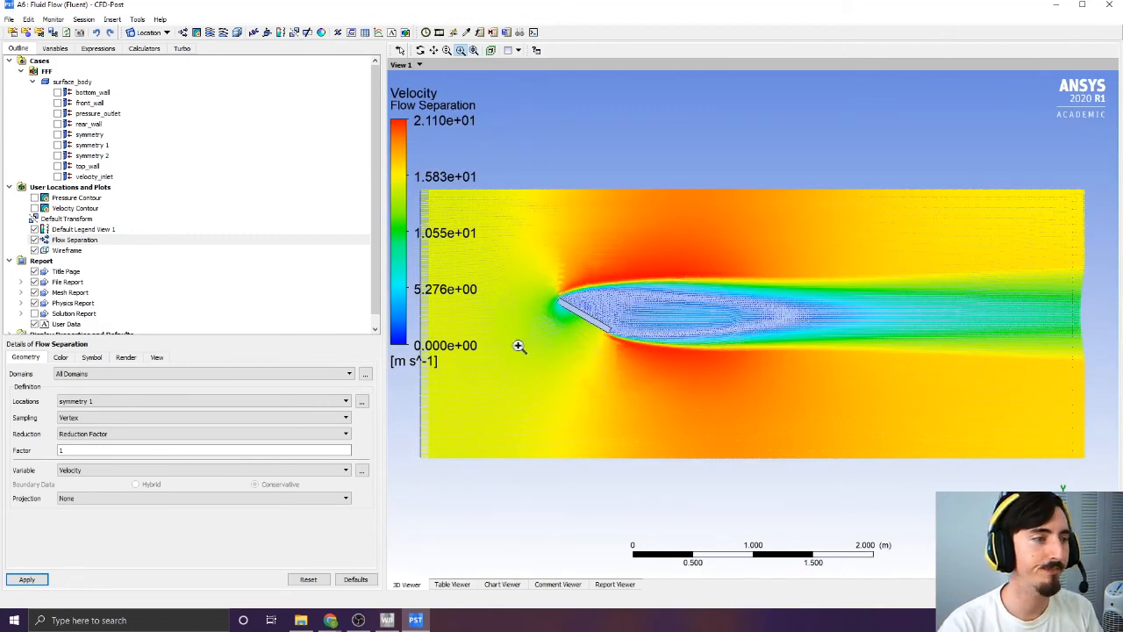